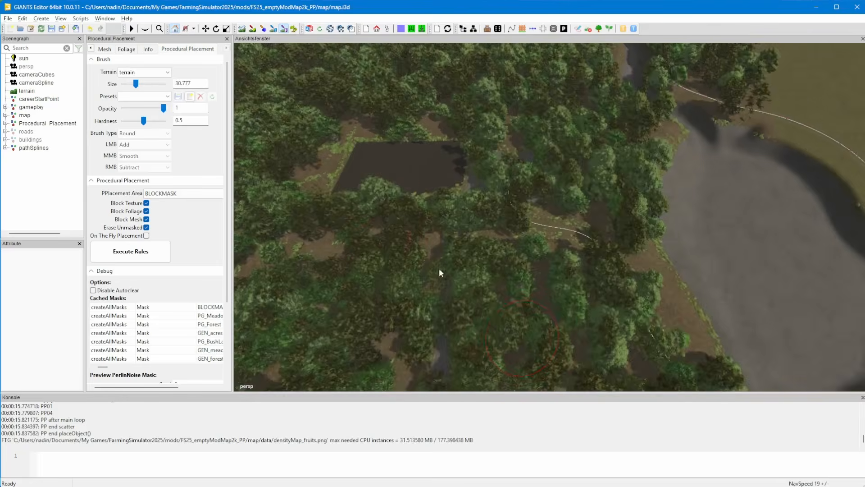
scroll(393, 230, "up", 5)
middle_click_drag(499, 186, 334, 296, "alt")
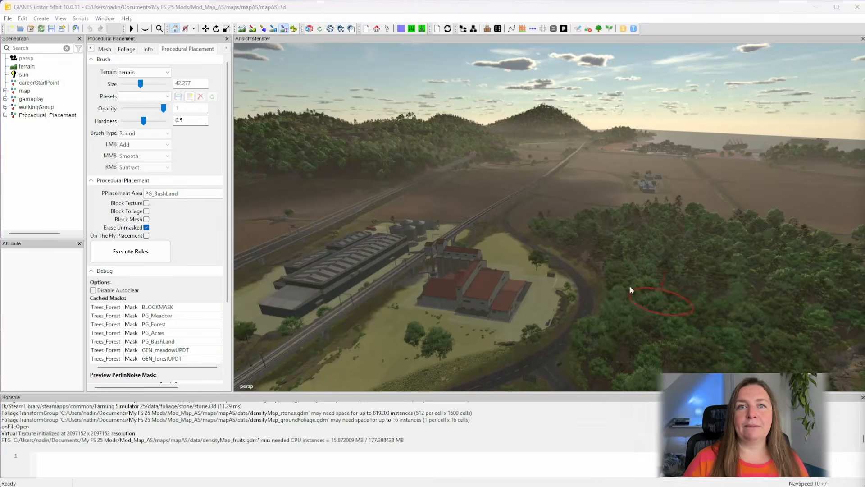
Open the Procedural Placement rules and review all arguments of the createAllMasks rule, from the mask inputs to forestBorderDistance
left_click(104, 18)
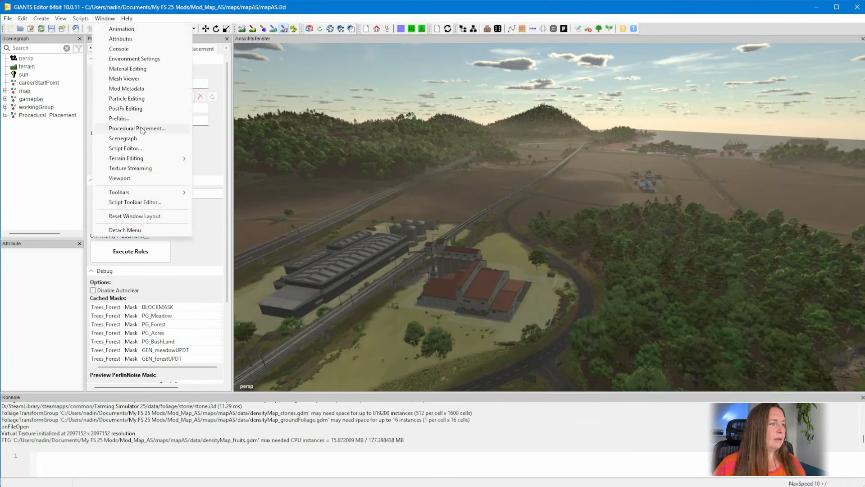
left_click(137, 128)
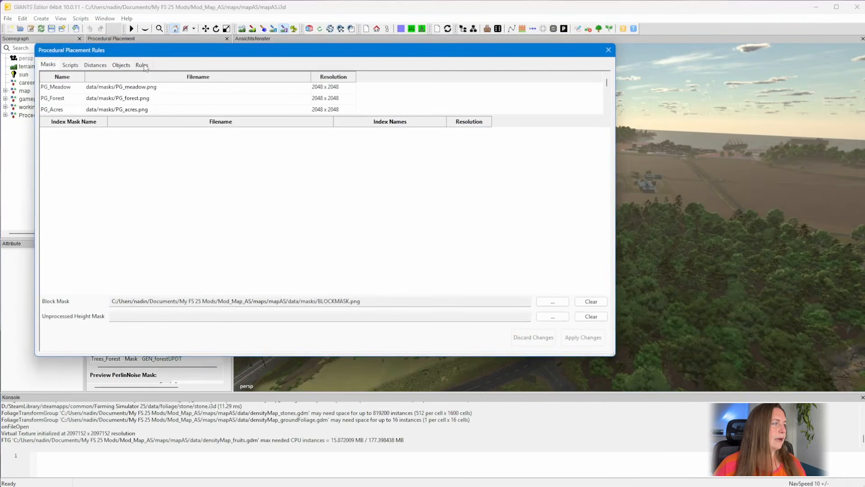
left_click(142, 66)
left_click(111, 74)
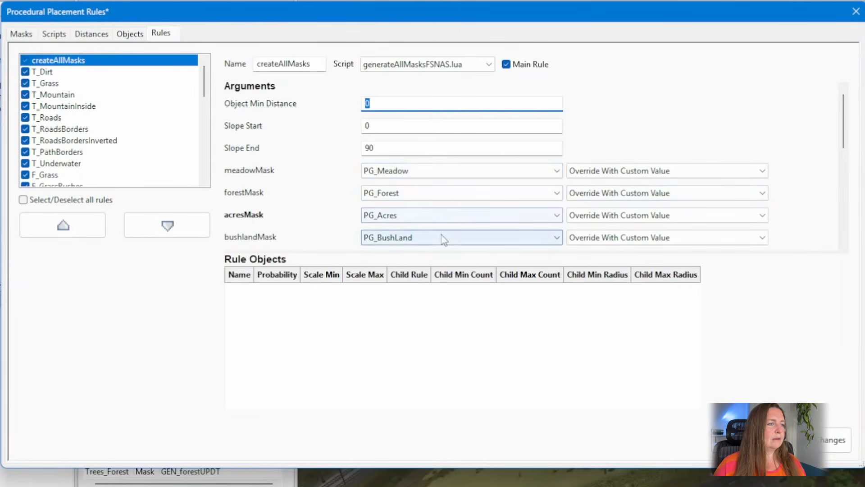
scroll(314, 202, "down", 1)
scroll(314, 201, "down", 3)
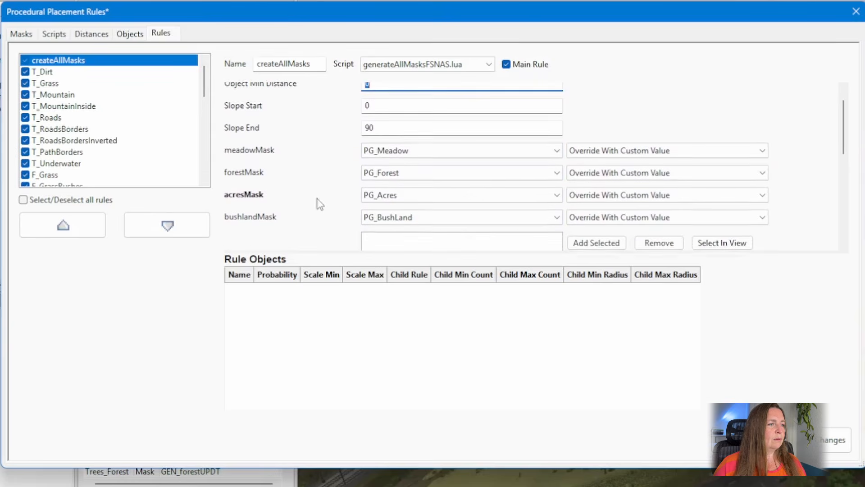
scroll(323, 198, "down", 3)
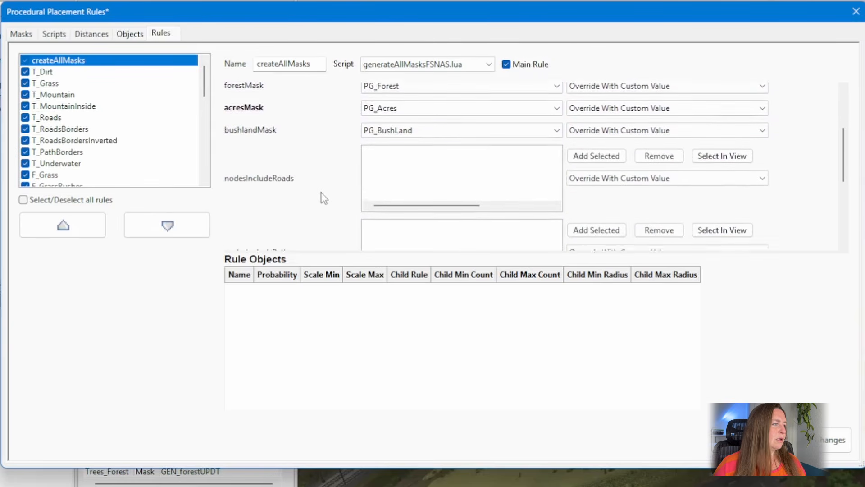
scroll(323, 193, "down", 6)
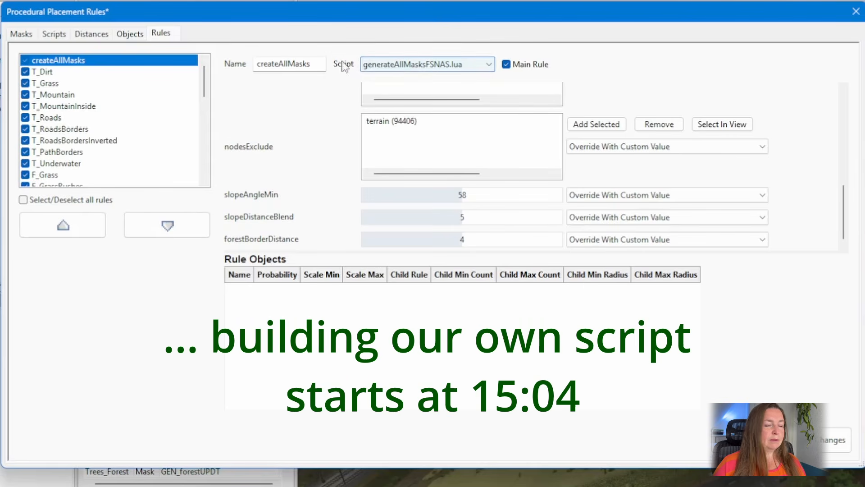
Open the generateAllMasksFSNAS.lua script and examine its argument declarations and the double backslashes in the PGMasksPath line
left_click(54, 33)
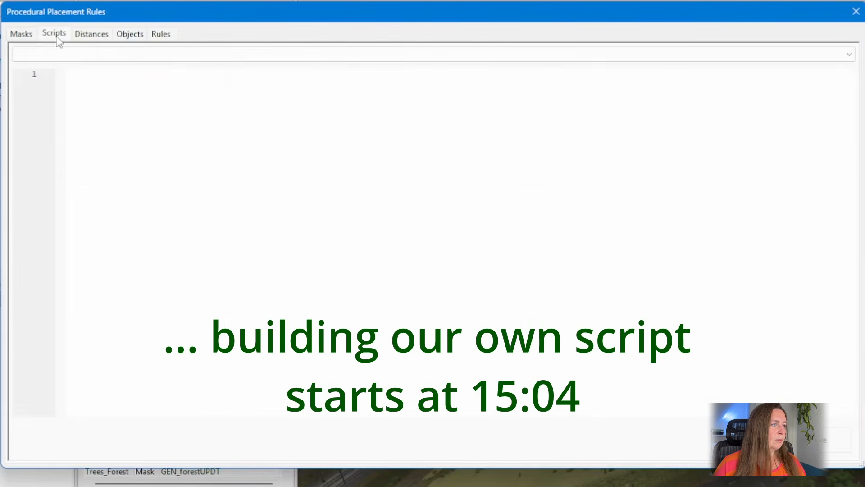
left_click(86, 59)
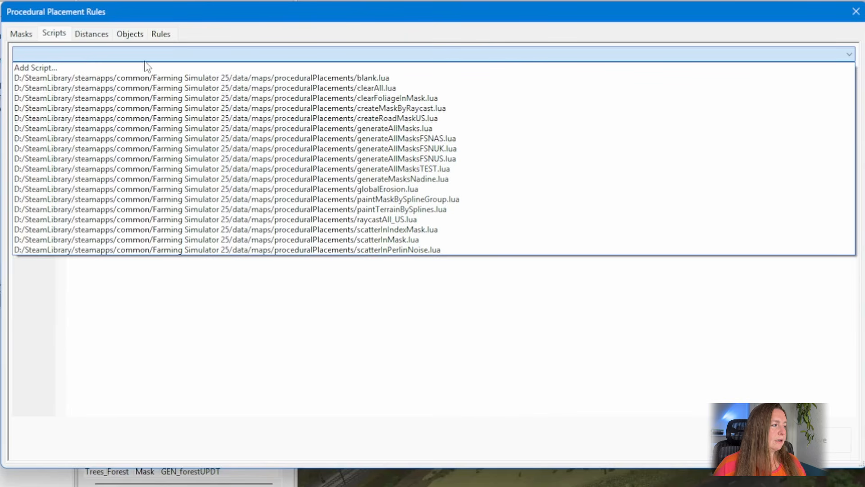
left_click(342, 139)
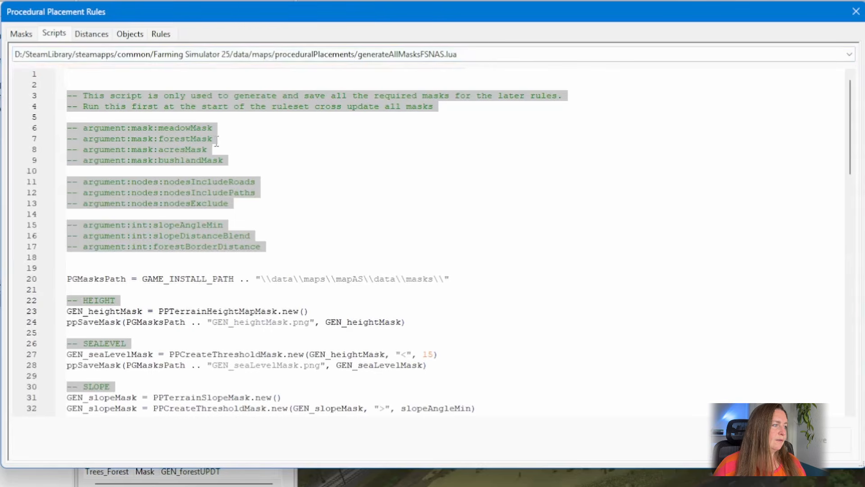
left_click(125, 128)
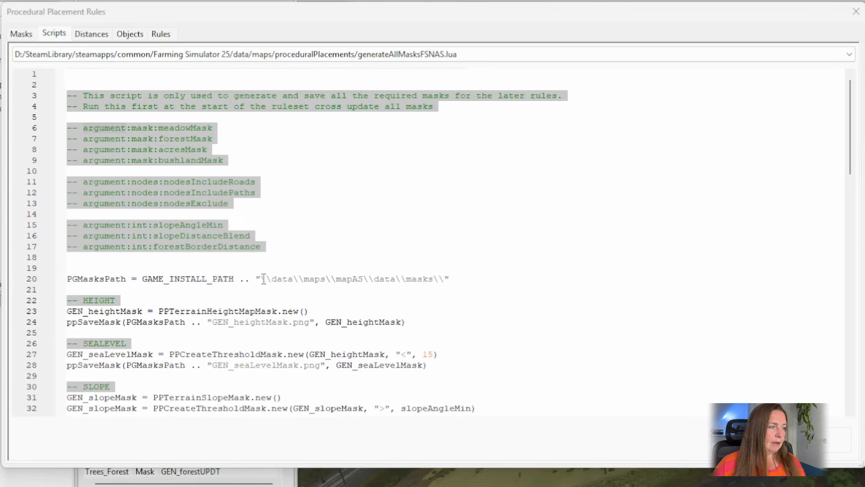
left_click_drag(263, 278, 271, 280)
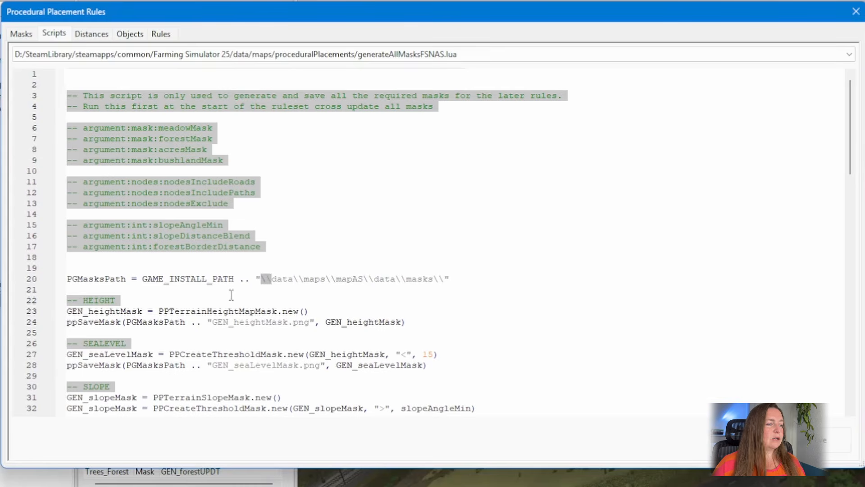
Examine the HEIGHT section, highlighting GEN_heightMask, PPTerrainHeightMapMask and the parts of the ppSaveMask call on line 24
scroll(209, 300, "down", 3)
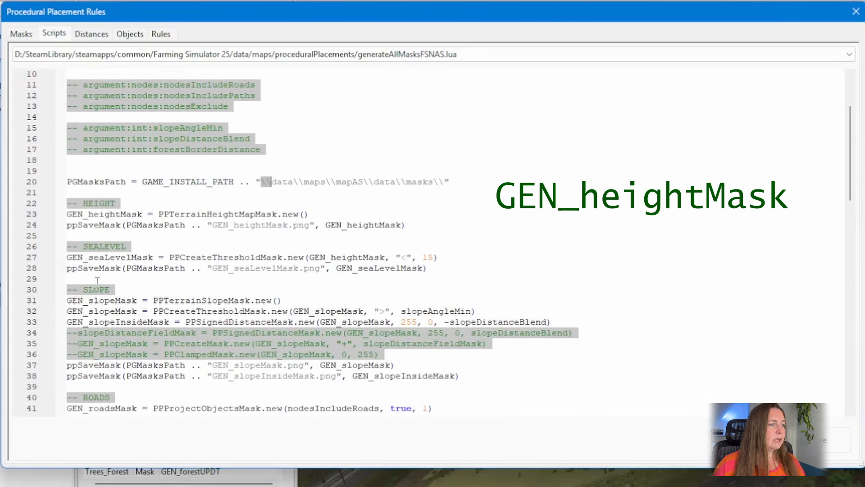
double_click(107, 214)
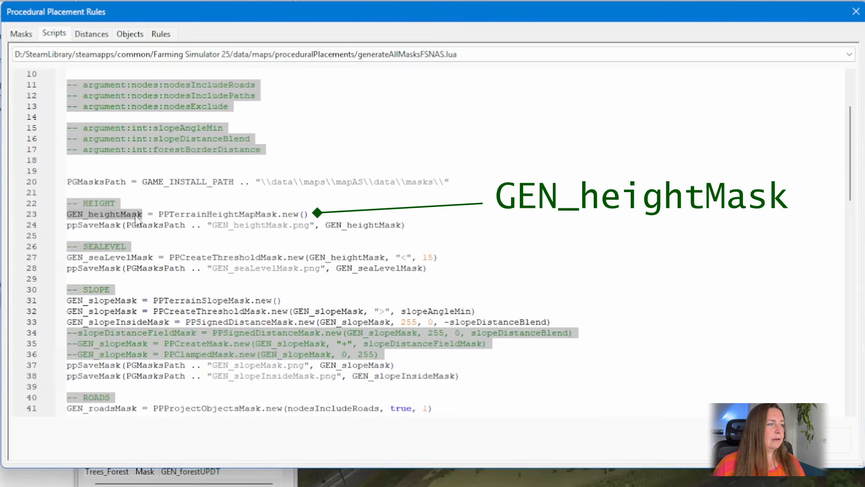
left_click_drag(163, 215, 278, 215)
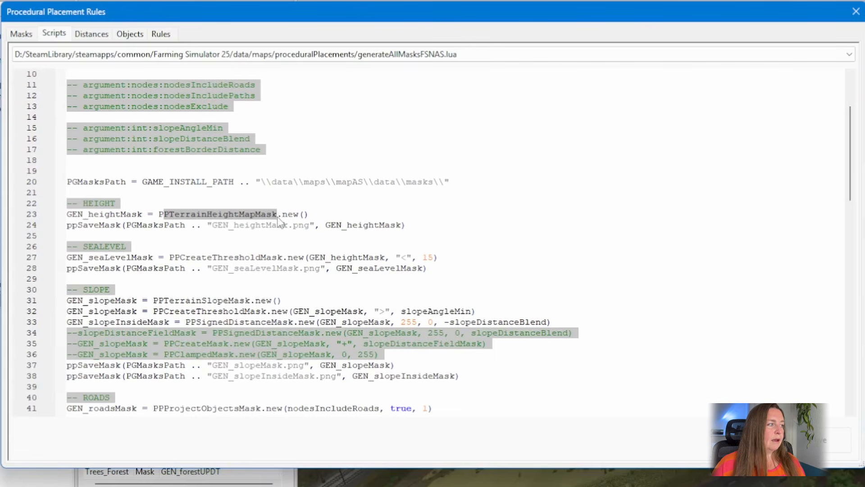
double_click(107, 214)
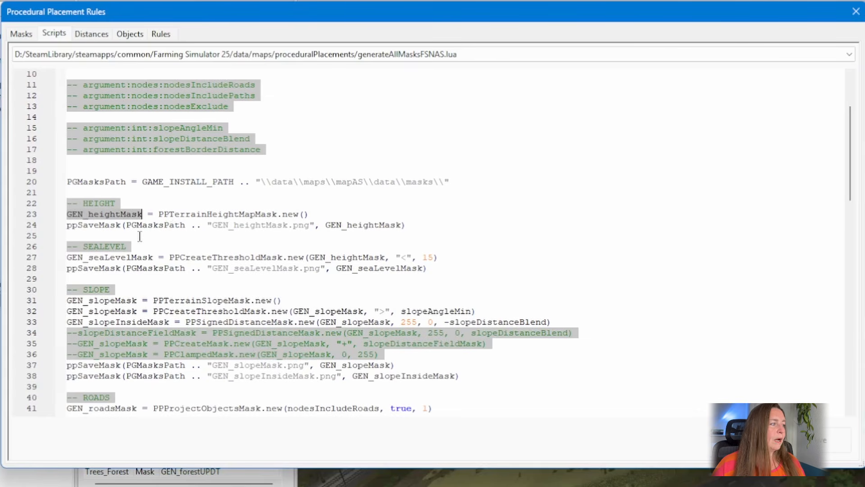
double_click(87, 225)
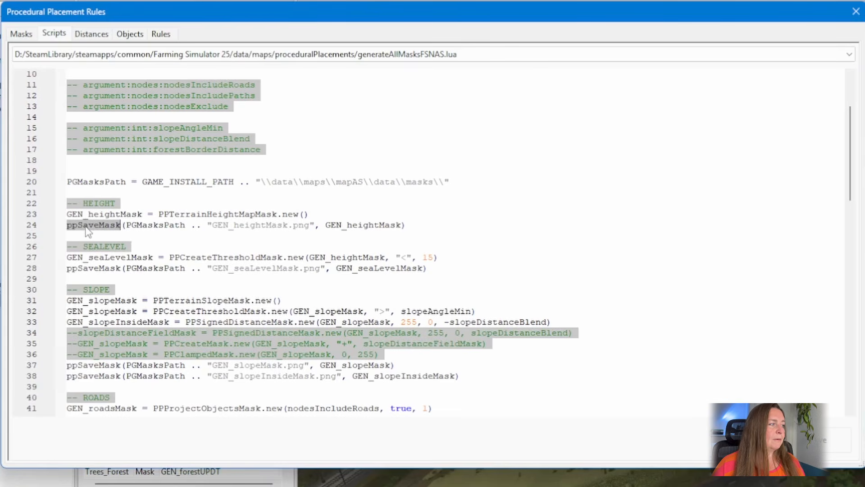
double_click(149, 226)
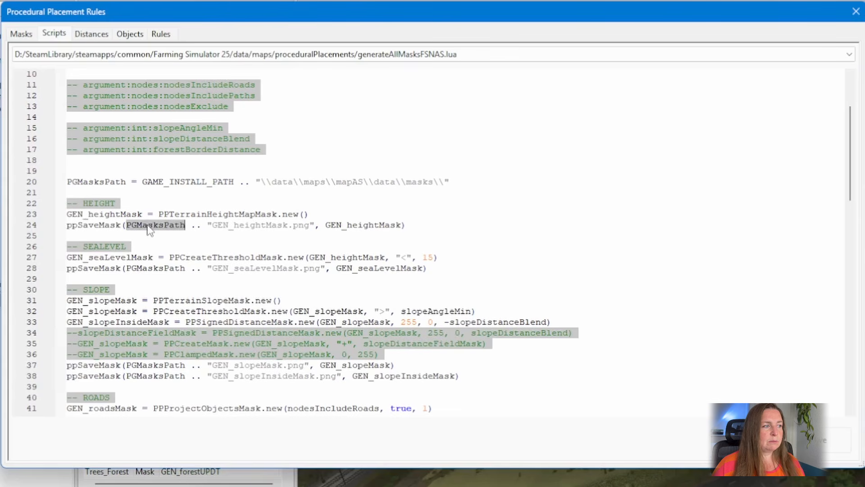
double_click(108, 183)
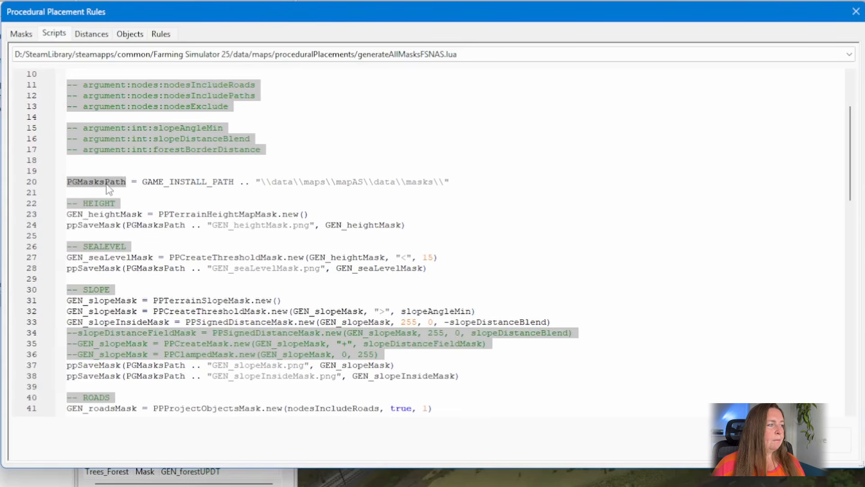
left_click_drag(203, 225, 309, 226)
left_click(195, 225)
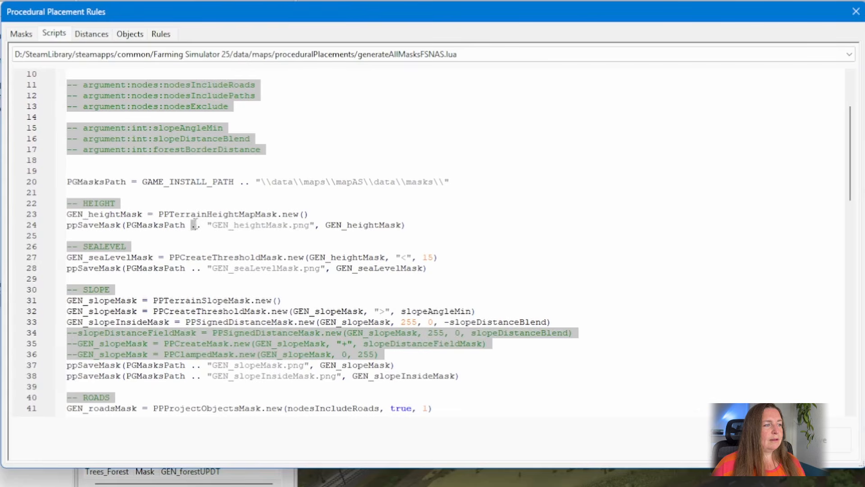
double_click(195, 225)
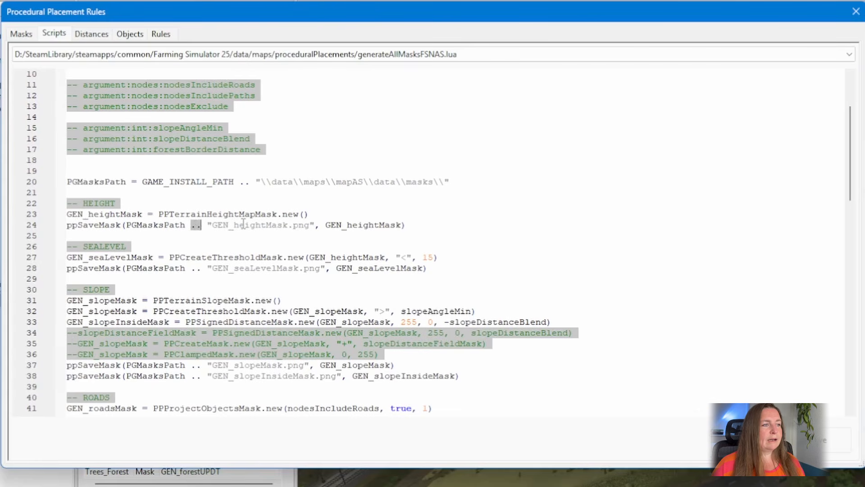
double_click(364, 225)
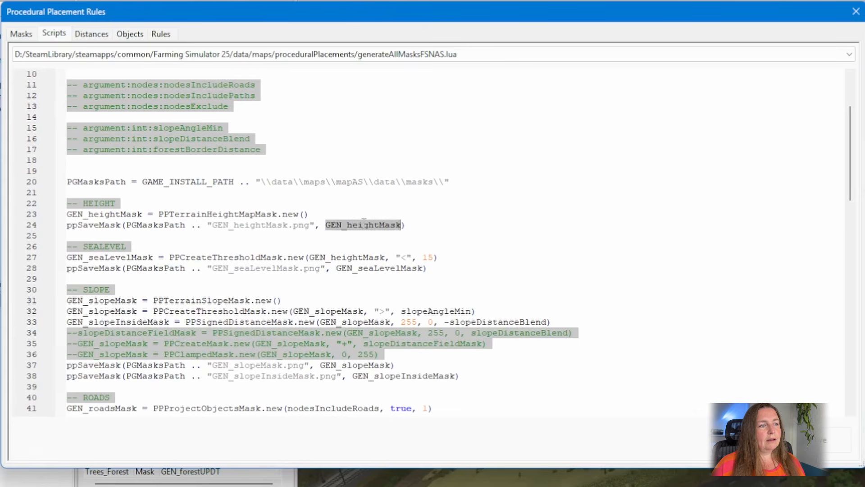
double_click(130, 215)
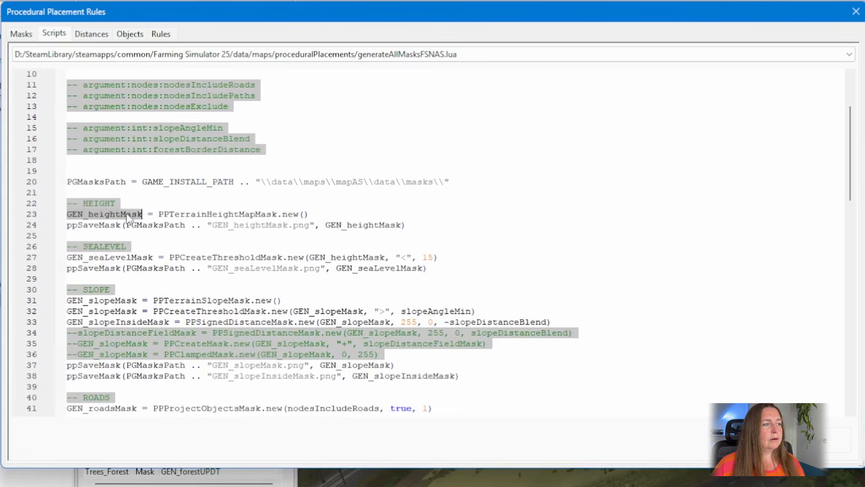
Retype the opening parenthesis of ppSaveMask on line 24 to show its parameter hint, and go through the filename and mask arguments
left_click(185, 222)
scroll(151, 210, "down", 1)
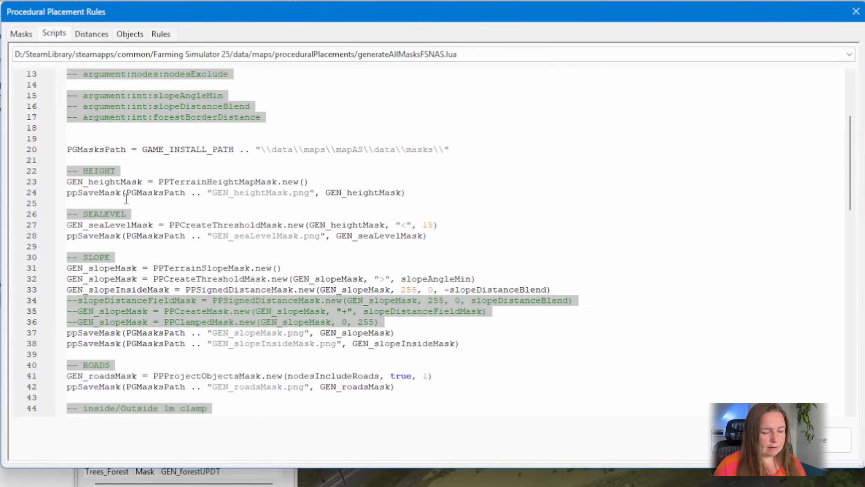
key("BackSpace")
type("(")
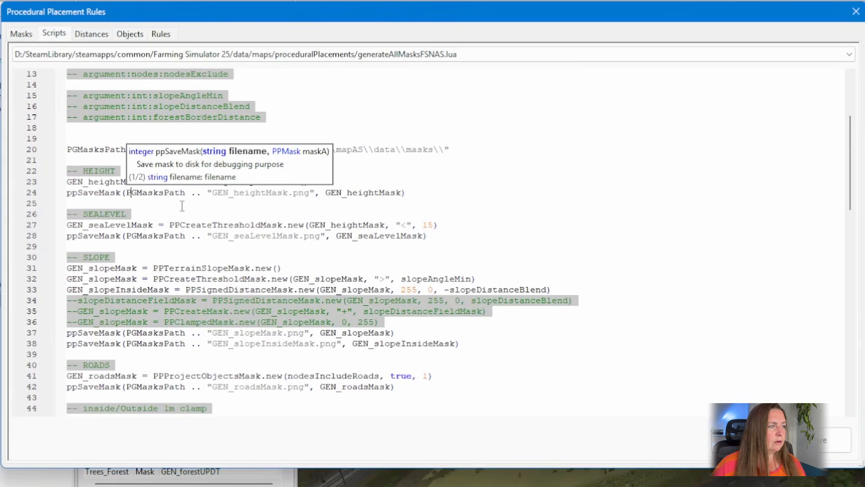
key("Right")
key("Right")
key("Right")
key("Right")
key("Right")
key("Right")
key("Right")
key("Right")
key("Right")
key("Right")
key("Right")
key("Right")
key("Right")
key("Right")
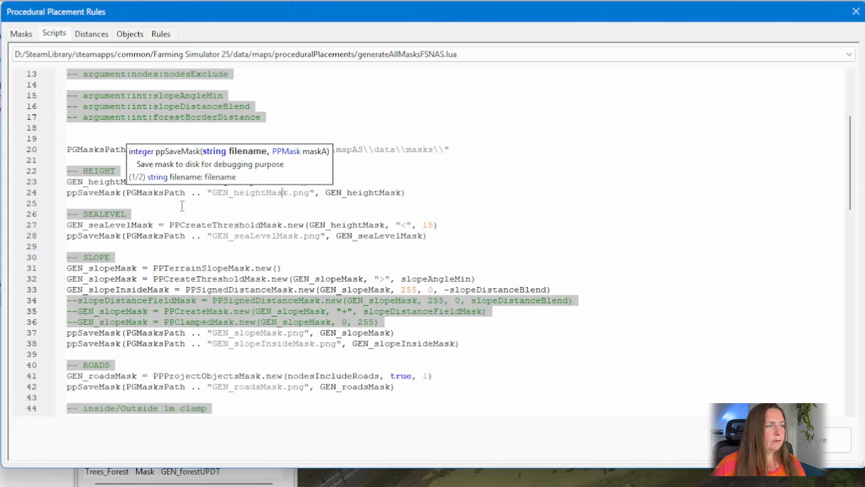
key("Right")
key("Right")
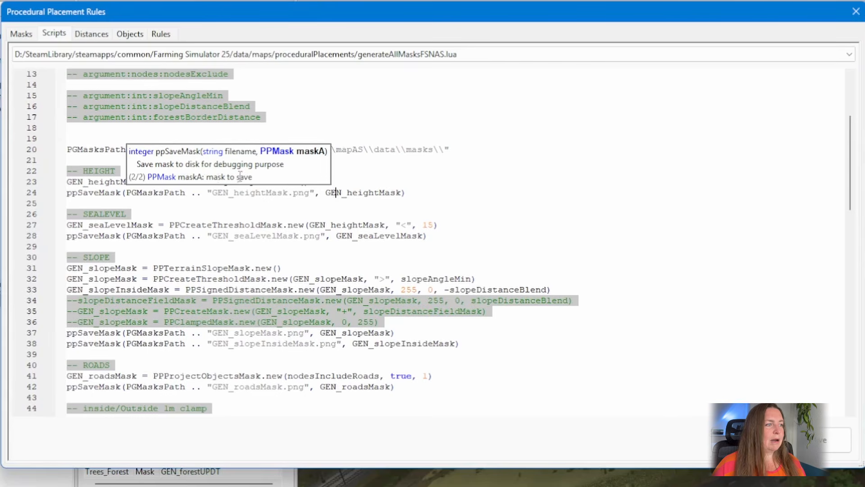
key("Left")
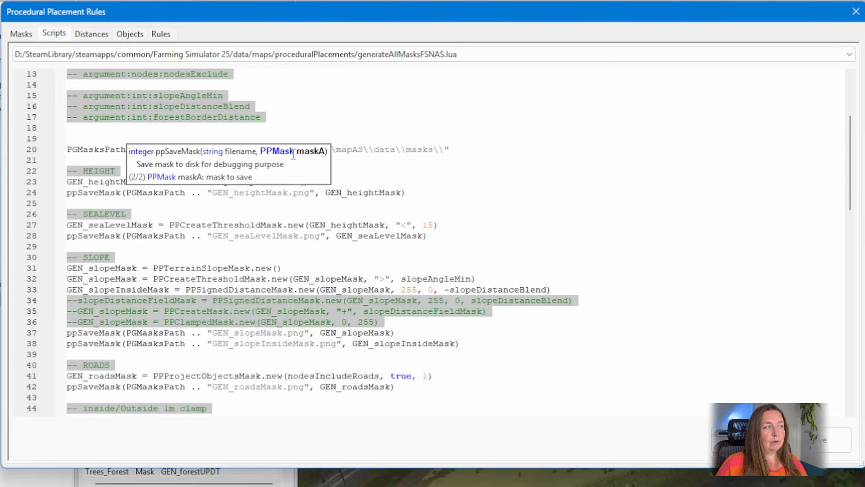
left_click(170, 193)
double_click(170, 192)
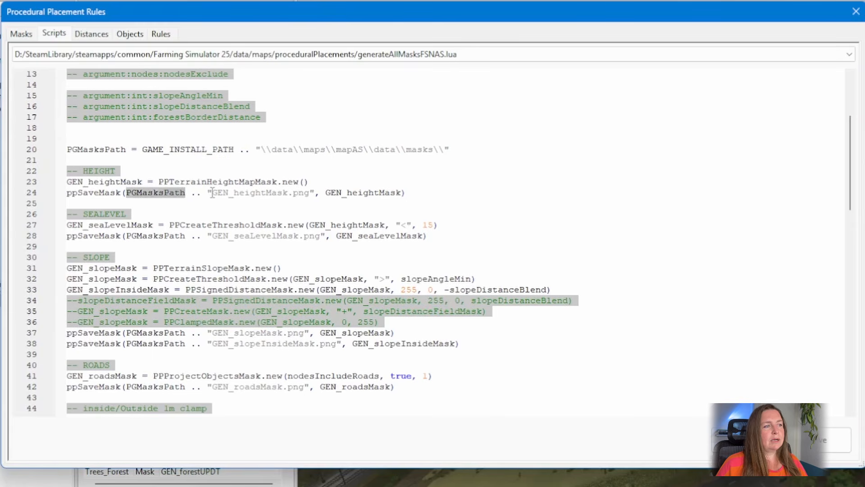
Switch to the masks folder in File Explorer and view the GEN_heightMask.png image, closing the viewer when done
key("alt+Tab")
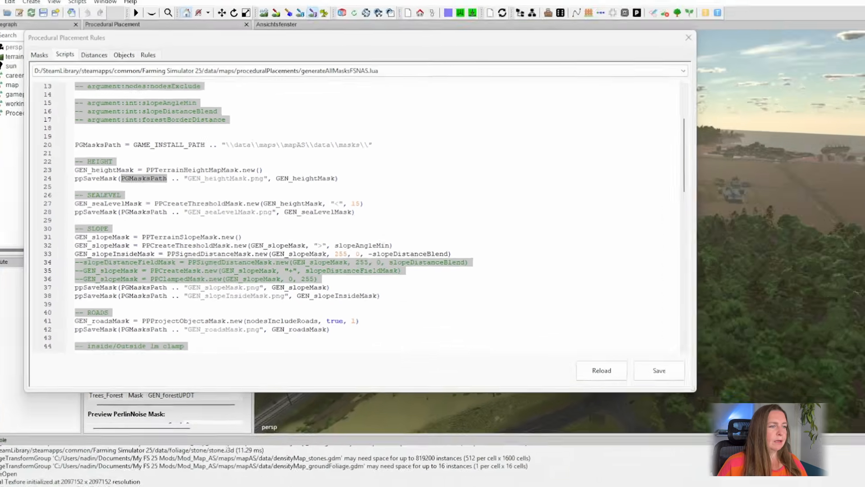
key("alt+Tab")
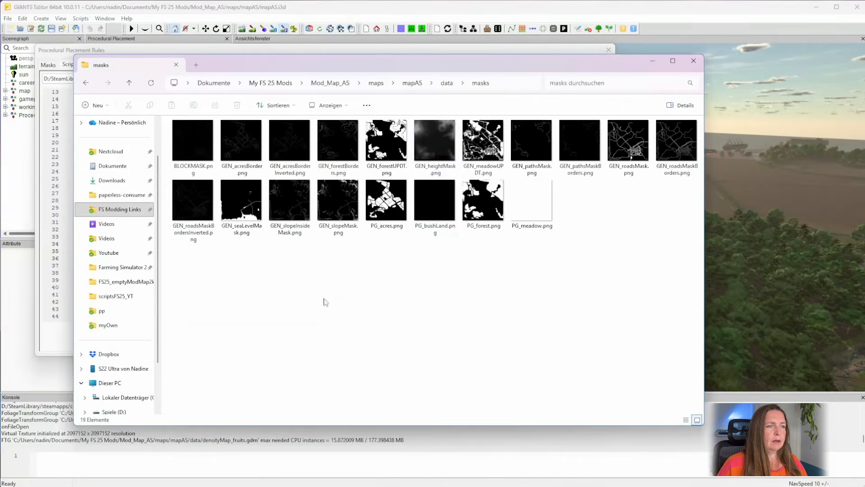
double_click(425, 171)
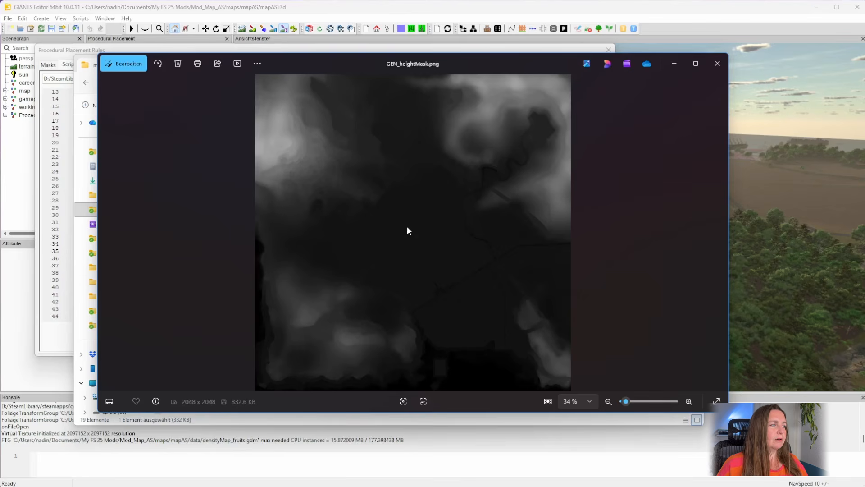
left_click(717, 65)
Open the Farming Simulator 25 data/maps/proceduralPlacements folder in a new File Explorer tab
left_click(197, 66)
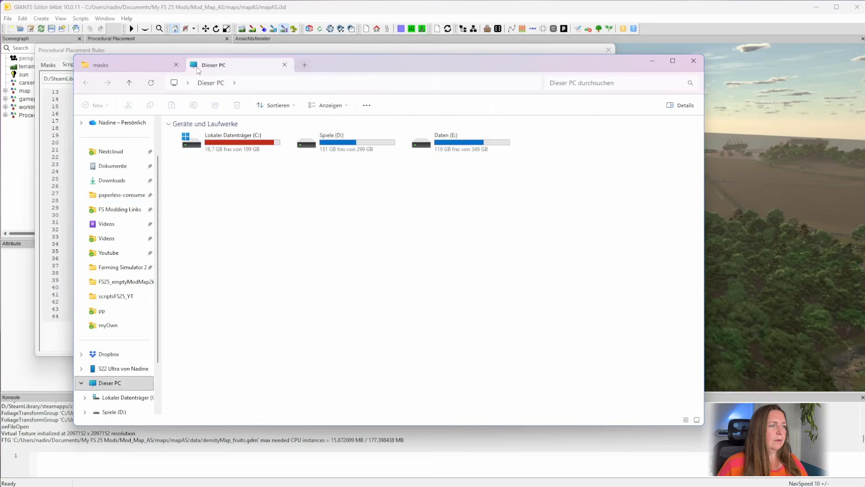
left_click(128, 212)
double_click(229, 375)
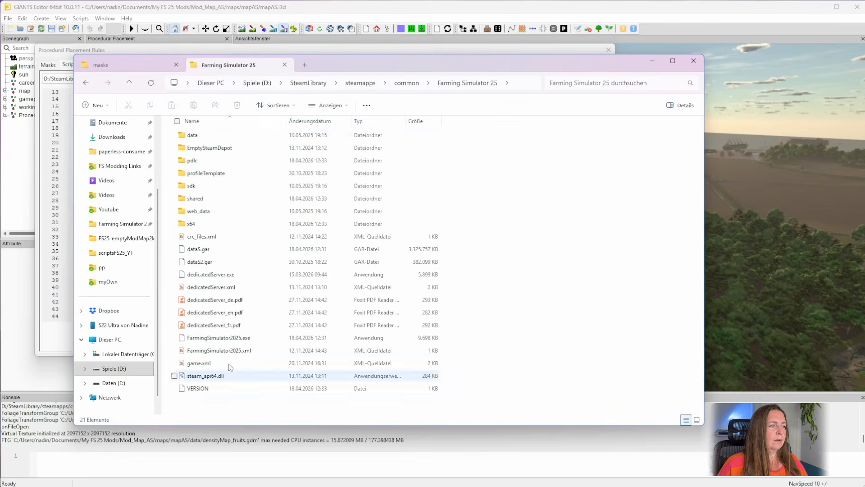
double_click(193, 135)
double_click(198, 236)
double_click(205, 172)
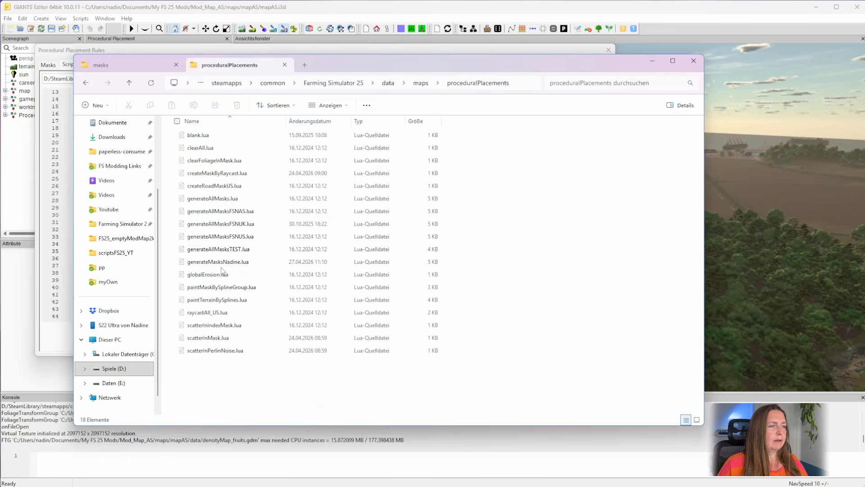
Open generateAllMasksFSNAS.lua in Notepad++, highlight GEN_heightMask on line 23, and close the editor and put File Explorer away
right_click(229, 211)
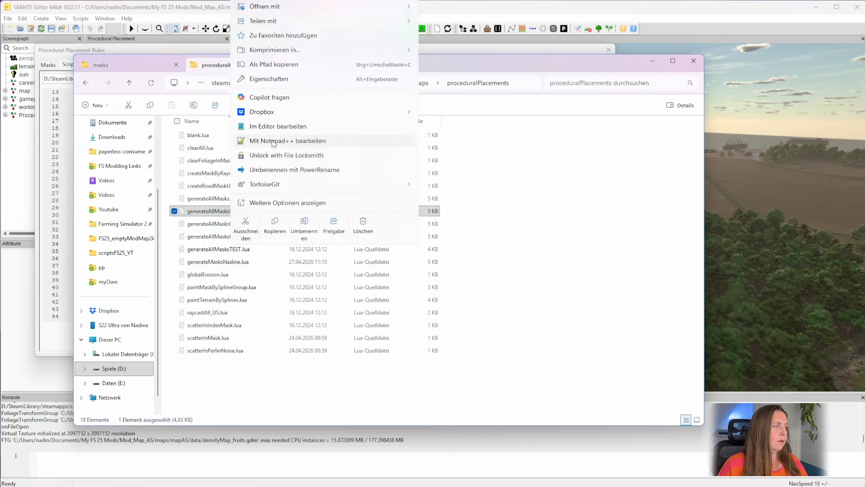
left_click(298, 141)
scroll(336, 254, "down", 3)
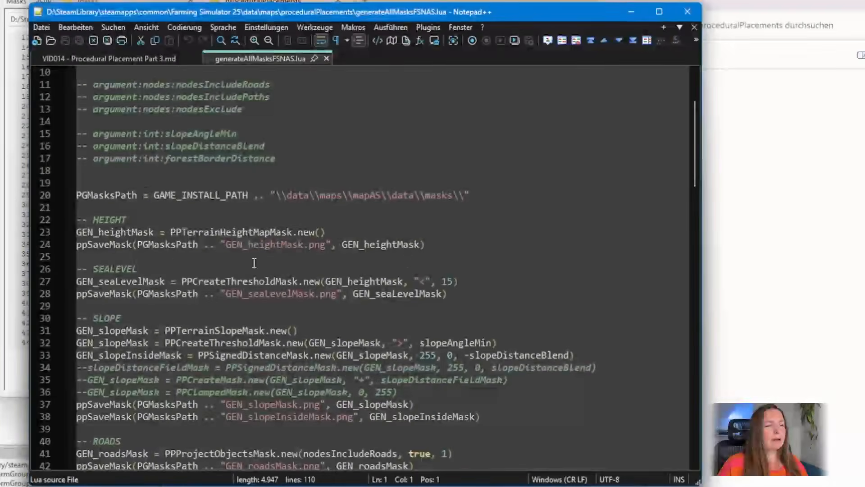
double_click(134, 231)
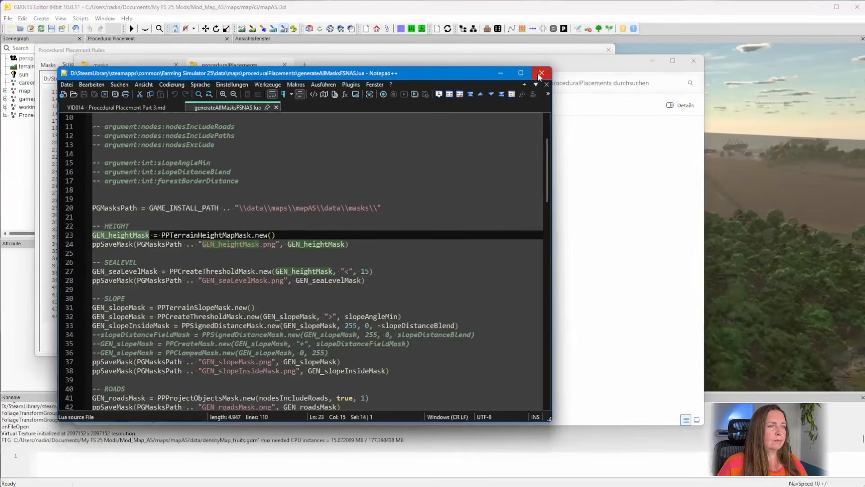
left_click(539, 76)
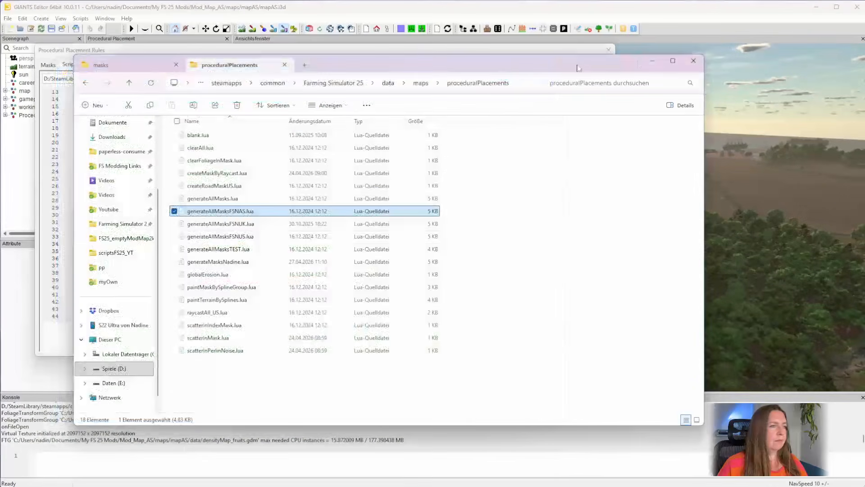
left_click(652, 61)
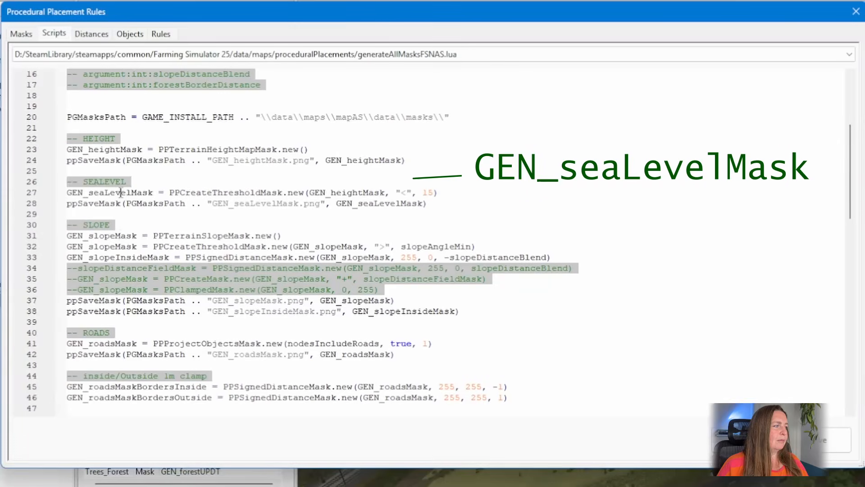
Highlight GEN_seaLevelMask on line 27, view GEN_seaLevelMask.png from the masks folder, and return to the script
double_click(121, 193)
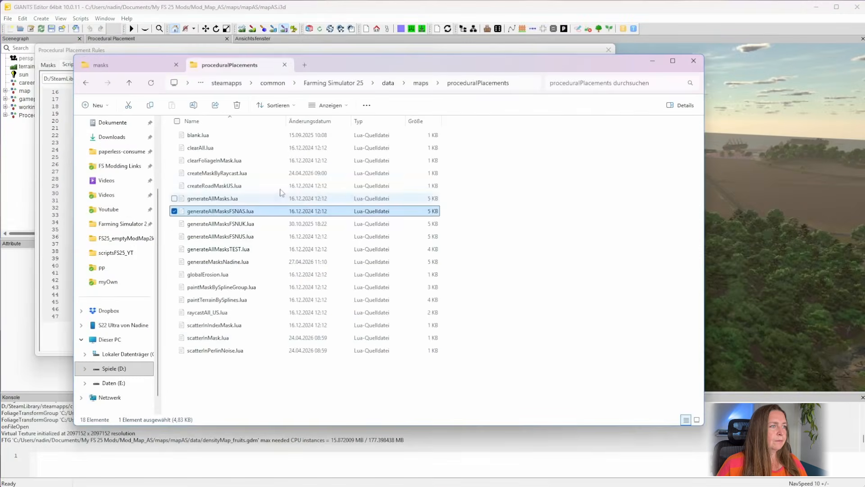
left_click(131, 65)
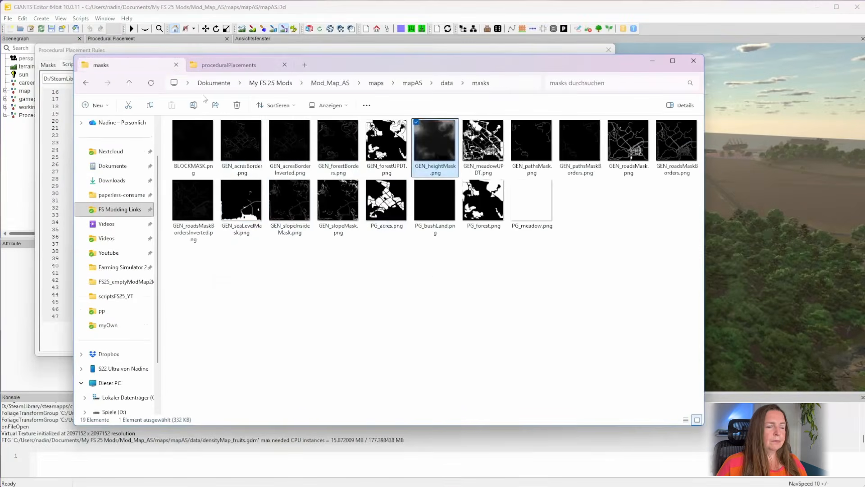
double_click(234, 206)
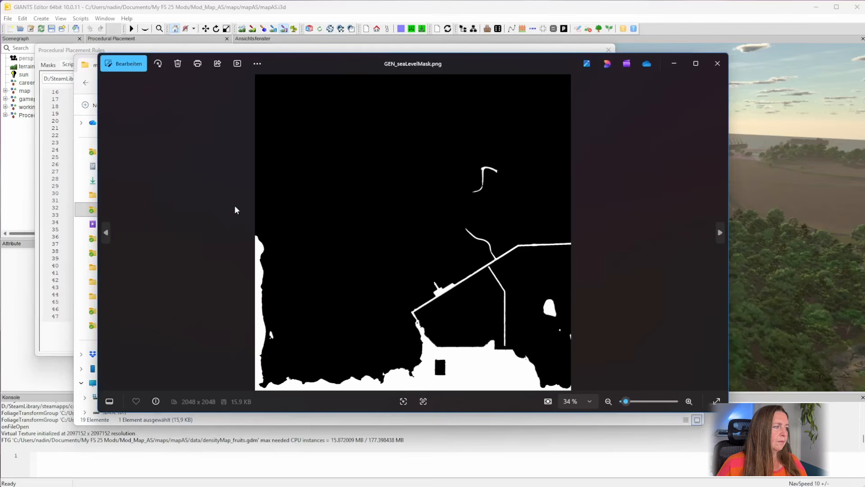
left_click(716, 63)
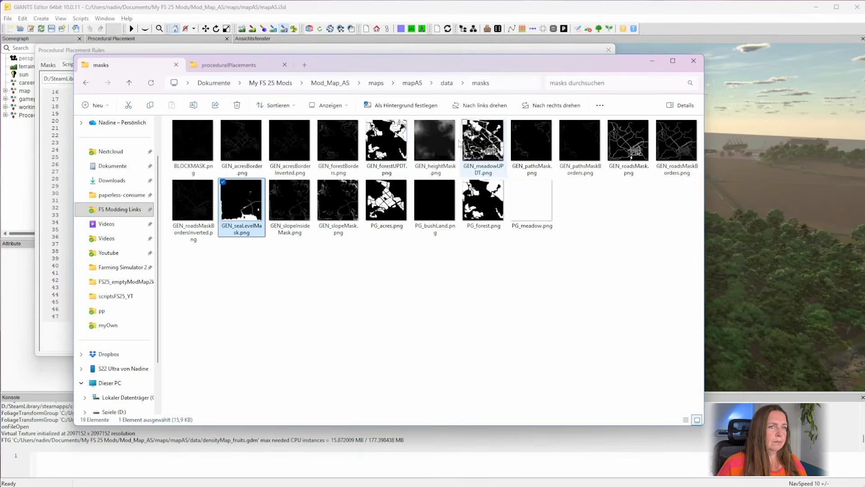
key("alt+Tab")
Examine lines 31 and 32 of the SLOPE section, highlighting GEN_slopeMask, the empty parentheses of PPTerrainSlopeMask.new and slopeAngleMin
scroll(220, 210, "down", 1)
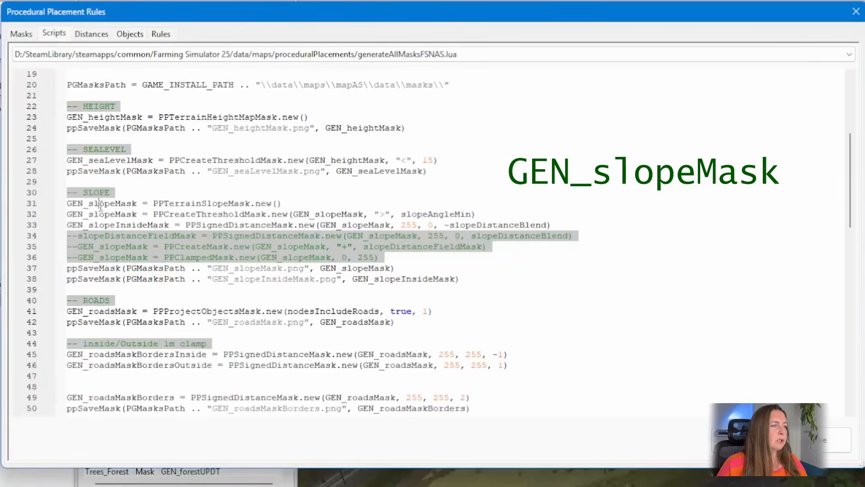
double_click(100, 205)
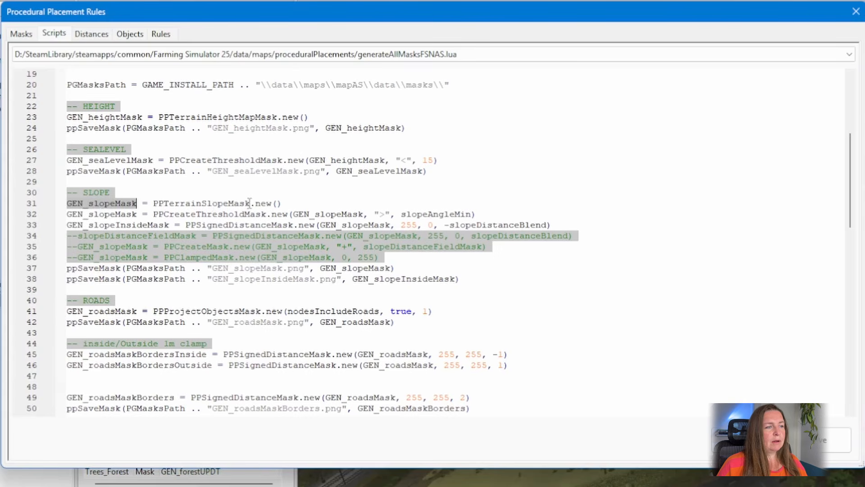
left_click_drag(273, 203, 282, 204)
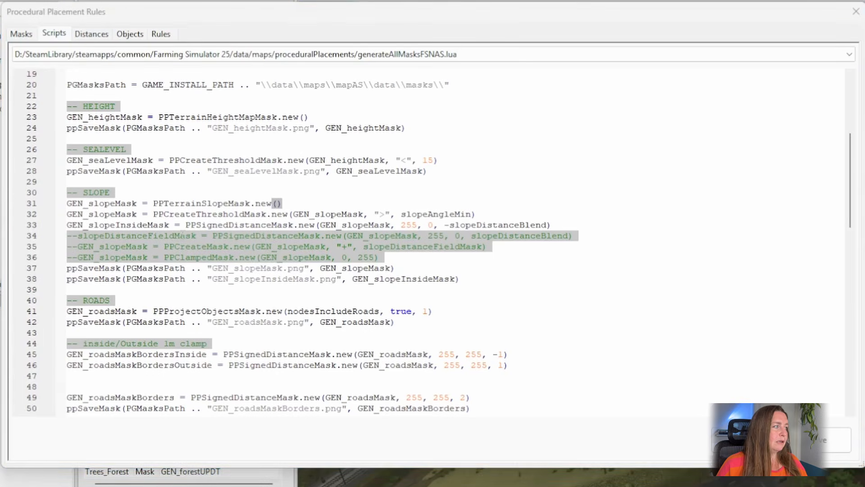
left_click(198, 213)
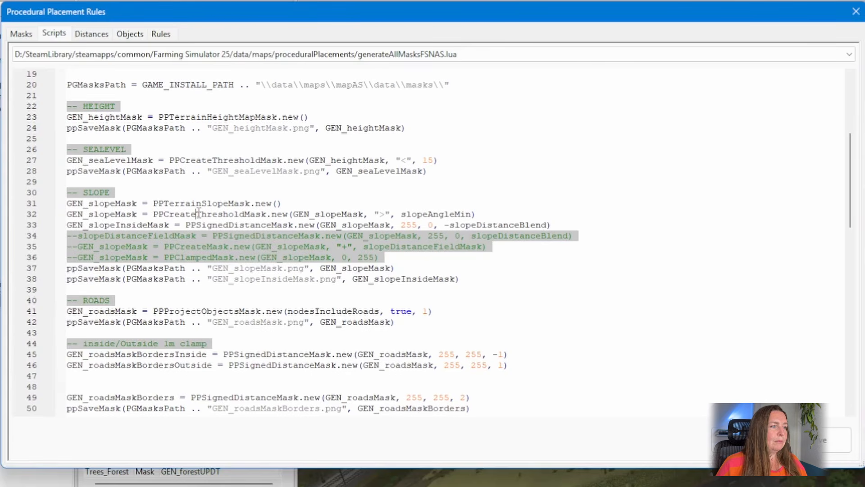
double_click(432, 215)
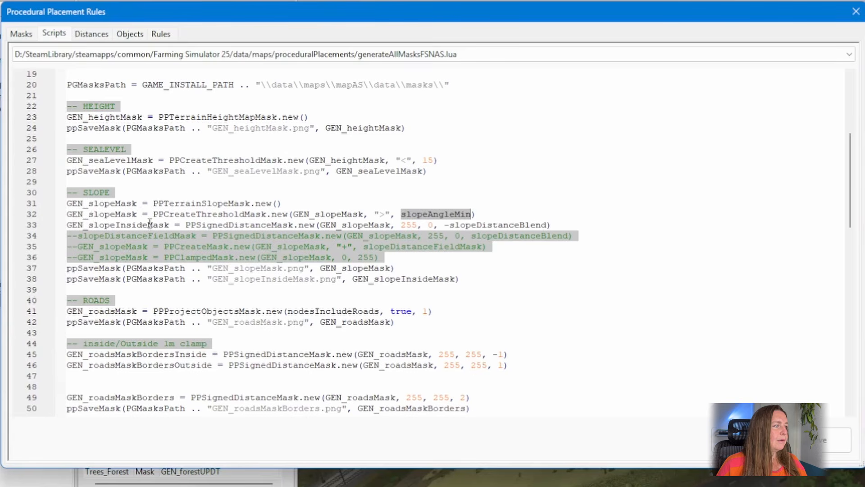
Examine PPSignedDistanceMask and slopeDistanceBlend on line 33, checking the matching argument declaration at the start of the script
left_click(208, 224)
double_click(209, 225)
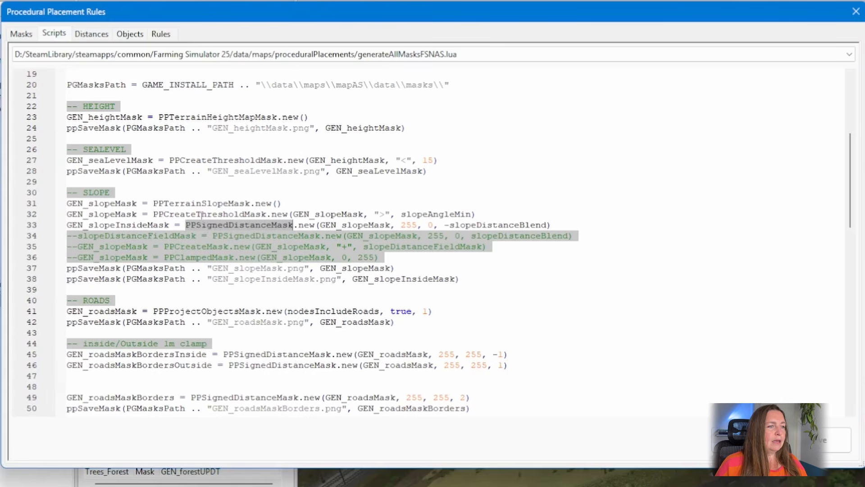
double_click(463, 225)
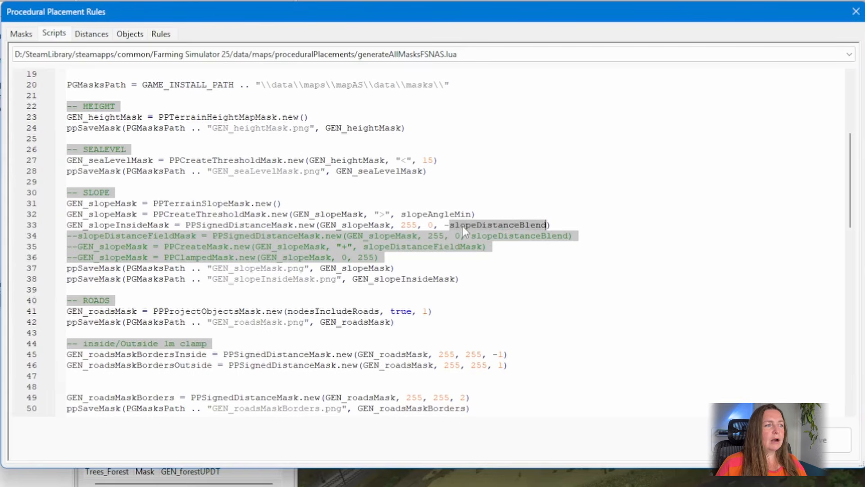
scroll(174, 252, "up", 6)
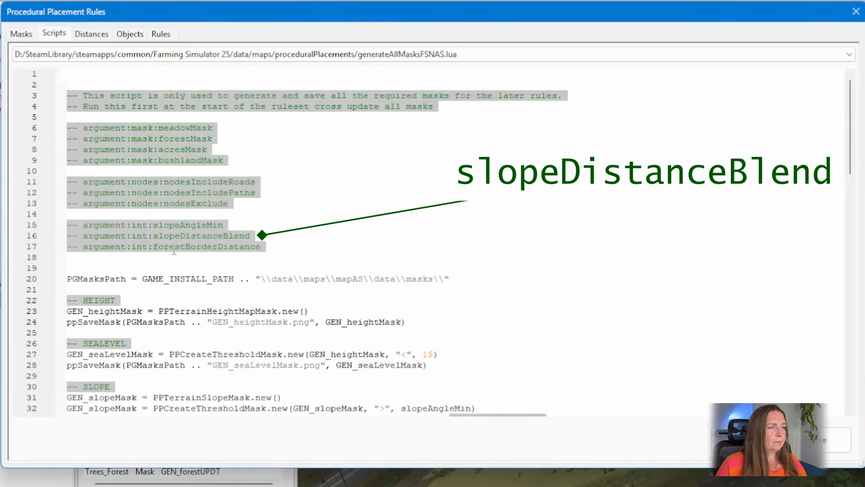
scroll(248, 236, "down", 8)
left_click(482, 160)
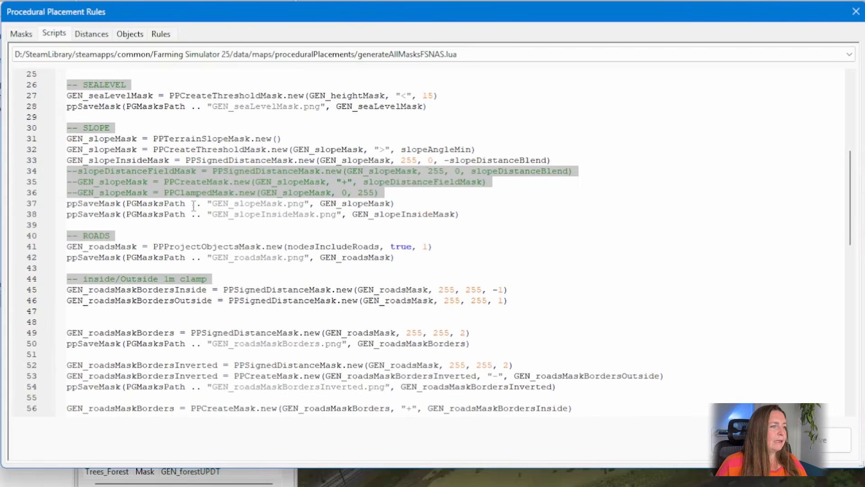
Trace GEN_slopeInsideMask from line 33 to its saved file, highlighting the ppSaveMask calls on lines 37 and 38
double_click(272, 214)
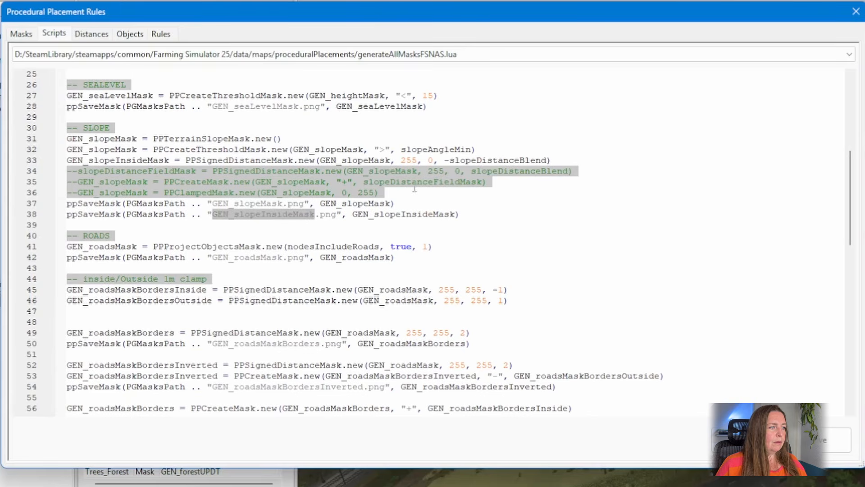
double_click(139, 164)
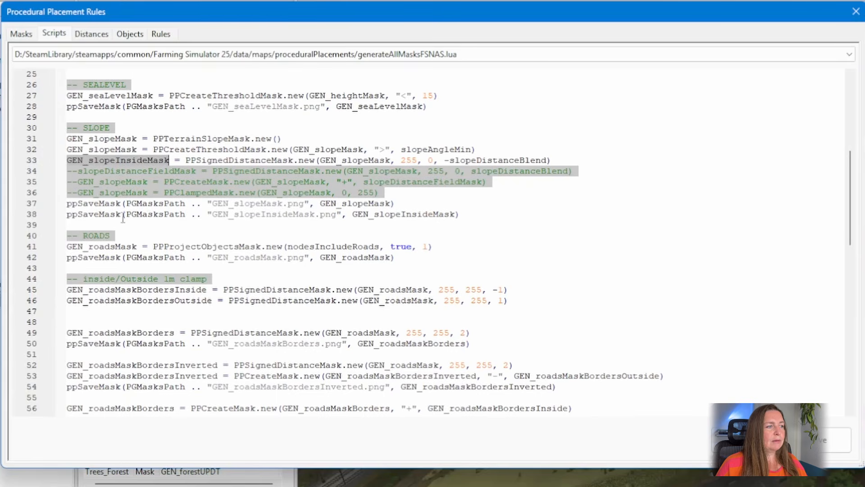
double_click(97, 215)
double_click(96, 204)
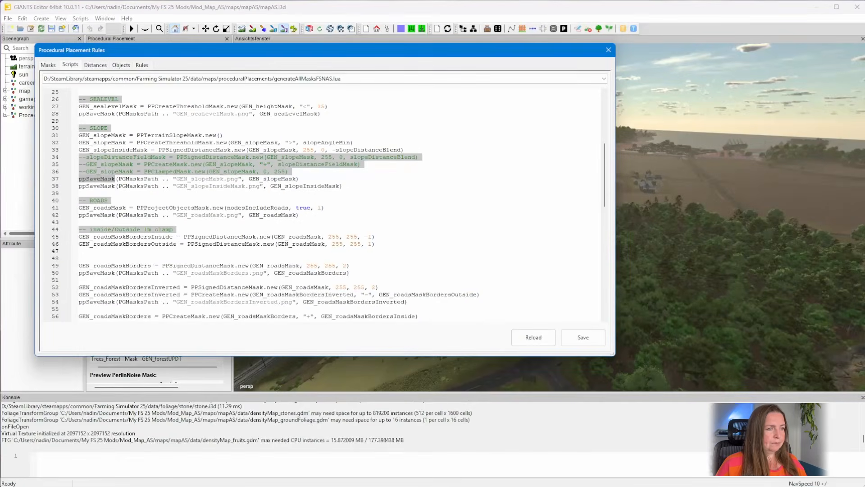
Switch to the masks folder and view GEN_slopeMask.png and GEN_slopeInsideMask.png, closing the viewer and File Explorer when done
key("alt+Tab")
left_click(335, 205)
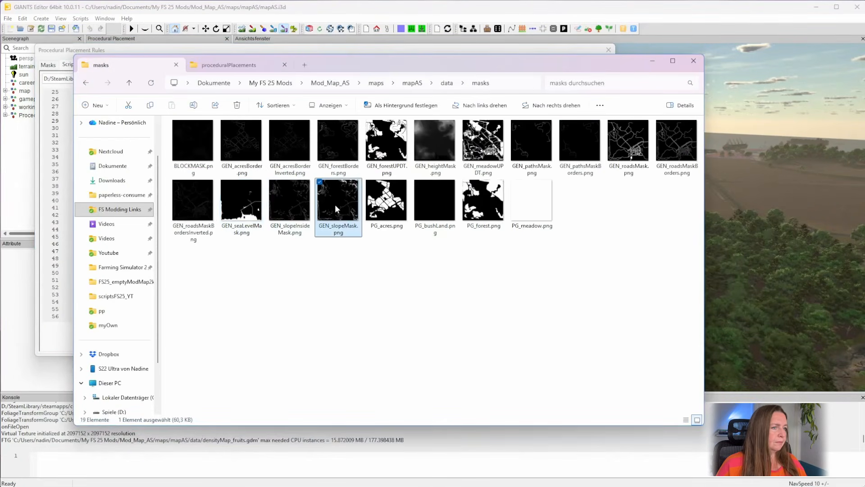
double_click(334, 204)
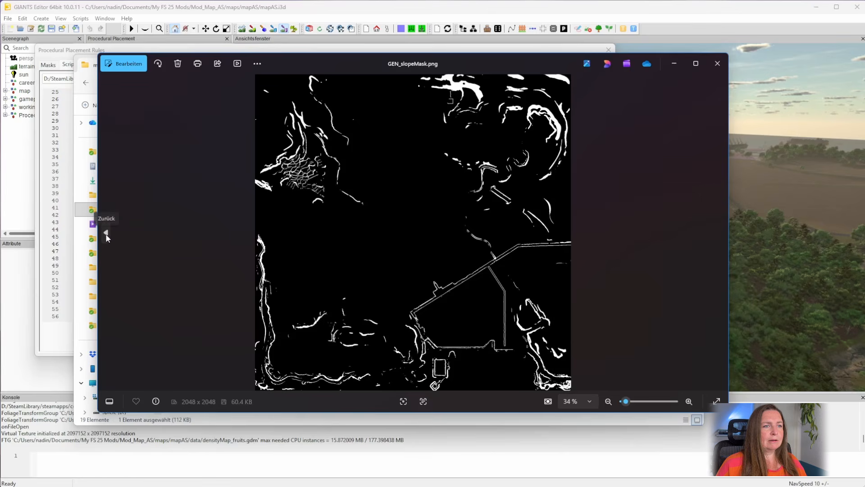
left_click(106, 232)
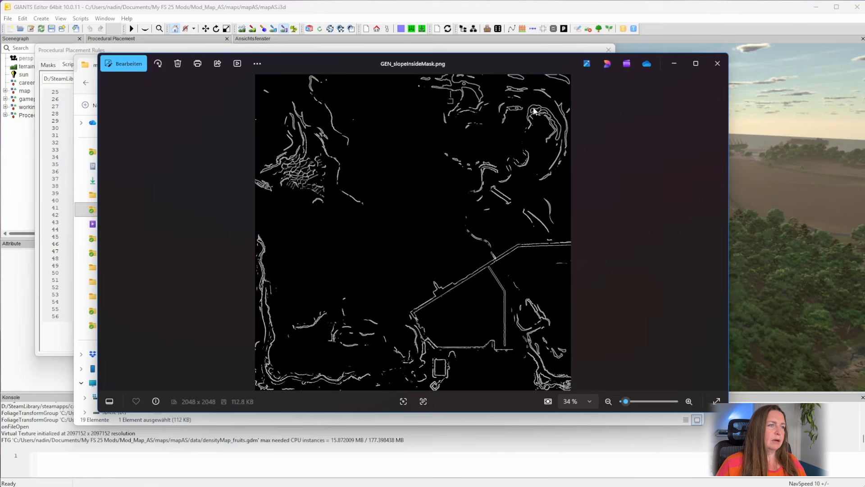
left_click(716, 64)
left_click(691, 59)
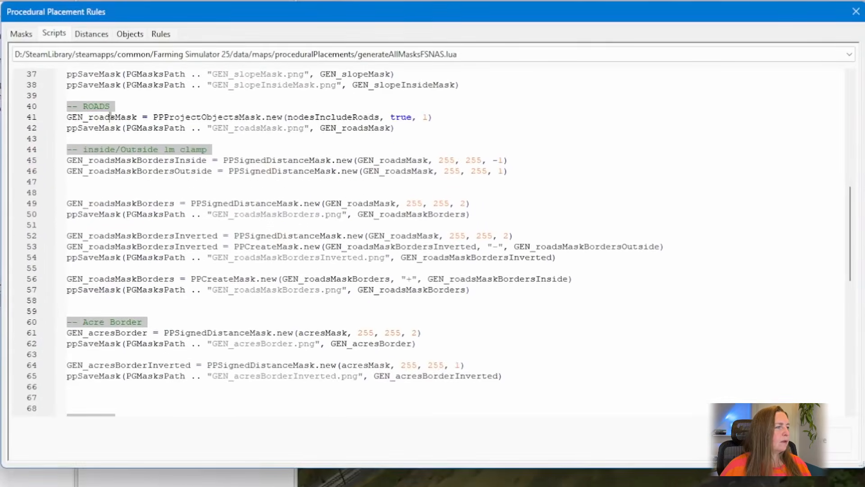
Examine line 41 of the ROADS section, highlighting GEN_roadsMask, PPProjectObjectsMask and nodesIncludeRoads
double_click(108, 122)
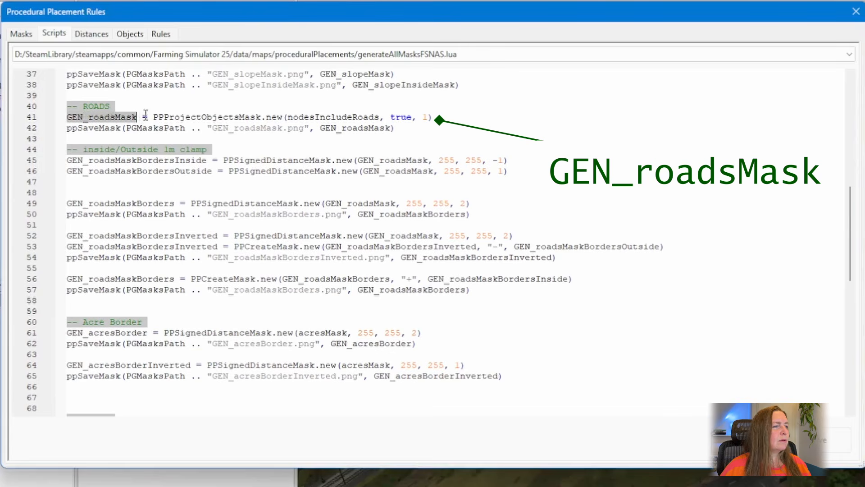
double_click(182, 116)
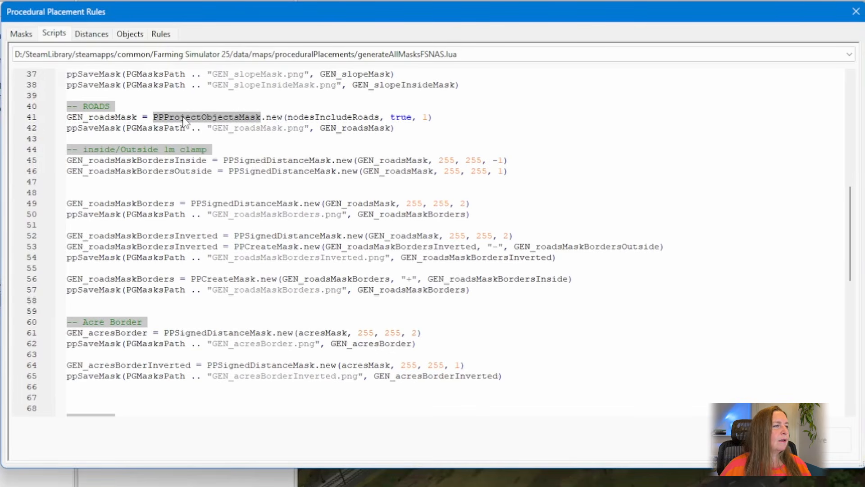
double_click(328, 117)
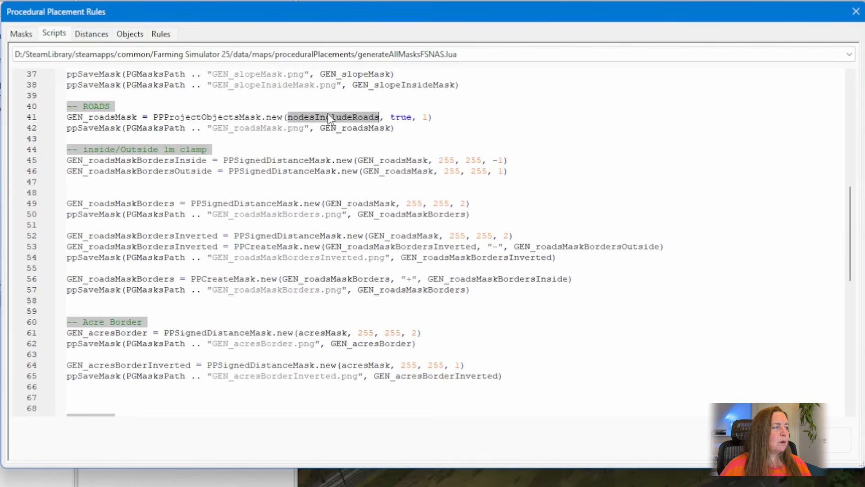
Compare the PPSignedDistanceMask calls on lines 45, 46 and 49, highlighting their final distance arguments and checking the 255 values on line 45
double_click(285, 161)
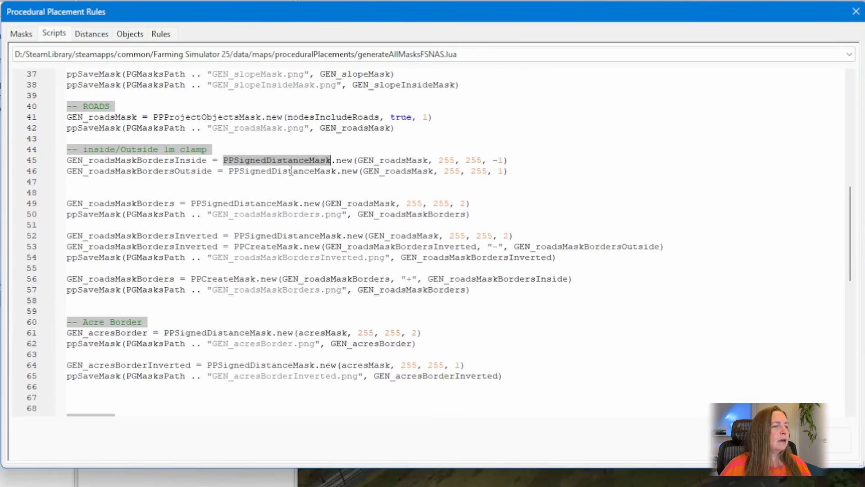
double_click(290, 172)
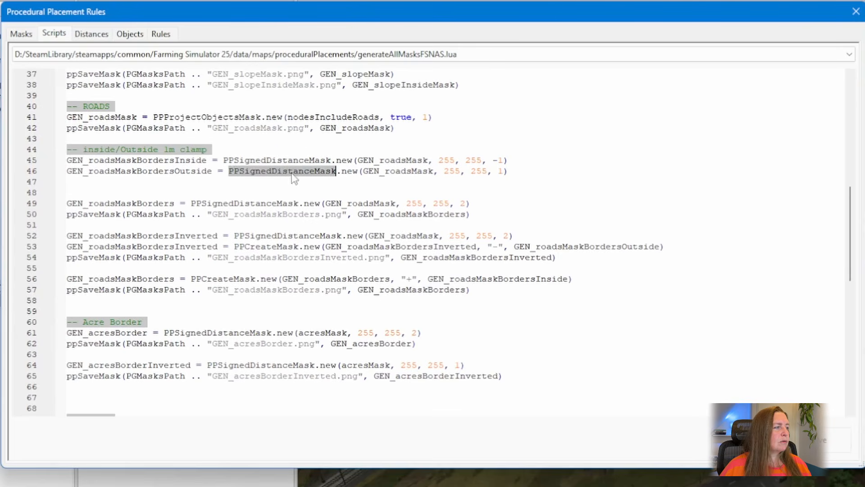
double_click(291, 204)
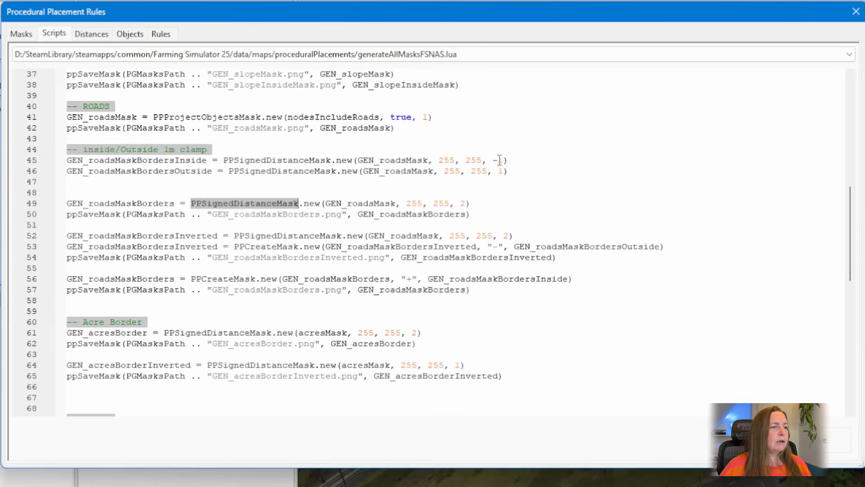
left_click_drag(492, 160, 503, 160)
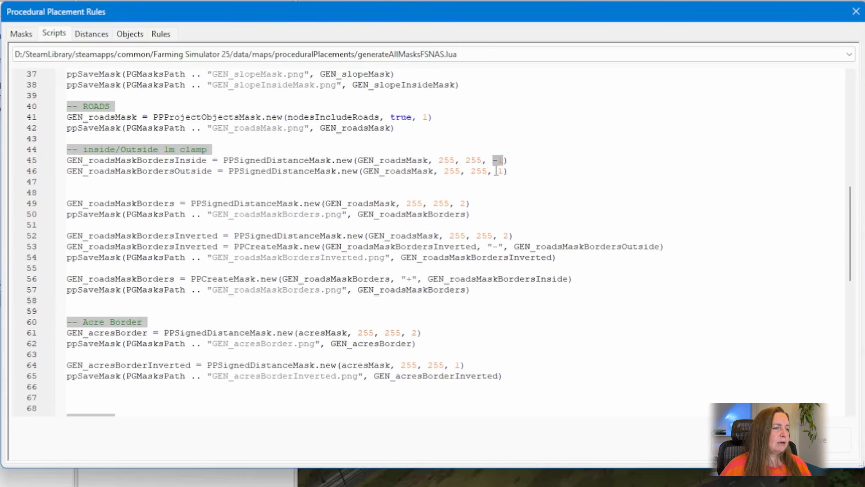
left_click_drag(497, 171, 503, 171)
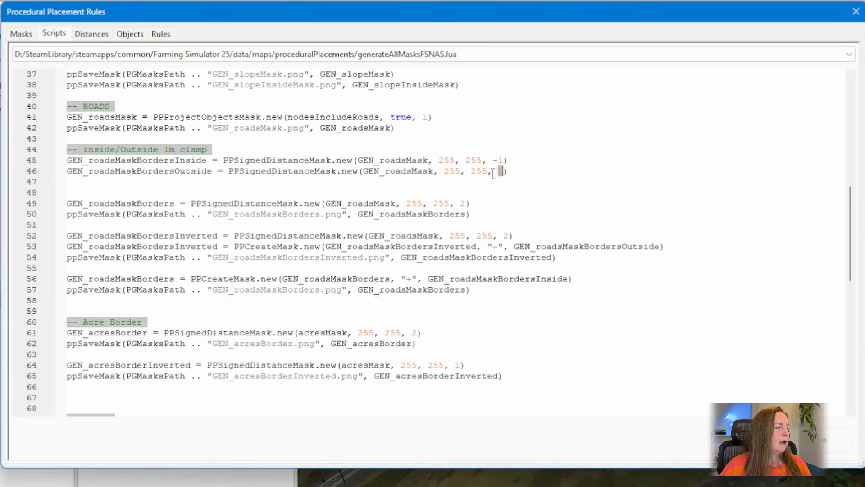
left_click_drag(460, 203, 467, 203)
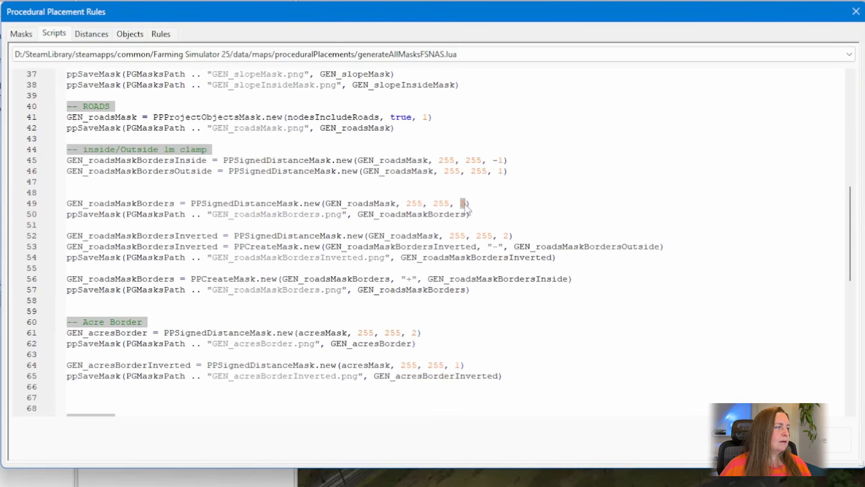
left_click(444, 159)
left_click(473, 160)
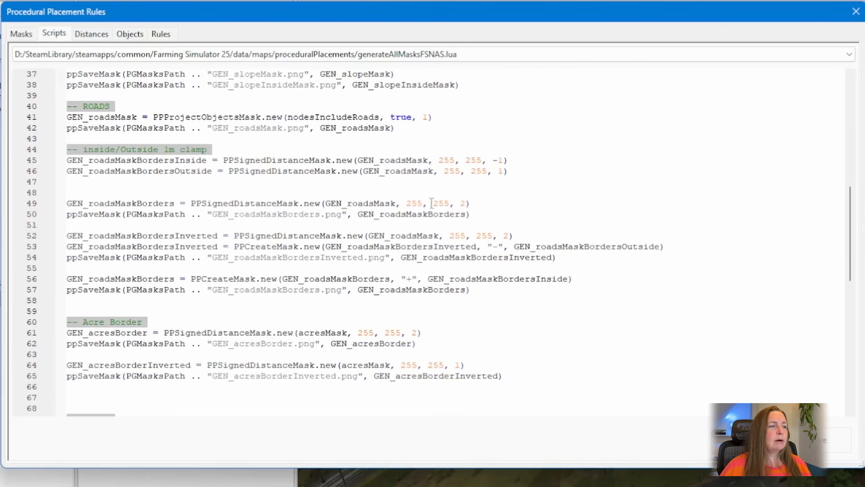
Examine the PPCreateMask calls on lines 53 and 56, highlighting the input masks and the "-" and "+" operators
double_click(264, 247)
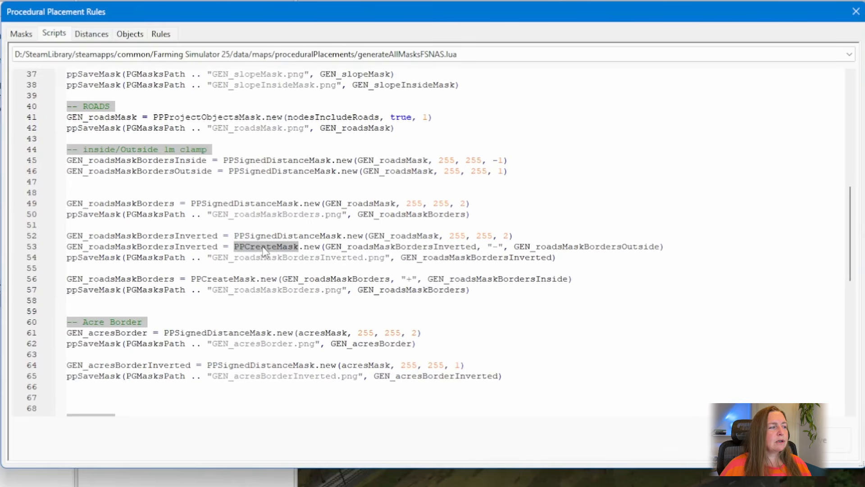
double_click(394, 247)
double_click(584, 248)
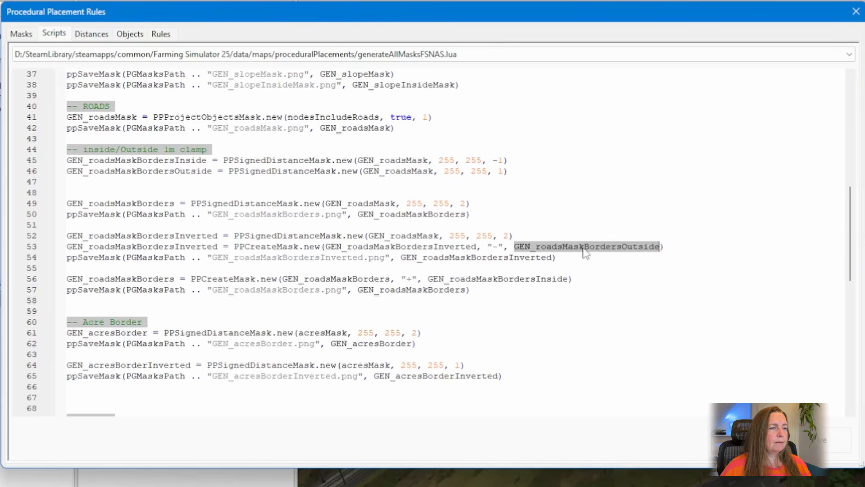
double_click(493, 247)
left_click_drag(493, 247, 505, 247)
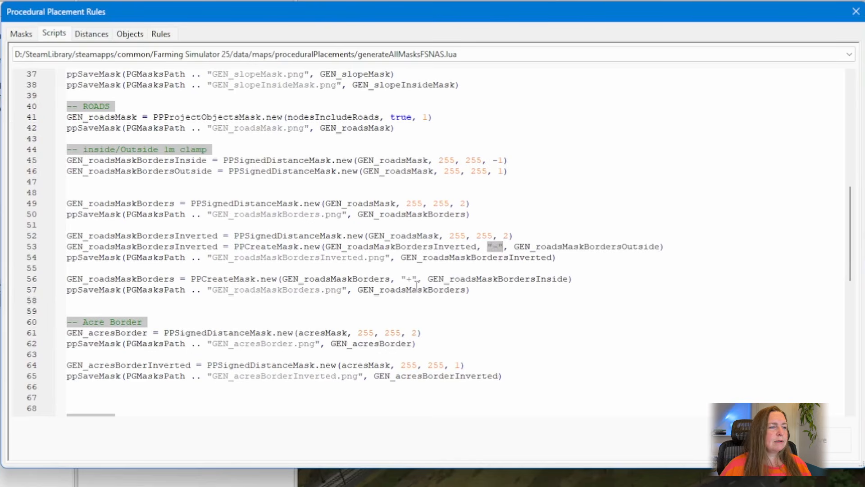
left_click_drag(400, 279, 411, 279)
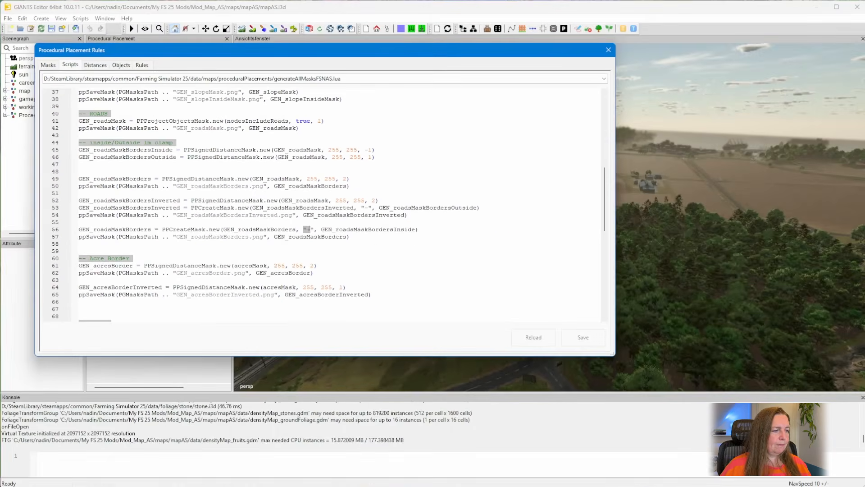
Switch to the masks folder, view GEN_roadsMask.png, and return to the script with the viewer closed and the folder window out of the way
key("alt+Tab")
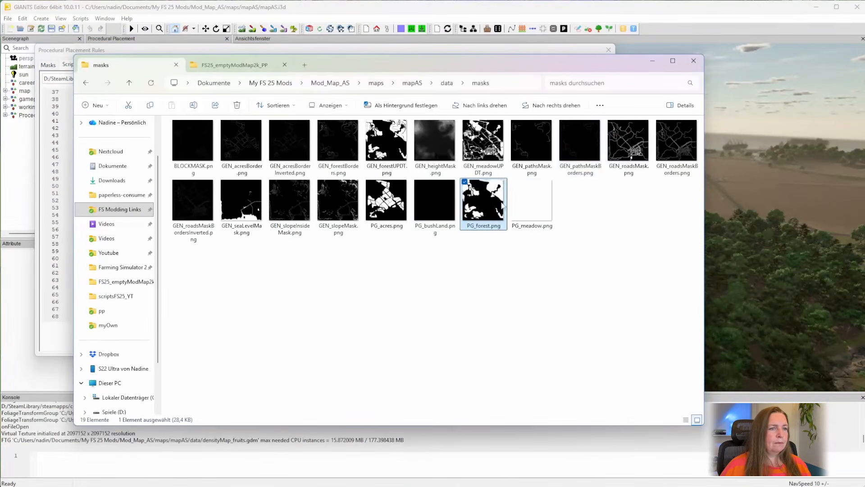
double_click(632, 143)
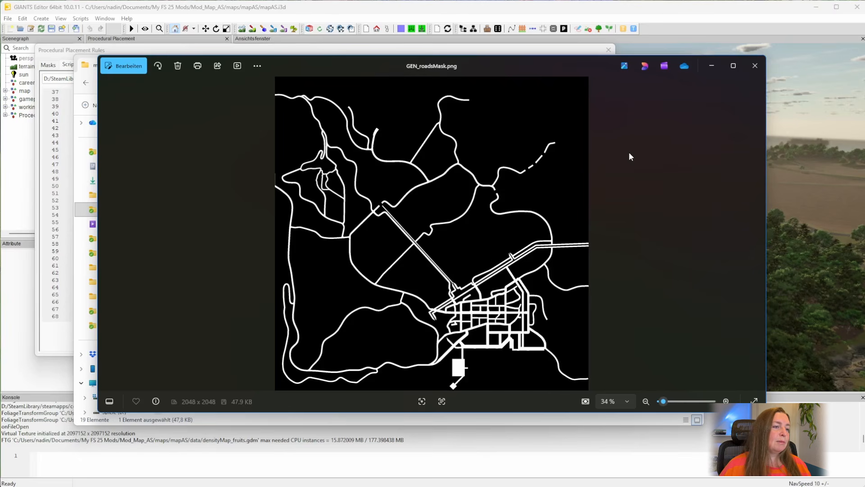
left_click(755, 66)
left_click(654, 63)
left_click(100, 172)
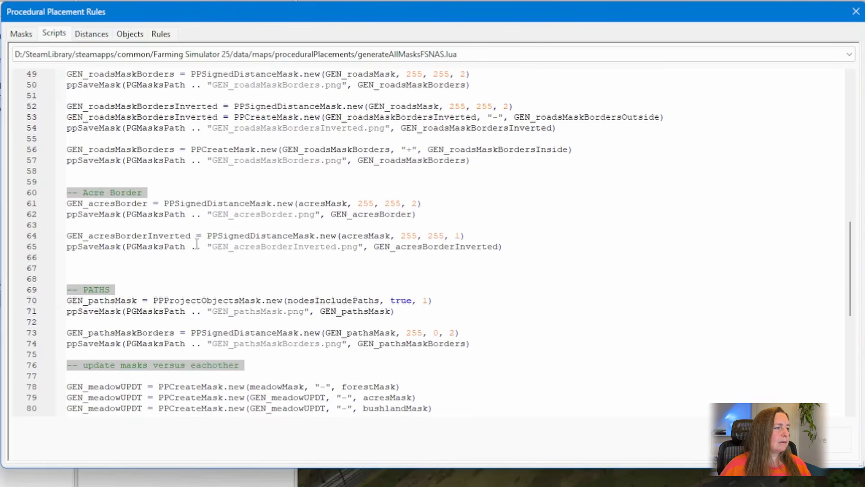
Read on to the section updating masks versus each other, highlighting meadowMask on line 78 and PPClampedMask on line 87
scroll(196, 244, "down", 4)
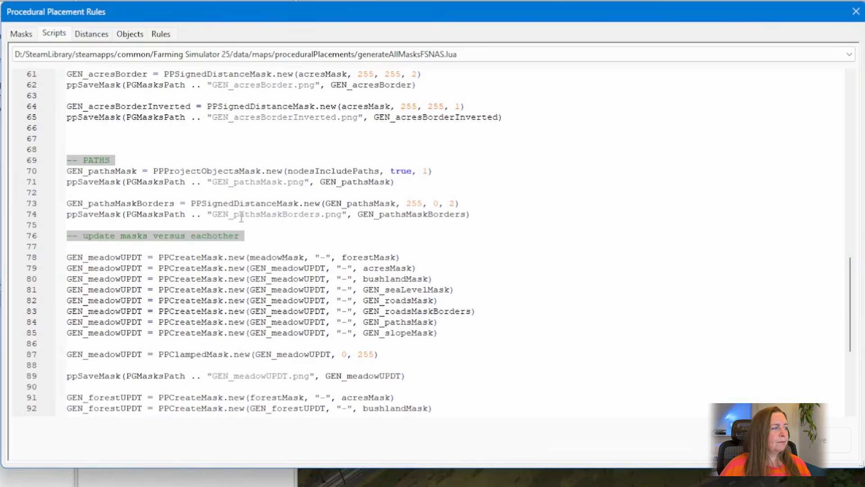
scroll(259, 215, "down", 4)
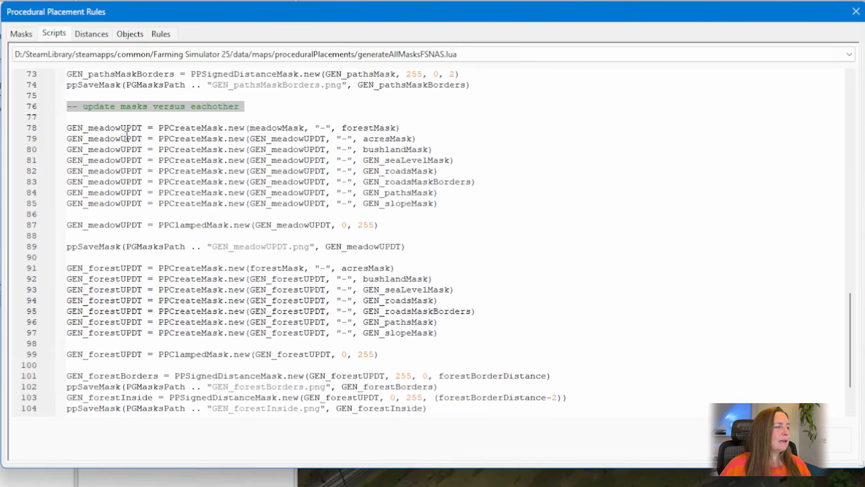
double_click(292, 126)
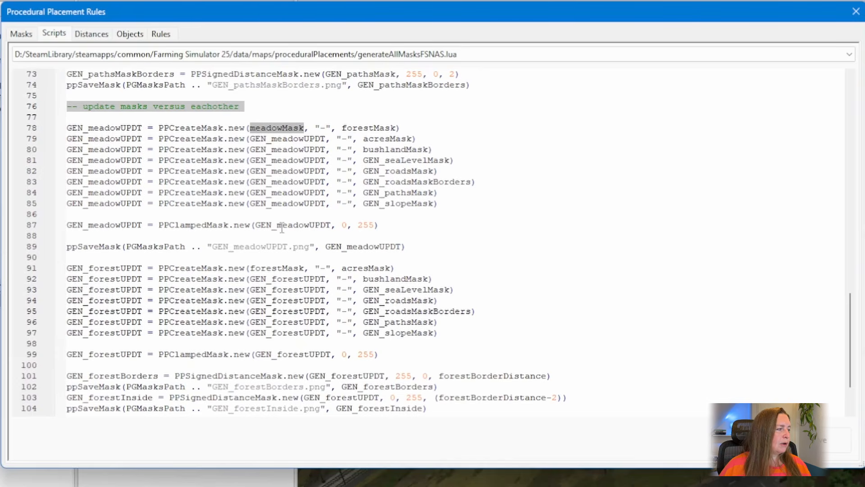
left_click(203, 224)
double_click(203, 225)
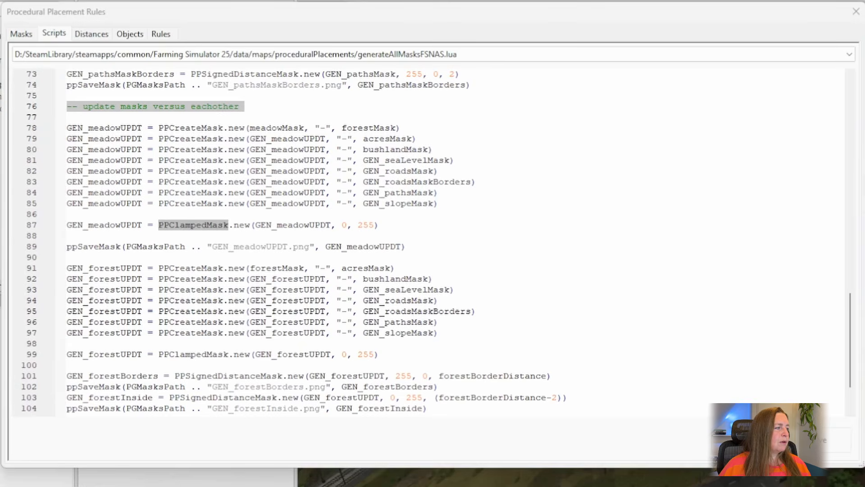
left_click(279, 250)
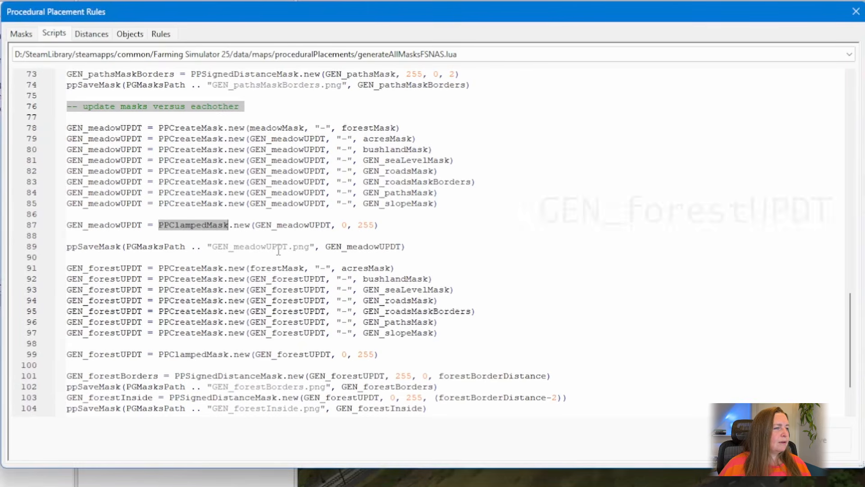
Examine the forest mask code, highlighting forestMask on line 91 and PPSignedDistanceMask on lines 101 and 103
double_click(266, 269)
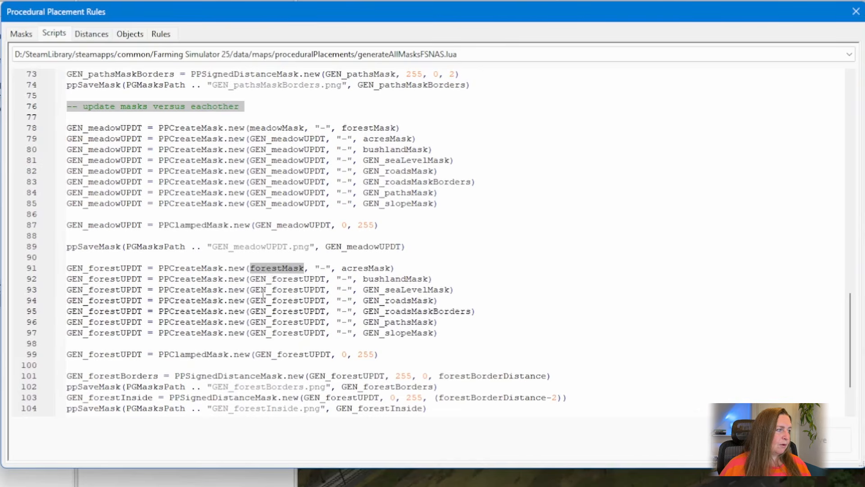
double_click(242, 376)
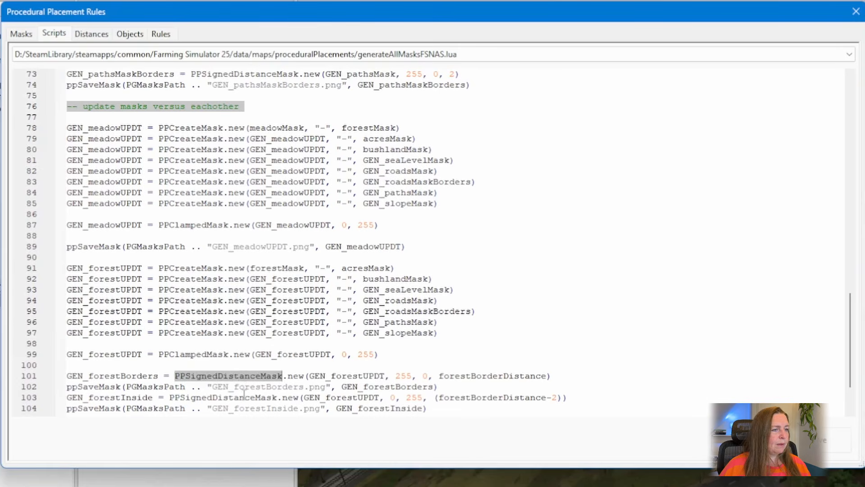
double_click(243, 401)
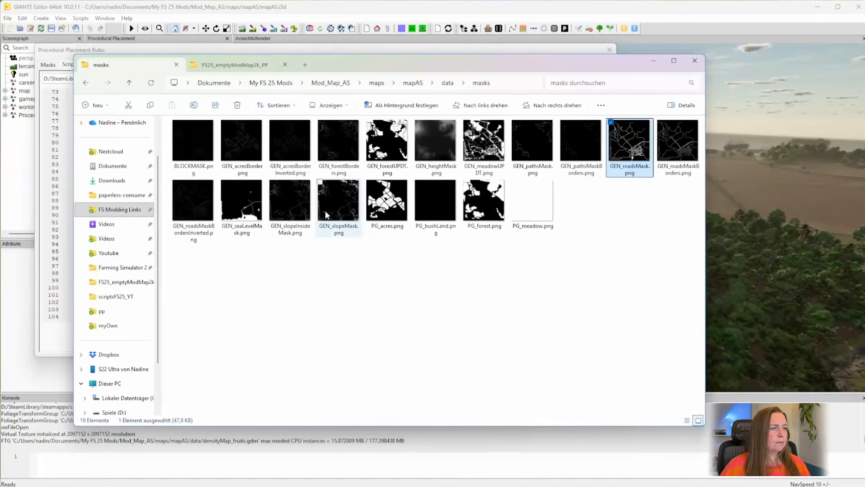
View GEN_forestUPDT.png and GEN_forestBorders.png from the masks folder, closing the image viewer when done
double_click(384, 143)
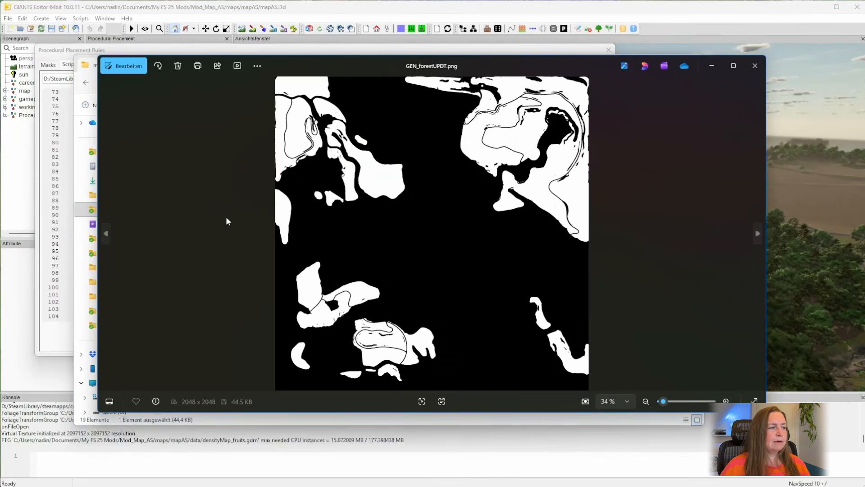
left_click(106, 236)
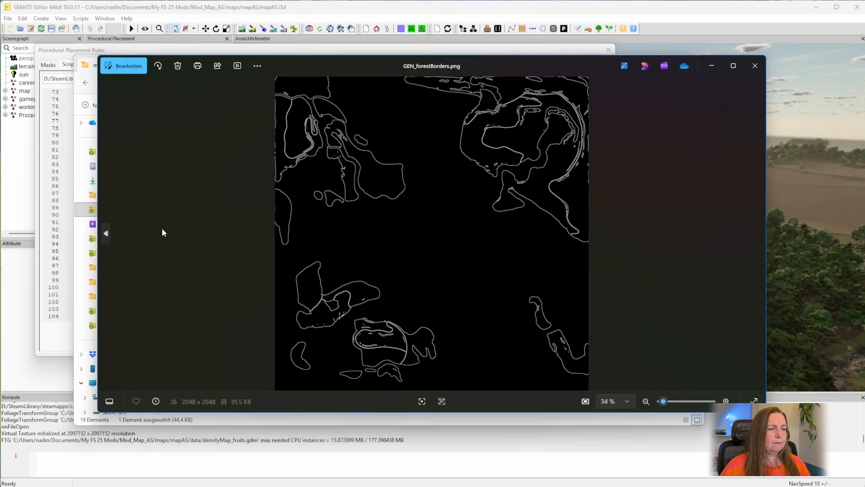
left_click(755, 68)
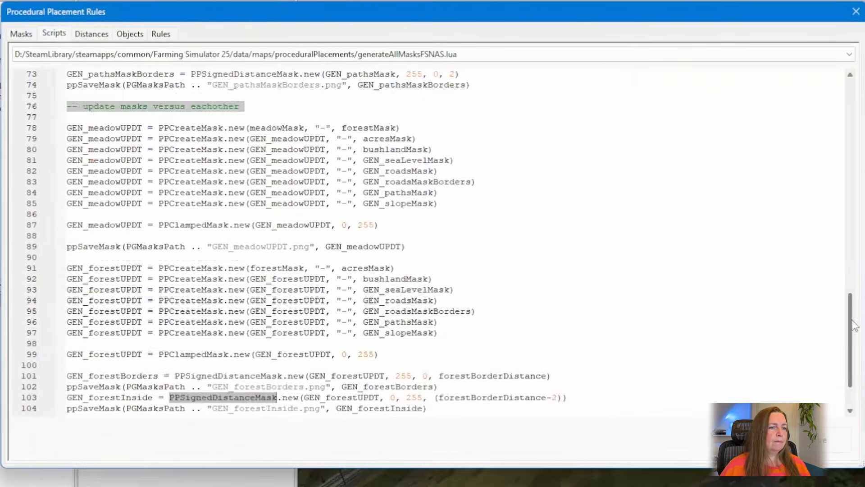
Review the end of the script, close the Procedural Placement Rules window, and open map.i3d from the FS25_emptyModMap2k_PP mod
left_click_drag(851, 325, 842, 374)
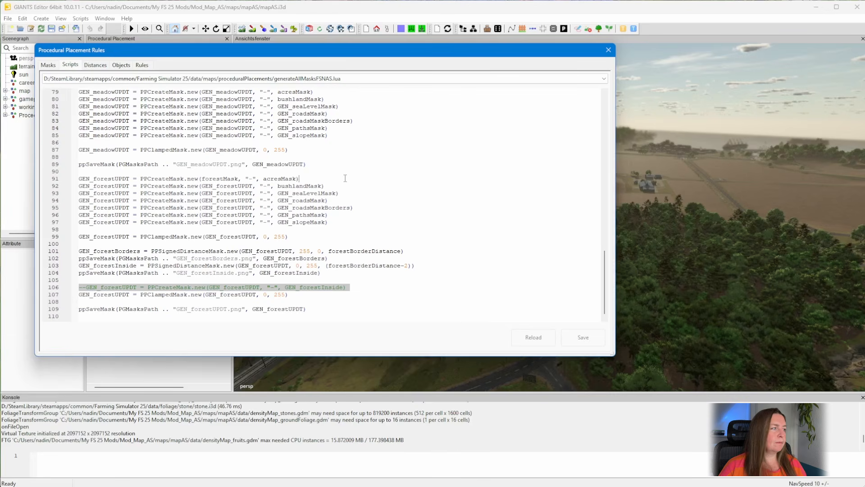
left_click(609, 50)
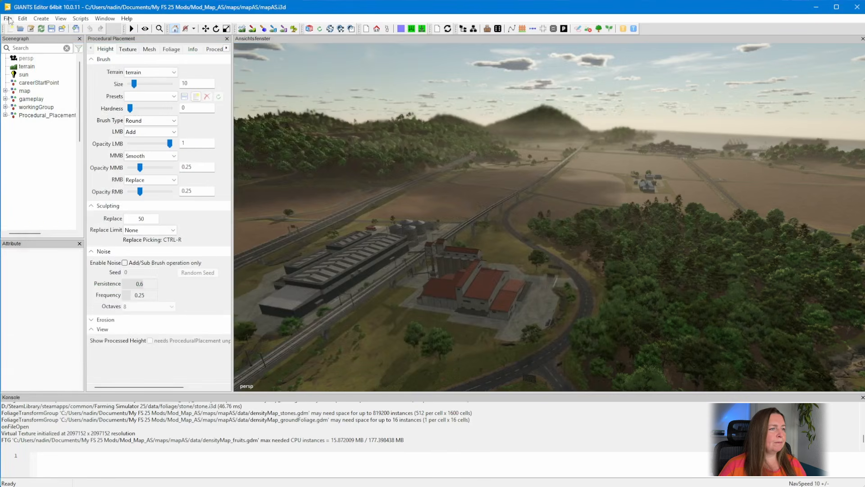
left_click(8, 18)
mouse_move(73, 196)
left_click(212, 195)
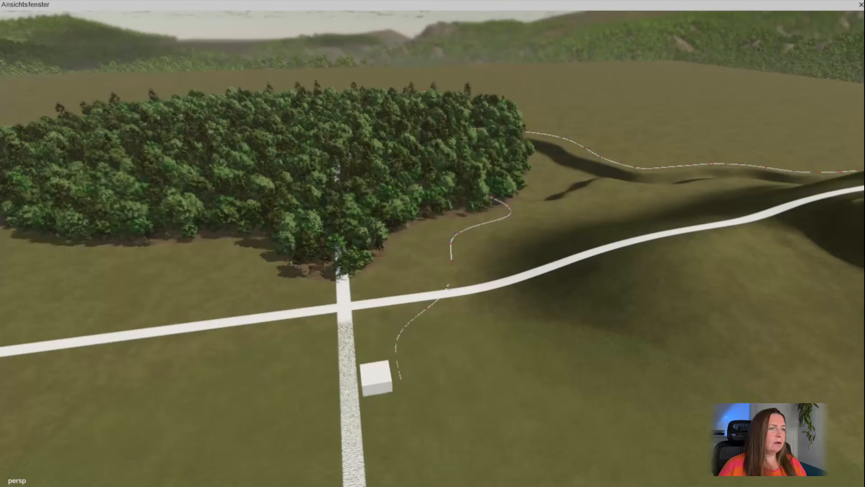
Enter procedural placement mode over the map's forest and select PG_Forest as the placement area
left_click_drag(134, 222, 198, 228, "alt")
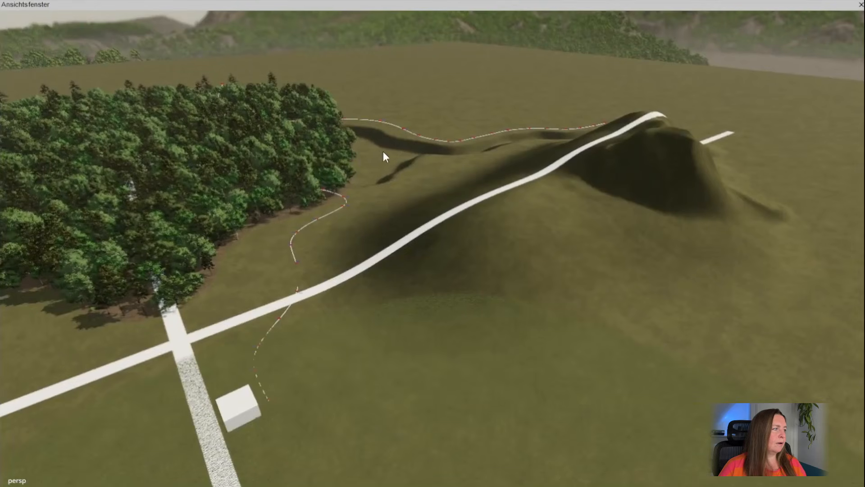
left_click_drag(454, 161, 381, 221, "alt")
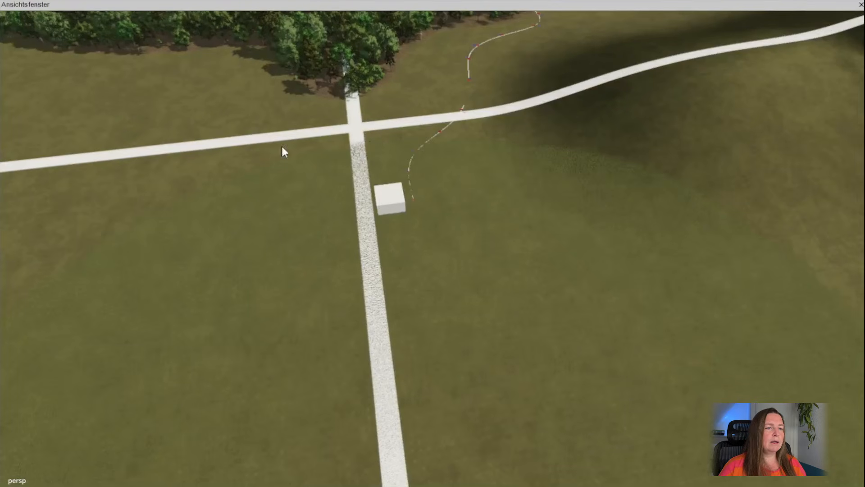
left_click_drag(378, 194, 332, 260, "alt")
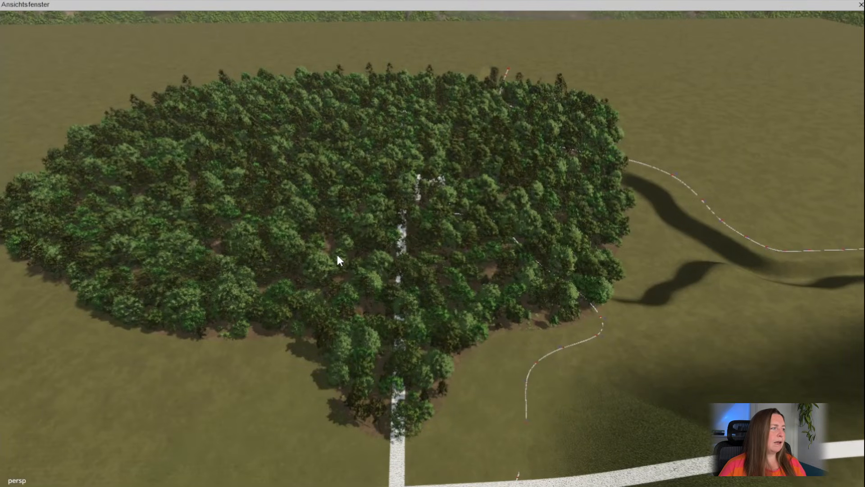
right_click_drag(337, 256, 327, 260, "alt")
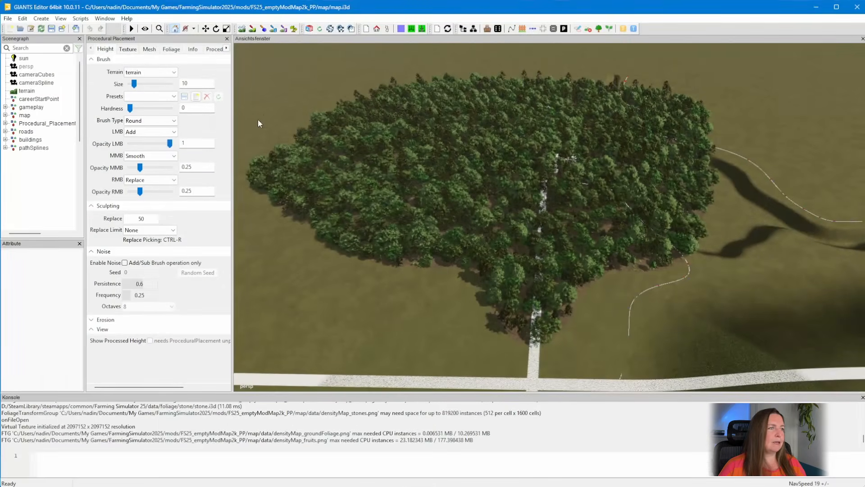
left_click(284, 28)
left_click(201, 193)
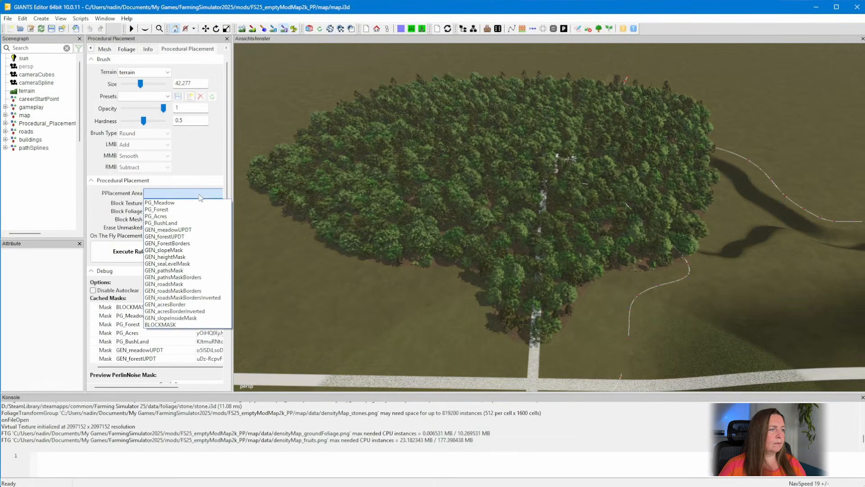
left_click(194, 238)
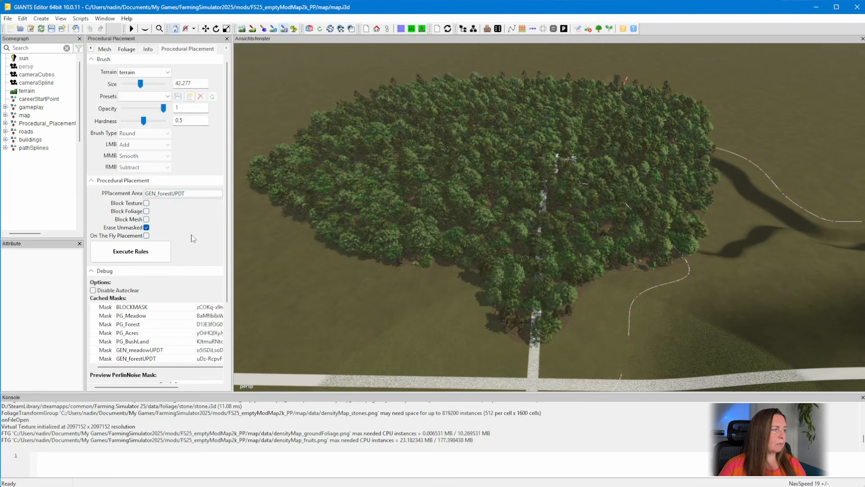
left_click(188, 194)
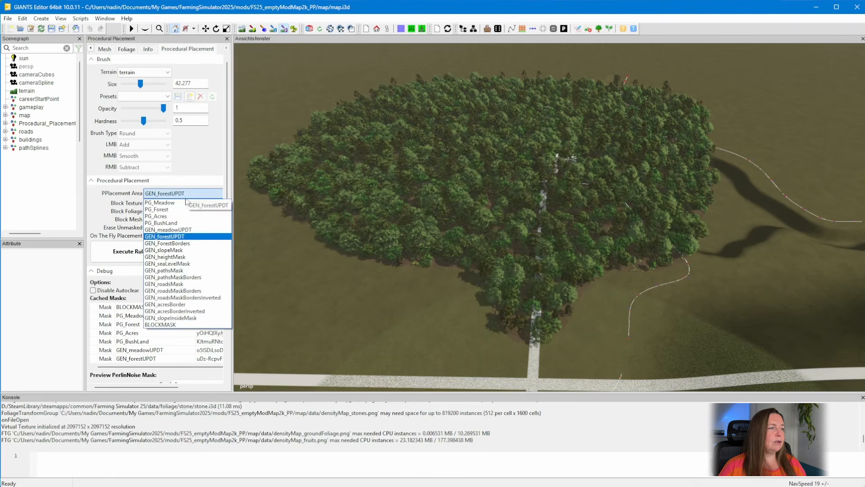
left_click(182, 213)
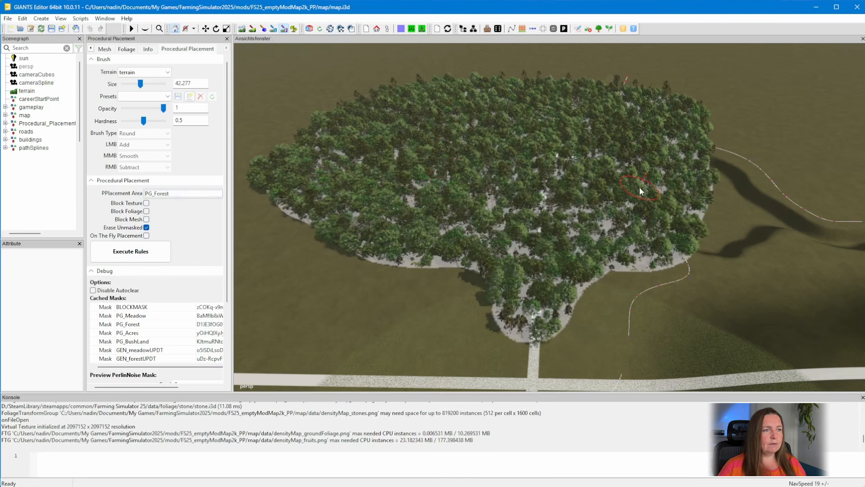
Open the Field Toolkit for field4 in the forest, toggle the visibility of all field notes, and repaint the selected field
scroll(473, 187, "up", 5)
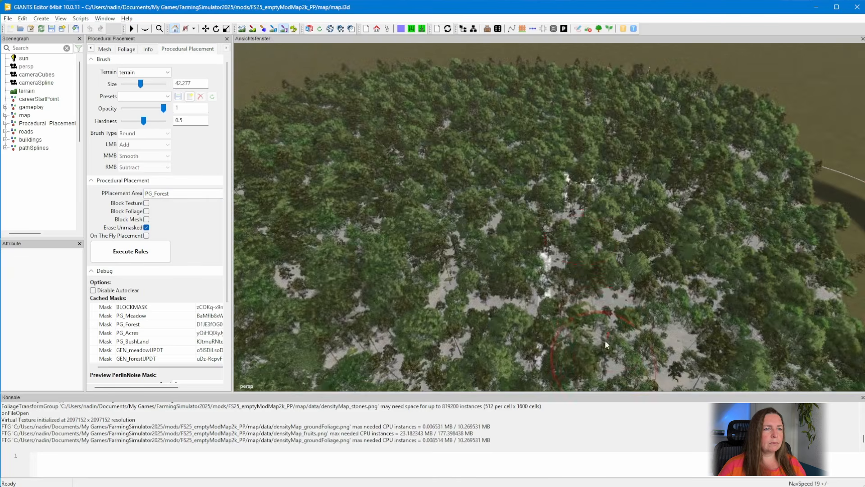
scroll(605, 340, "down", 5)
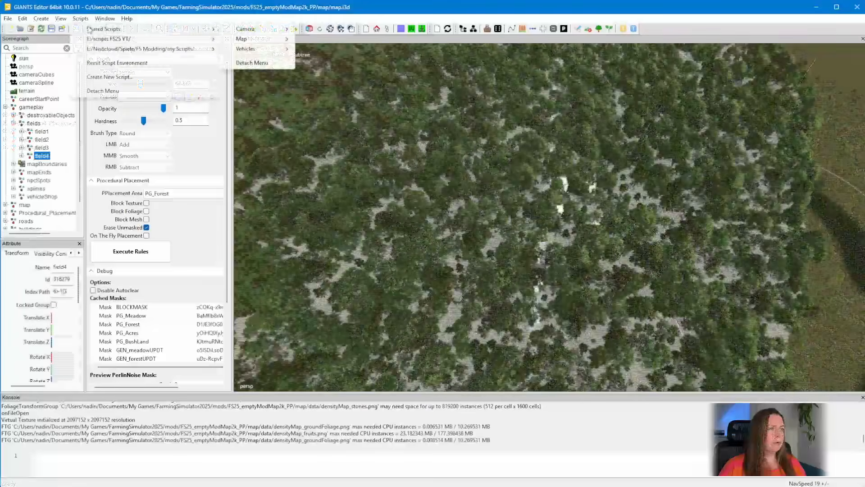
mouse_move(285, 39)
left_click(409, 41)
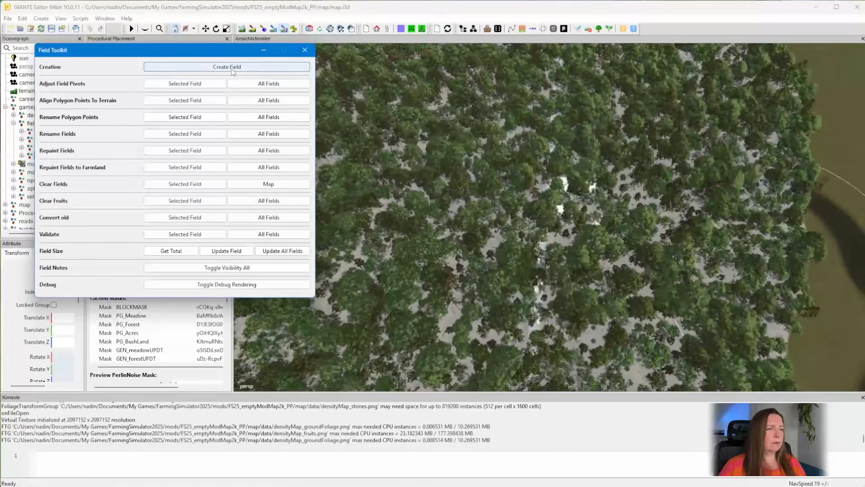
left_click(227, 267)
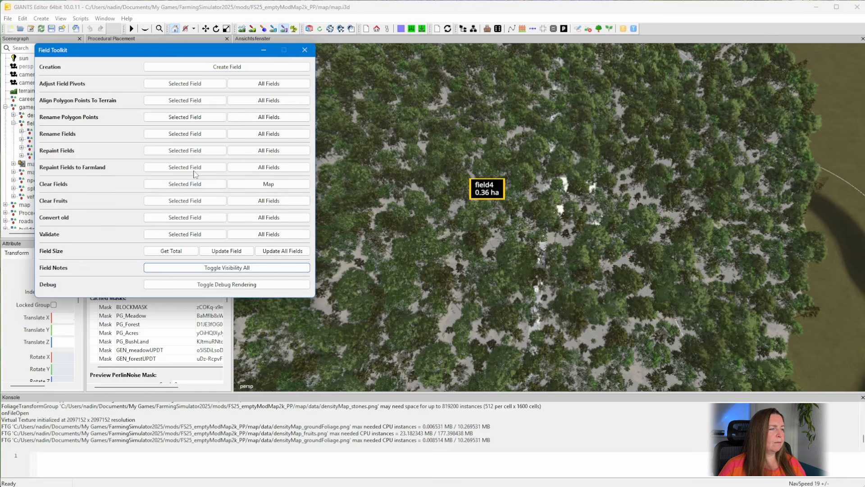
left_click(170, 153)
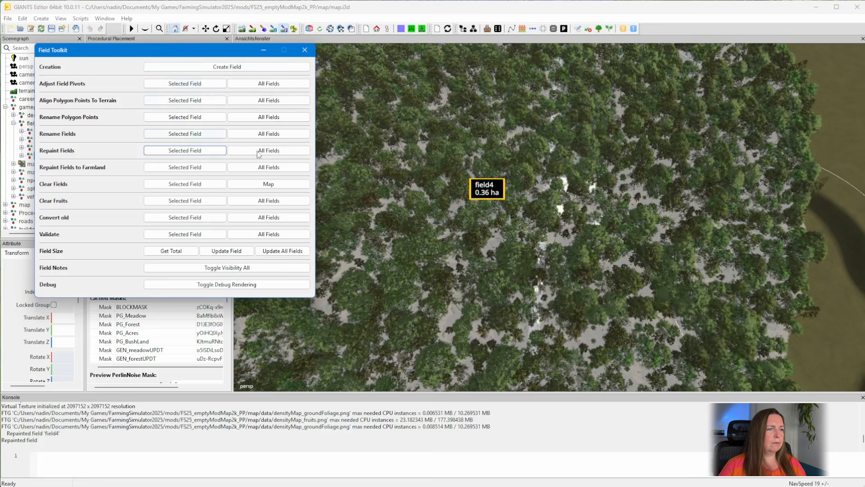
scroll(528, 152, "up", 5)
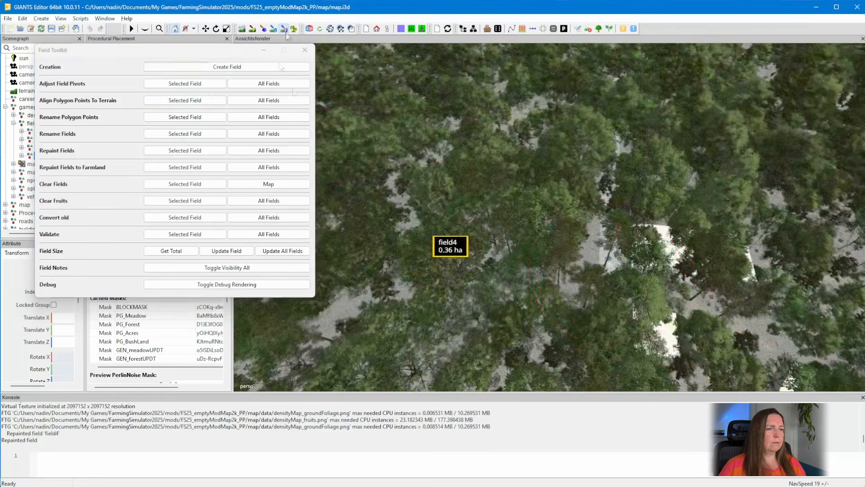
Examine the field4 area inside the forest from close range and from above, closing the Field Toolkit when done
left_click_drag(496, 225, 490, 194, "alt")
scroll(545, 174, "up", 6)
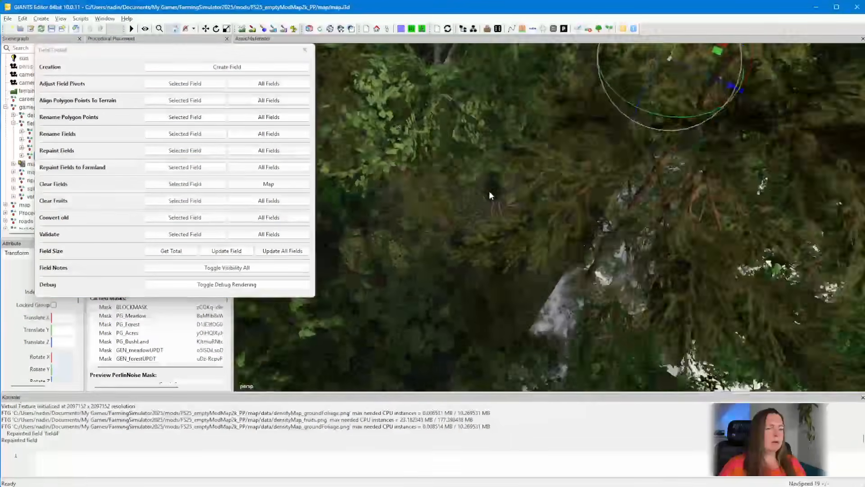
scroll(498, 166, "up", 6)
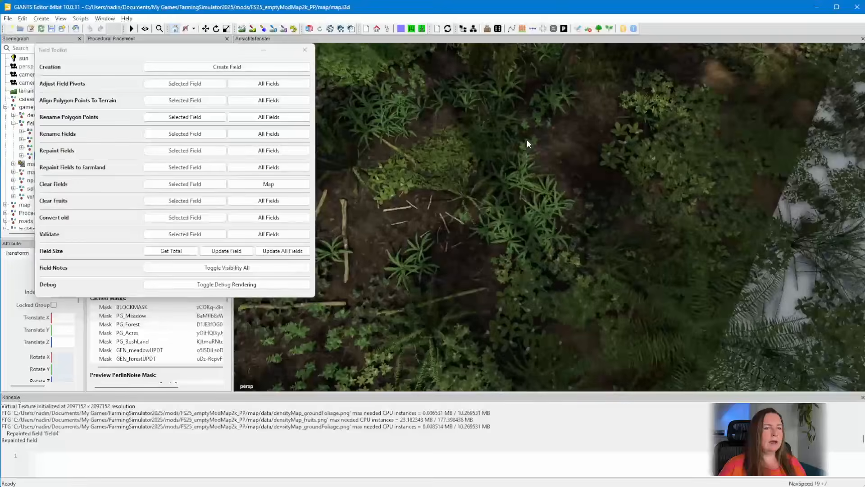
scroll(526, 139, "down", 8)
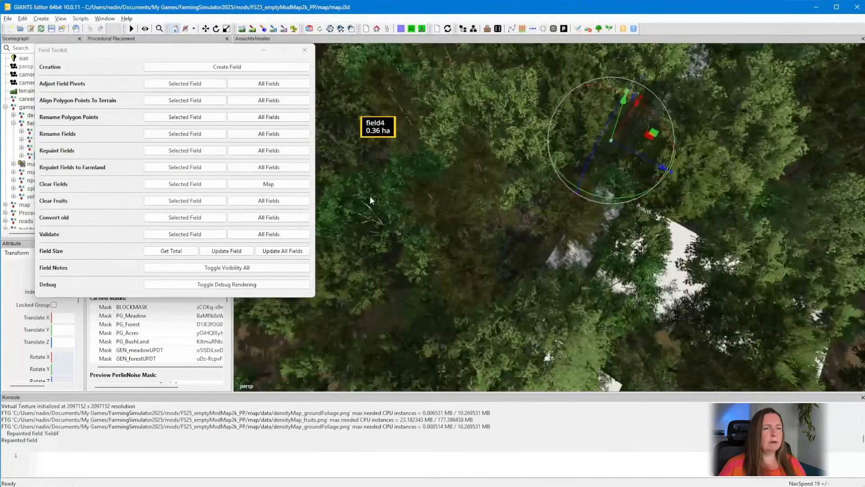
left_click_drag(370, 200, 519, 244, "alt")
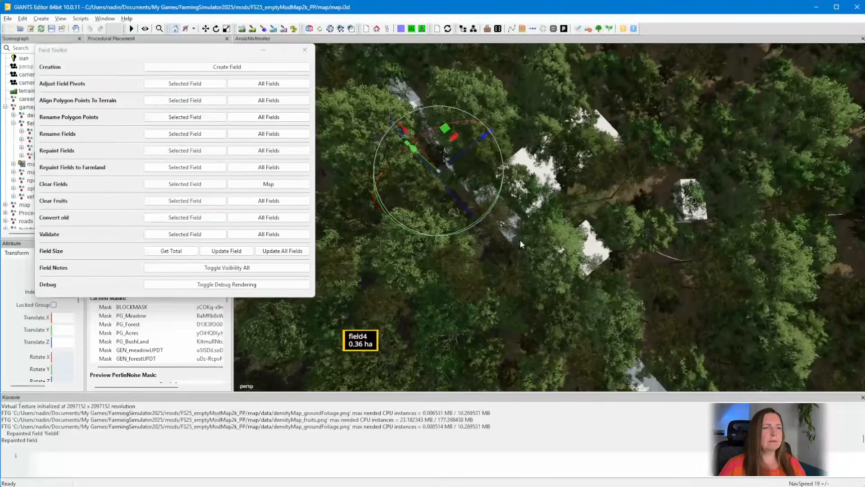
left_click_drag(632, 206, 569, 166, "alt")
scroll(568, 165, "down", 5)
left_click_drag(495, 252, 478, 274, "alt")
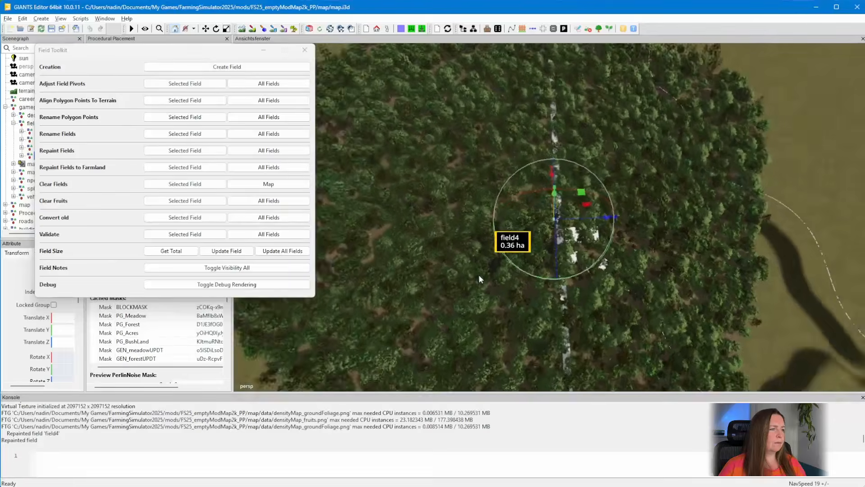
left_click_drag(360, 252, 338, 180, "alt")
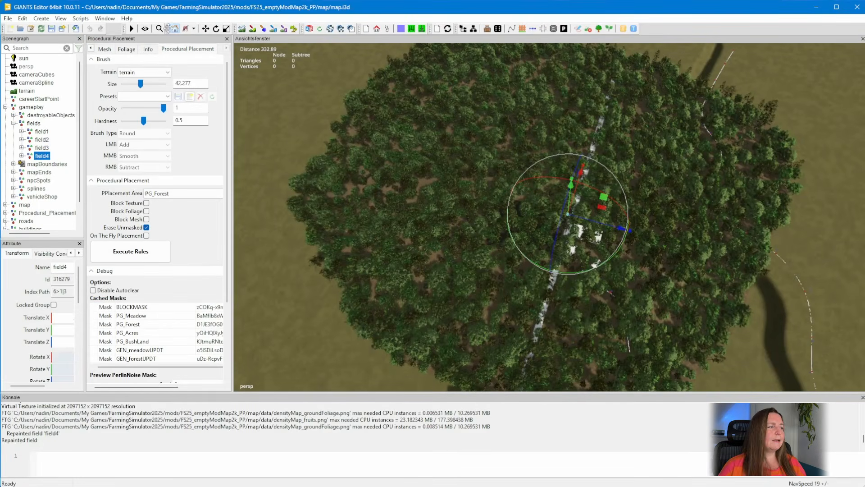
Open the Procedural Placement Rules window and load the blank.lua script for viewing
left_click(104, 18)
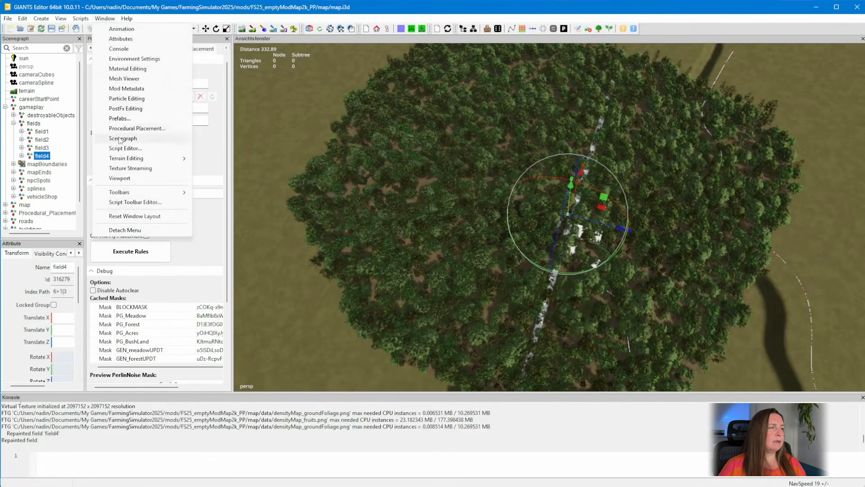
left_click(137, 128)
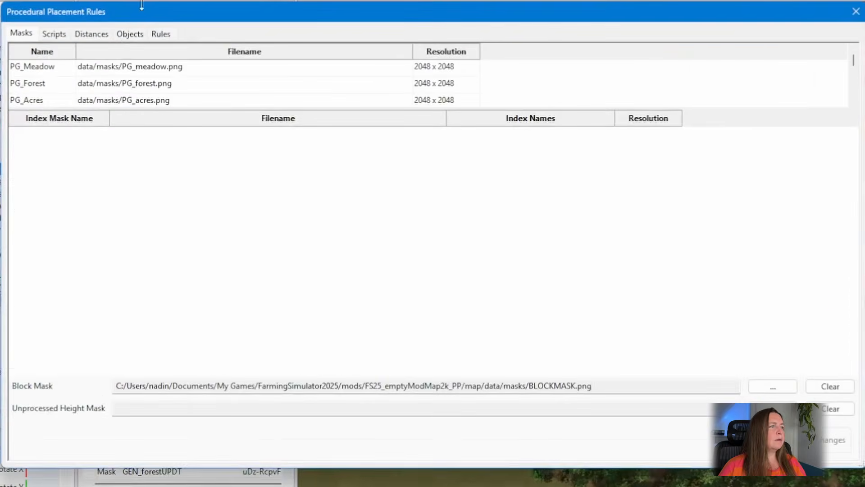
left_click(66, 35)
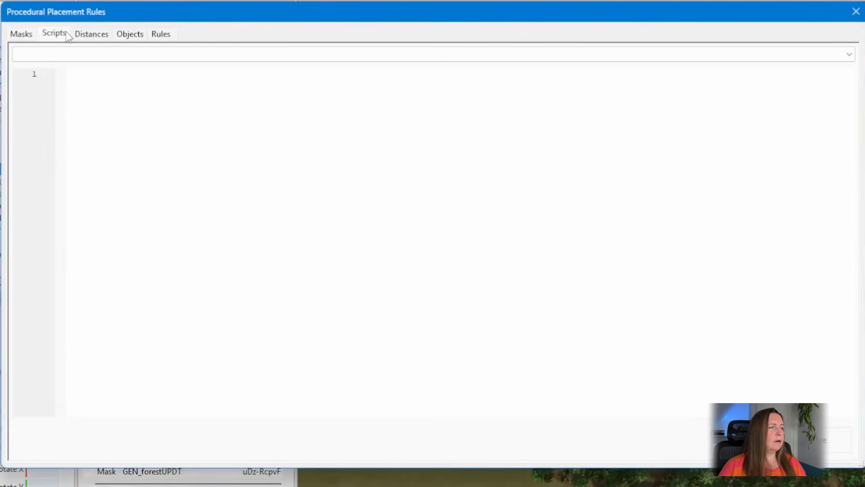
left_click(93, 54)
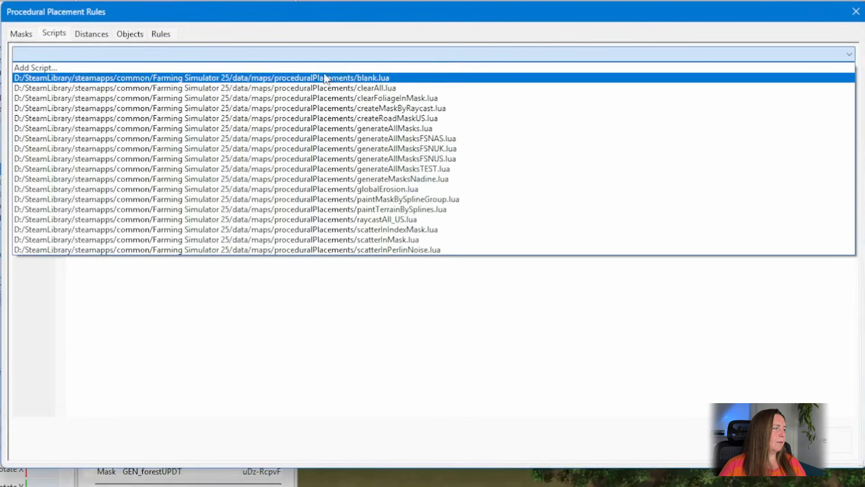
left_click(370, 81)
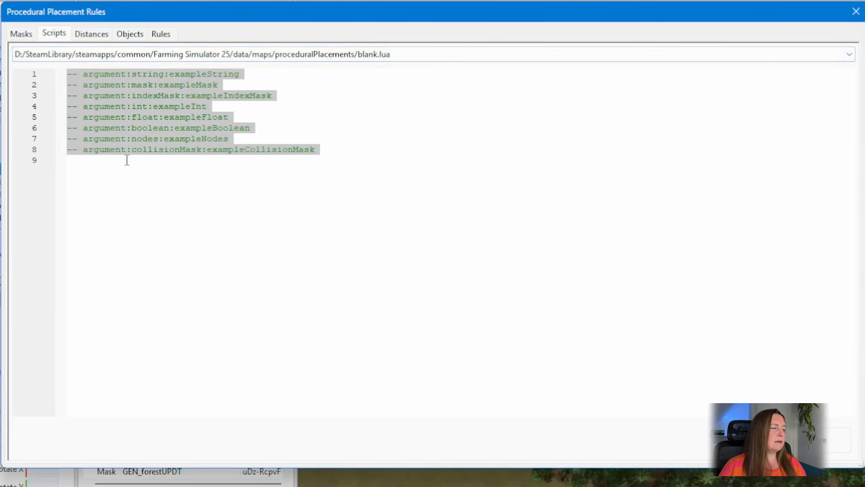
Add a new procedural placement script named generateMasks plus the author's first name, with the .lua extension
left_click(175, 55)
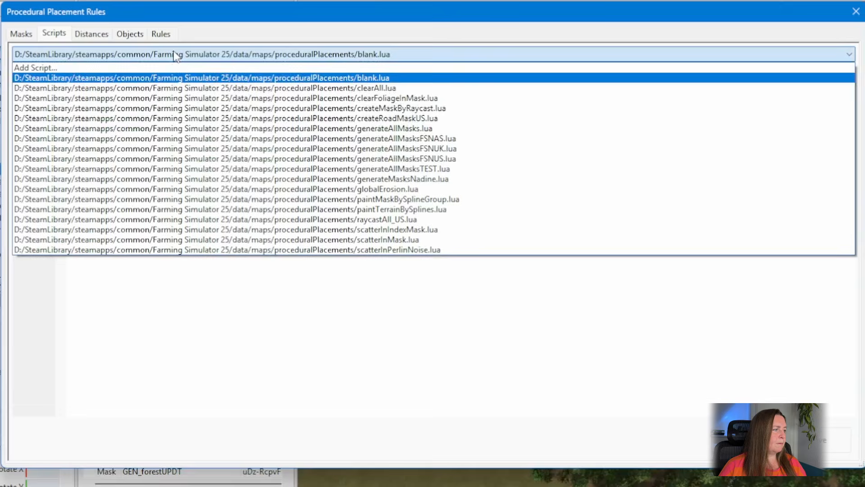
left_click(108, 67)
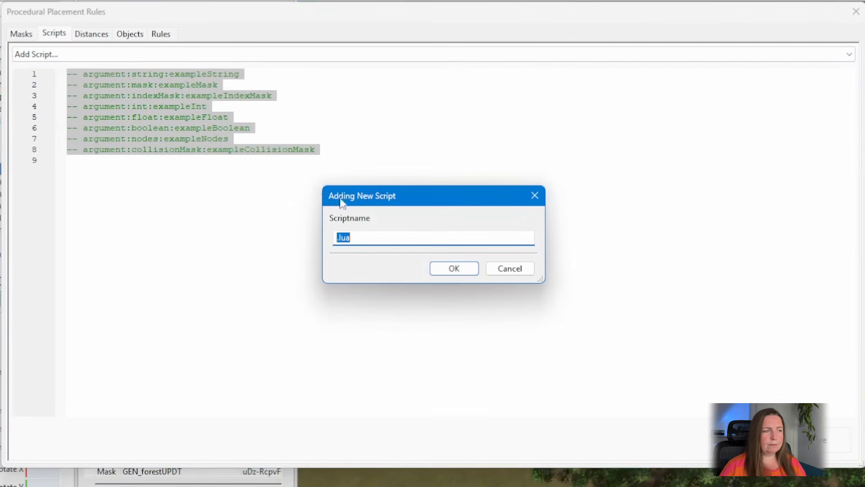
left_click(410, 236)
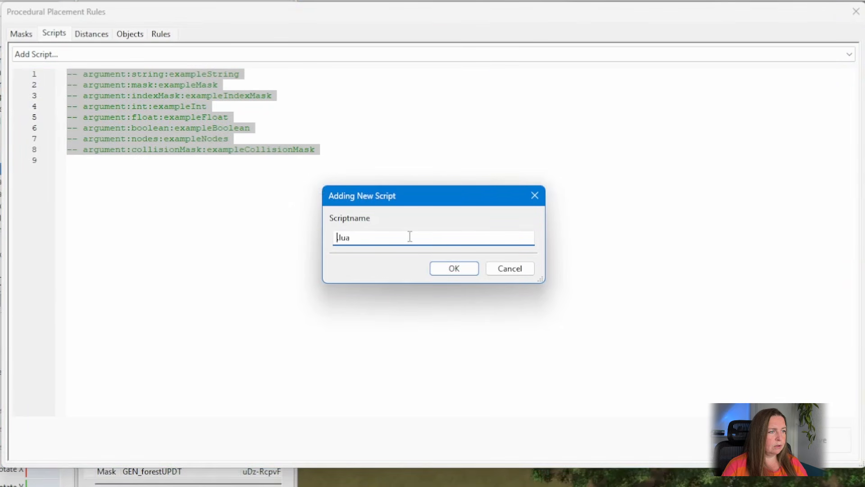
type("generate")
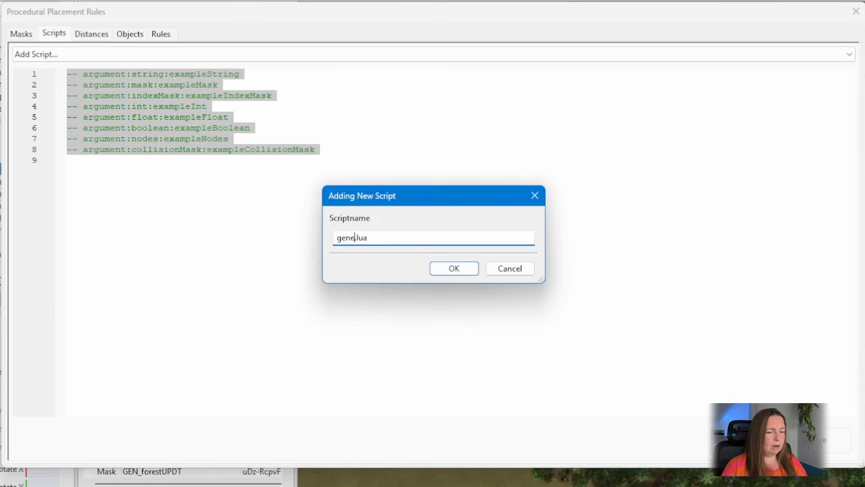
type("MasksNadine")
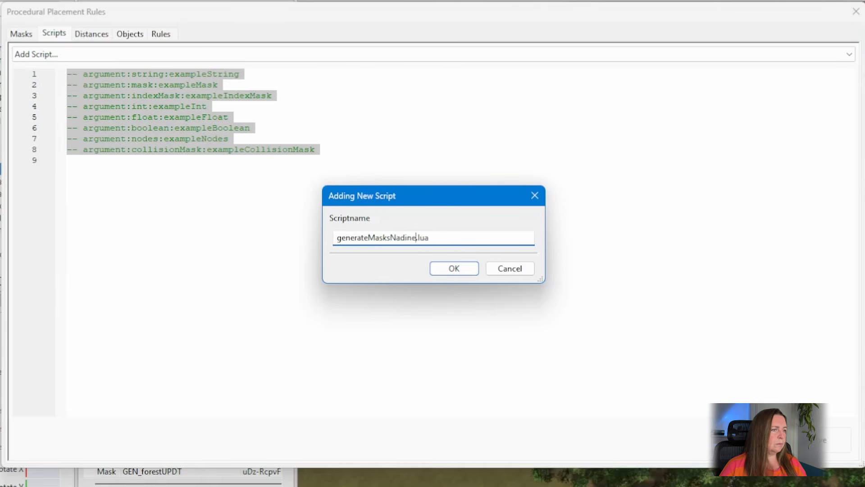
left_click(443, 270)
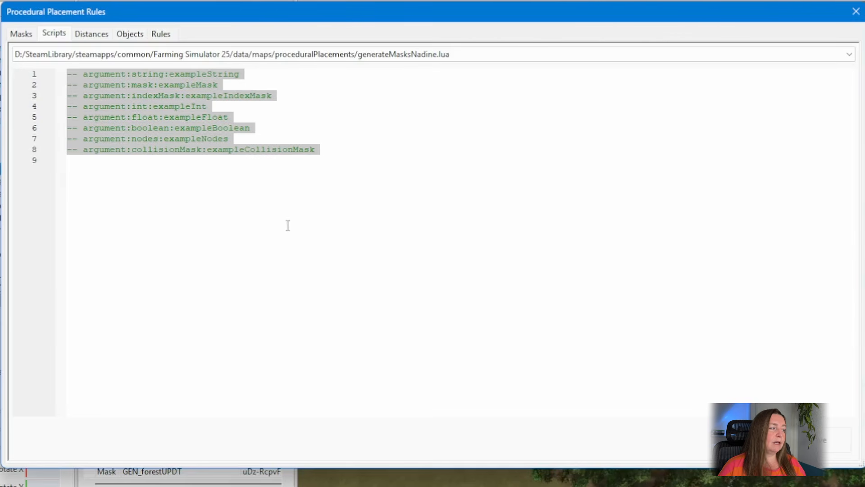
key("alt+Tab")
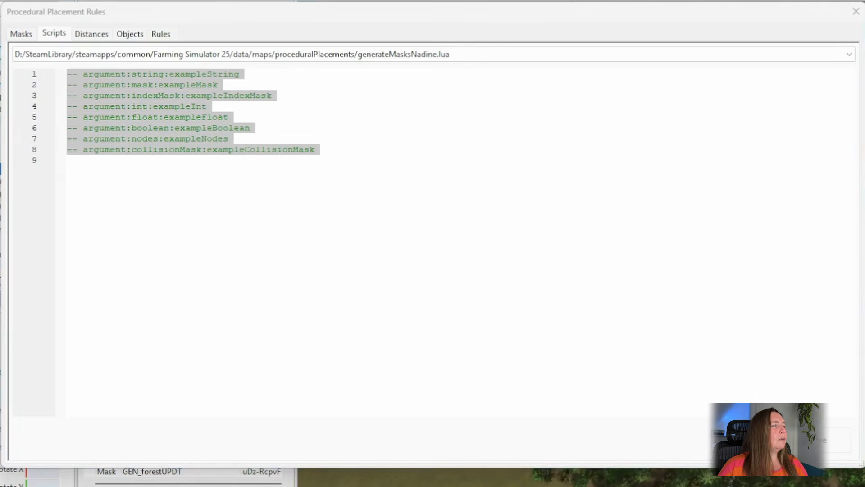
key("alt+Tab")
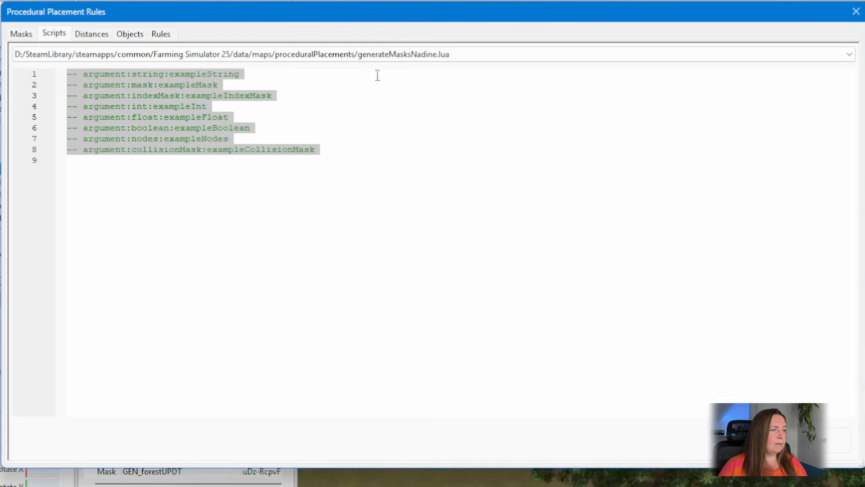
Replace the new script's example arguments with the mask, nodes and int arguments and the PGMasksPath line copied from generateAllMasksFSNAS.lua
left_click(394, 55)
left_click(393, 138)
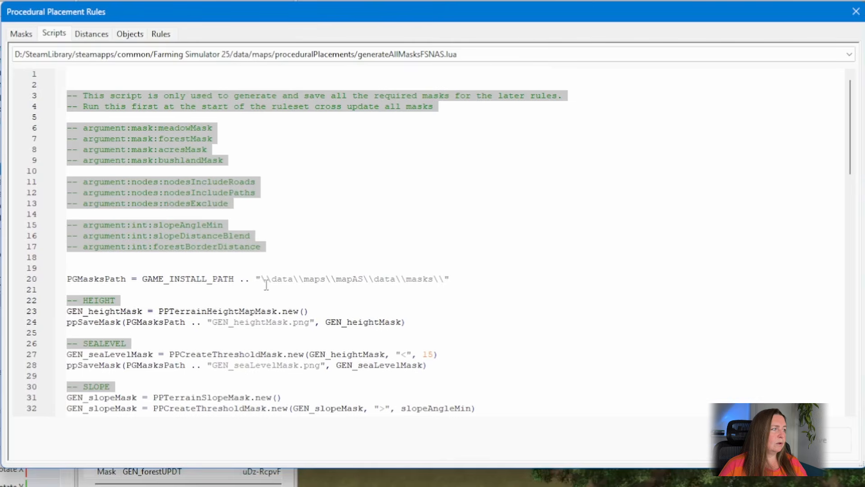
left_click_drag(467, 283, 42, 124)
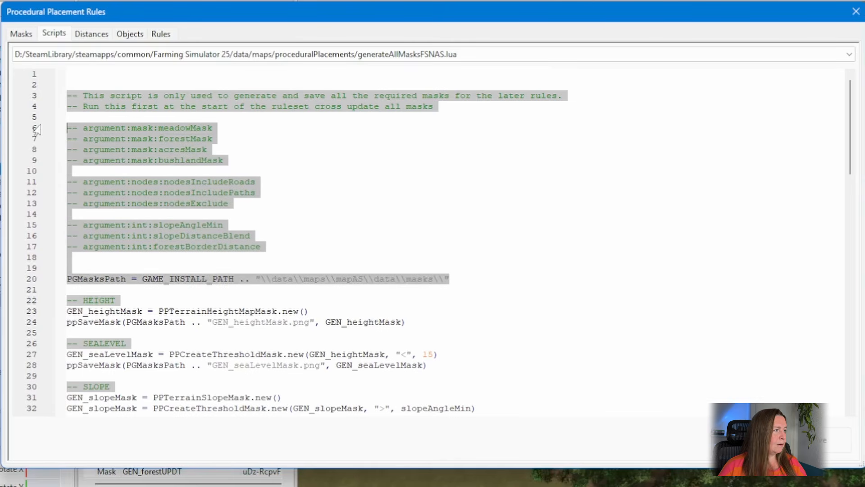
left_click(396, 55)
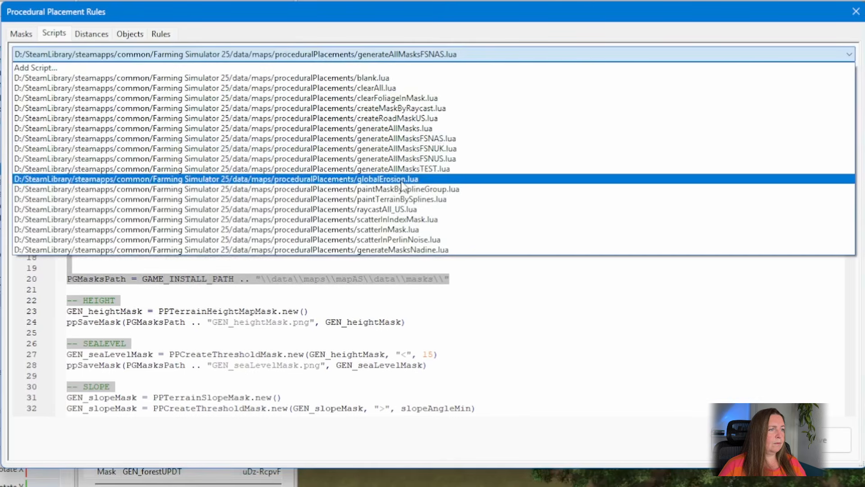
left_click(399, 250)
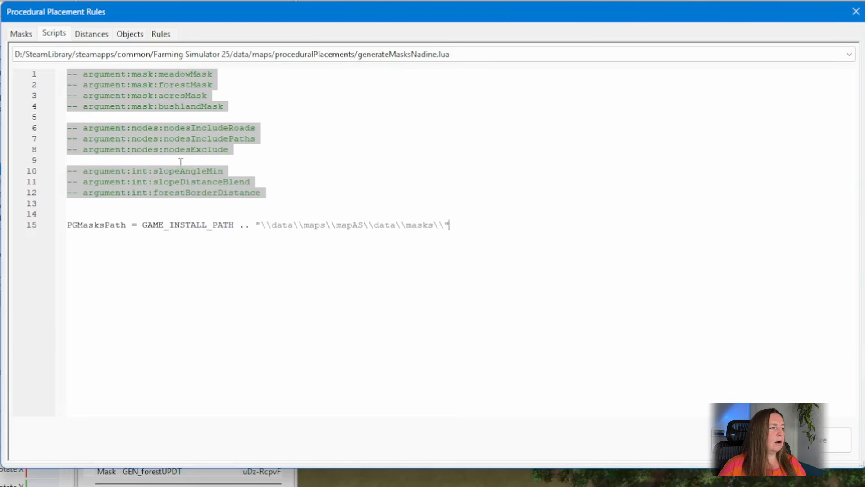
Copy the folder path of map\data\masks in the FS25_emptyModMap2k_PP mod from the file explorer
left_click(179, 225)
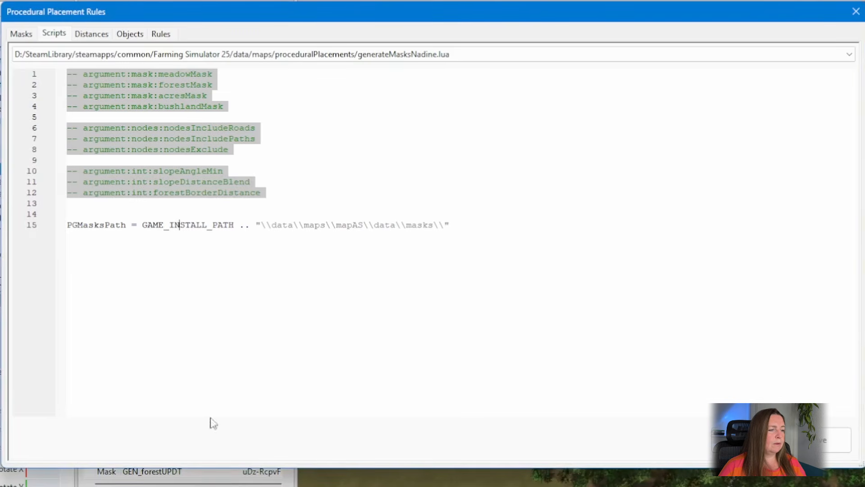
key("super+e")
left_click(130, 423)
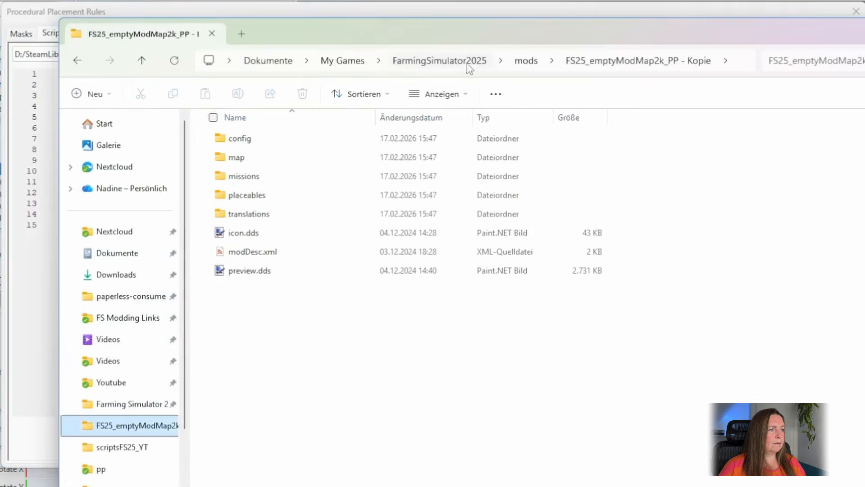
left_click(469, 60)
double_click(270, 155)
double_click(270, 155)
double_click(260, 143)
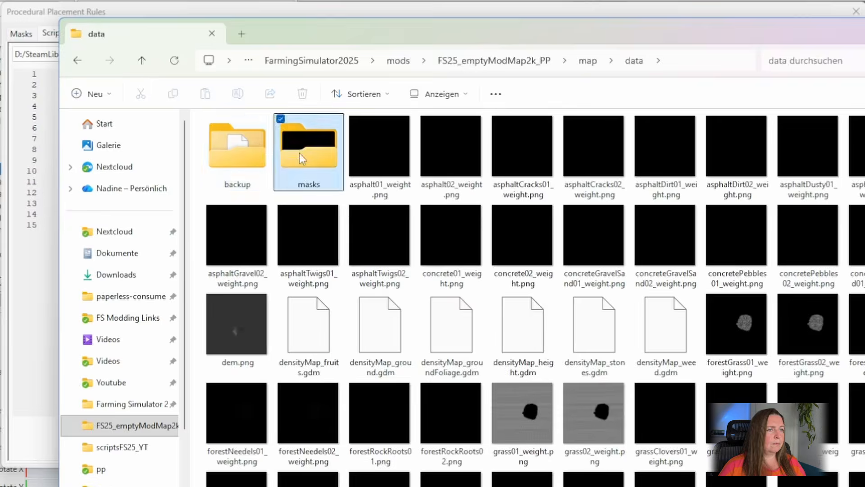
double_click(302, 149)
left_click(709, 61)
key("ctrl+c")
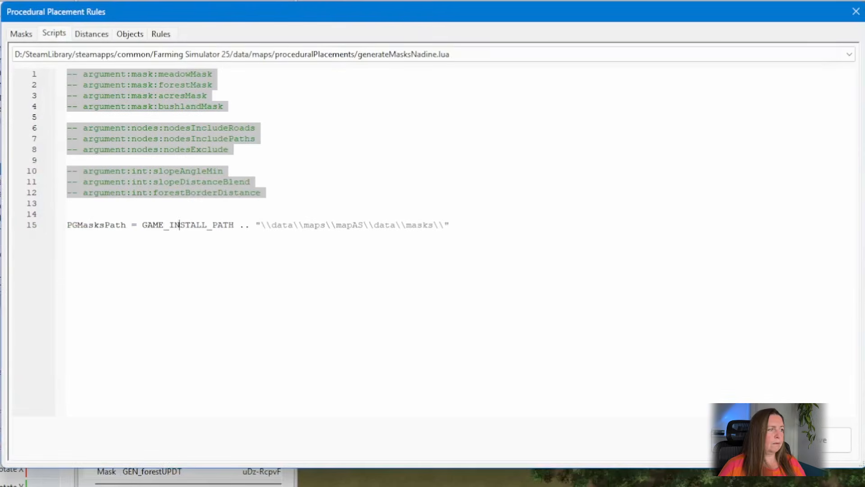
Replace the quoted path in the new script's PGMasksPath line with the copied masks folder path, keeping the closing double backslash
key("alt+Tab")
left_click(262, 235)
key("ctrl+v")
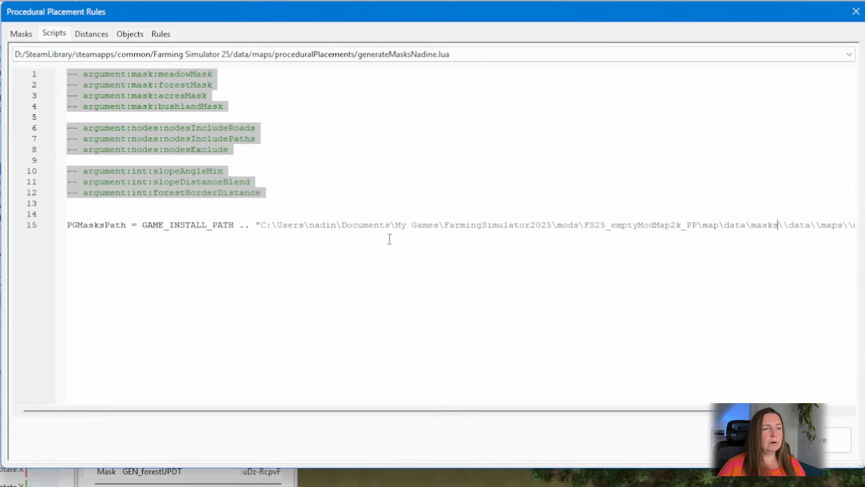
key("Delete")
key("Delete")
key("Delete")
key("Delete")
key("Delete")
key("Delete")
key("Delete")
key("Delete")
key("Delete")
key("Delete")
key("Delete")
key("Delete")
key("Delete")
key("Delete")
key("Delete")
key("Delete")
key("Delete")
key("Delete")
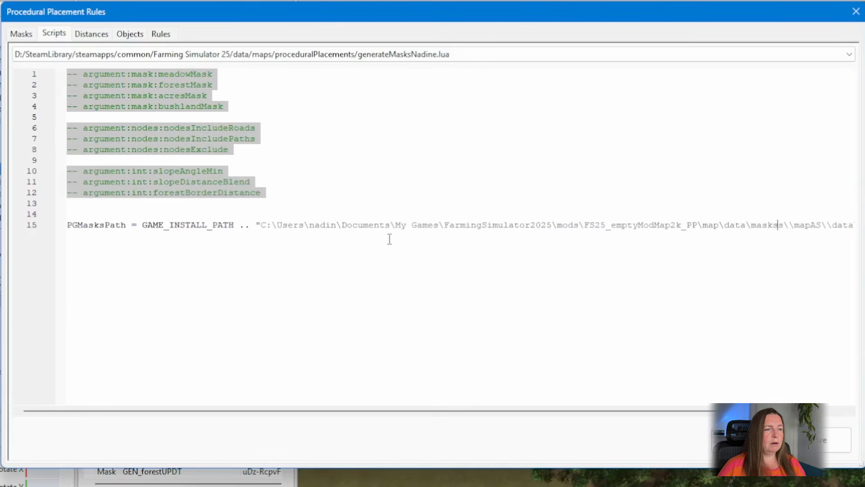
key("Delete")
key("Delete")
key("Delete")
key("Delete")
key("Delete")
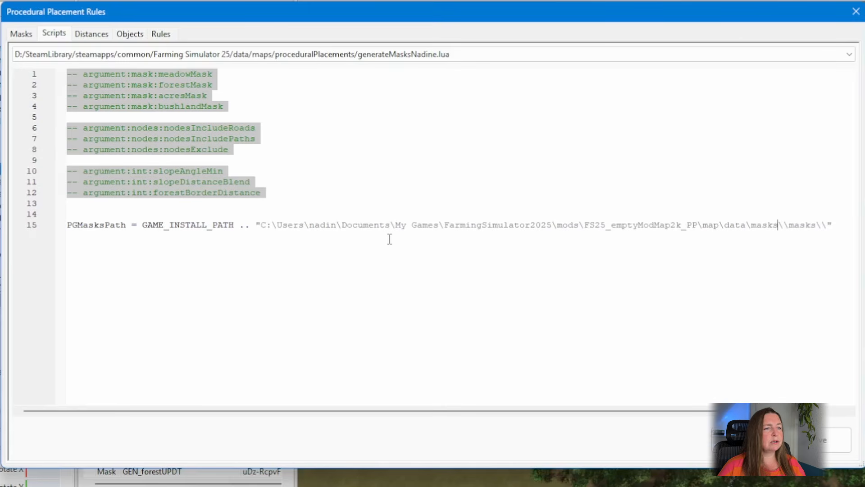
key("Delete")
key("Delete")
key("Delete")
key("Delete")
key("Delete")
key("Delete")
key("Delete")
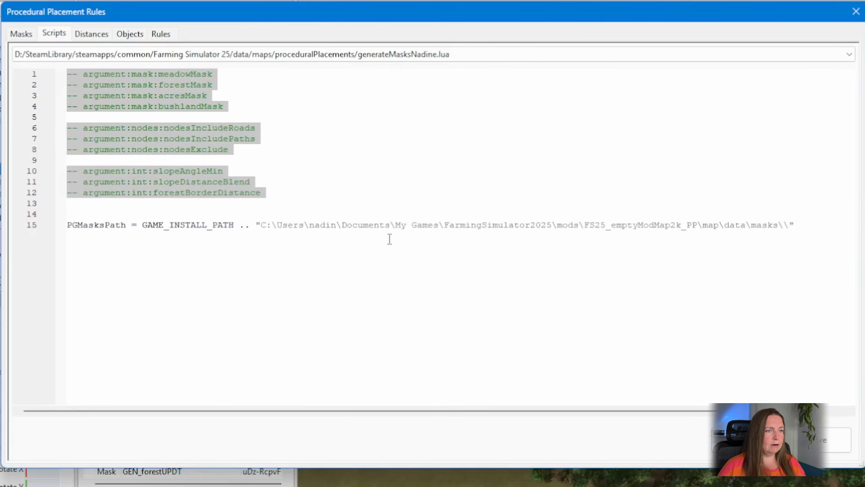
Double every single backslash in the quoted masks folder path of the new script's PGMasksPath line
key("shift+Right")
key("shift+Right")
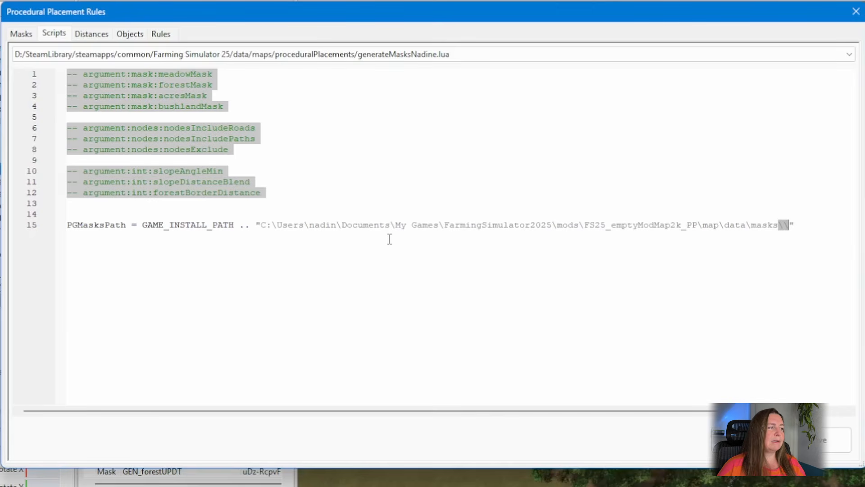
double_click(738, 226)
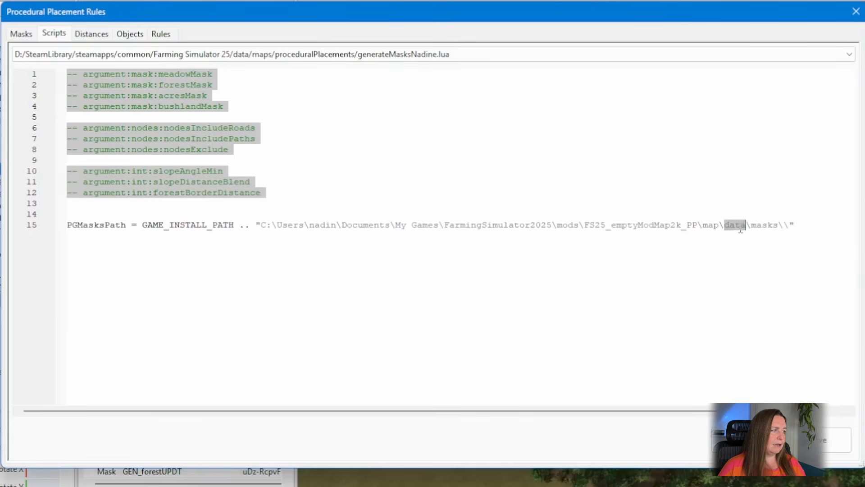
double_click(766, 226)
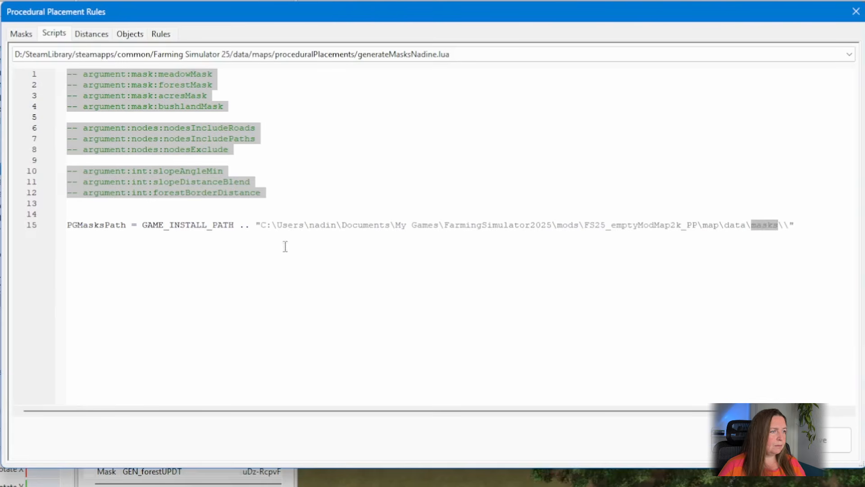
left_click(280, 225)
type("\\")
left_click(316, 225)
type("\\\\")
left_click(413, 225)
type("\\")
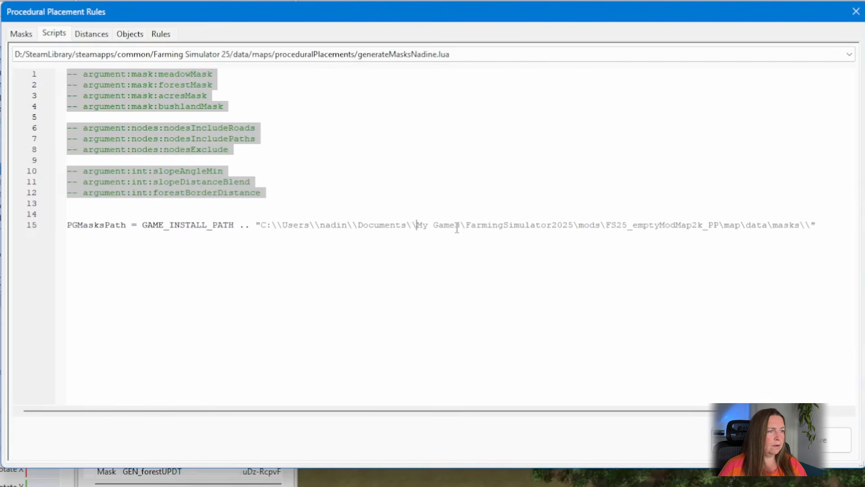
left_click(466, 225)
type("\\")
left_click(585, 224)
type("\\")
left_click(617, 224)
left_click(769, 224)
type("\\")
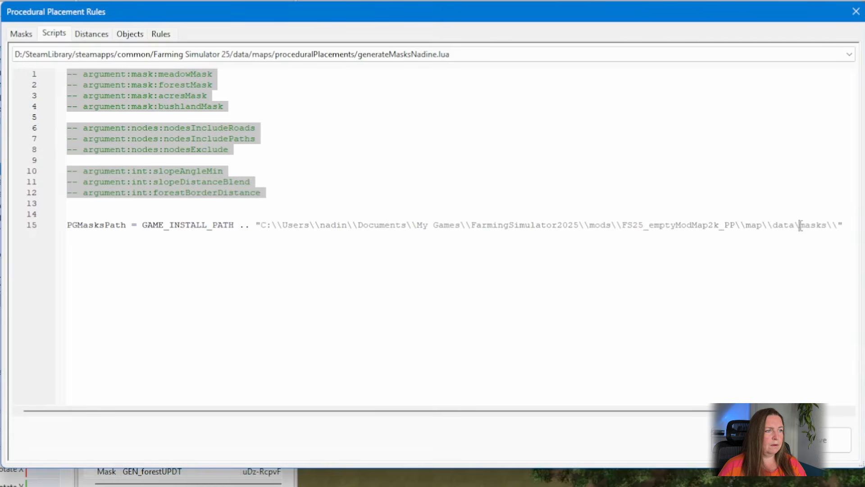
left_click(800, 224)
type("\\")
Remove the GAME_INSTALL_PATH .. prefix from the PGMasksPath line and add two blank lines below it
left_click_drag(255, 225, 142, 226)
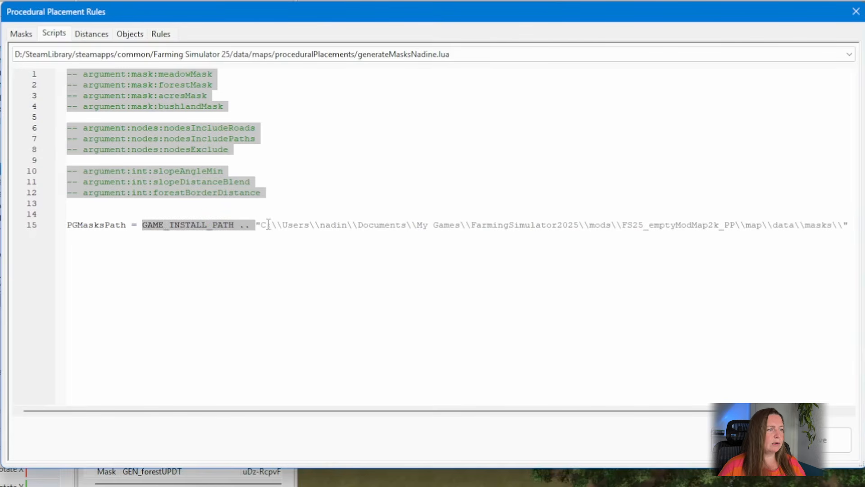
key("Delete")
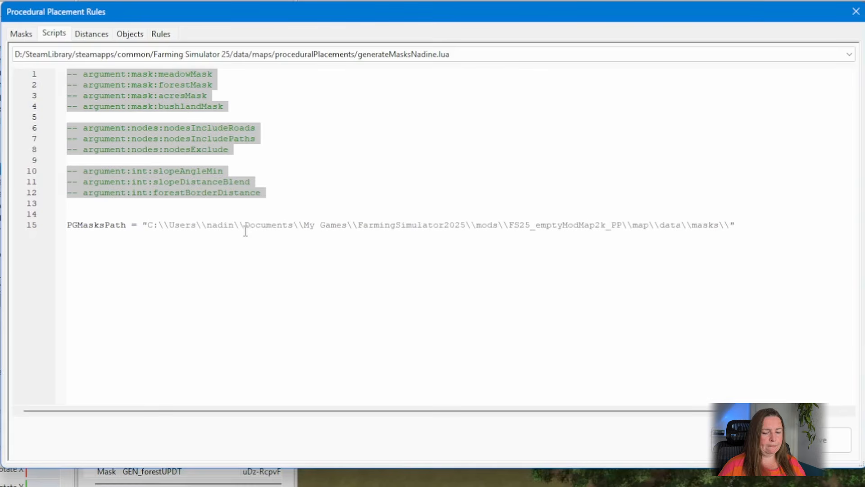
key("Return")
key("Return")
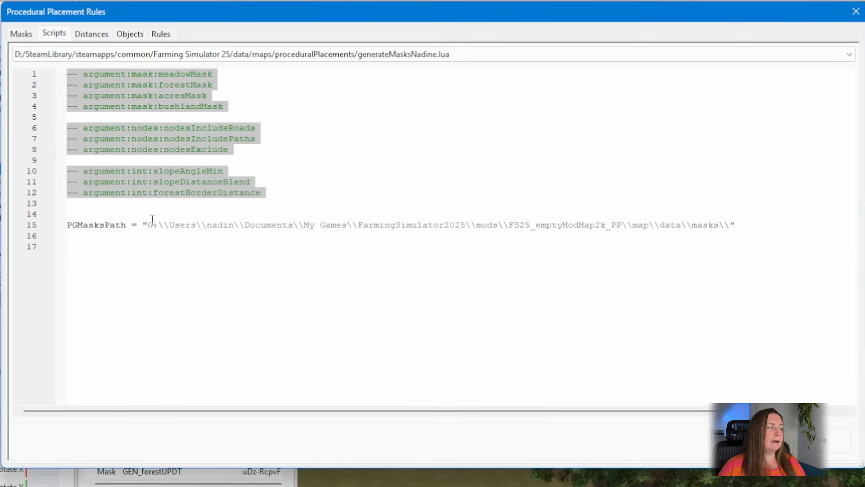
In the createAllMasks rule, select the new generateMasks script, set acresMask to PG_Acres and apply the change
left_click(161, 33)
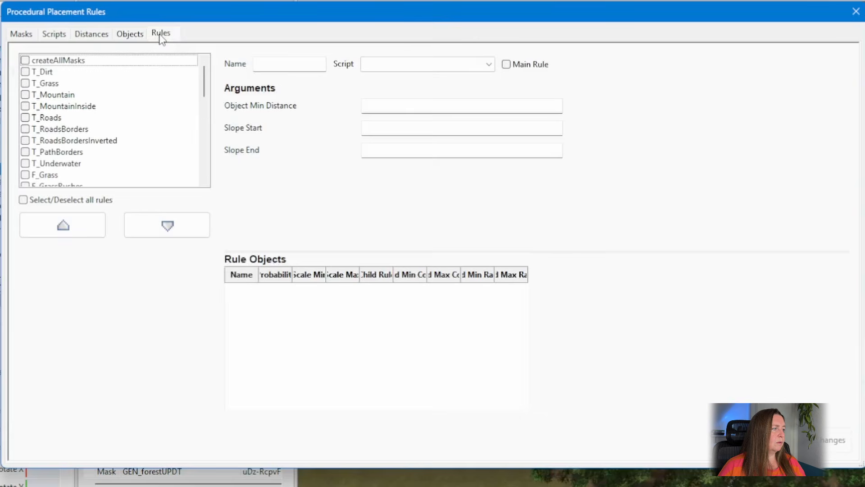
left_click(128, 61)
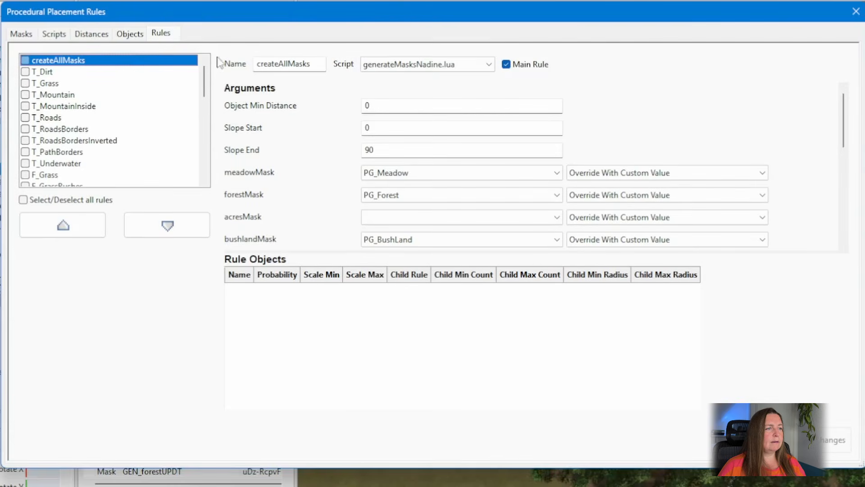
left_click(439, 67)
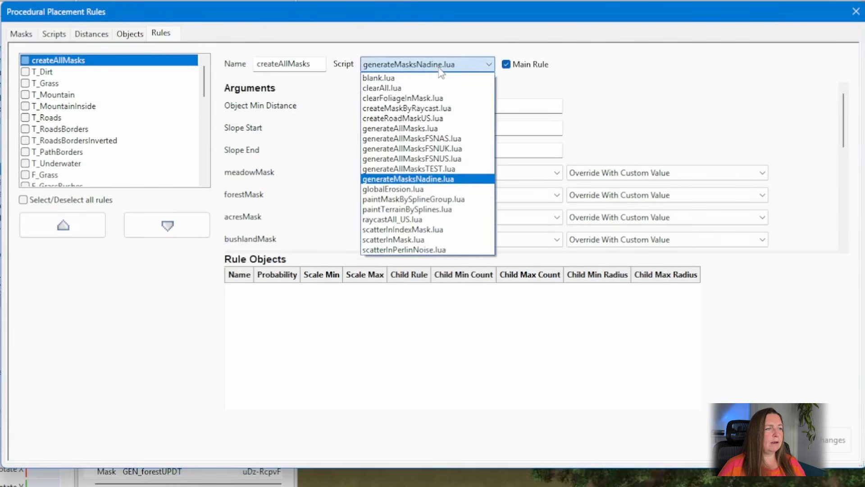
left_click(432, 176)
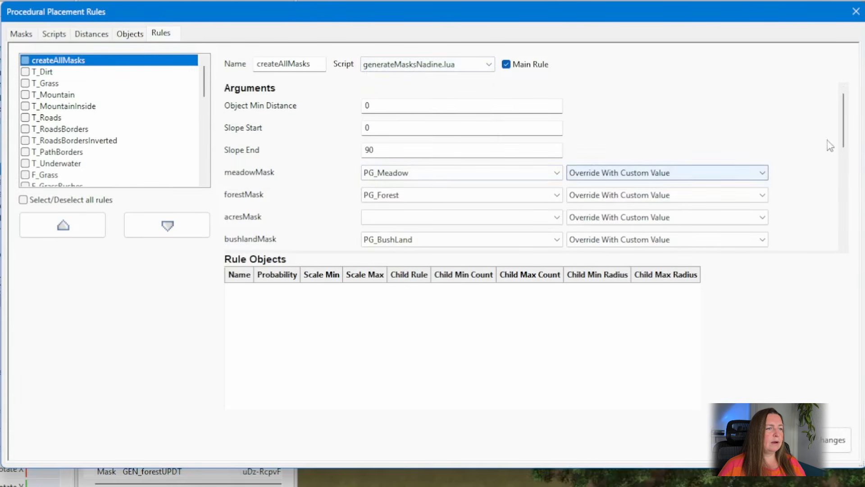
mouse_move(844, 120)
left_mouse_down()
mouse_move(850, 161)
mouse_move(851, 118)
left_mouse_up()
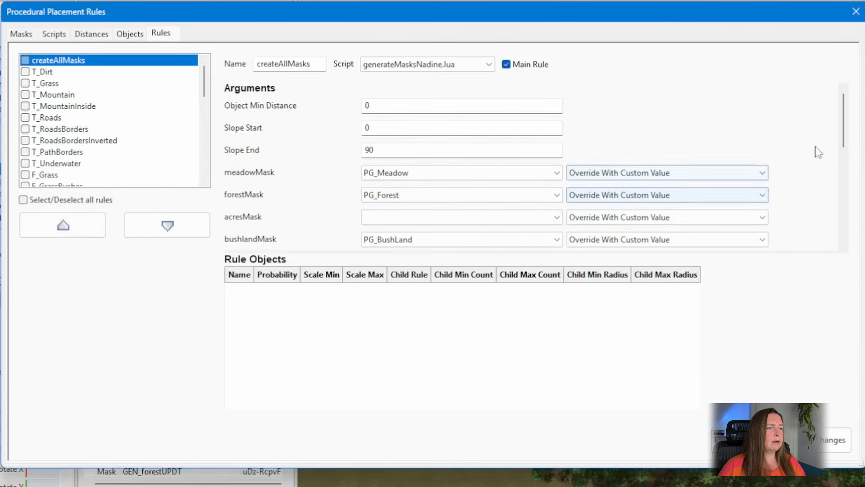
scroll(843, 133, "down", 4)
scroll(844, 133, "up", 4)
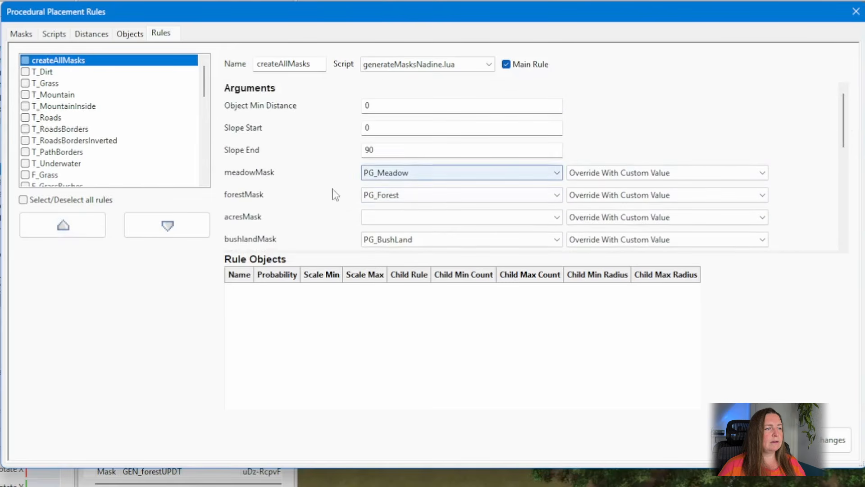
left_click(386, 221)
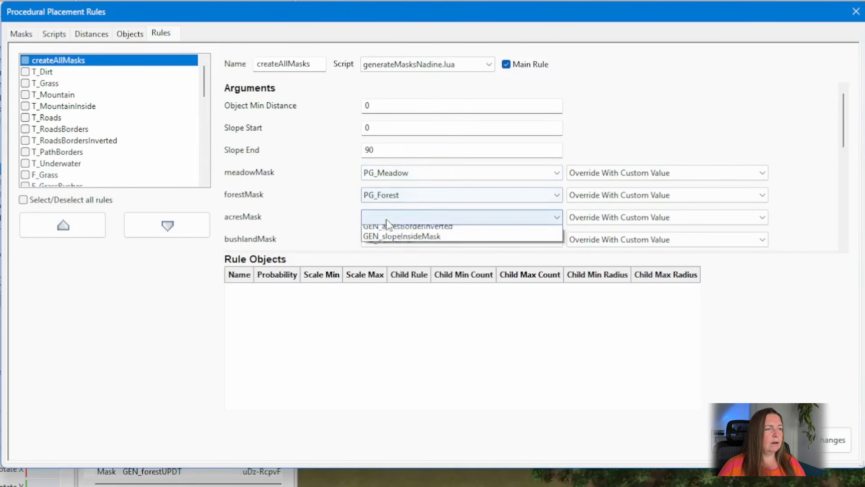
left_click(381, 250)
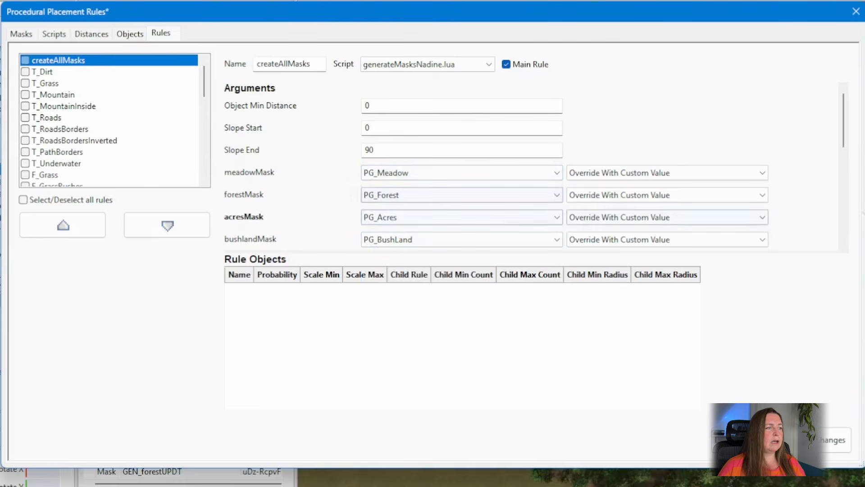
scroll(841, 149, "down", 3)
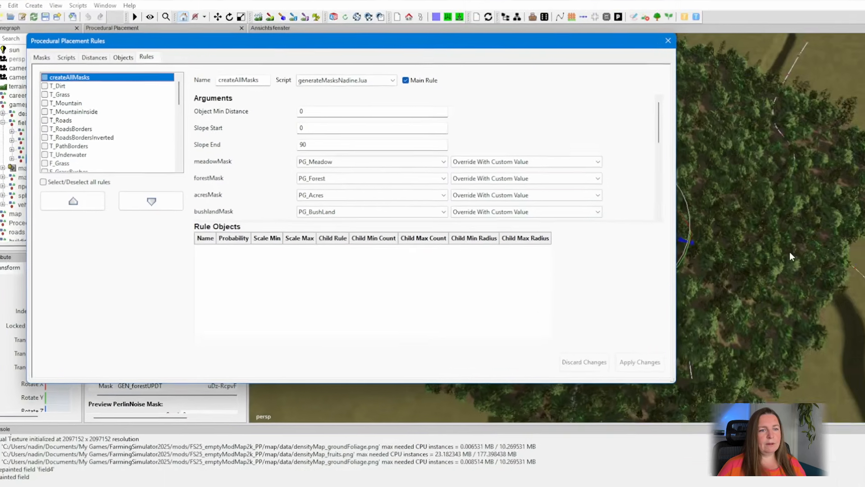
left_click_drag(815, 291, 864, 252, "alt")
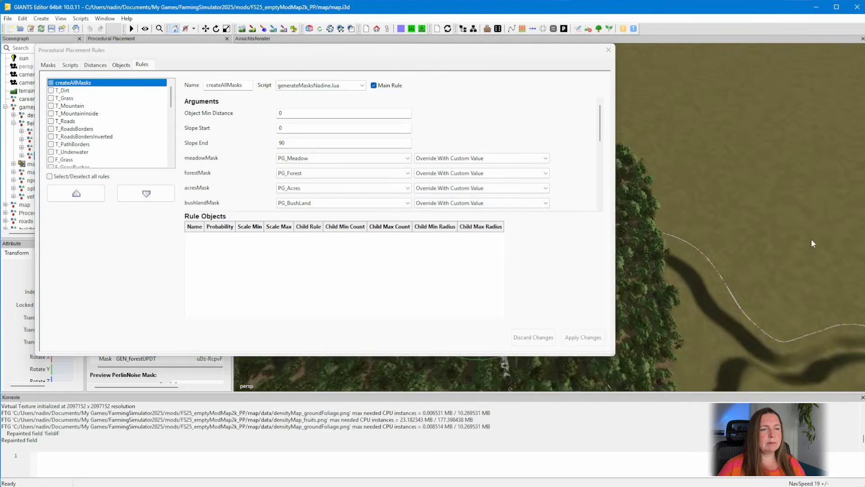
left_click_drag(813, 243, 729, 253, "alt")
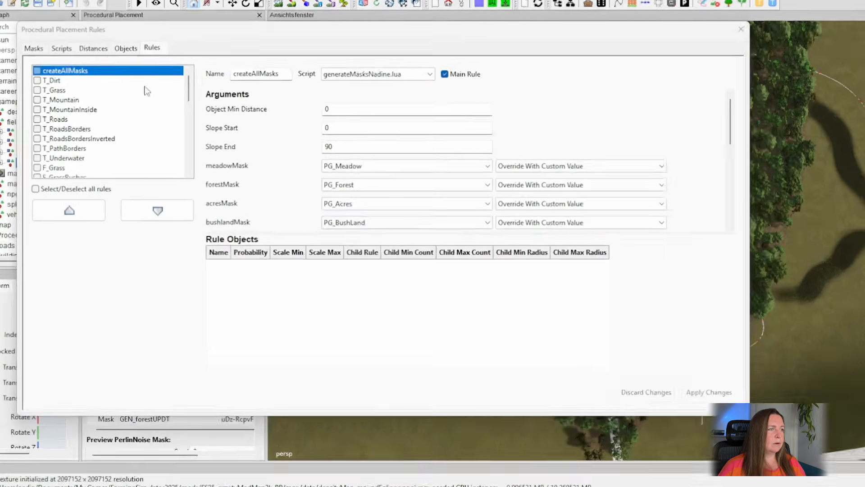
Copy the HEIGHT and SEALEVEL blocks from generateAllMasksFSNAS.lua into the new generateMasks script below its PGMasksPath line
left_click(72, 65)
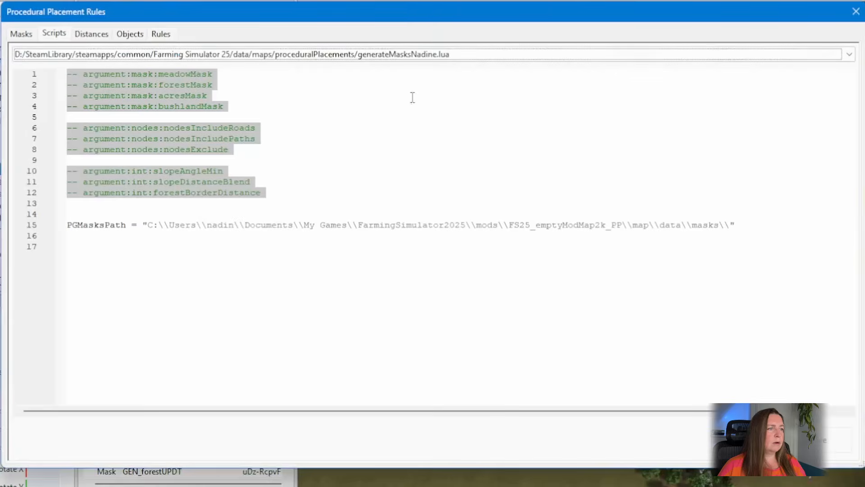
left_click(429, 55)
left_click(427, 148)
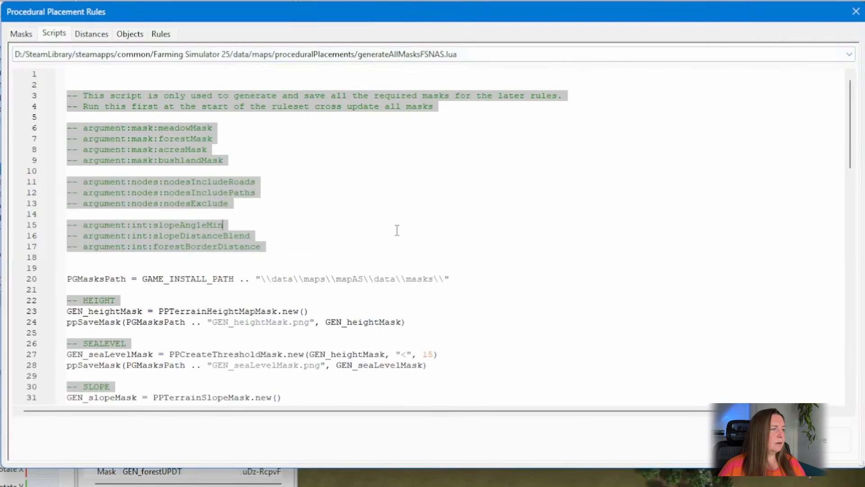
scroll(396, 230, "down", 4)
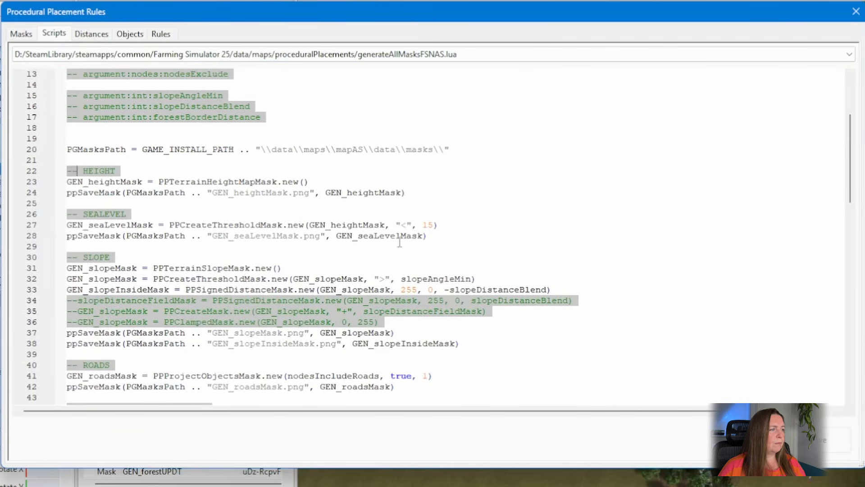
left_click_drag(427, 237, 68, 165)
key("ctrl+c")
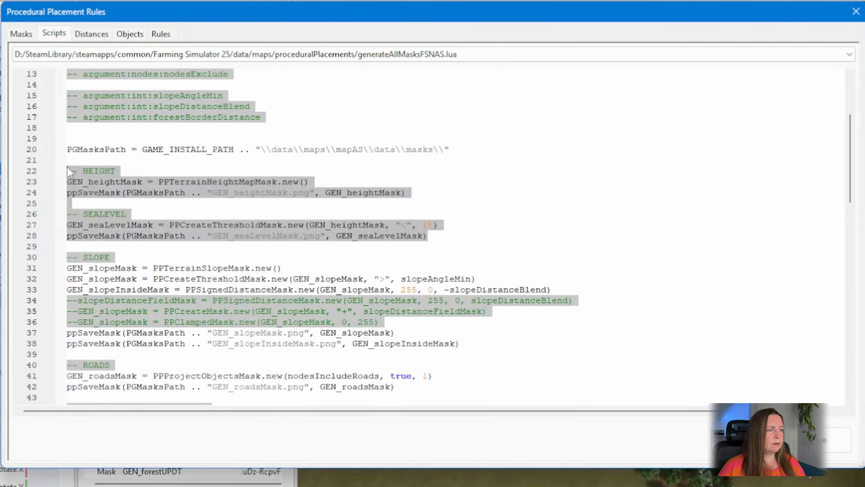
left_click(185, 59)
left_click(333, 250)
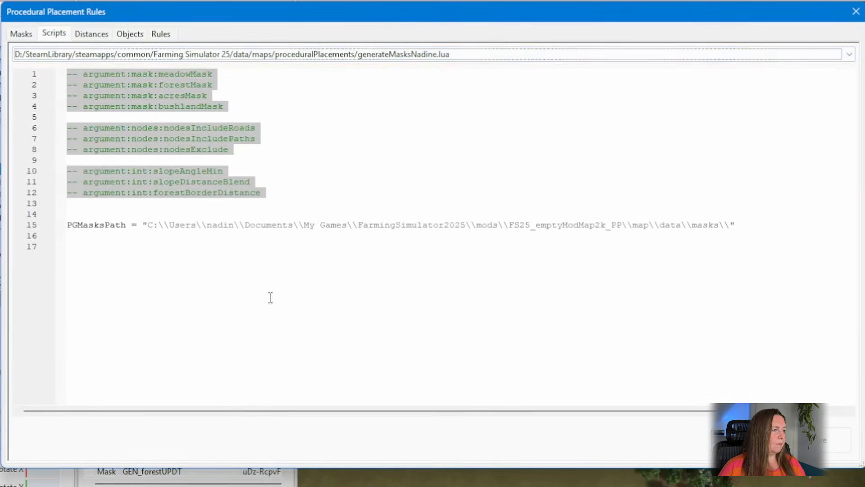
left_click(271, 297)
key("ctrl+v")
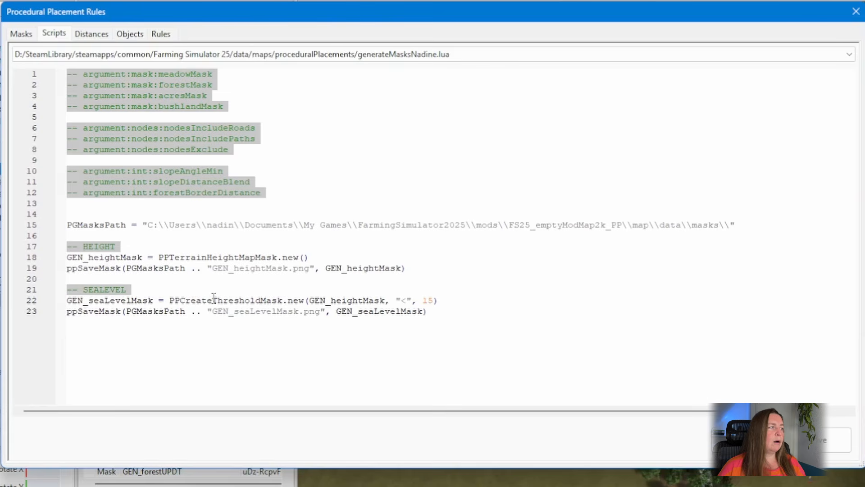
Close the placement rules and sample the terrain height at several points along the dark trench's upper edge with Replace Picking
double_click(430, 301)
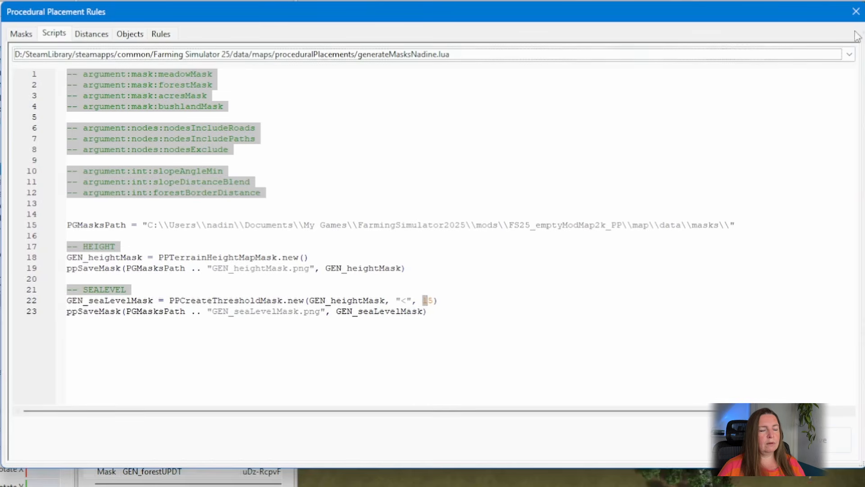
left_click(855, 11)
left_click_drag(752, 310, 568, 334, "alt")
scroll(569, 335, "up", 5)
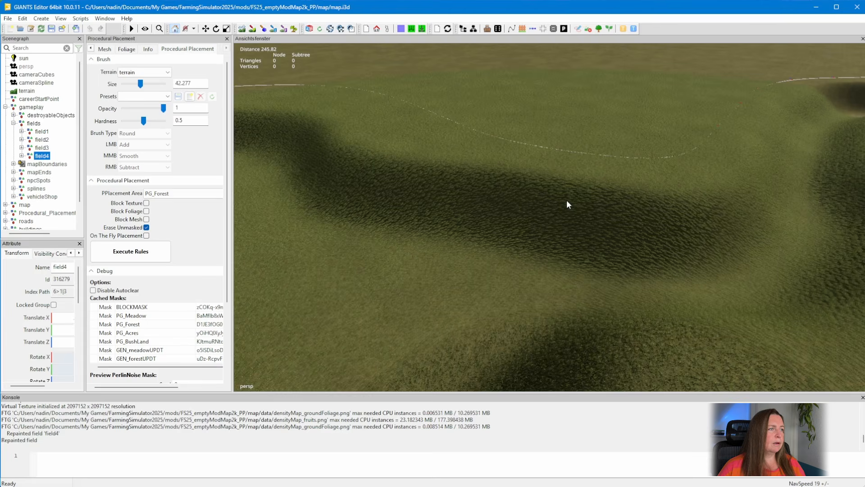
left_click(242, 29)
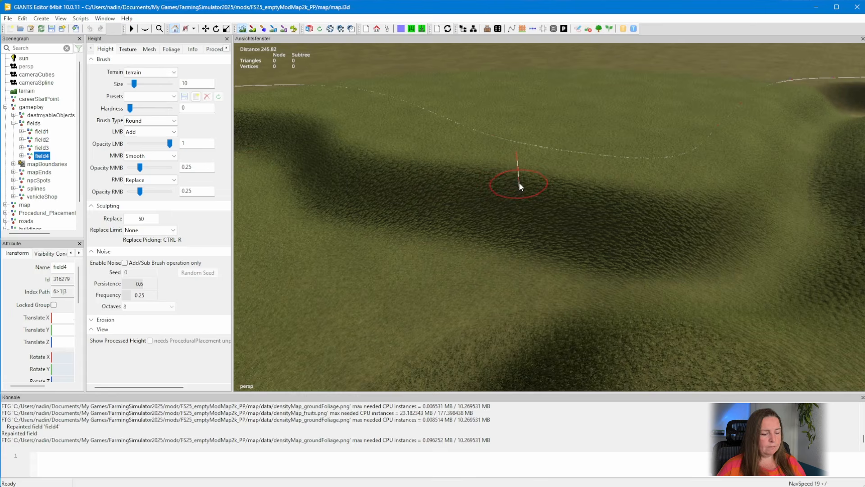
key("ctrl+r")
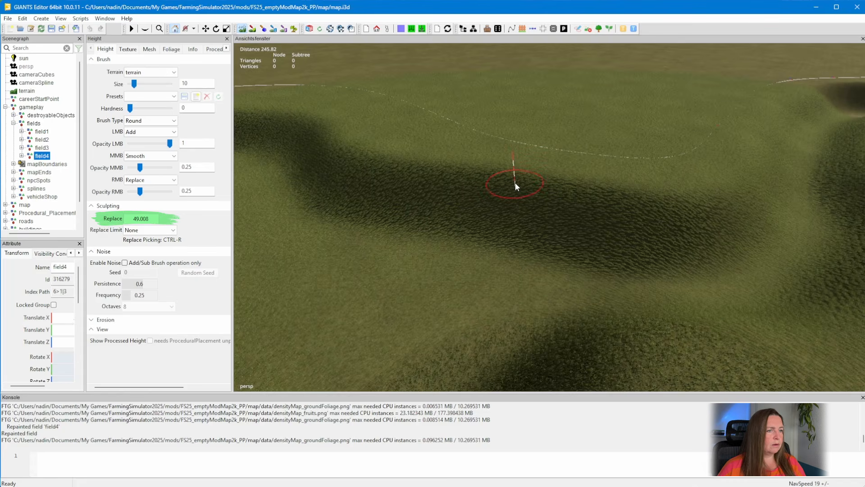
key("ctrl+r")
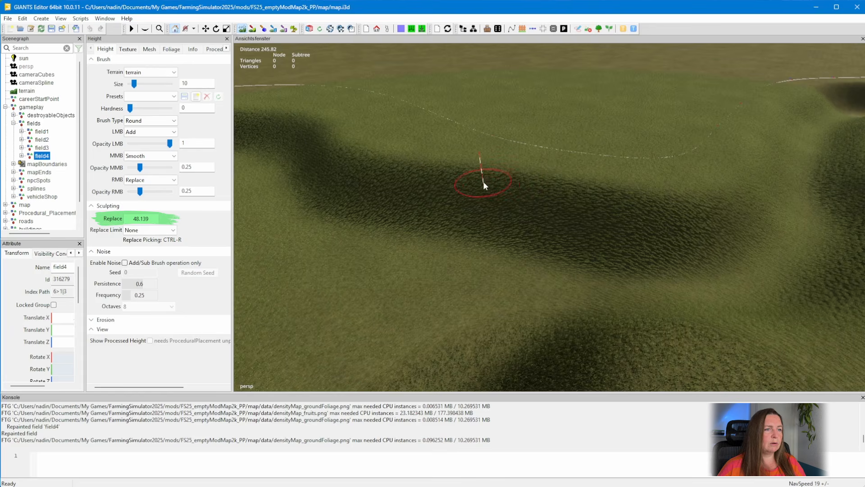
key("ctrl+r")
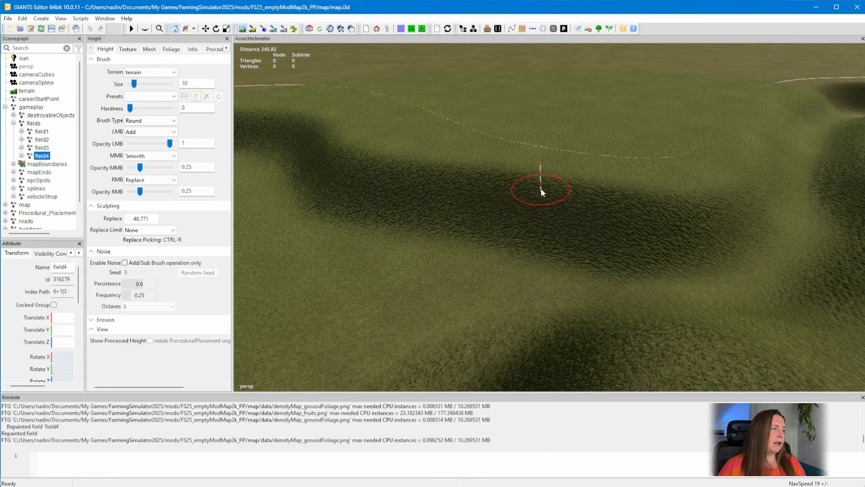
Open the custom generateMasks script in the procedural placement rules and set the GEN_seaLevelMask threshold to 48
left_click(104, 19)
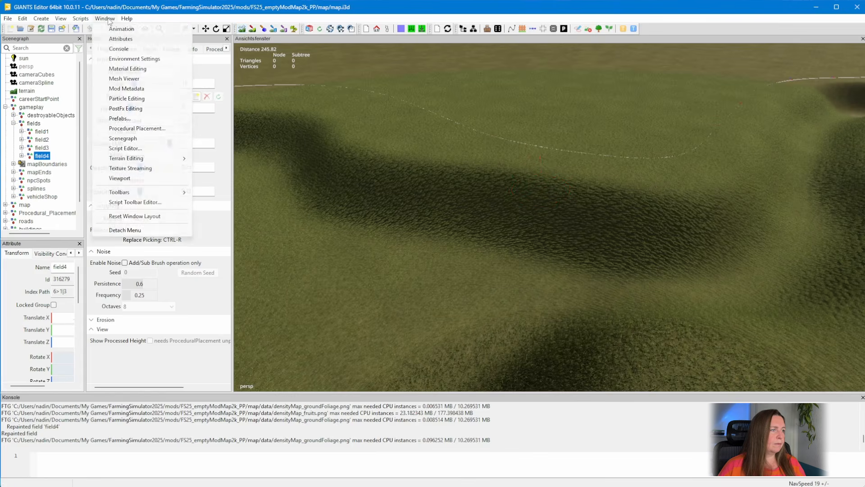
left_click(131, 128)
left_click(70, 65)
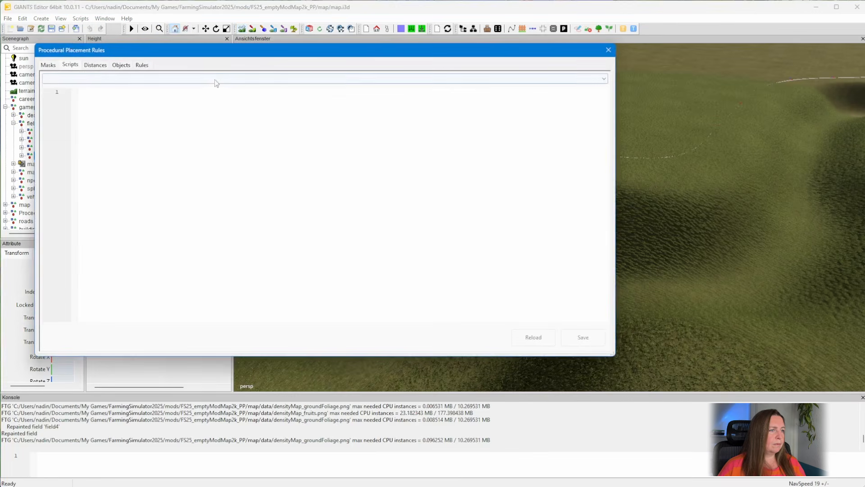
left_click(216, 79)
left_click(283, 163)
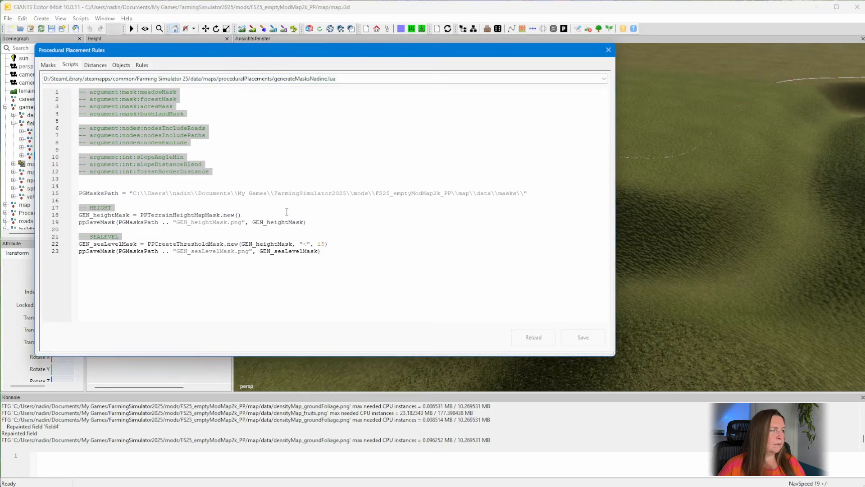
double_click(320, 244)
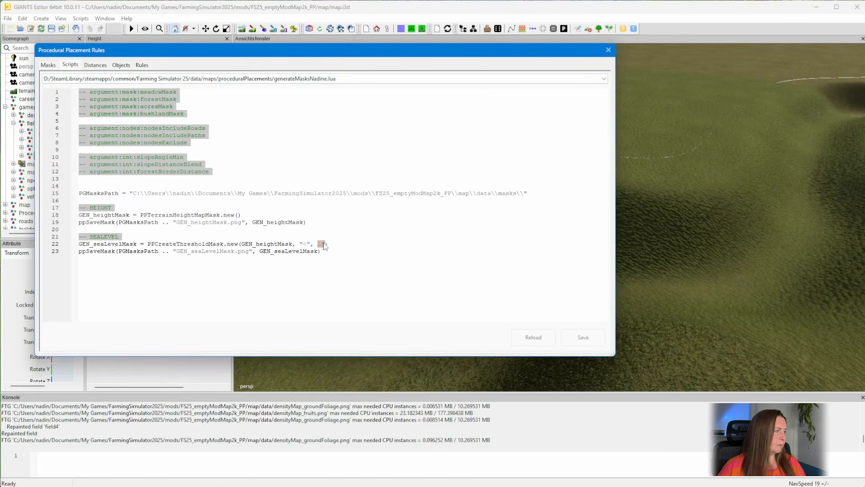
type("40")
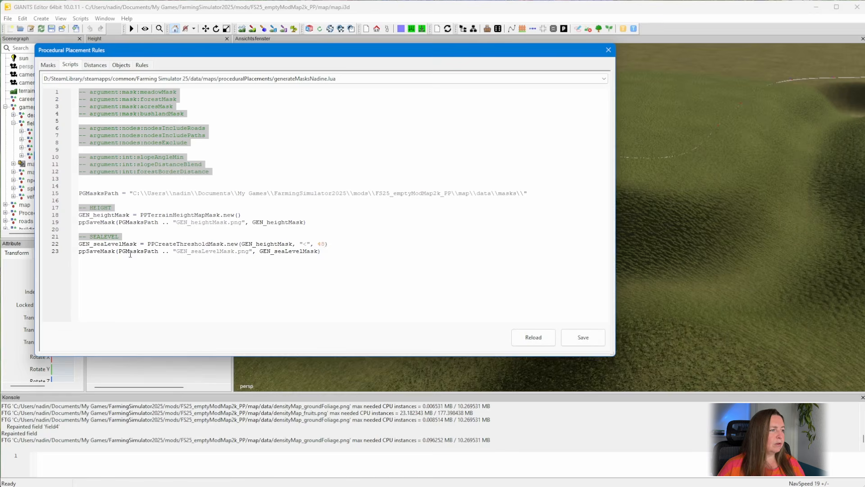
Change the SEALEVEL comment to WATER LEVEL and rename the threshold mask variable to GEN_waterLevelMask
double_click(98, 236)
type("WATER LEVEL")
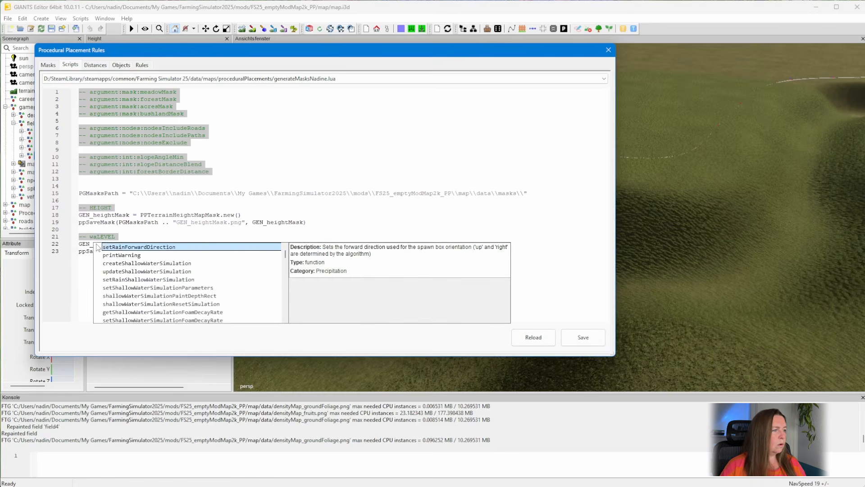
left_click_drag(93, 243, 104, 244)
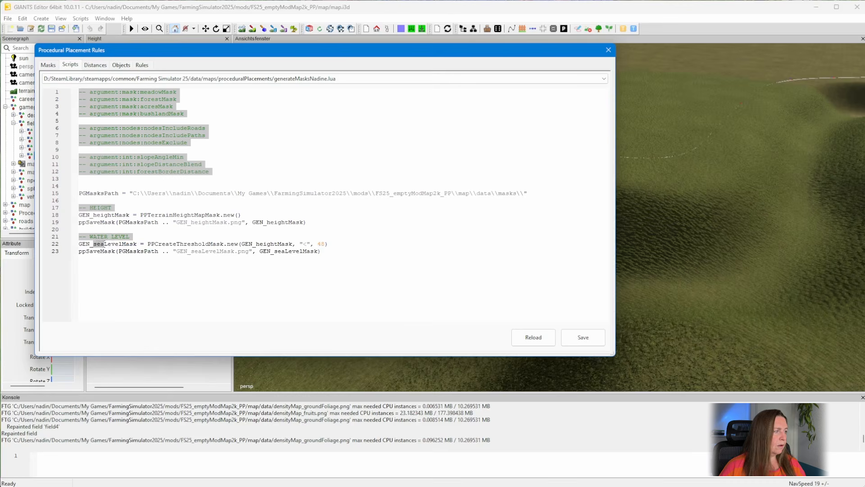
type("water")
left_click(143, 245)
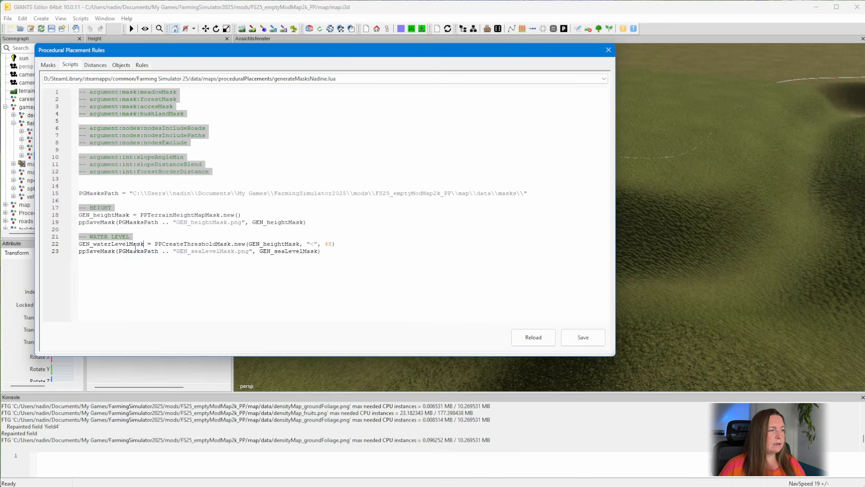
Use GEN_waterLevelMask for both the PNG file name and the mask argument in the last ppSaveMask line
double_click(120, 243)
key("ctrl+c")
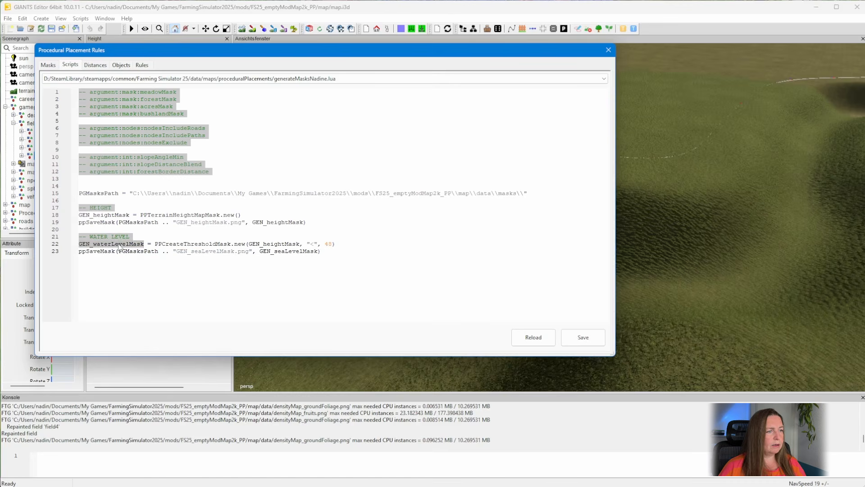
double_click(293, 251)
key("ctrl+v")
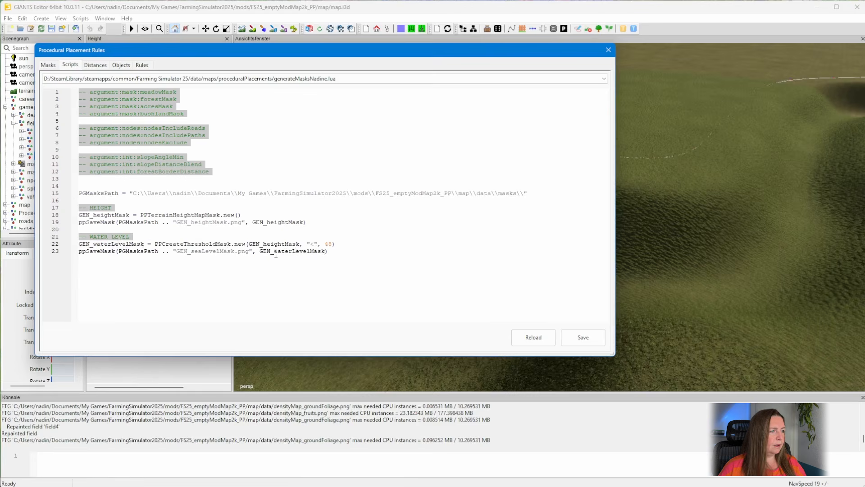
double_click(192, 251)
key("ctrl+v")
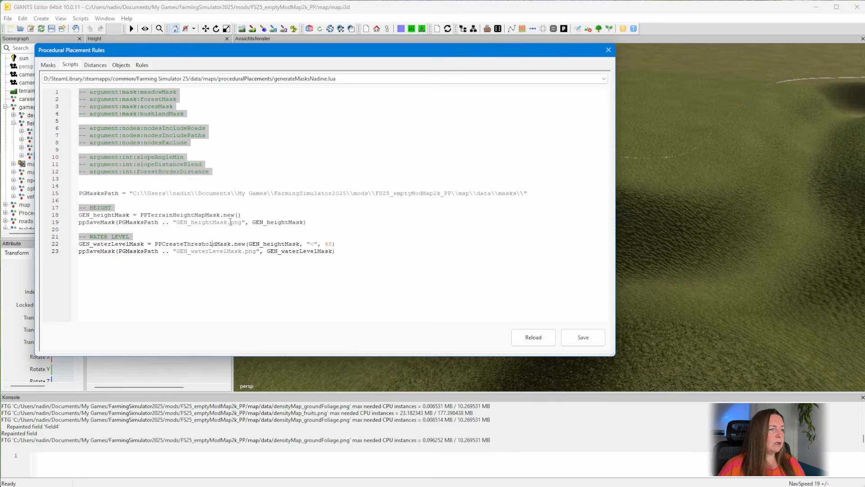
Check that the height and water level mask names match across their lines and save the script
double_click(261, 222)
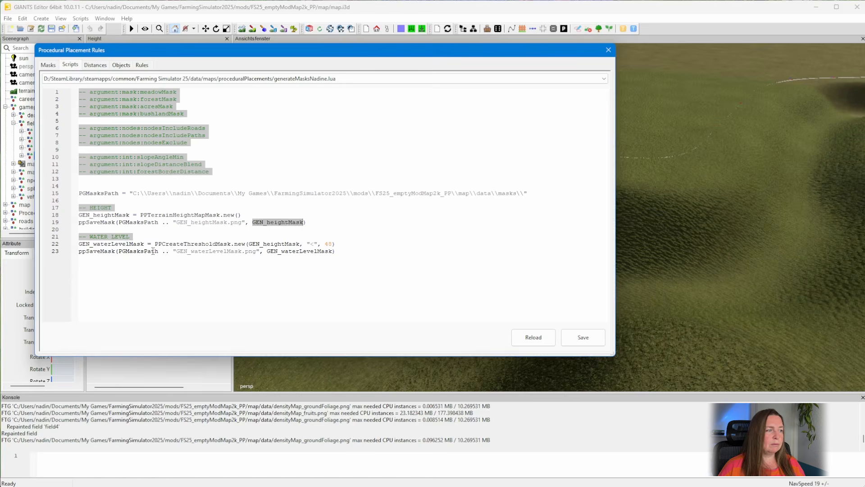
double_click(111, 243)
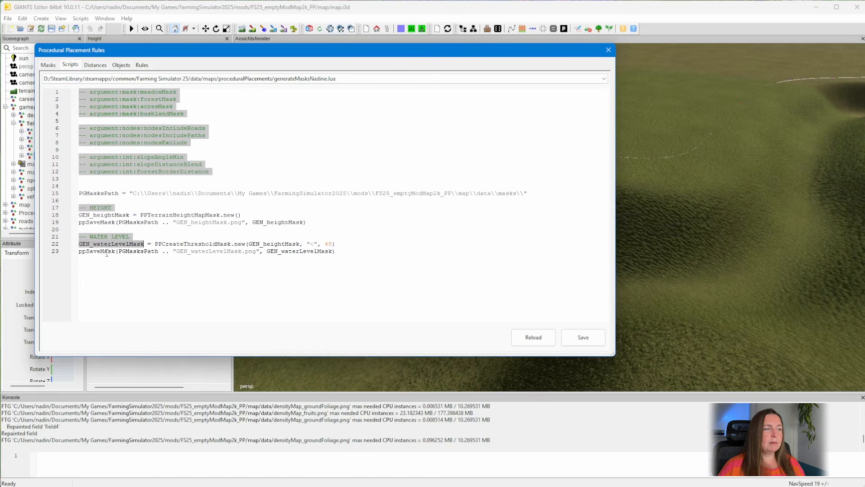
double_click(207, 252)
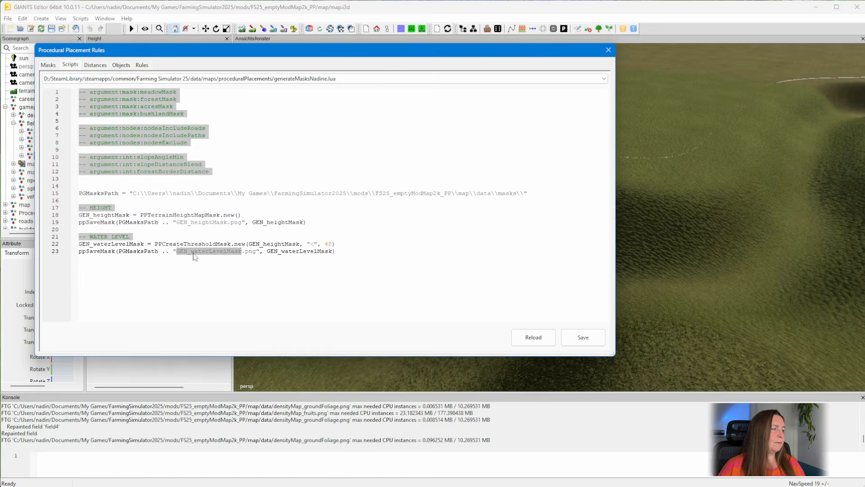
left_click(226, 255)
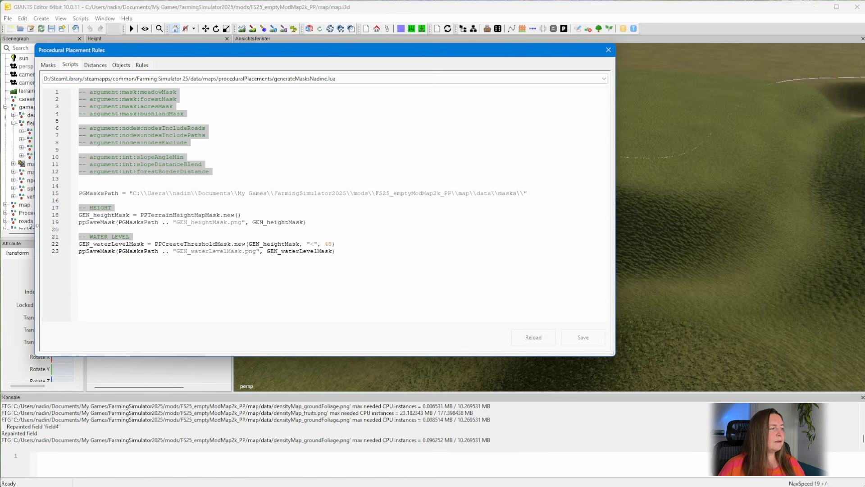
key("ctrl+s")
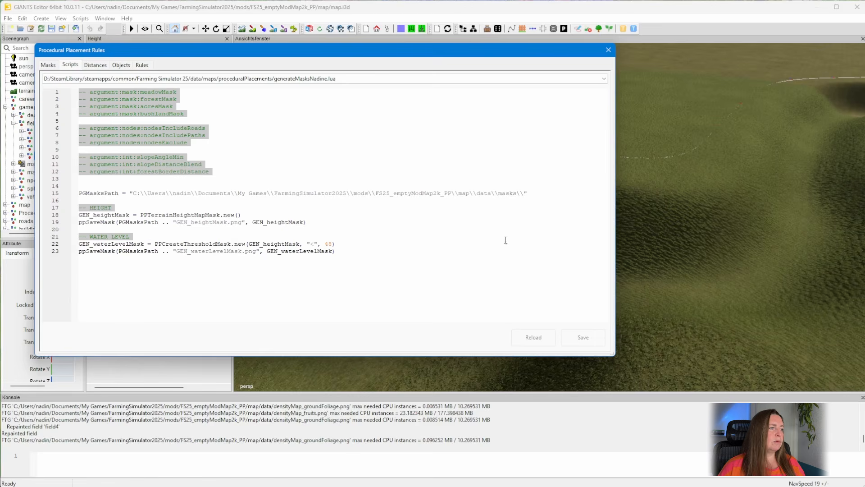
Deselect all placement rules, enable only createAllMasks and apply the change
left_click(142, 66)
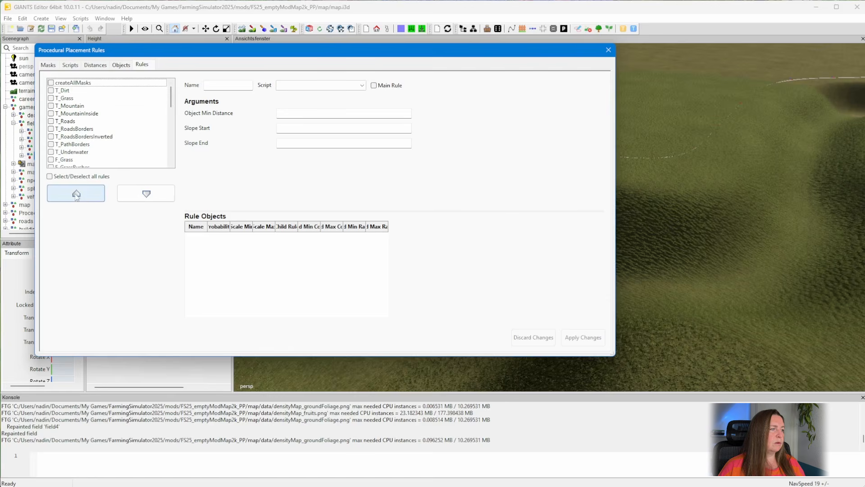
scroll(118, 122, "down", 5)
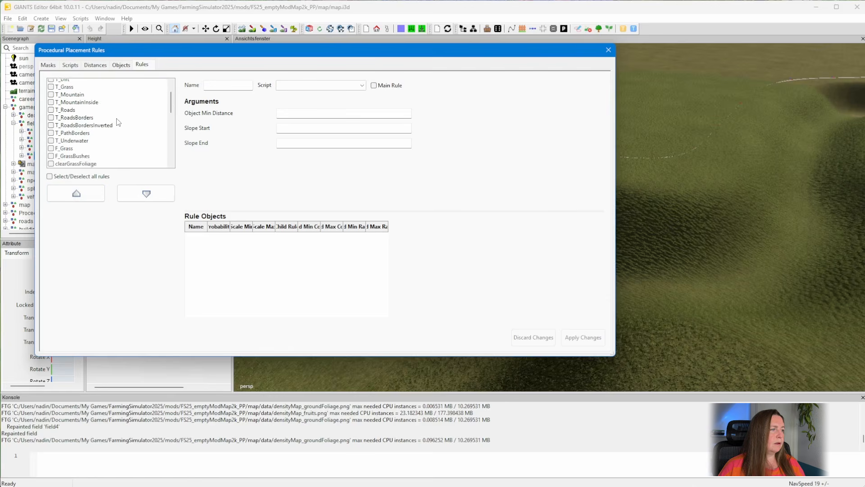
scroll(118, 122, "up", 1)
left_click(66, 177)
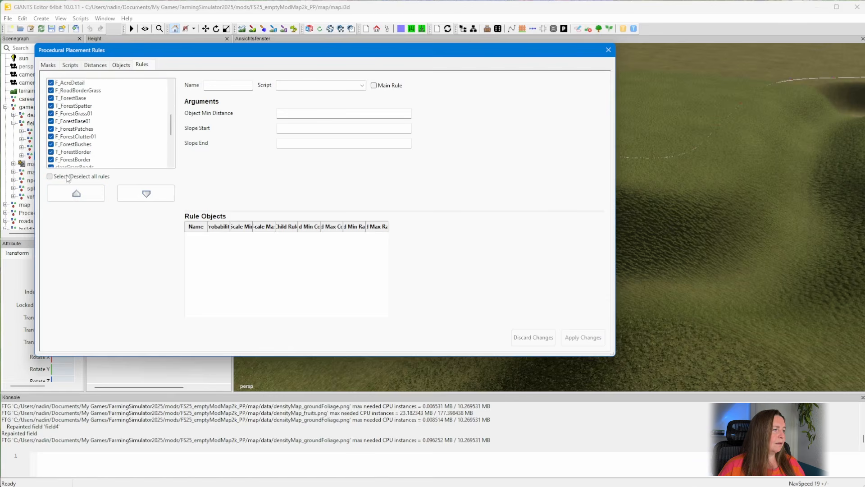
left_click(66, 178)
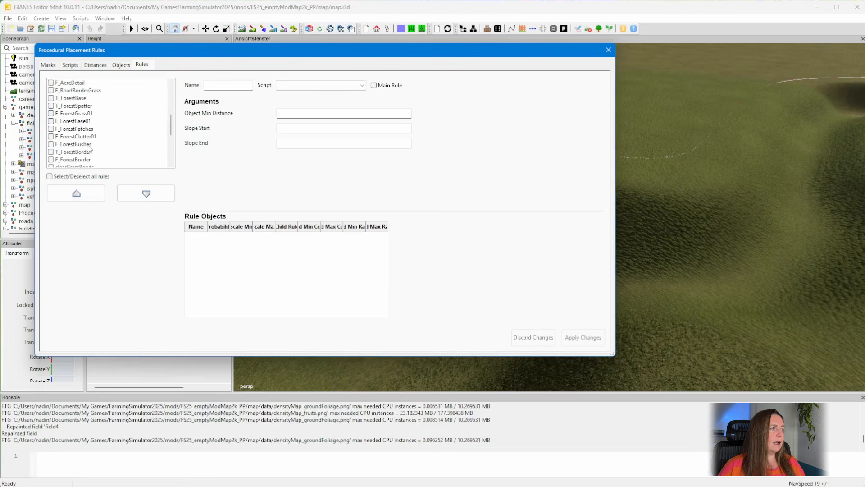
scroll(88, 148, "up", 5)
left_click(50, 82)
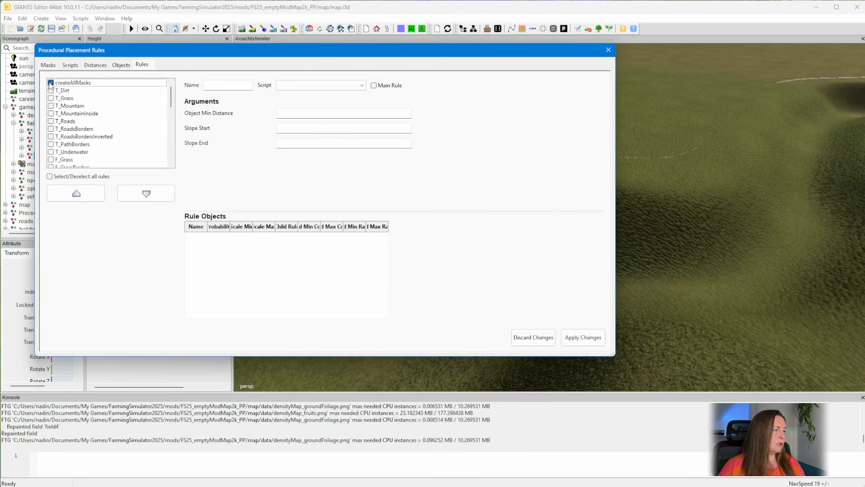
left_click(583, 337)
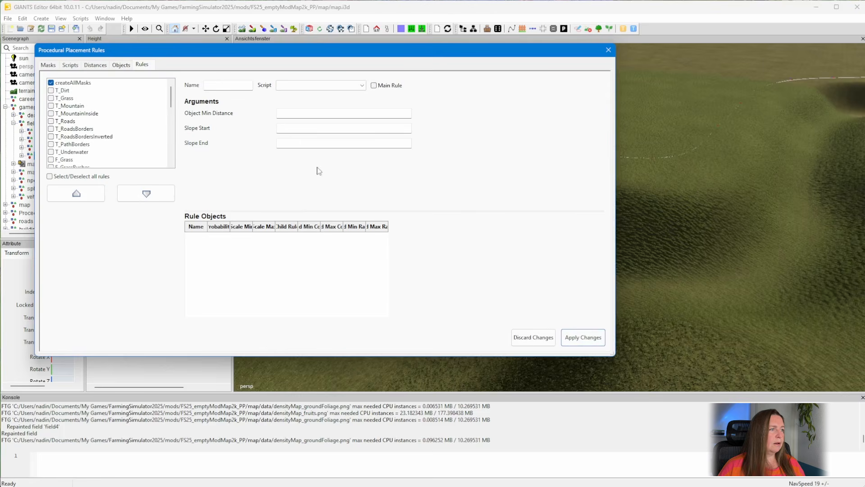
left_click(100, 84)
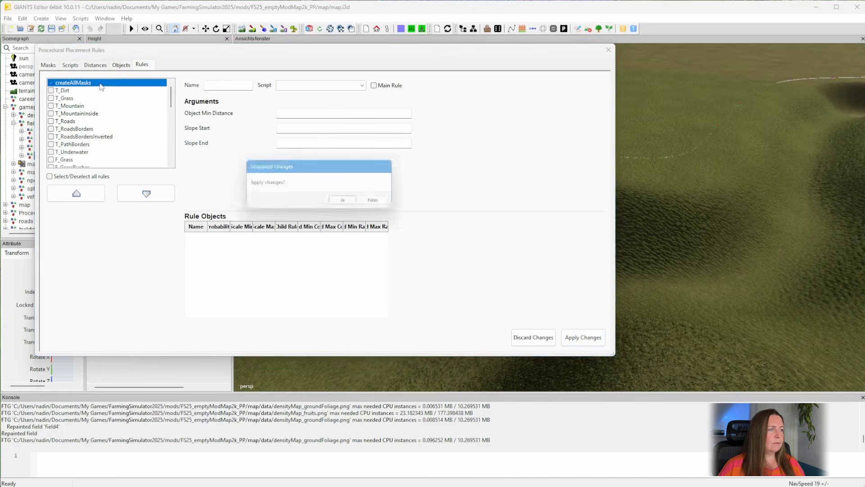
left_click(343, 199)
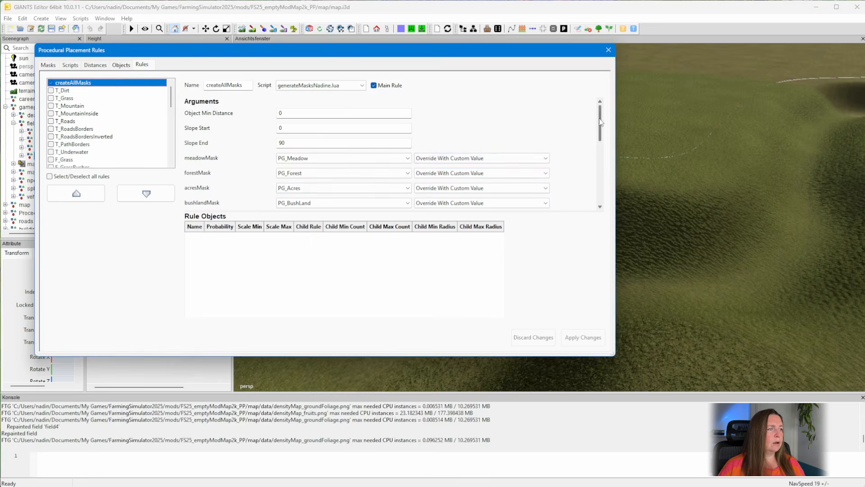
Review the arguments of createAllMasks, close the placement rules and save the map scene
left_click_drag(599, 126, 600, 108)
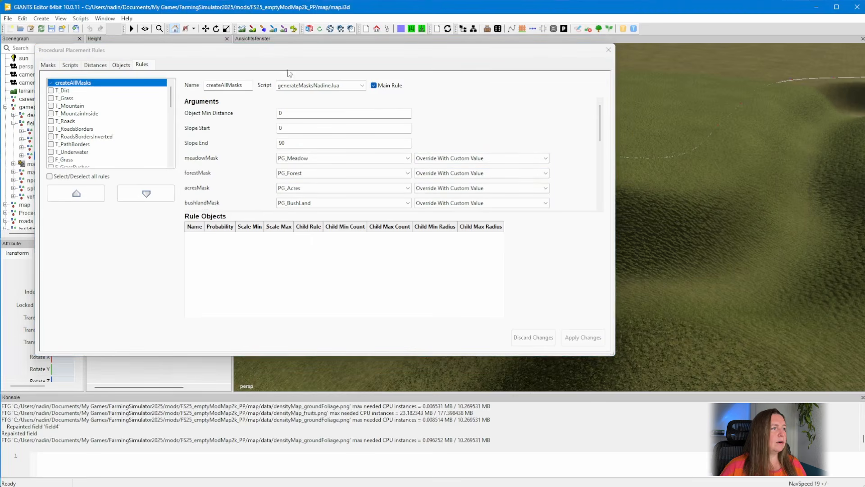
left_click_drag(315, 51, 319, 68)
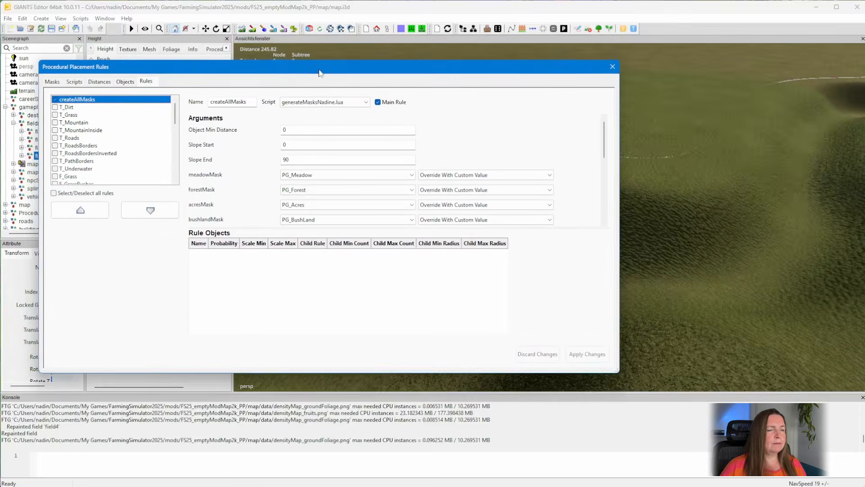
left_click(613, 66)
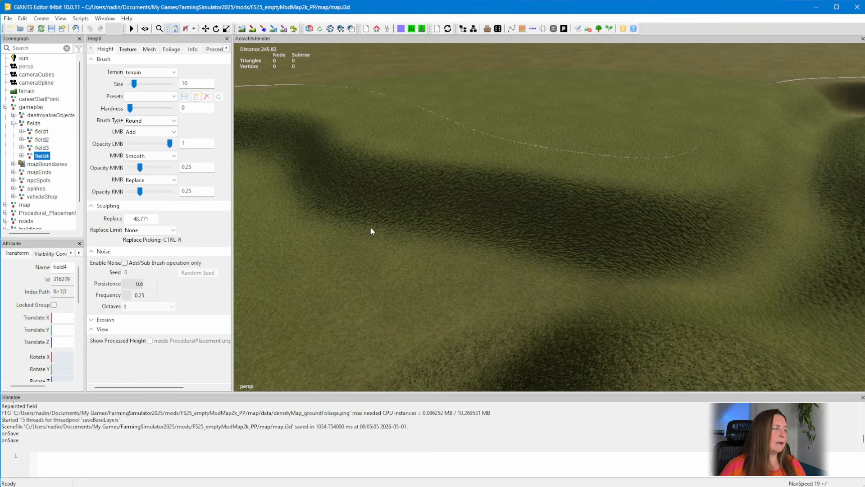
Execute the procedural placement rules and check the available placement areas for the water level mask
left_click(284, 29)
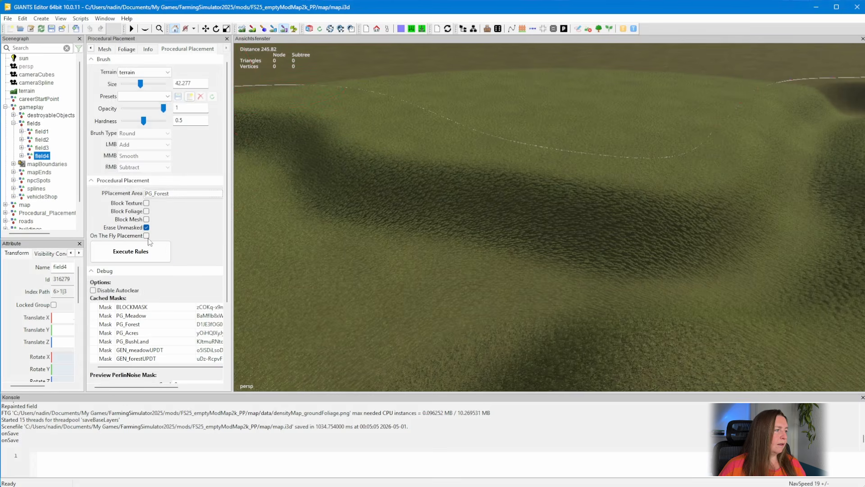
left_click(131, 252)
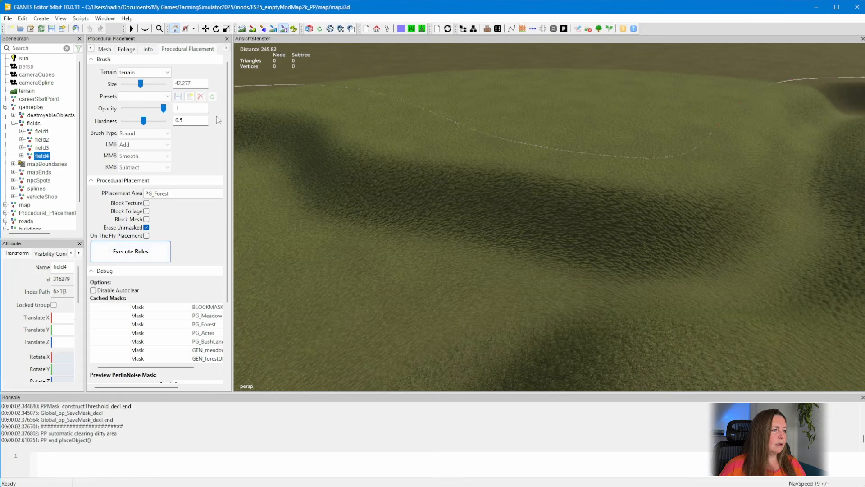
left_click(176, 194)
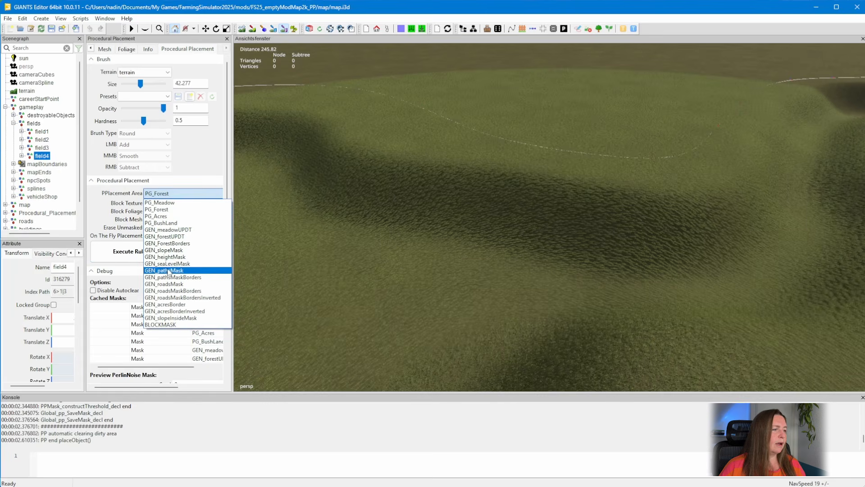
left_click(185, 195)
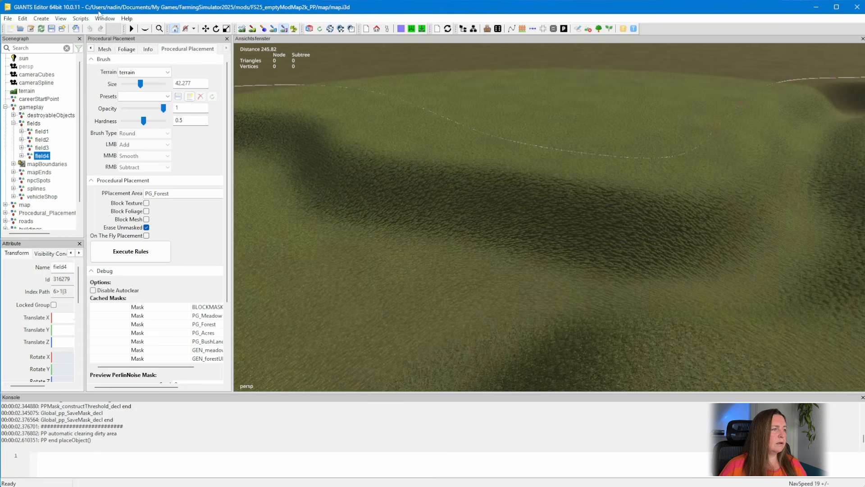
Copy the GEN_waterLevelMask name from generateMasksNadine.lua in the procedural placement rules
left_click(103, 19)
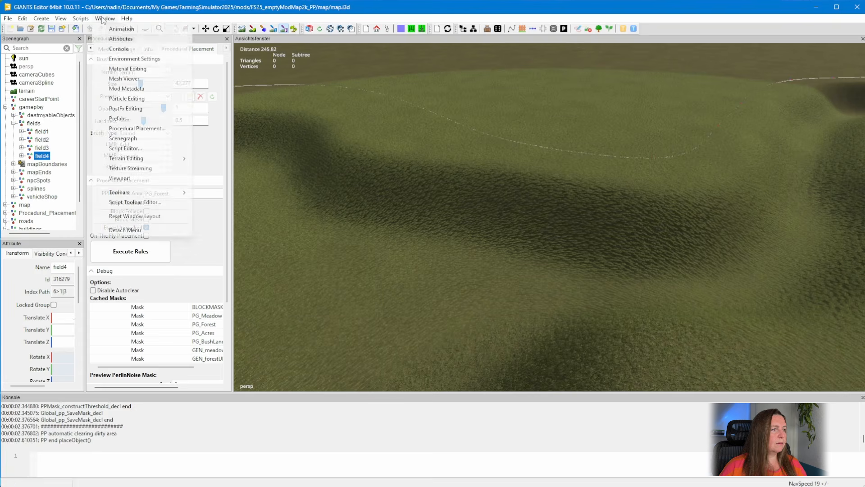
left_click(135, 128)
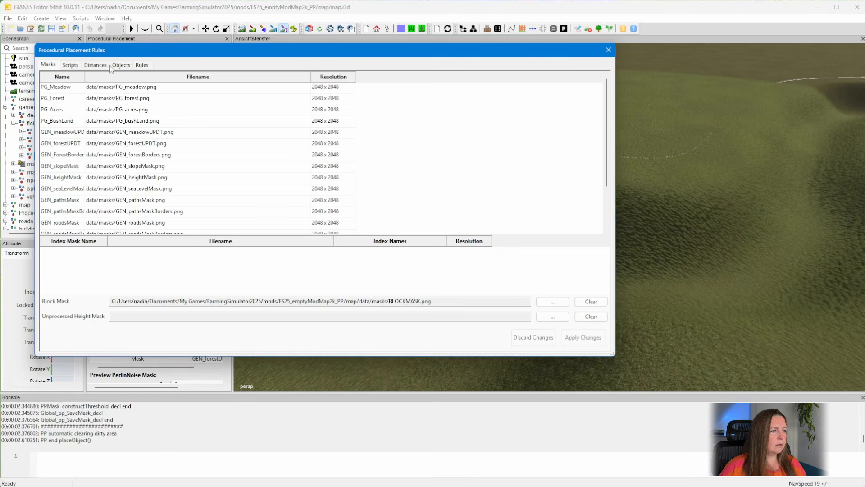
left_click(74, 65)
left_click(162, 82)
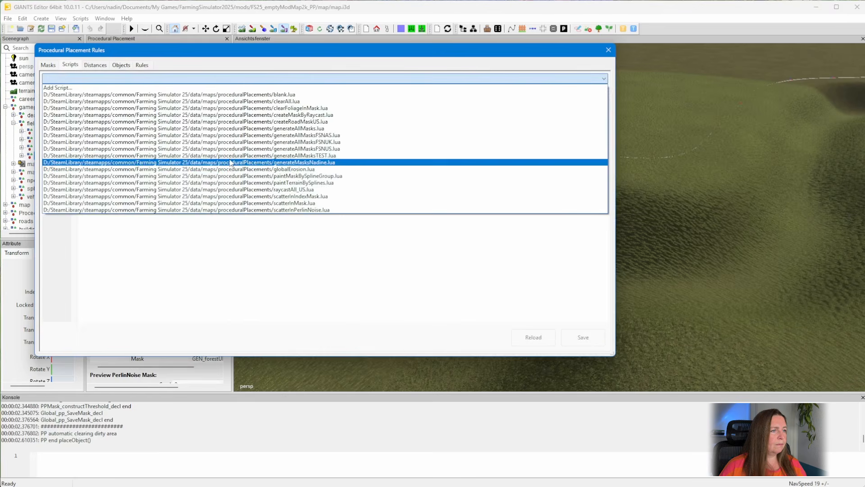
left_click(180, 163)
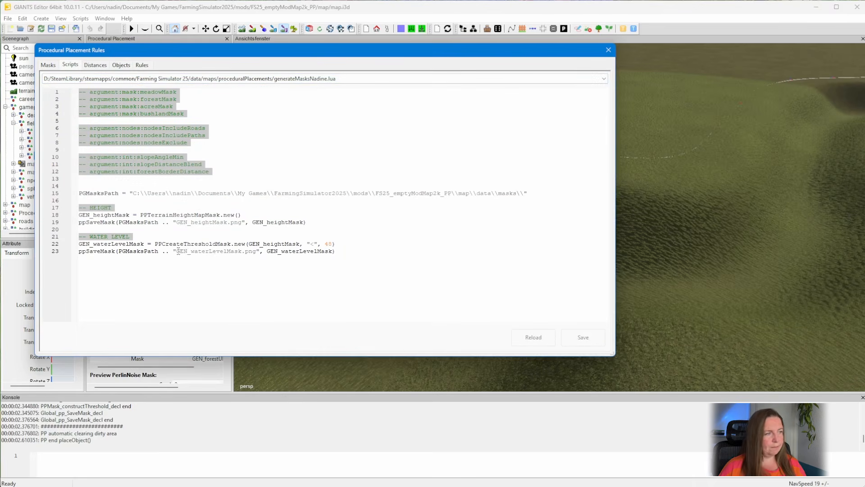
double_click(113, 243)
Widen the mask name column and rename the GEN_seaLevelMask entry to GEN_waterLevelMask
left_click(48, 65)
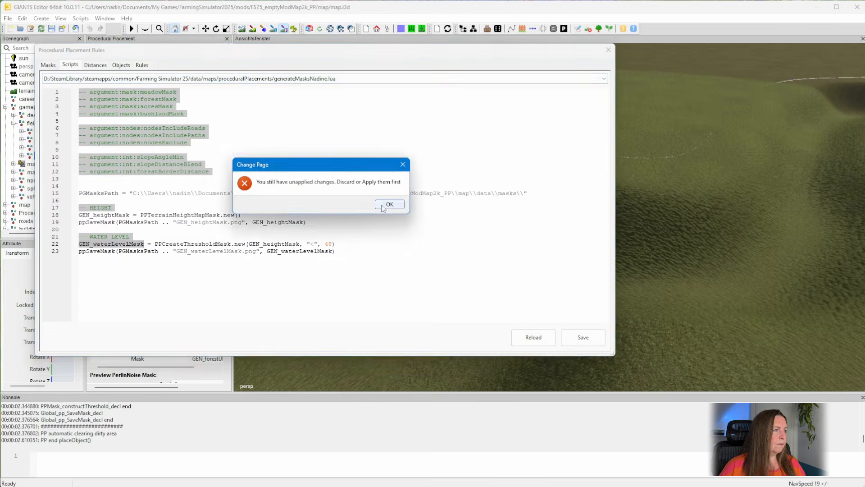
left_click(390, 208)
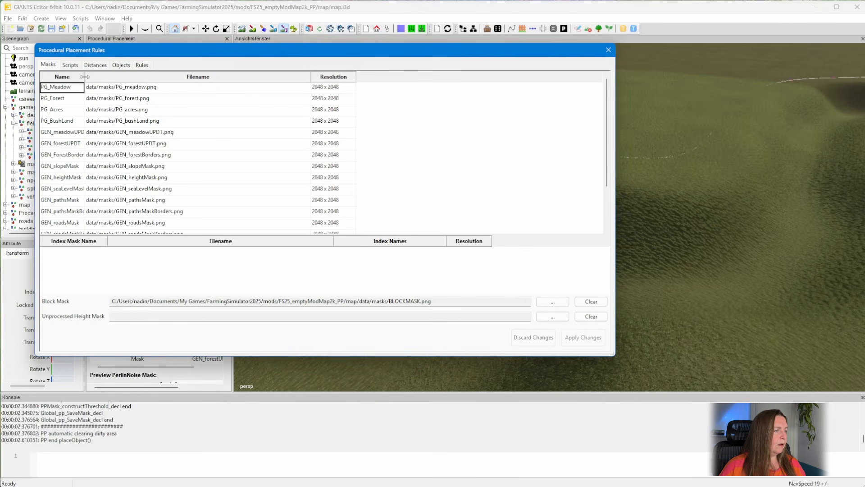
left_click_drag(85, 79, 115, 80)
left_click(75, 189)
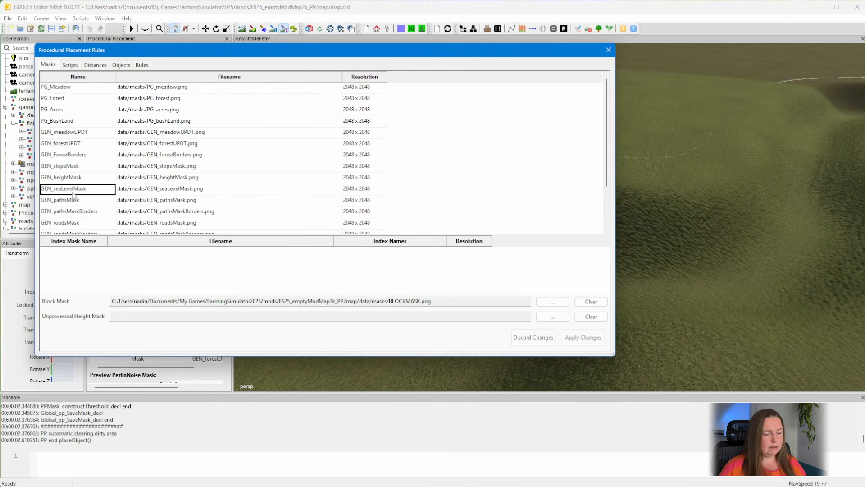
left_click(76, 190)
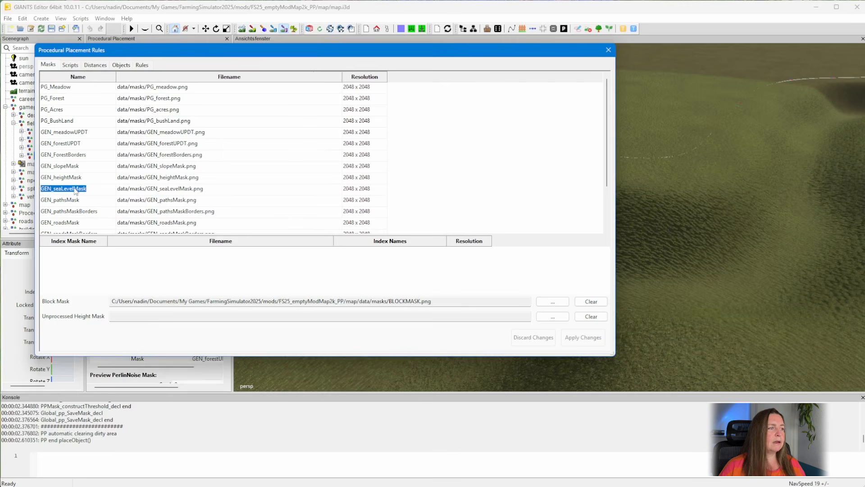
type("GEN_waterLevelMask")
key("Return")
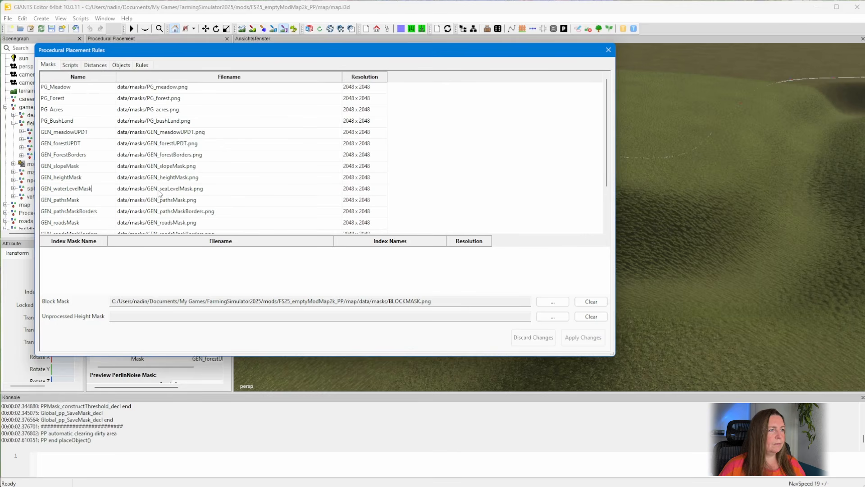
Assign GEN_waterLevelMask.png as the water level mask's file, apply the changes and close the placement rules
double_click(158, 191)
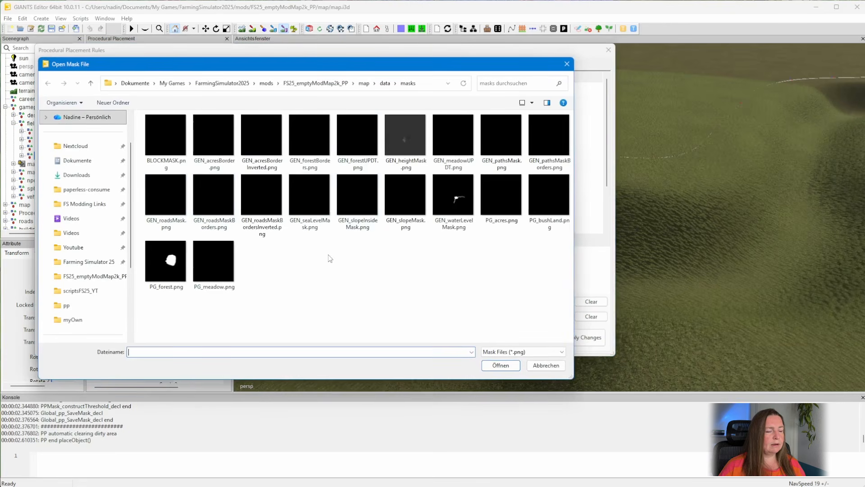
left_click(449, 202)
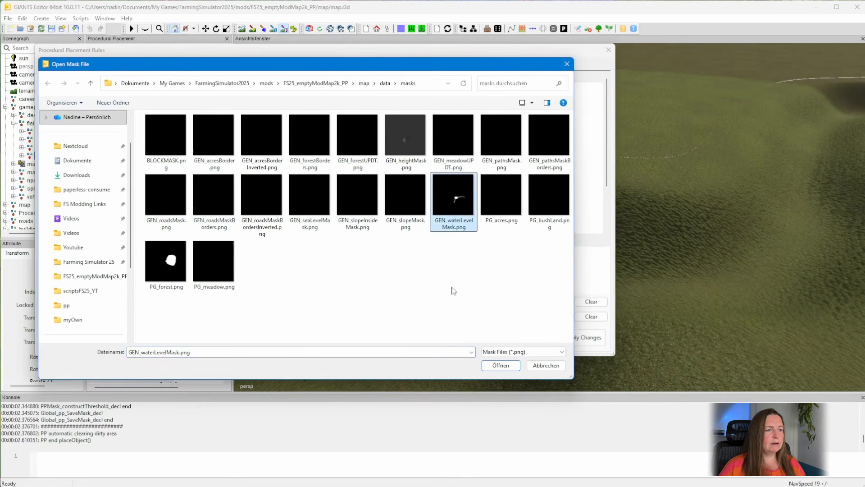
left_click(499, 365)
left_click(570, 338)
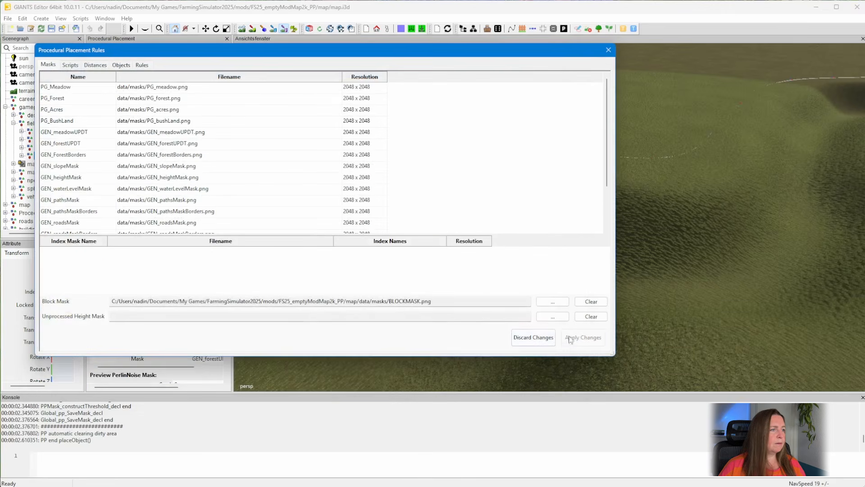
left_click(608, 50)
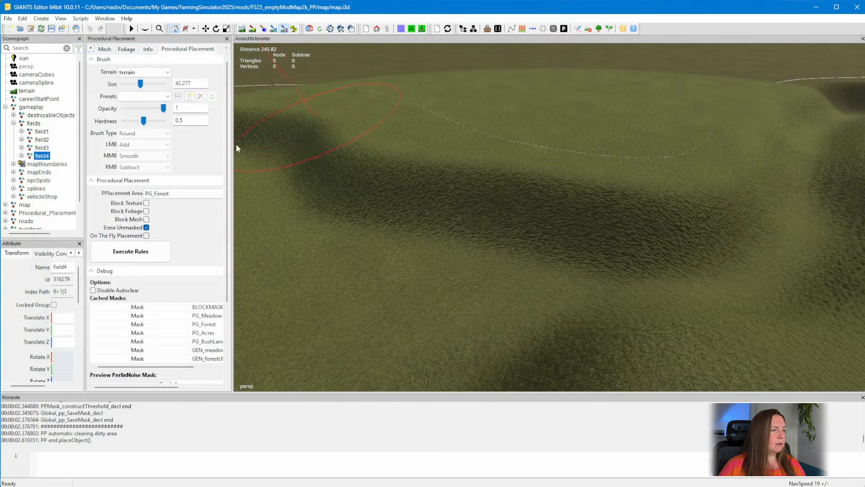
Set the placement area to GEN_waterLevelMask, save the map and reload the scene
left_click(176, 193)
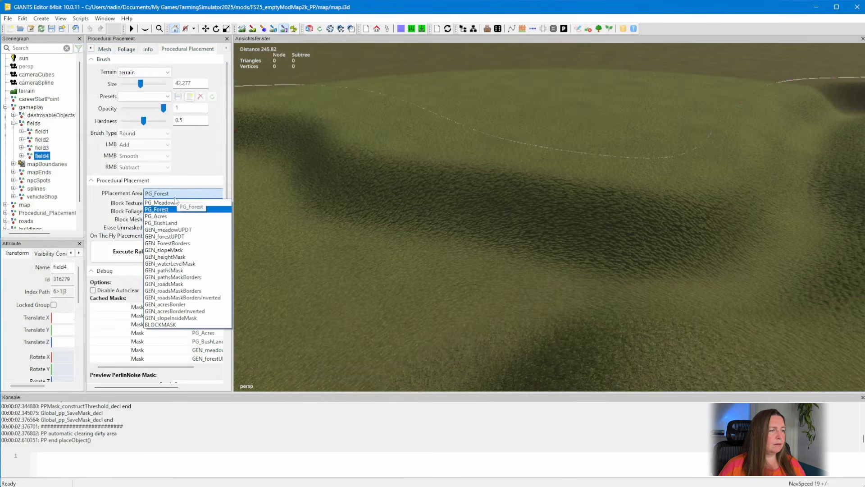
left_click(167, 264)
right_click_drag(486, 245, 388, 269, "alt")
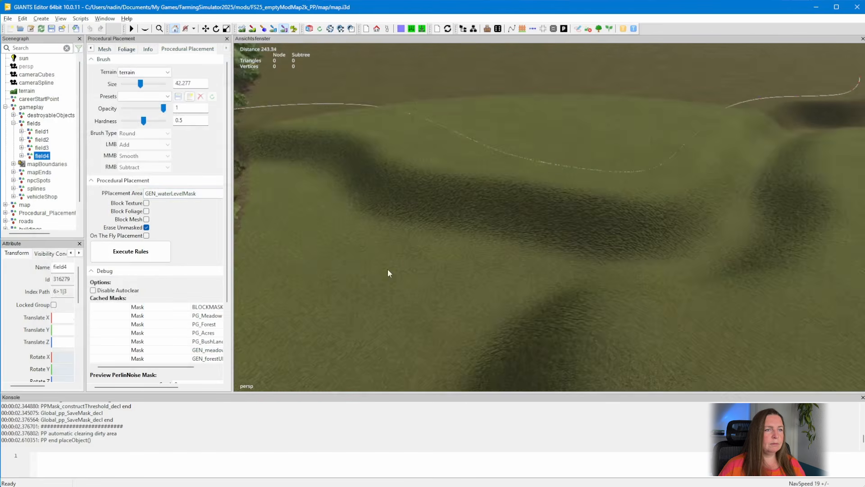
left_click_drag(388, 270, 468, 288, "alt")
left_click(41, 29)
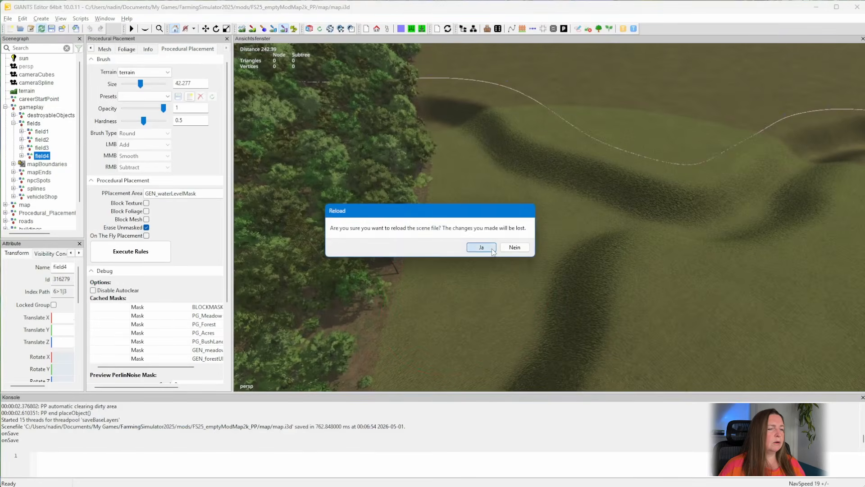
left_click(481, 247)
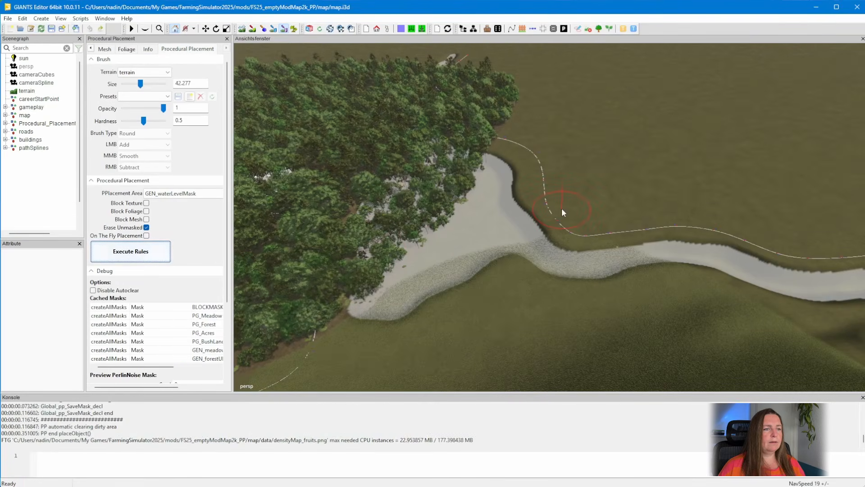
Examine the masked riverbed area and the neighbouring forest from several angles in the viewport
right_click_drag(475, 281, 847, 219, "alt")
middle_click_drag(409, 302, 619, 184, "alt")
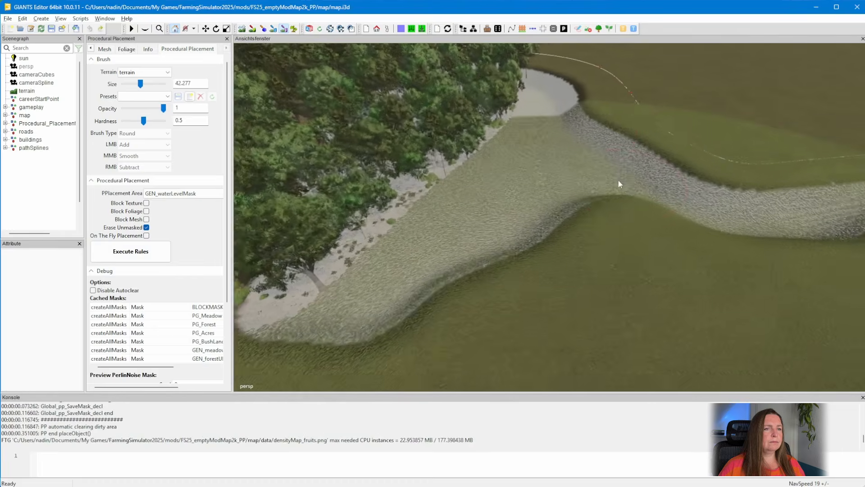
left_click_drag(618, 181, 643, 208, "alt")
mouse_move(554, 245)
left_mouse_down("alt")
mouse_move(542, 243)
mouse_move(631, 197)
mouse_move(615, 191)
left_mouse_up("alt")
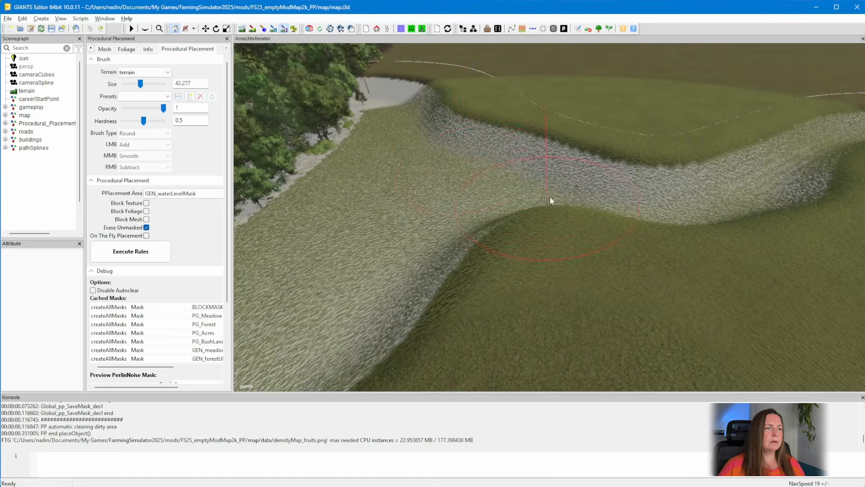
left_click_drag(549, 201, 367, 239, "alt")
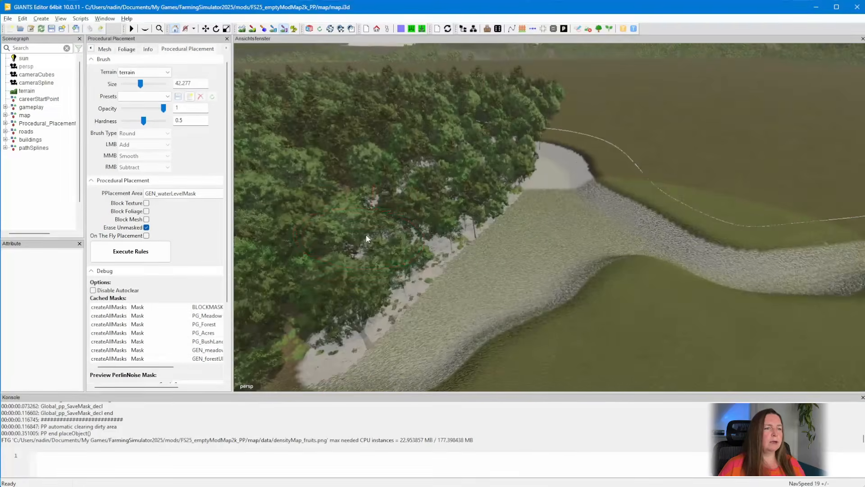
right_click_drag(382, 244, 315, 276, "alt")
middle_click_drag(315, 276, 404, 282, "alt")
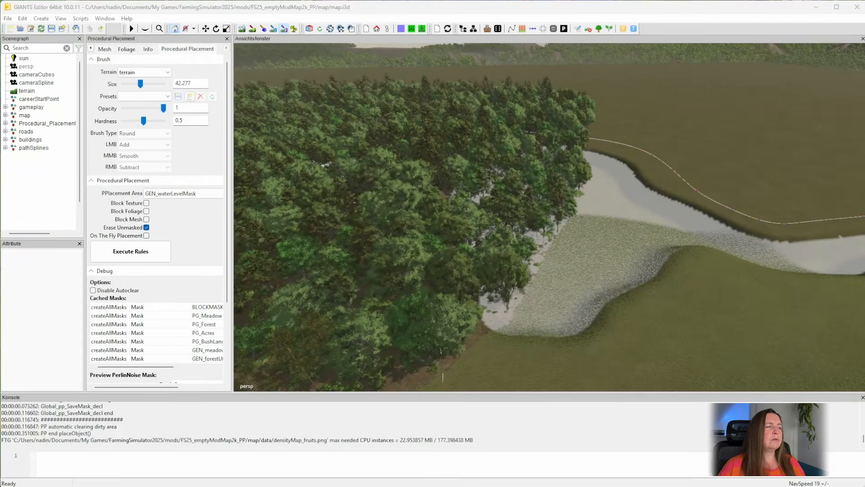
left_click(225, 240)
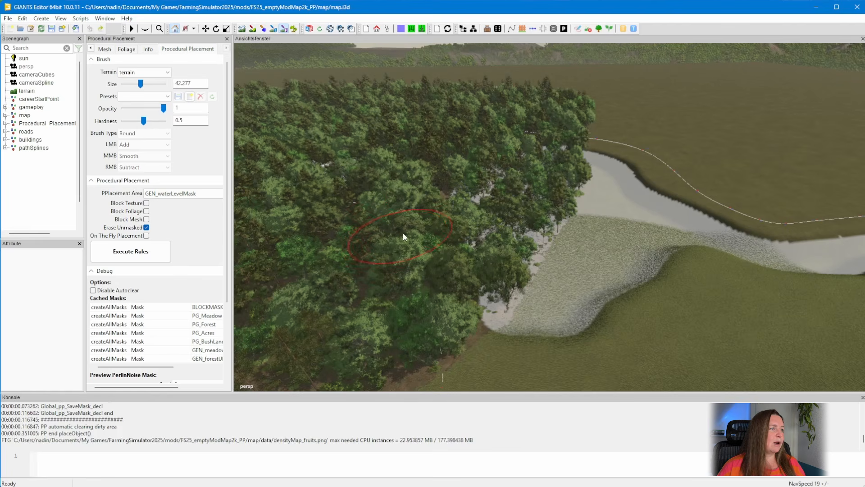
Open generateAllMasksFSNAS.lua in the placement rules and copy its SLOPE block
left_click(105, 18)
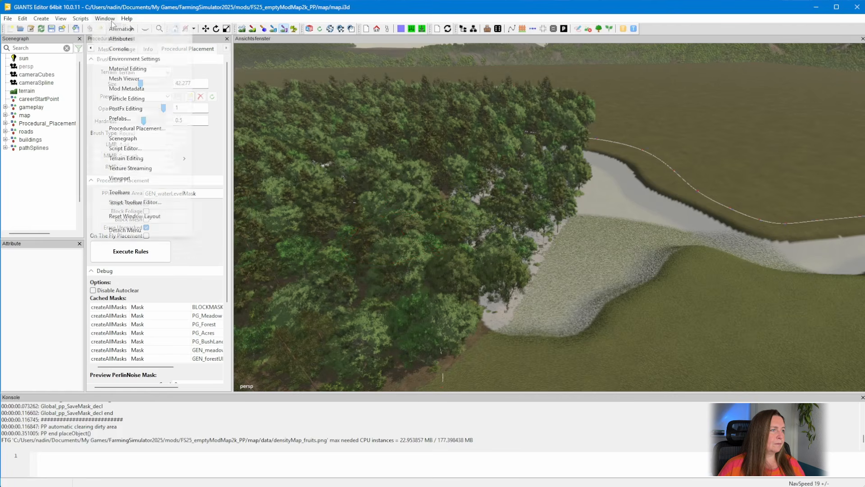
left_click(140, 128)
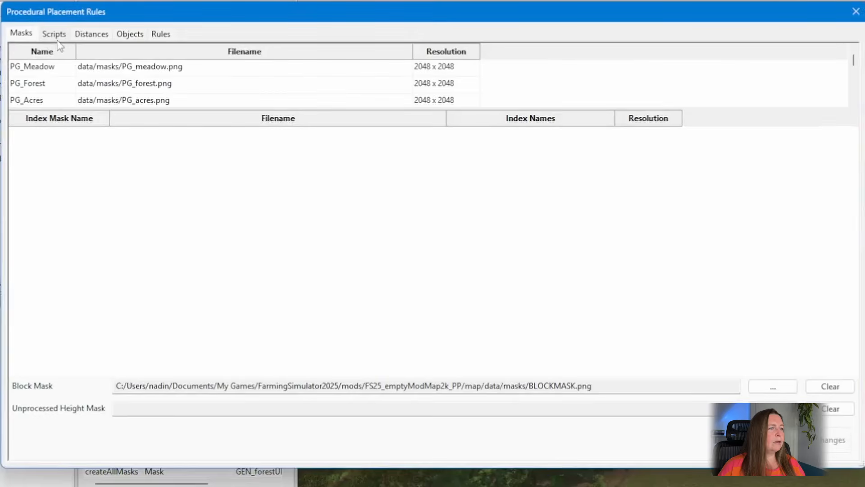
left_click(58, 39)
left_click(273, 54)
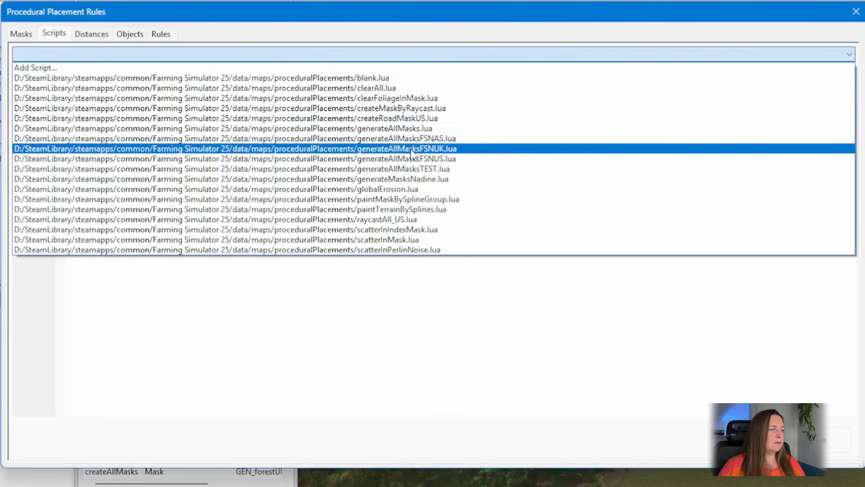
left_click(413, 139)
scroll(393, 252, "down", 2)
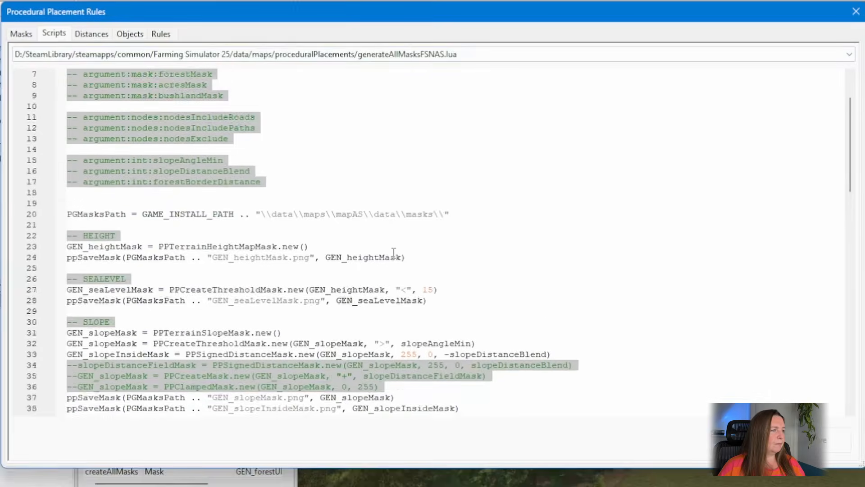
scroll(393, 253, "down", 5)
left_click_drag(460, 246, 96, 171)
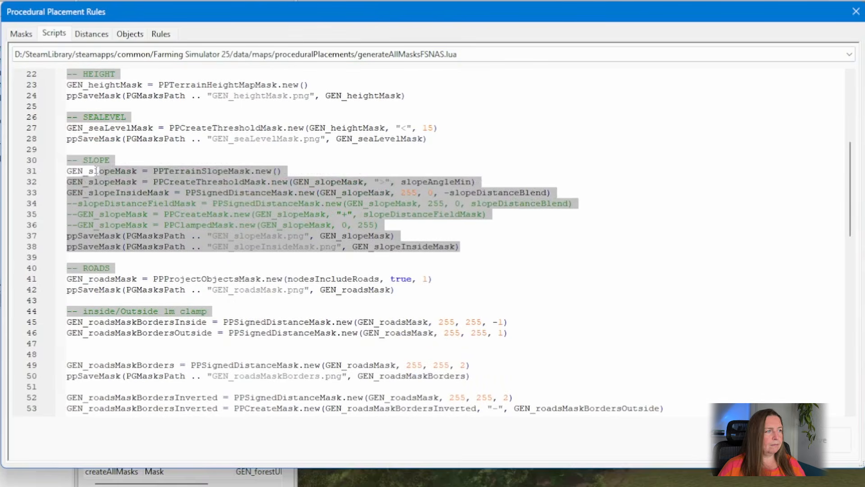
Paste the SLOPE block at the end of generateMasksNadine.lua, below the WATER LEVEL section
left_click(232, 55)
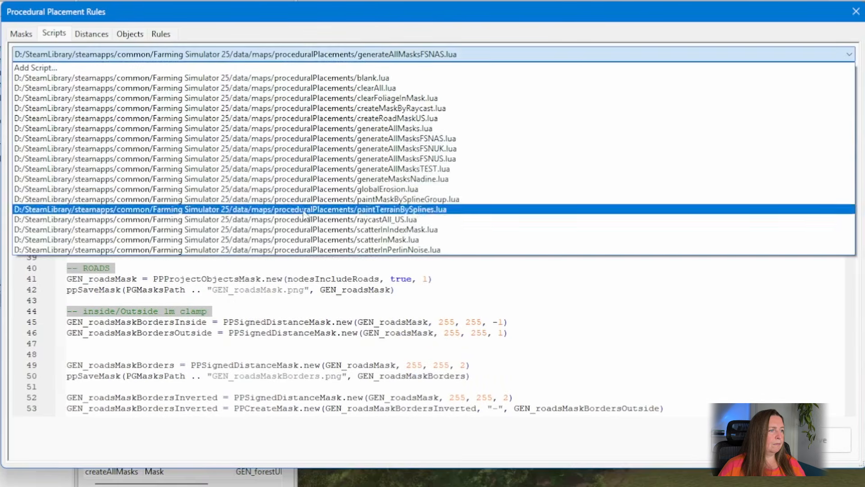
left_click(310, 179)
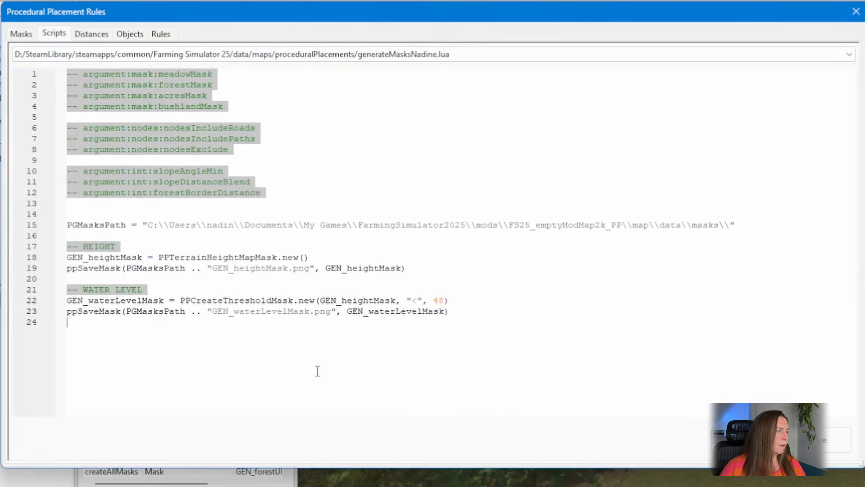
type("-- SLOPE GEN_slopeMask = PPTerrainSlopeMask.new() GEN_slopeMask = PPCreateThresholdMask.new(GEN_slopeMask, \">\", slopeAngleMin) GEN_slopeInsideMask = PPSignedDistanceMask.new(GEN_slopeMask, 255, 0, -slopeDistanceBlend) --slopeDistanceFieldMask = PPSignedDistanceMask.new(GEN_slopeMask, 255, 0, slopeDistanceBlend) --GEN_slopeMask = PPCreateMask.new(GEN_slopeMask, \"+\", slopeDistanceFieldMask) --GEN_slopeMask = PPClampedMask.new(GEN_slopeMask, 0, 255) ppSaveMask(PGMasksPath .. \"GEN_slopeMask.png\", GEN_slopeMask) ppSaveMask(PGMasksPath .. \"GEN_slopeInsideMask.png\", GEN_slopeInsideMask)")
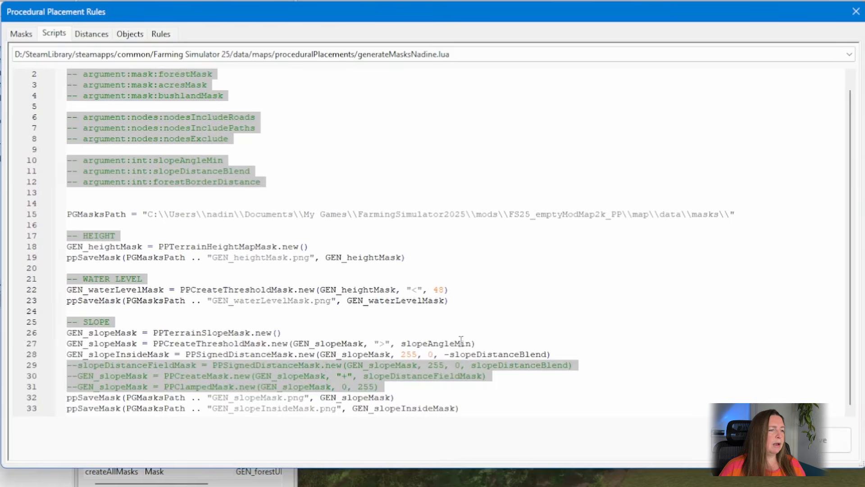
Delete the three commented-out lines from the SLOPE block of the script
left_click(314, 388)
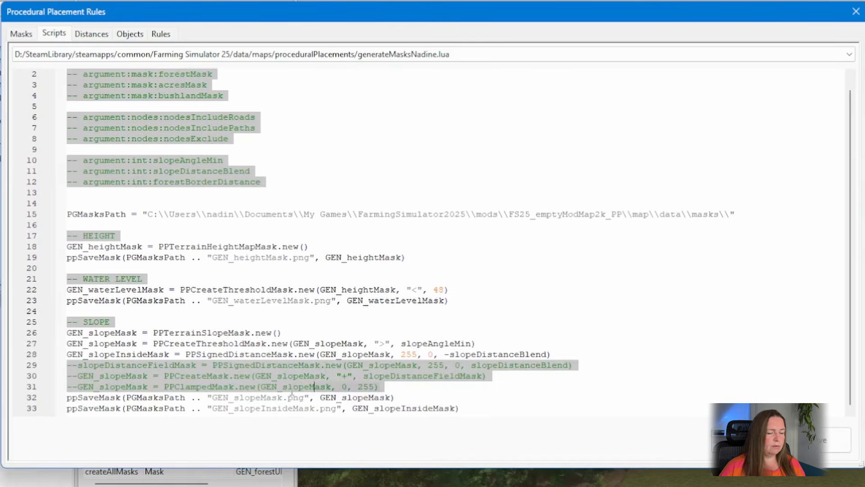
left_click_drag(292, 392, 58, 368)
key("BackSpace")
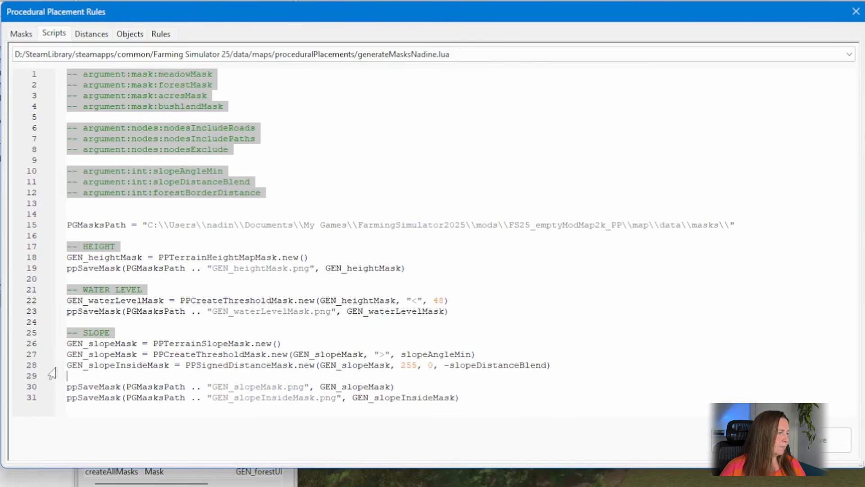
key("BackSpace")
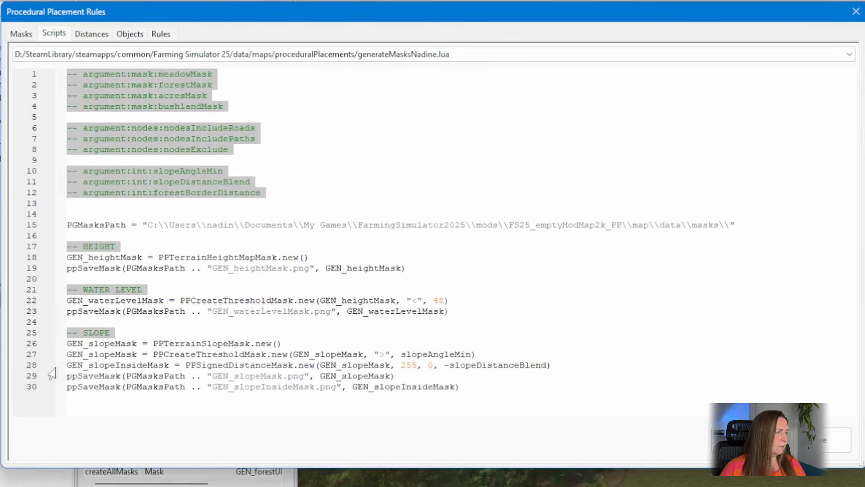
Examine how the SLOPE block builds GEN_slopeMask, comparing its slopeAngleMin argument with the fixed threshold used for the water level
double_click(189, 343)
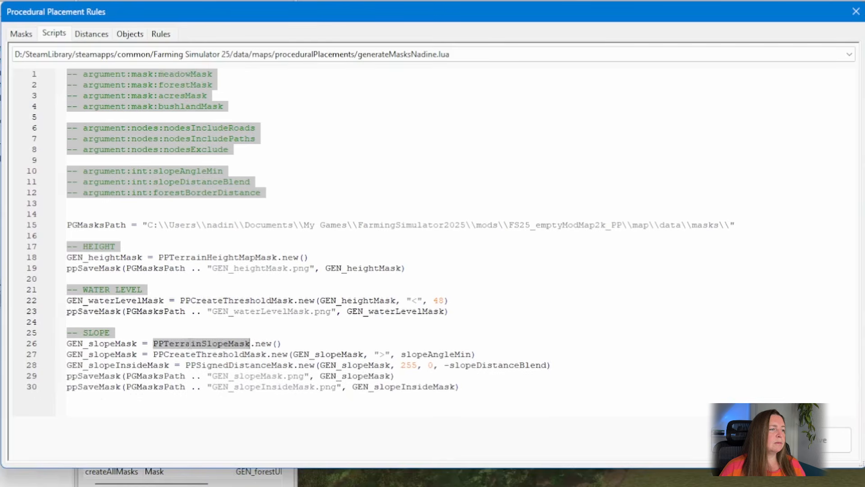
double_click(117, 344)
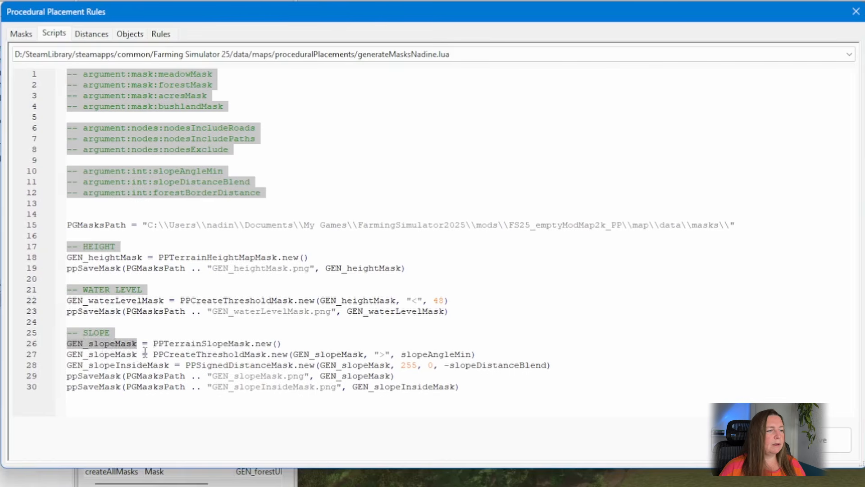
double_click(337, 354)
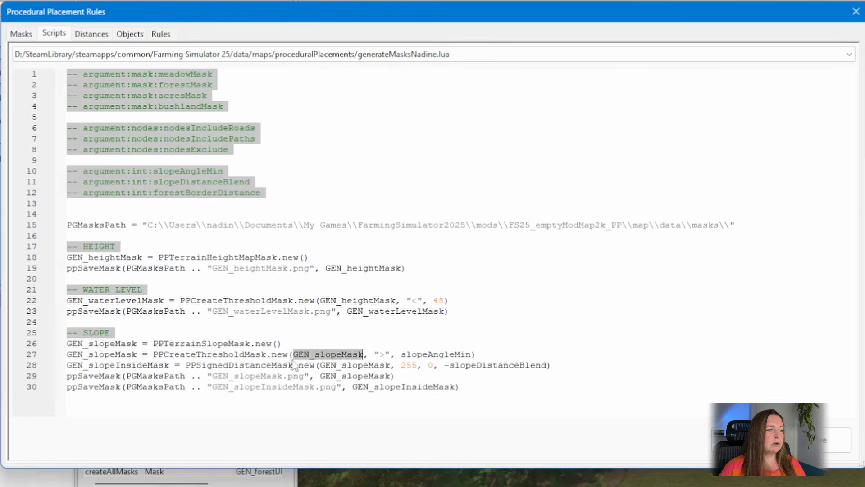
double_click(231, 354)
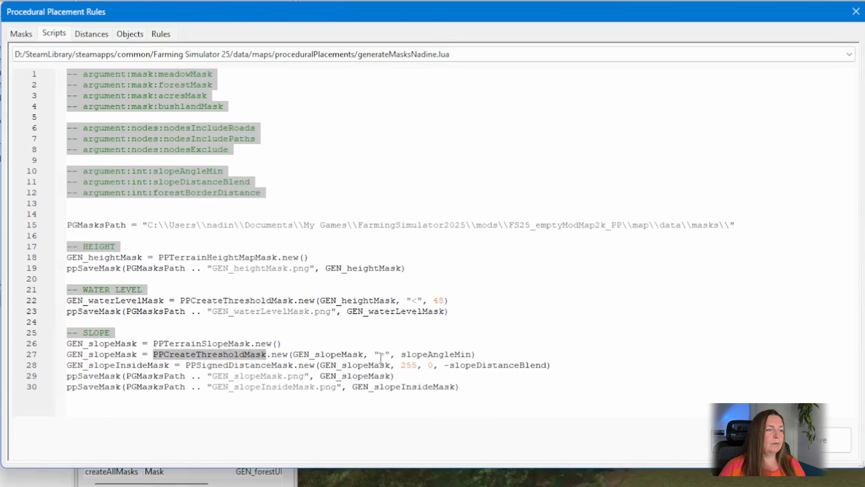
double_click(422, 355)
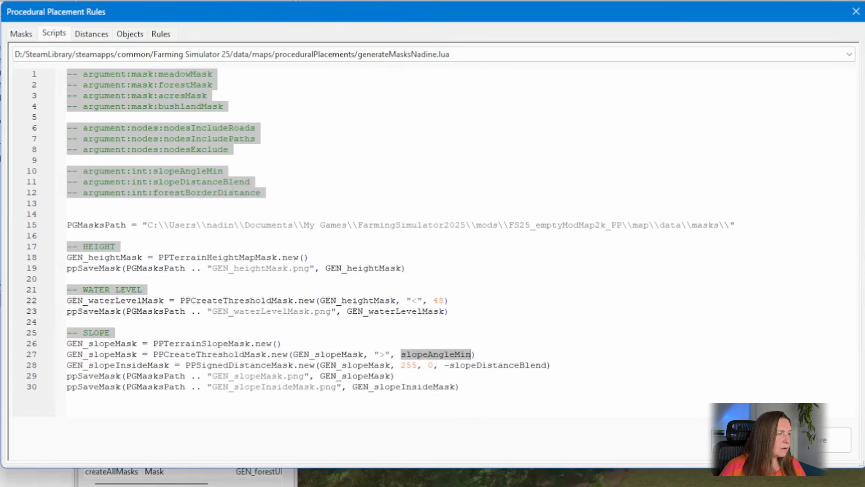
double_click(193, 173)
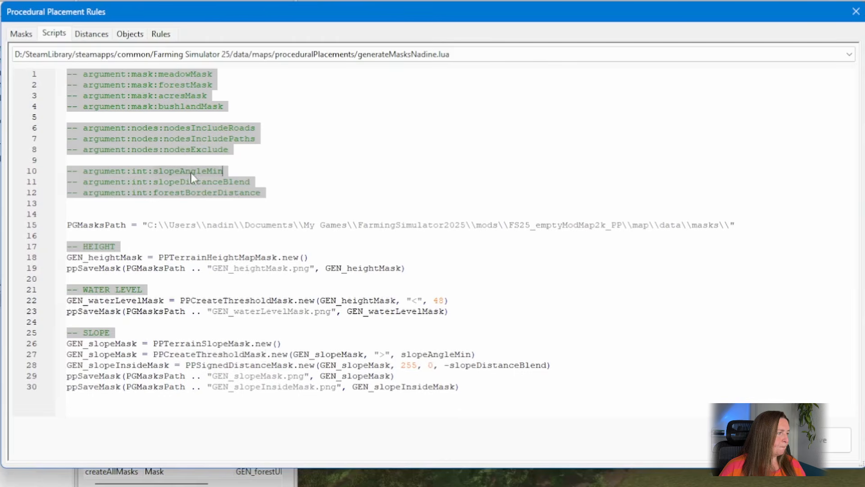
double_click(137, 176)
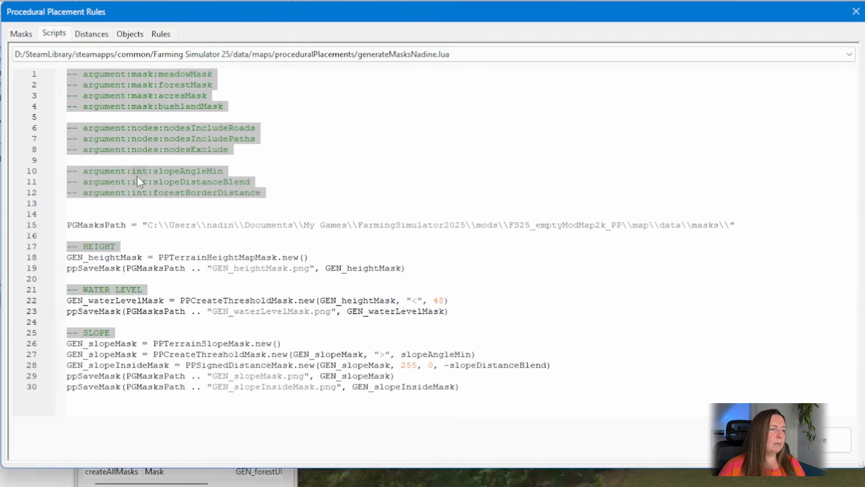
double_click(438, 301)
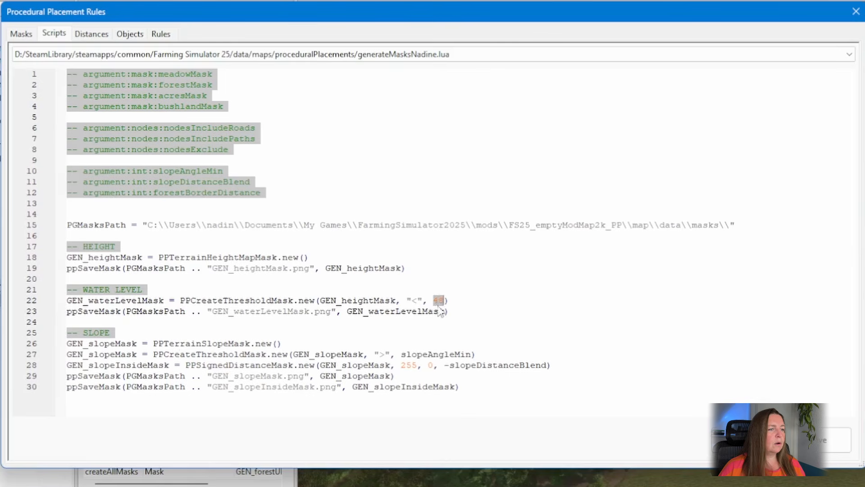
double_click(418, 354)
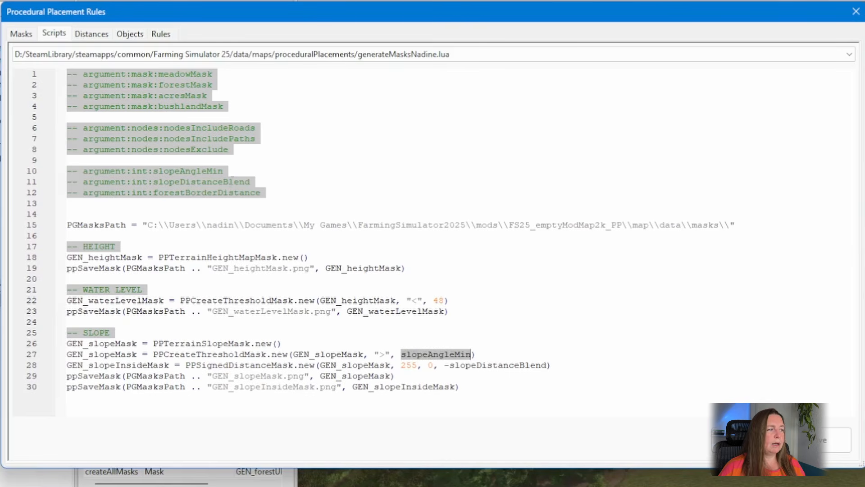
left_click(244, 300)
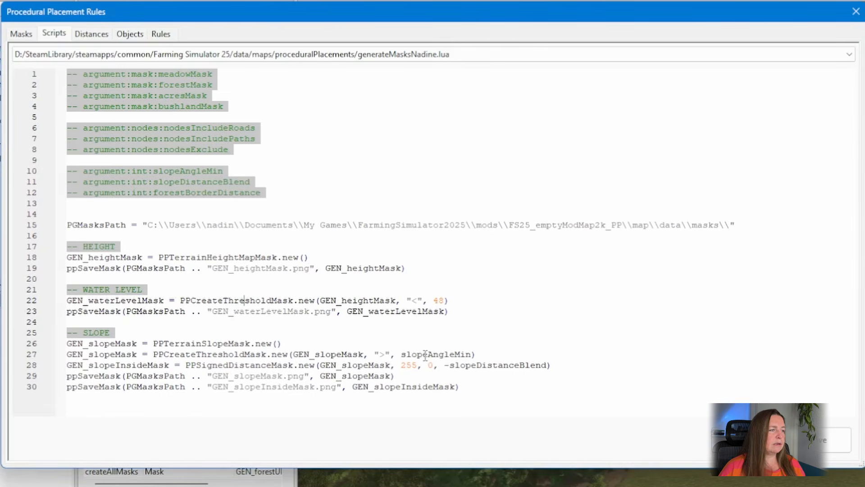
Duplicate the slopeAngleMin argument line at the start of the script and rename the first copy's argument waterLevel
left_click(169, 171)
left_click(59, 173)
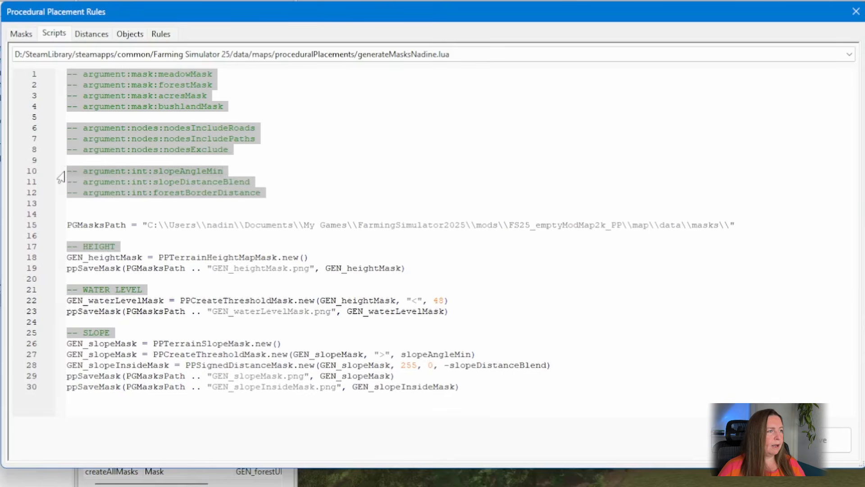
type("-- argument:int:slopeAngleMin")
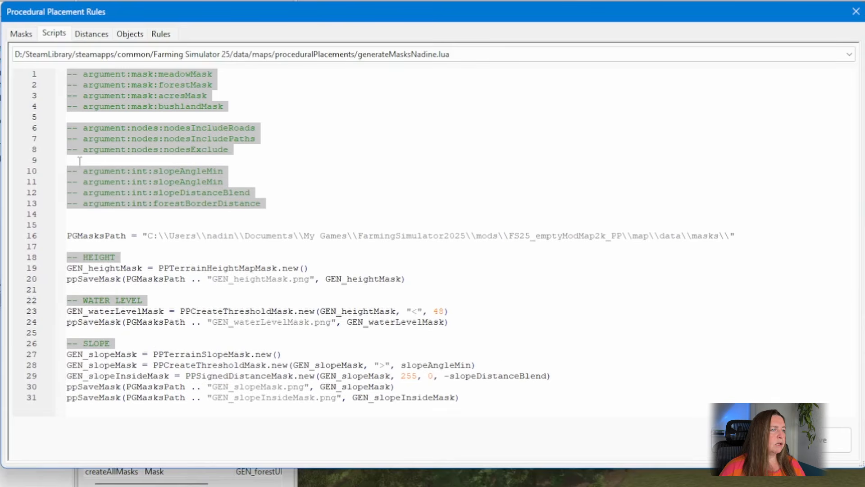
double_click(188, 170)
type("waterLeve")
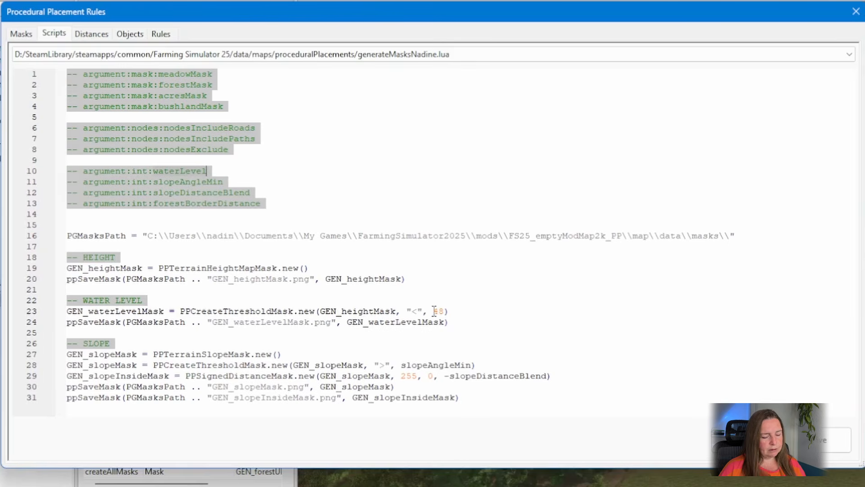
Replace the fixed 48 in the GEN_waterLevelMask threshold line with the waterLevel argument and save the script
left_click_drag(433, 311, 443, 311)
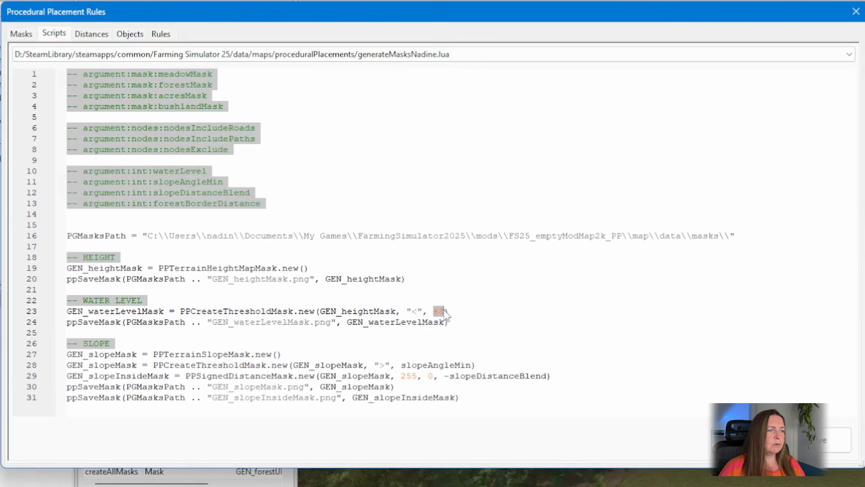
type("waterLevel")
left_click(825, 444)
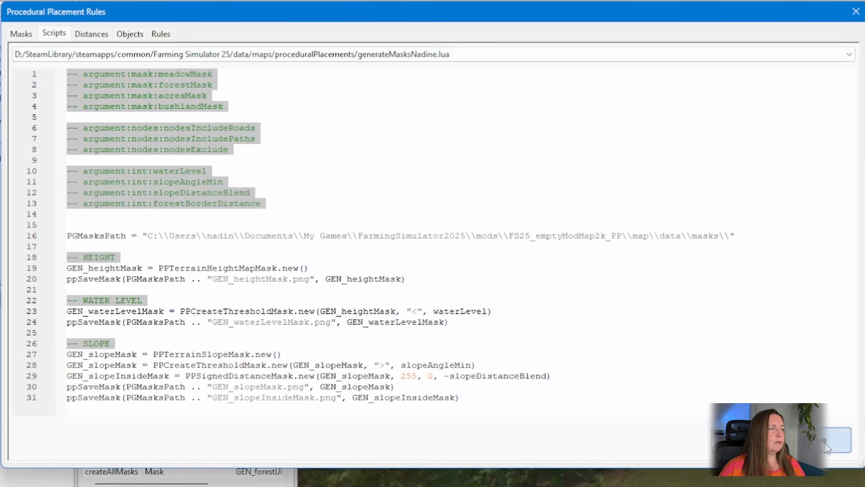
Set the waterLevel argument of the createAllMasks rule to 48 and save the rule changes
left_click(160, 33)
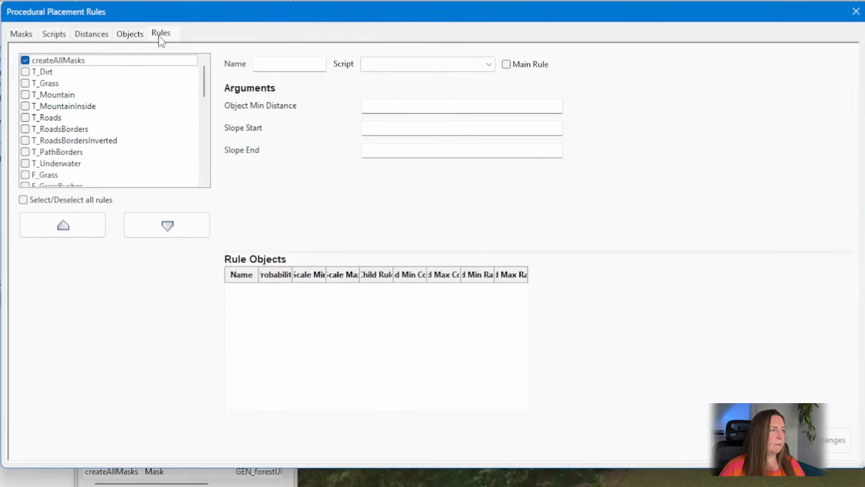
left_click(145, 61)
left_click_drag(843, 127, 855, 218)
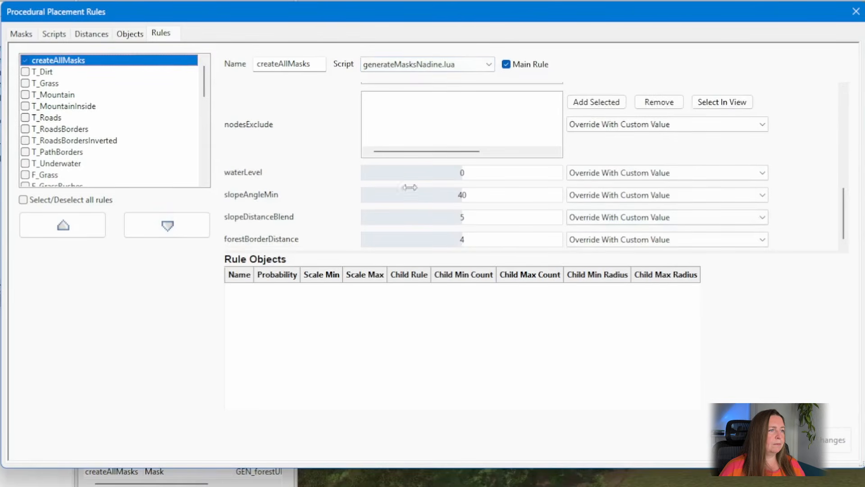
left_click(453, 175)
type("48")
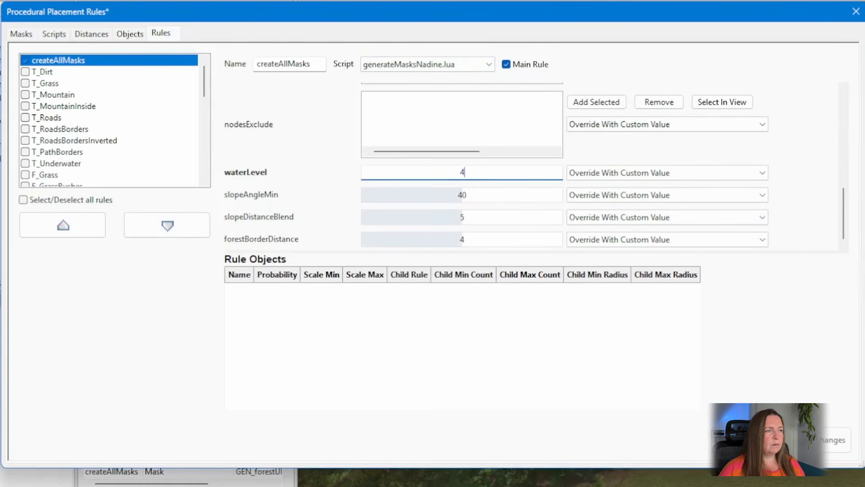
left_click(489, 196)
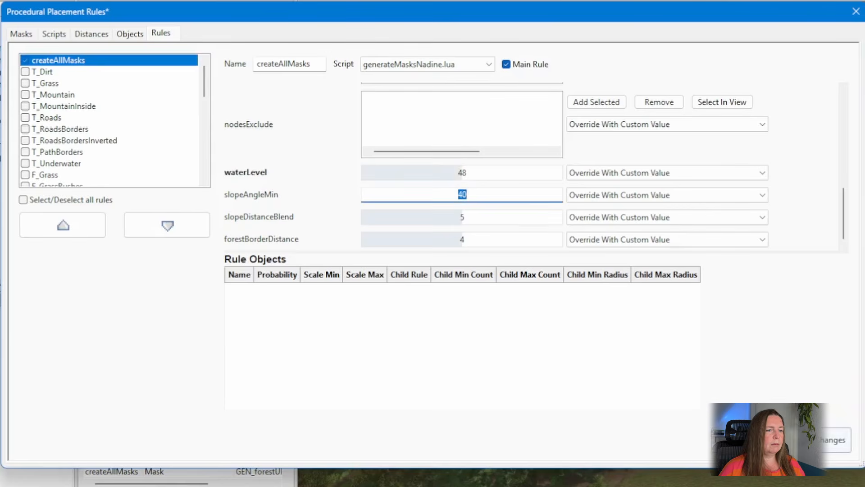
left_click(830, 439)
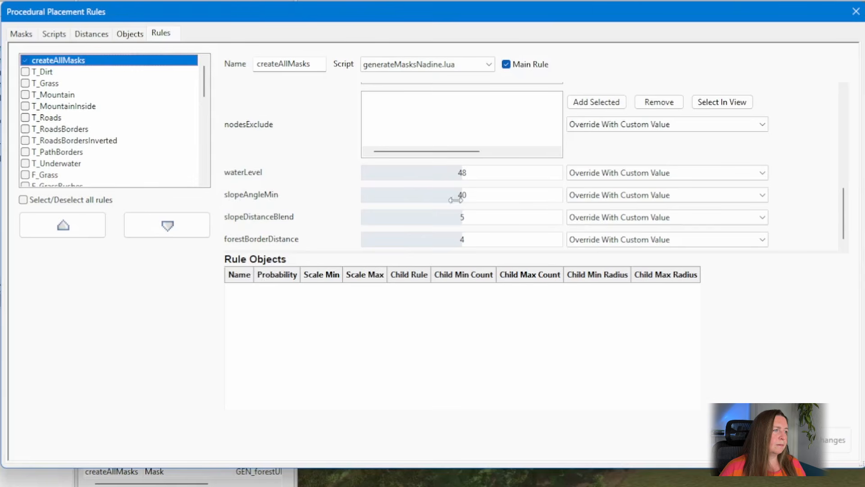
Examine the GEN_slopeInsideMask line in the script, including its PPSignedDistanceMask call, and check the slopeDistanceBlend argument in the createAllMasks rule
left_click(51, 34)
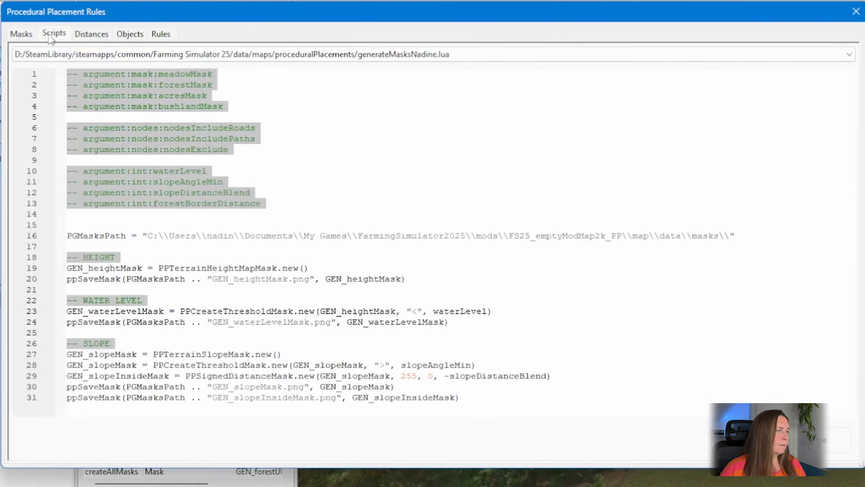
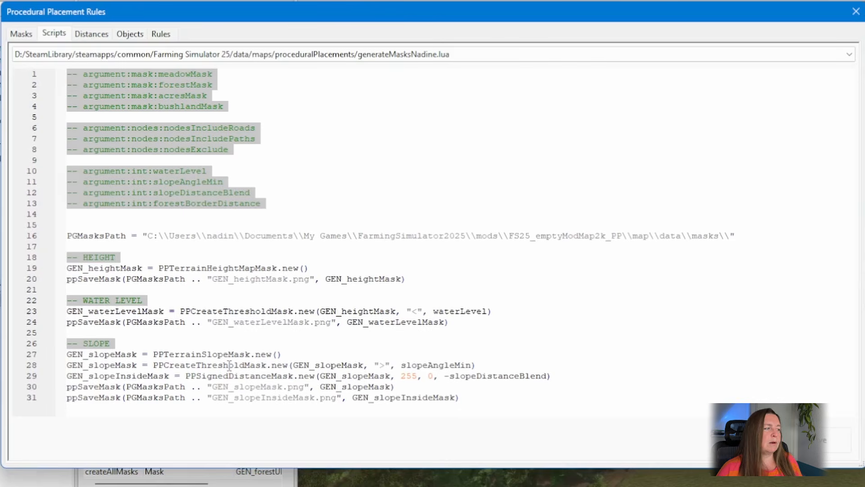
left_click(267, 333)
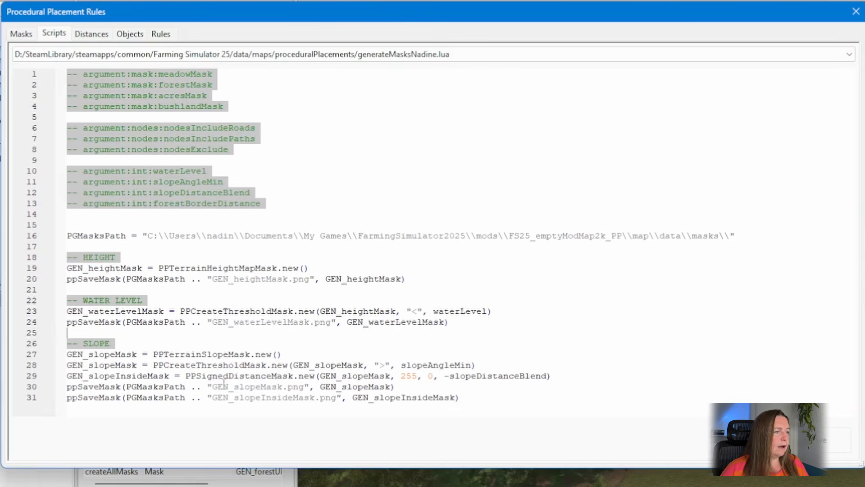
double_click(116, 376)
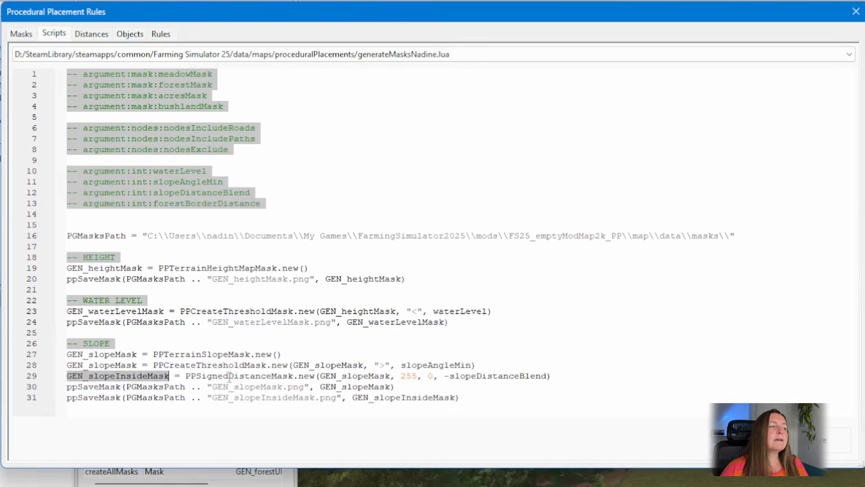
double_click(254, 375)
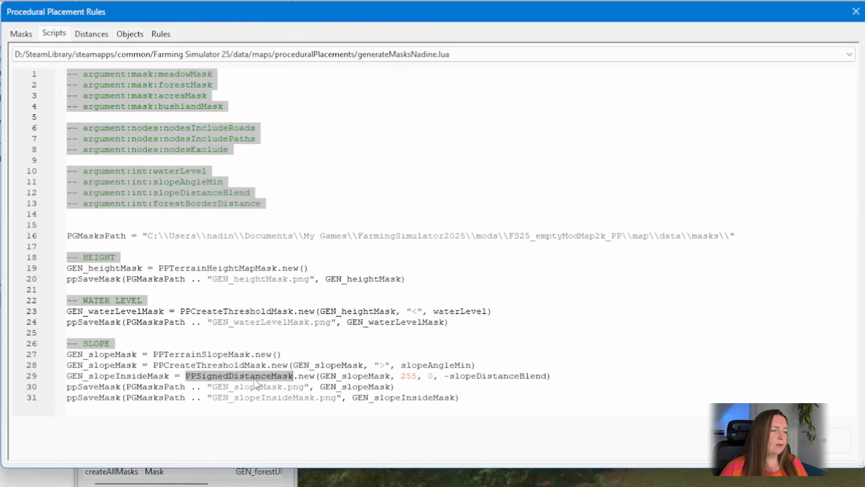
double_click(348, 376)
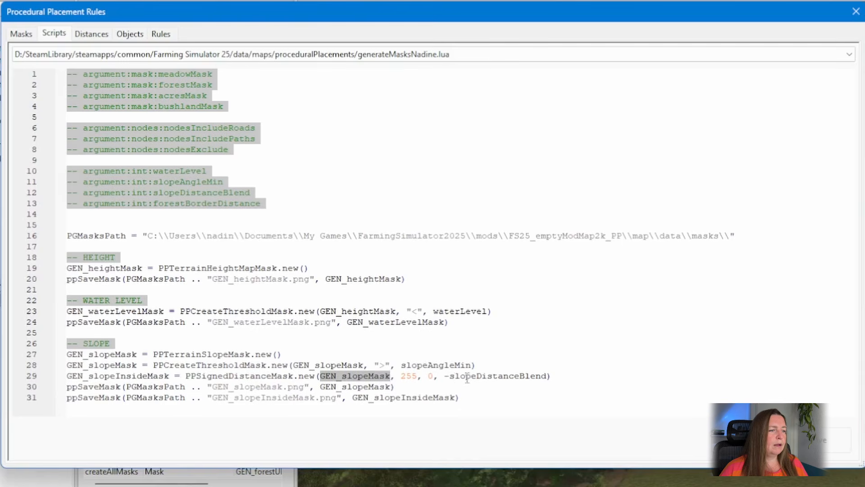
left_click(446, 376)
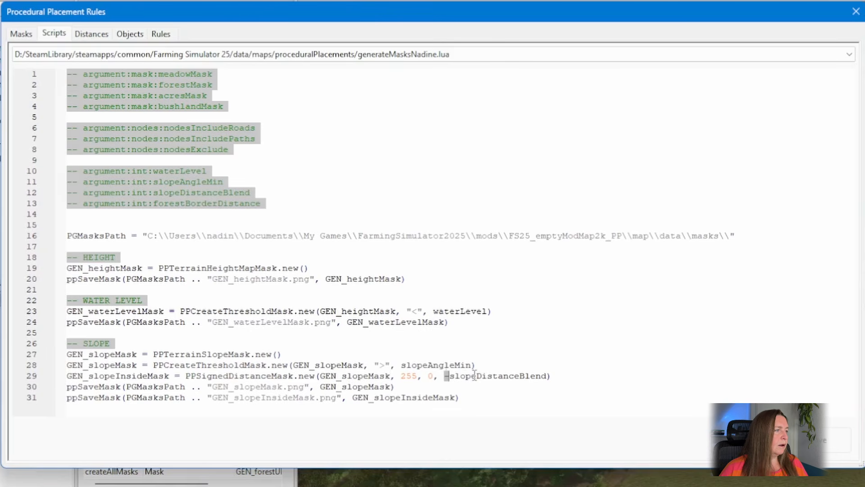
left_click(161, 33)
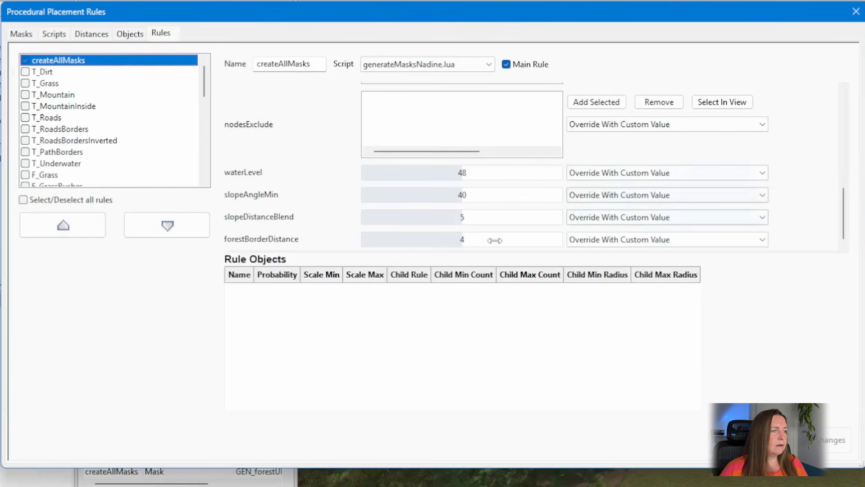
left_click(54, 35)
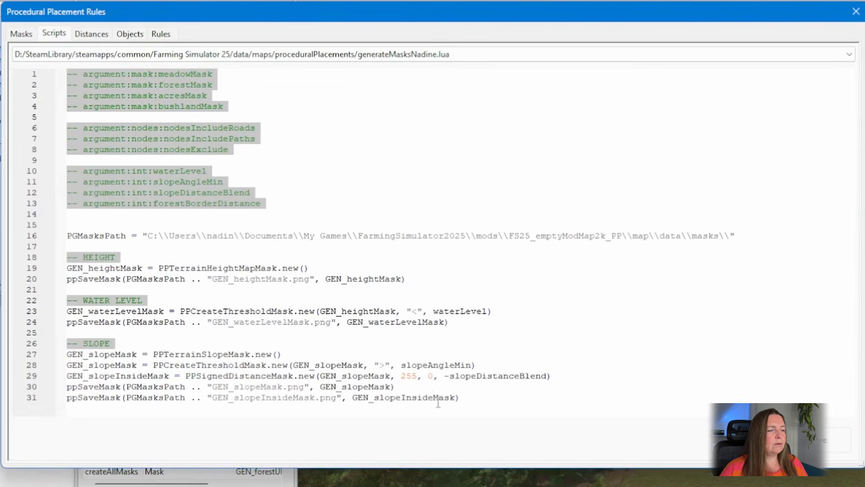
left_click(510, 403)
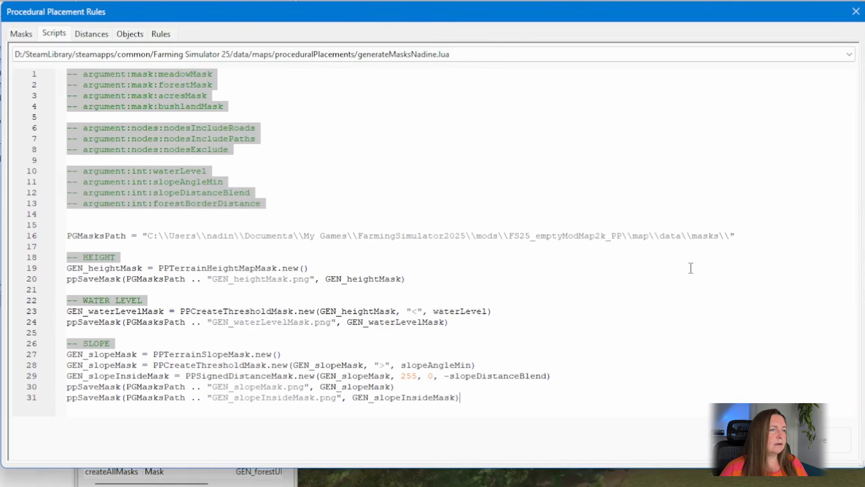
Close the placement rules and preview GEN_slopeMask, followed by GEN_slopeInsideMask, as the placement area to compare them on the riverbank terrain
left_click(855, 13)
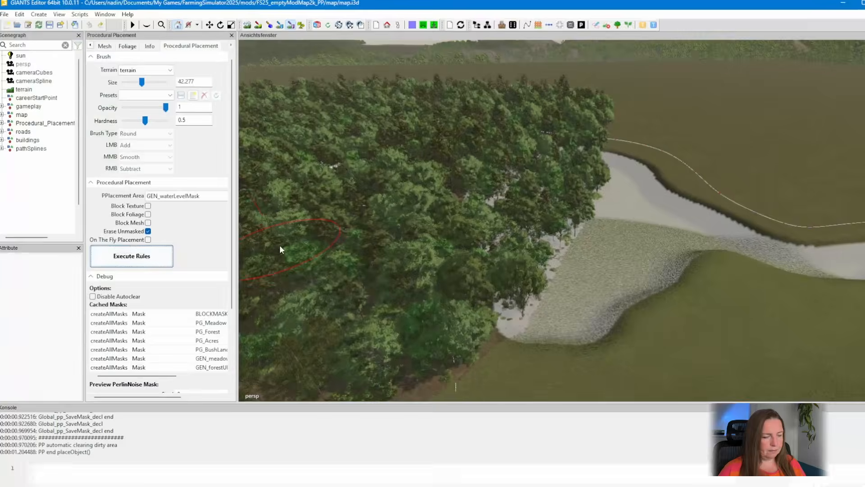
left_click_drag(834, 306, 330, 283, "alt")
left_click(191, 213)
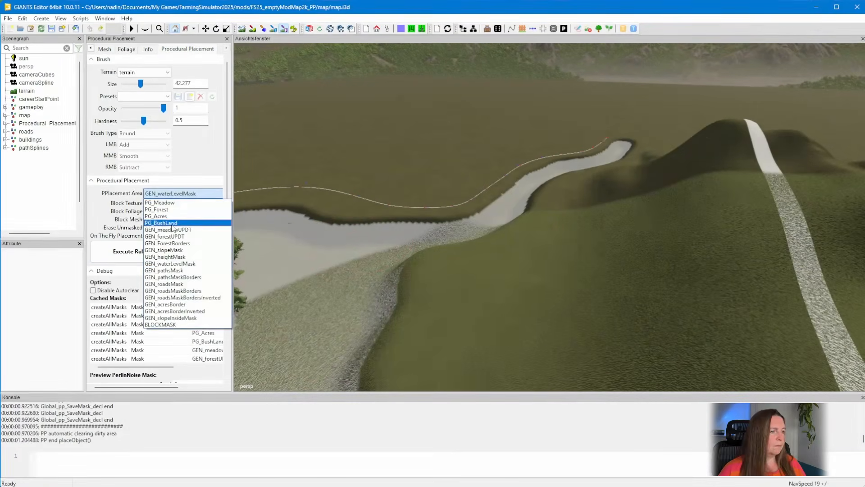
left_click(170, 249)
mouse_move(568, 277)
left_mouse_down("alt")
mouse_move(534, 280)
mouse_move(634, 277)
mouse_move(654, 265)
mouse_move(515, 289)
mouse_move(498, 300)
mouse_move(502, 284)
left_mouse_up("alt")
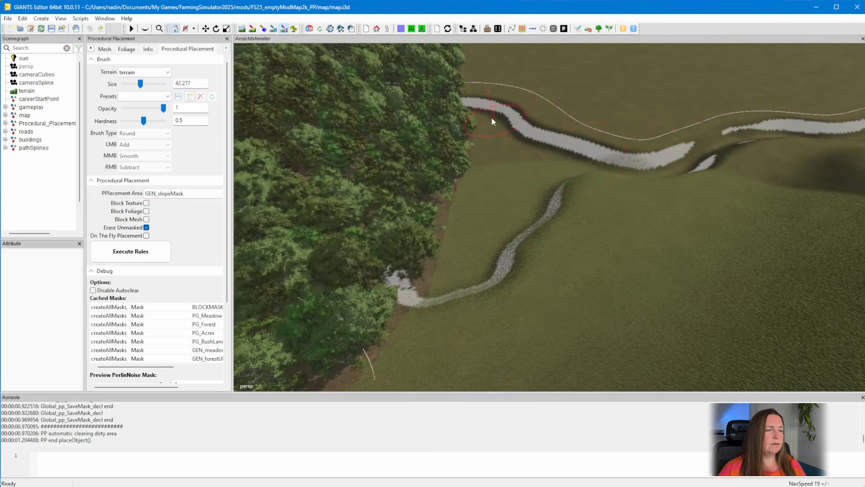
left_click(184, 194)
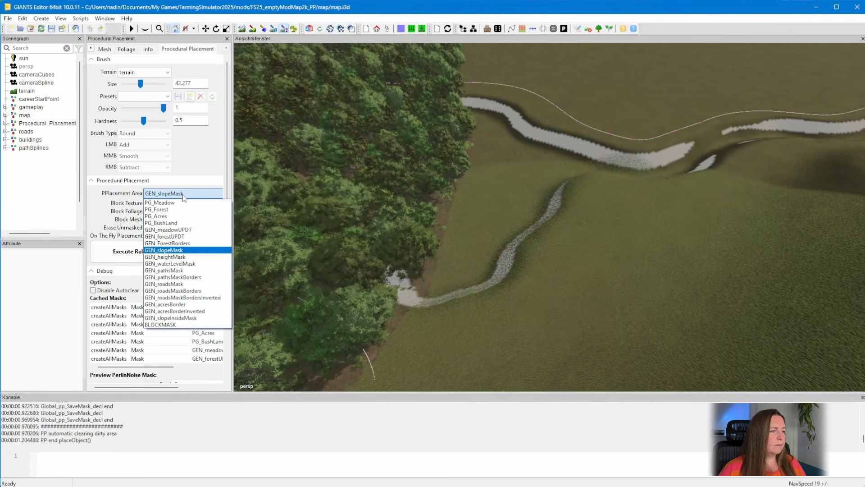
left_click(177, 317)
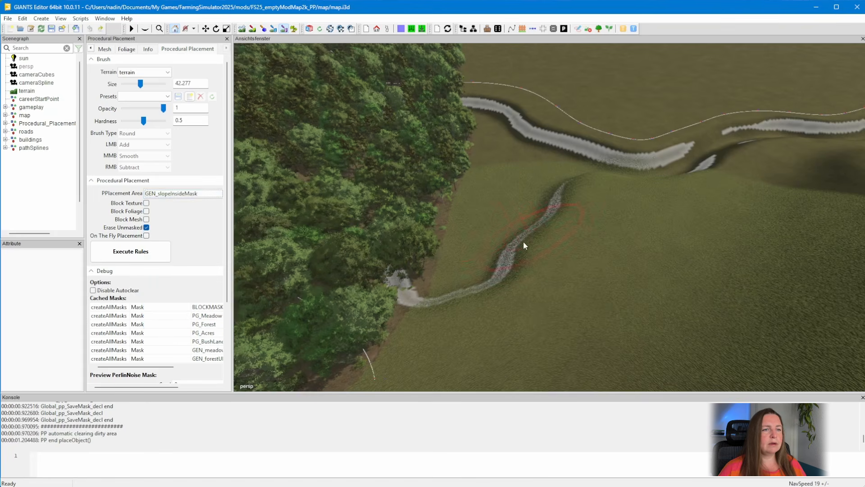
Inspect the GEN_slopeInsideMask preview across the terrain, from the riverbank around the forest to the road crossing with the building
left_click_drag(523, 242, 690, 237, "alt")
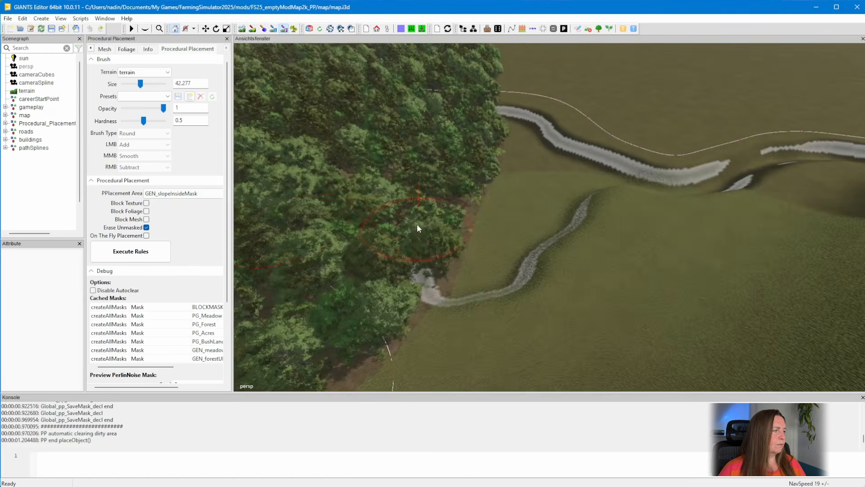
left_click(221, 285)
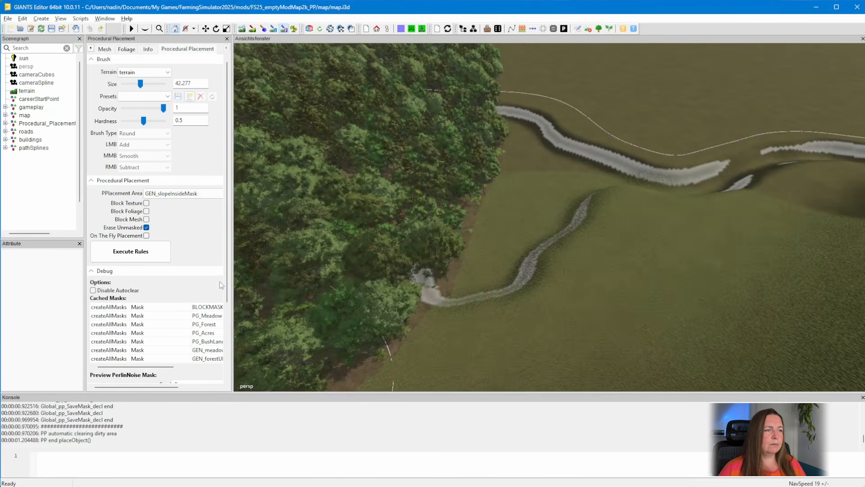
left_click_drag(401, 291, 220, 280, "alt")
right_click_drag(398, 267, 147, 294, "alt")
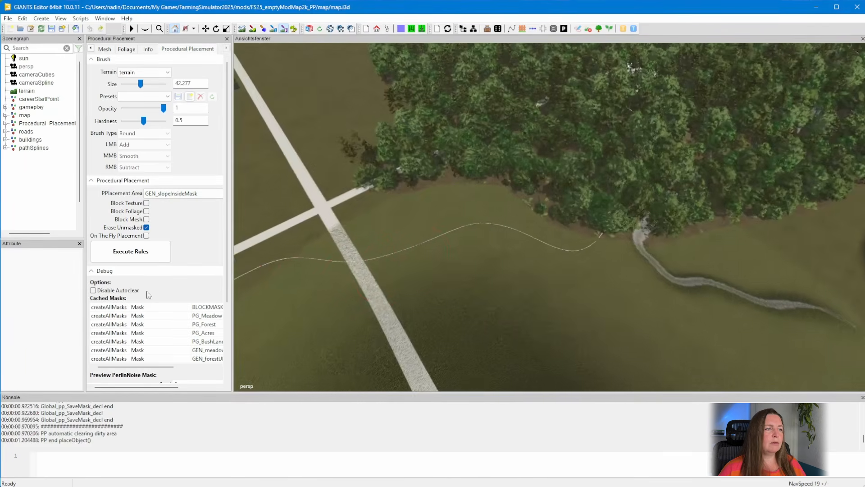
middle_click_drag(406, 260, 767, 179, "alt")
left_click_drag(767, 180, 588, 239, "alt")
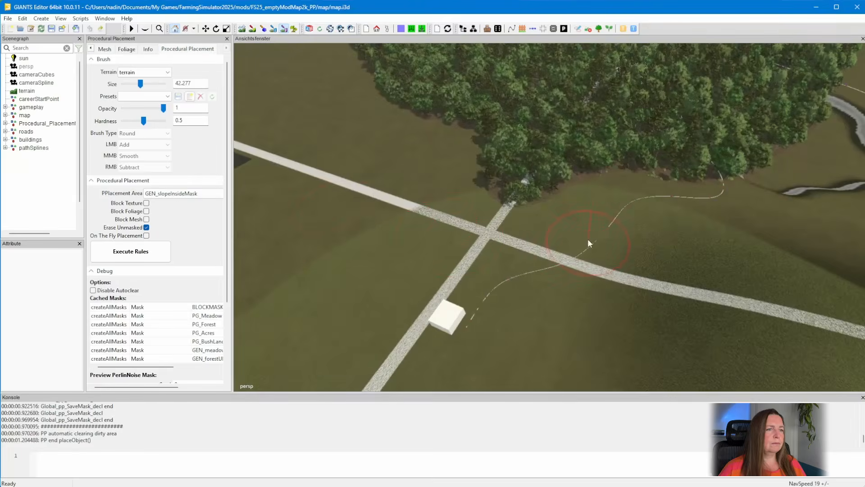
left_click(76, 84)
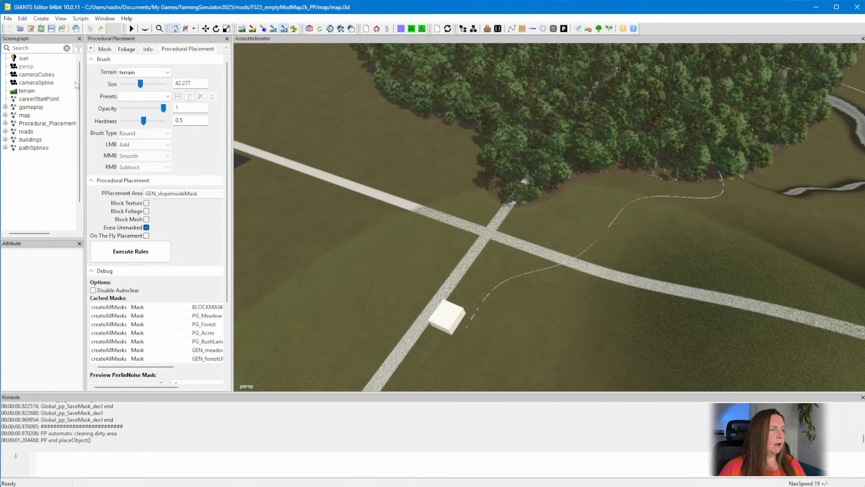
Reopen the procedural placement scripts and copy the ROADS section, lines 40 to 57, from generateAllMasksFSNAS.lua
left_click(106, 18)
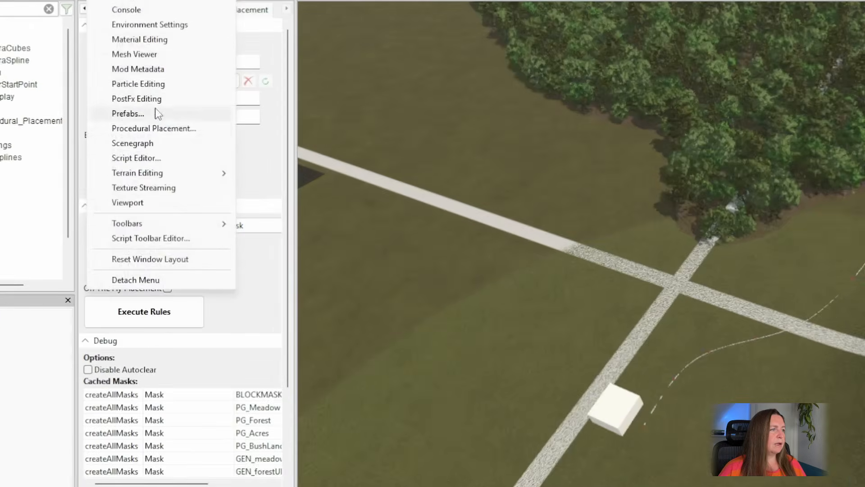
left_click(155, 129)
left_click(54, 33)
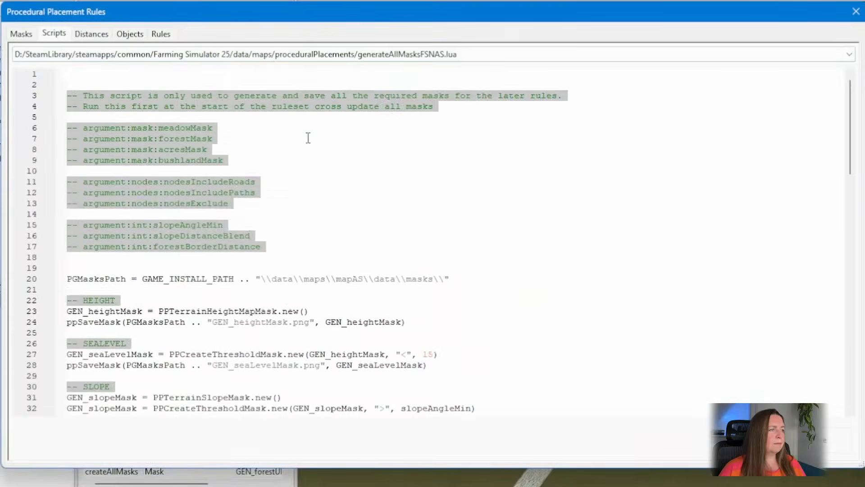
scroll(331, 241, "down", 4)
scroll(330, 241, "down", 7)
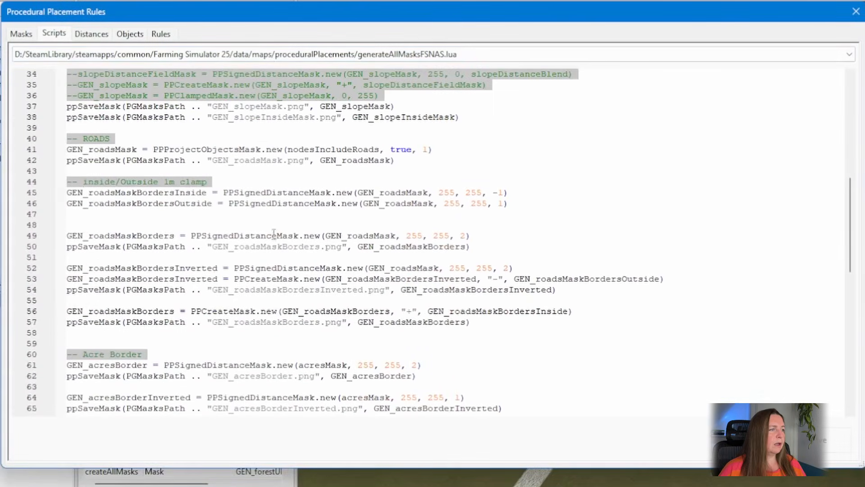
left_click_drag(68, 134, 471, 321)
key("ctrl+c")
Paste the copied ROADS section at the end of the custom mask generation script, below the SLOPE block
left_click(316, 54)
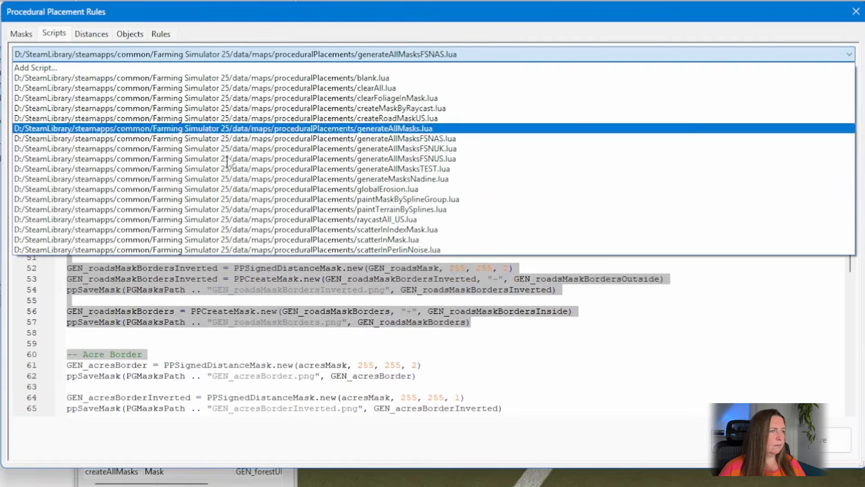
left_click(316, 178)
left_click(432, 412)
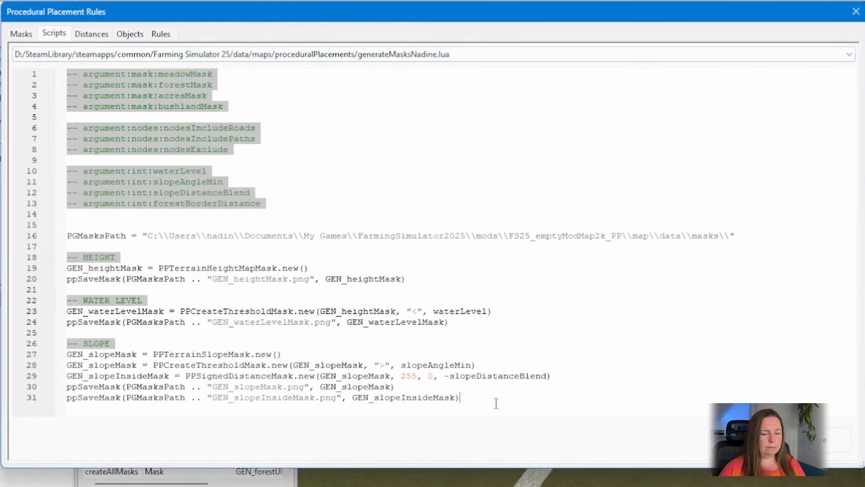
key("Return")
key("Return")
key("ctrl+v")
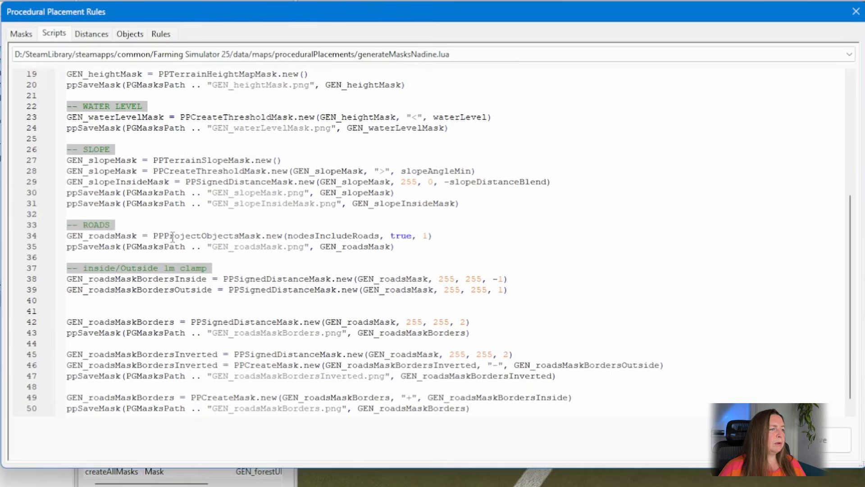
Examine the GEN_roadsMask line, its PPProjectObjectsMask call with nodesIncludeRoads and true, and the matching nodes argument in the script header
double_click(233, 235)
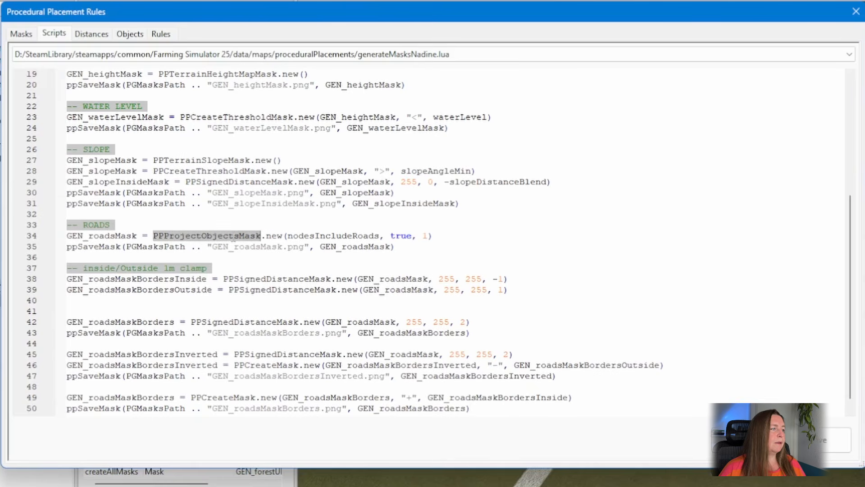
double_click(107, 236)
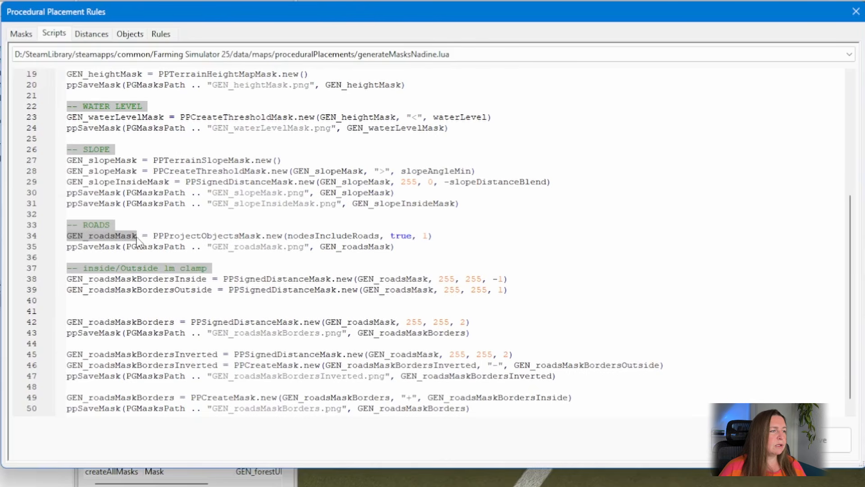
double_click(347, 235)
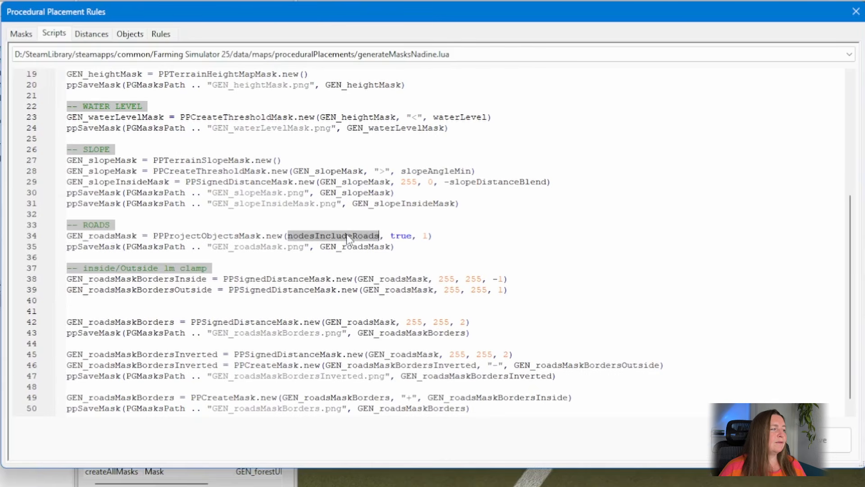
scroll(348, 239, "up", 6)
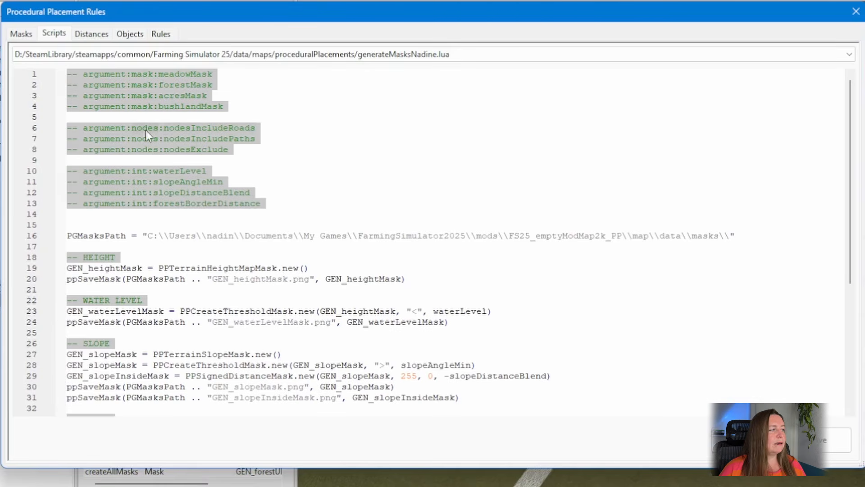
scroll(307, 212, "down", 2)
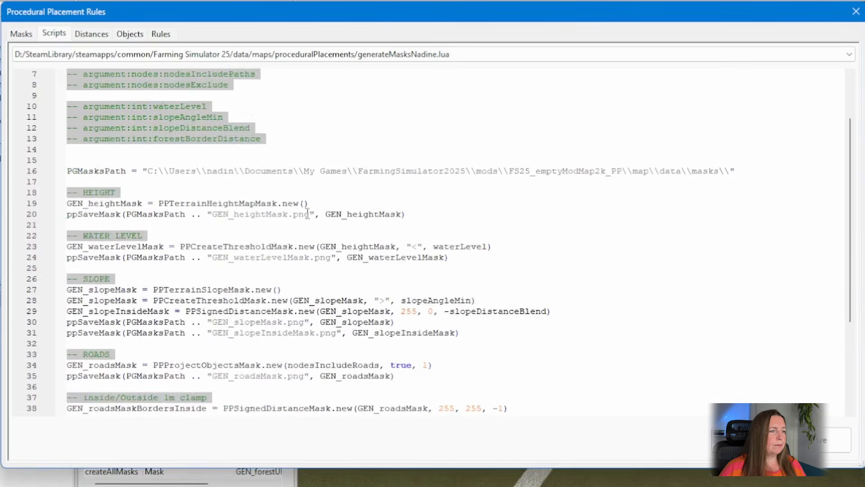
scroll(308, 211, "down", 2)
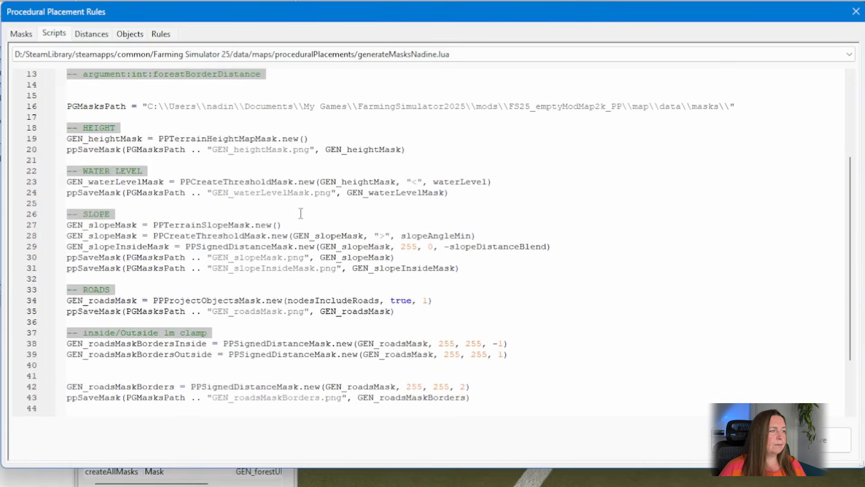
double_click(408, 300)
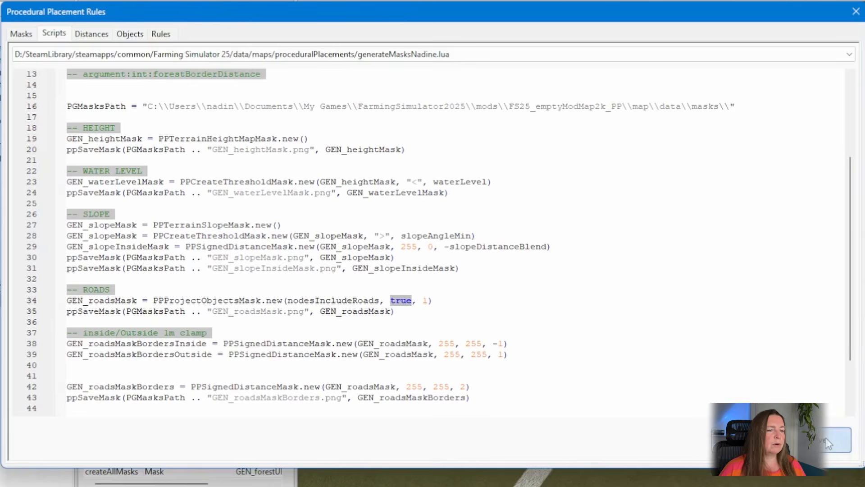
Remove the roads and buildings entries from the nodesIncludeRoads argument of the createAllMasks rule
left_click(165, 35)
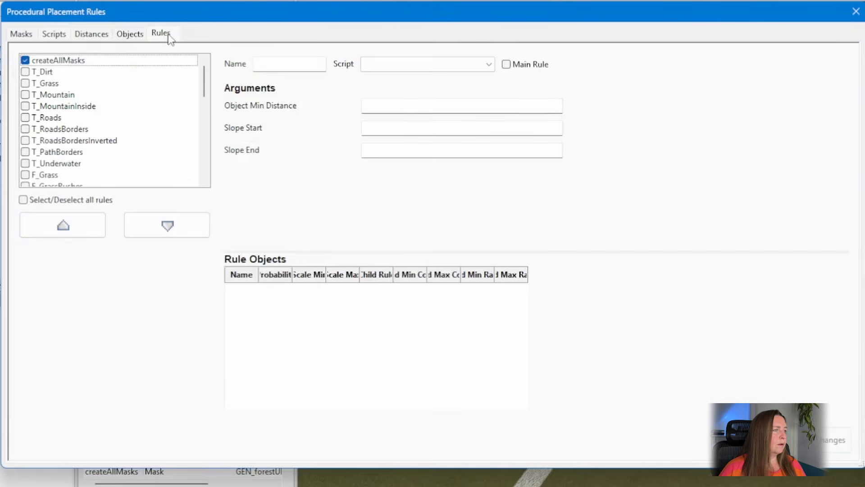
left_click(92, 61)
scroll(846, 130, "down", 1)
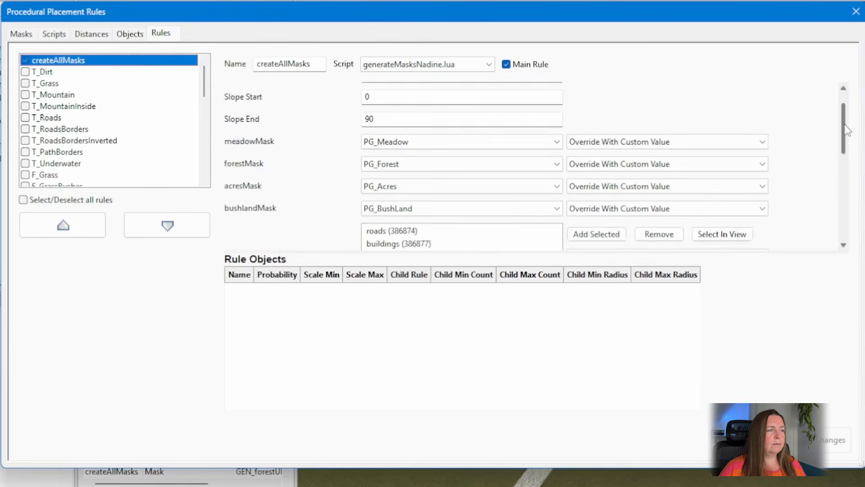
scroll(846, 130, "down", 3)
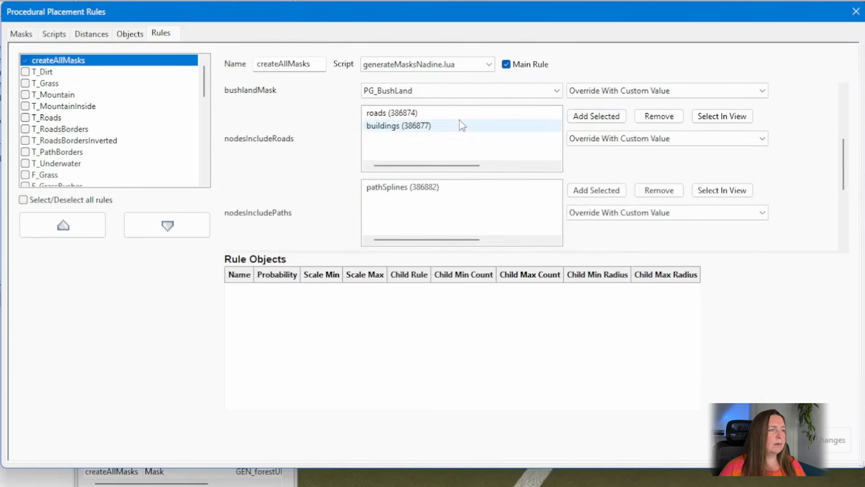
left_click(504, 112)
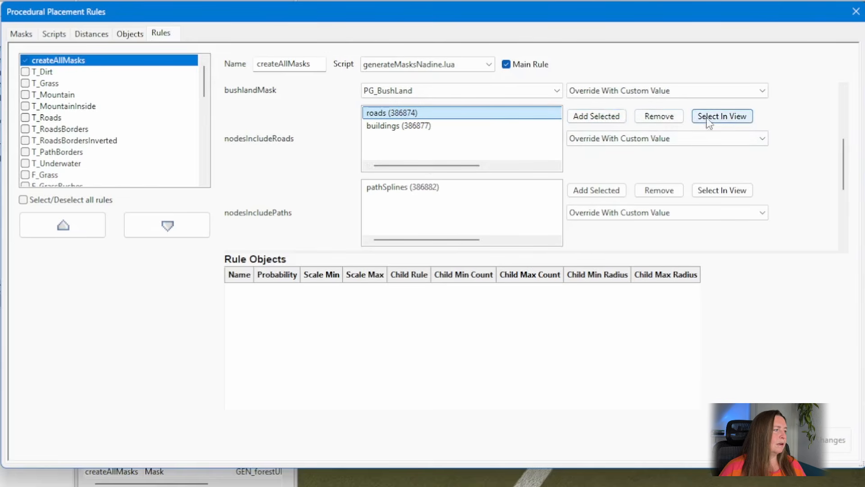
left_click(647, 116)
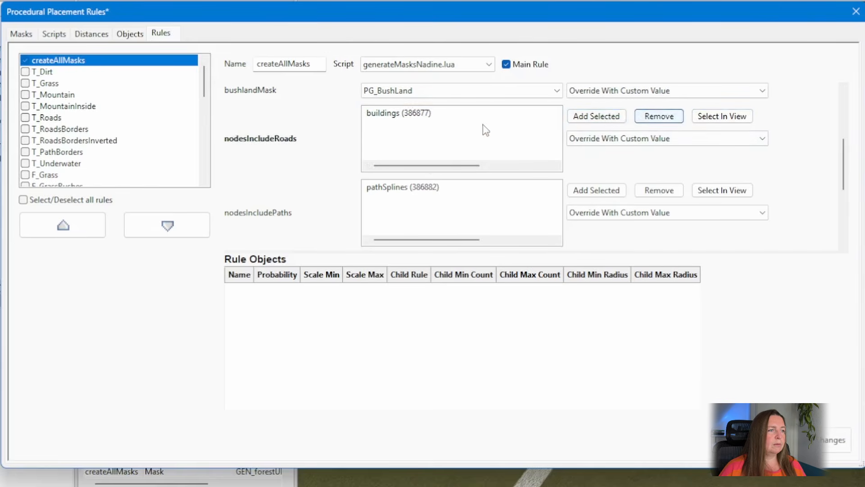
left_click(534, 116)
left_click(658, 116)
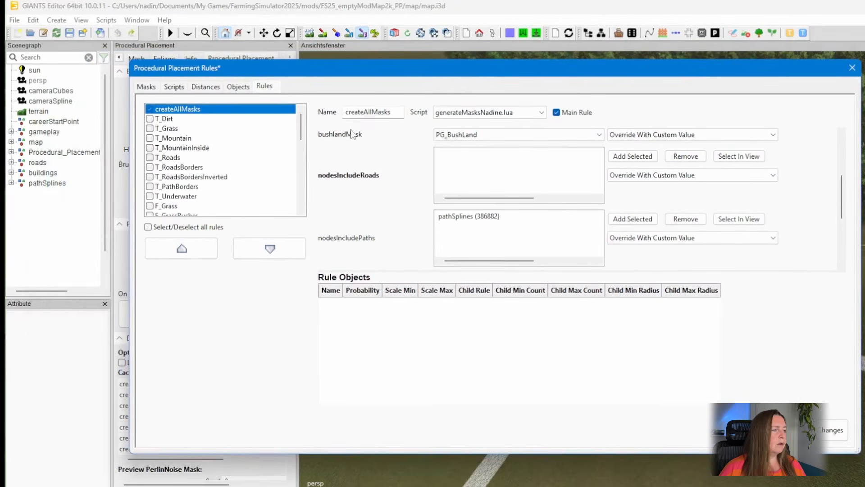
Add the roads and buildings groups from the scenegraph to the nodesIncludeRoads argument and save the rule changes
left_click(8, 173)
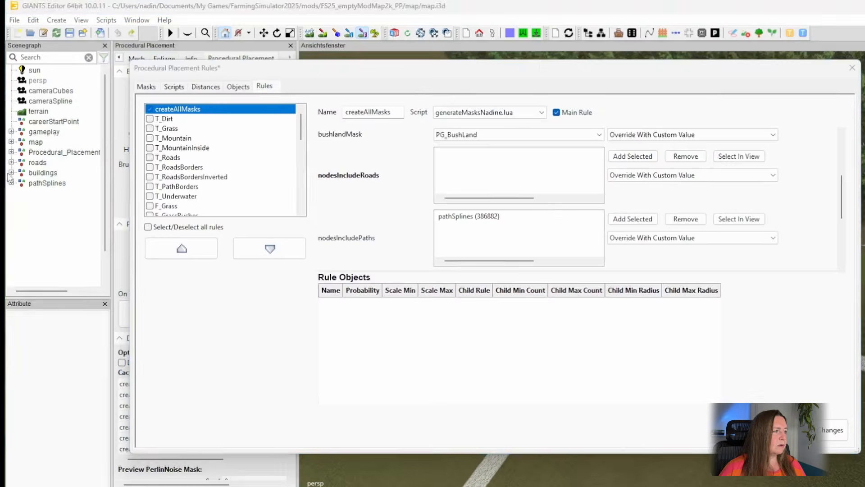
left_click(36, 163)
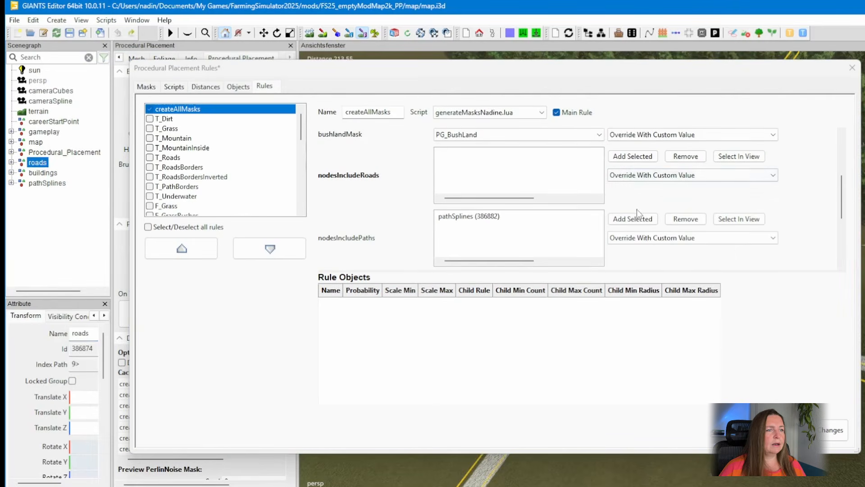
left_click(630, 156)
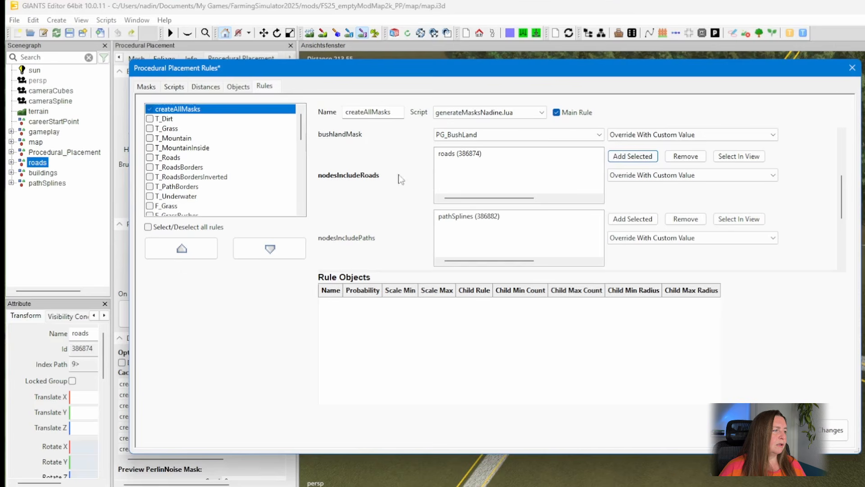
left_click(46, 174)
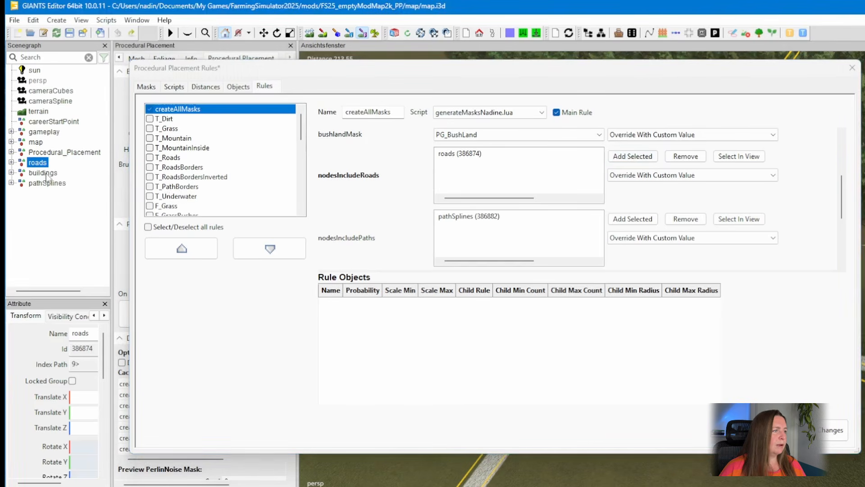
left_click(45, 174)
left_click(618, 158)
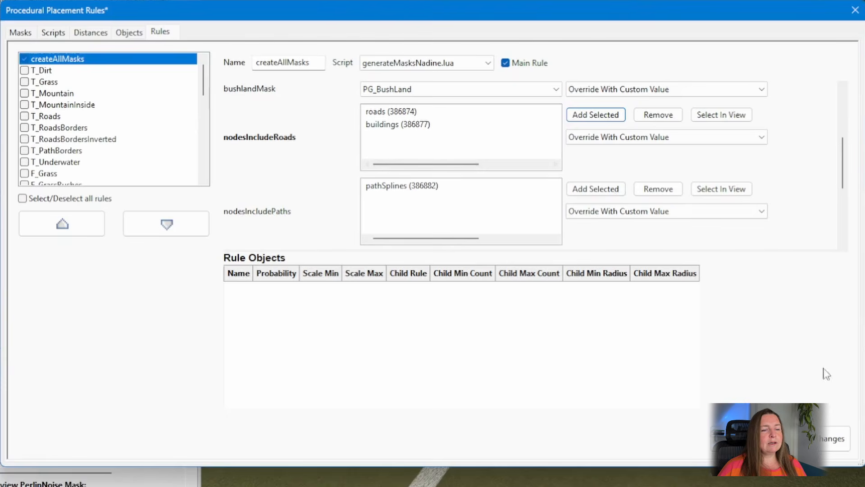
left_click(834, 438)
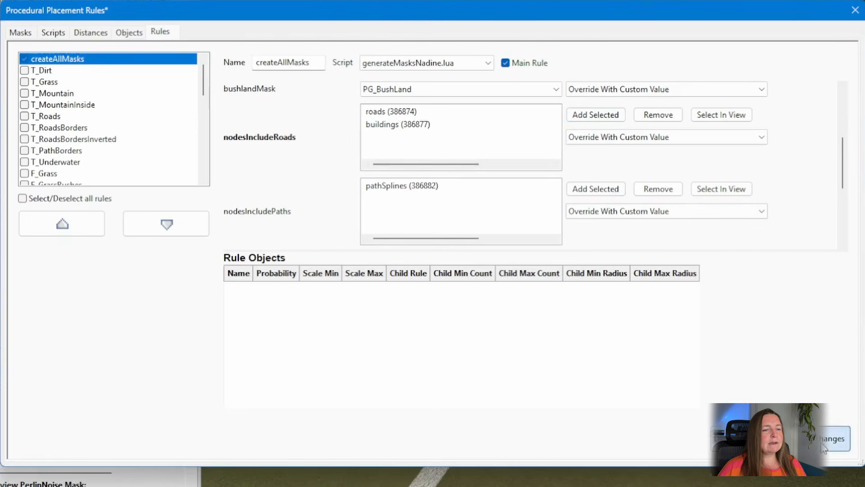
Examine the road border lines in the custom script, comparing GEN_roadsMask with the GEN_roadsMaskBordersInside PPSignedDistanceMask call
left_click(54, 32)
scroll(425, 199, "down", 3)
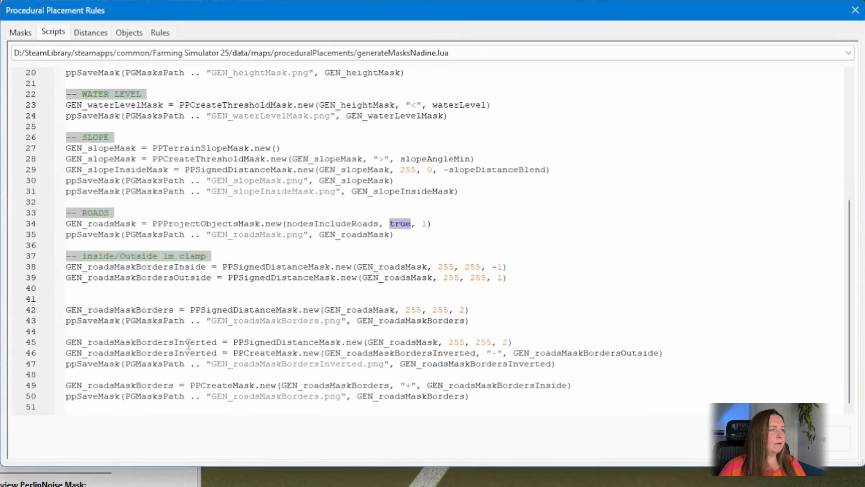
left_click(164, 298)
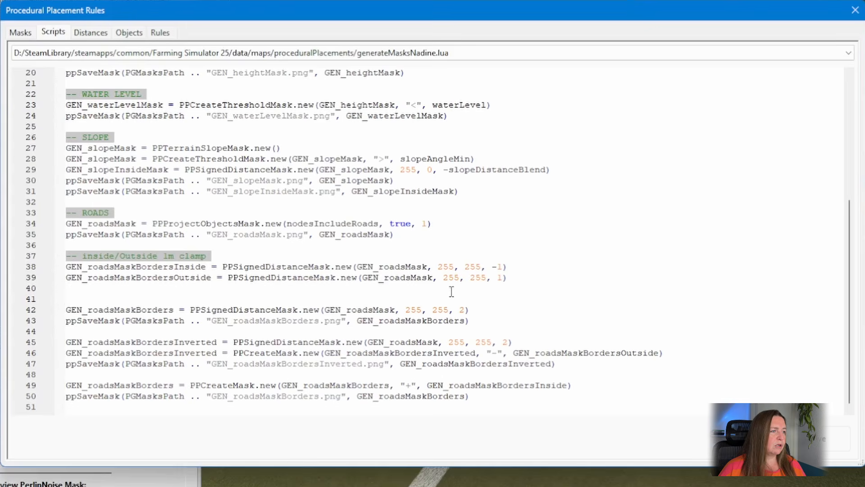
double_click(113, 224)
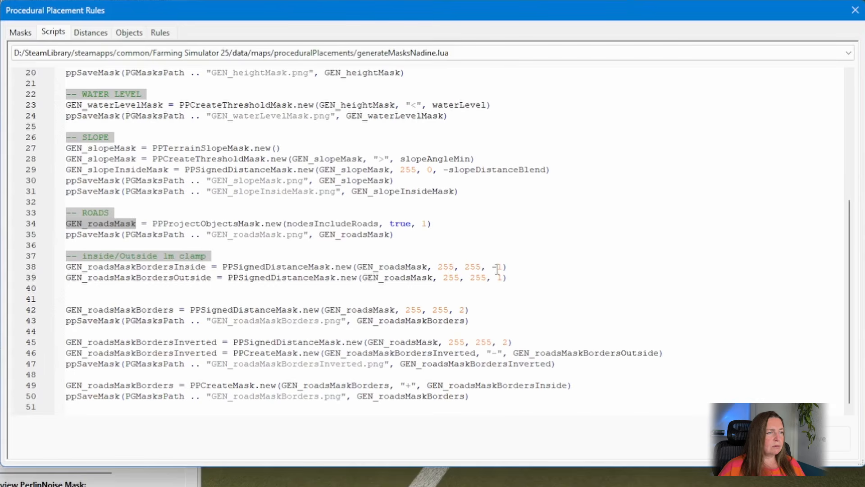
left_click_drag(519, 264, 67, 269)
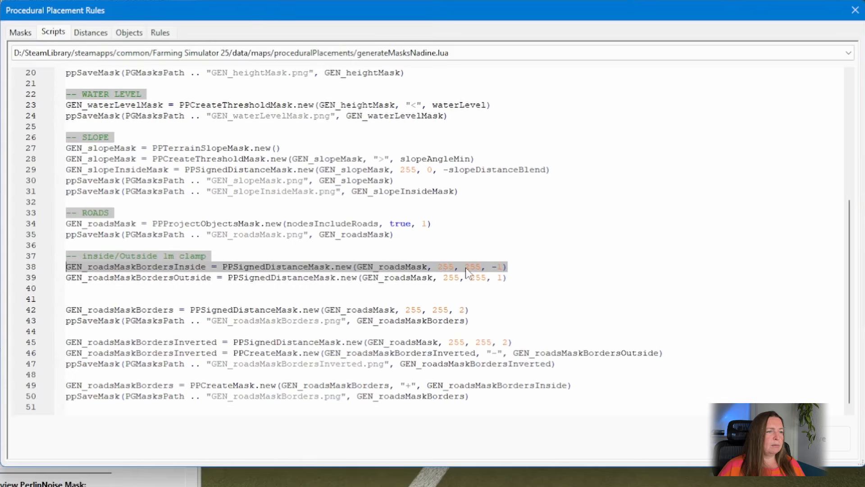
left_click(487, 271)
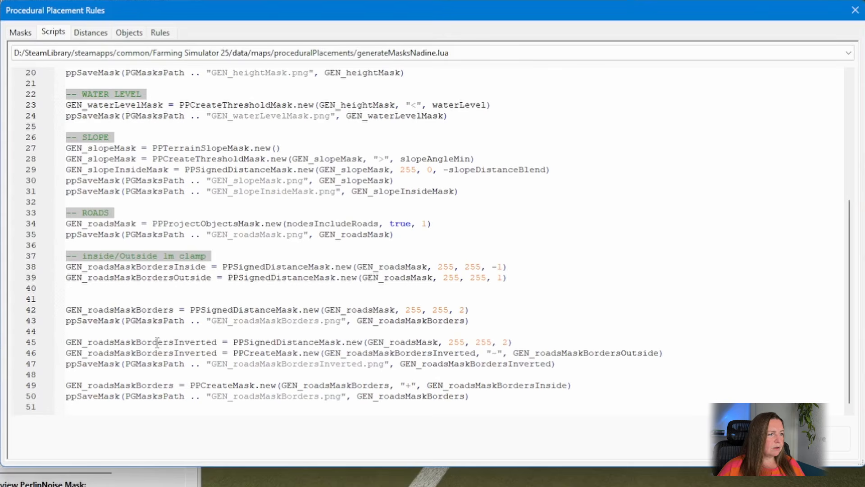
Insert a copy of the GEN_roadsMaskBorders ppSaveMask line directly below the GEN_roadsMaskBordersInside definition
double_click(171, 267)
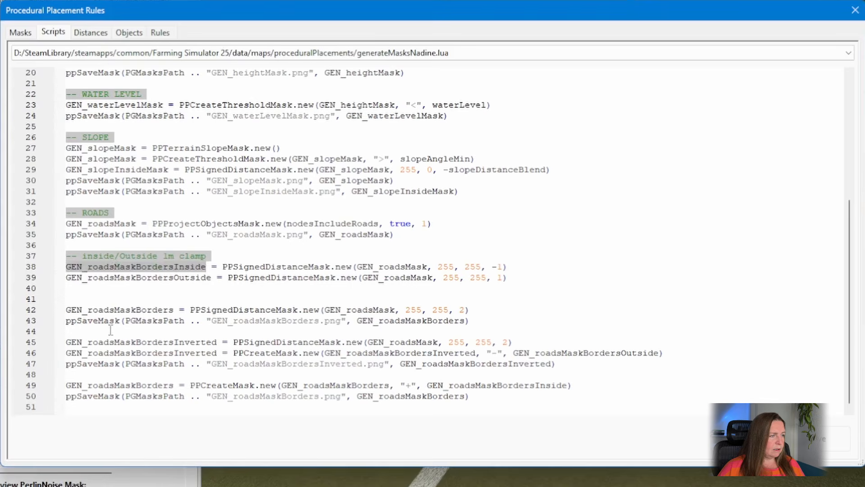
left_click(518, 259)
left_click(544, 268)
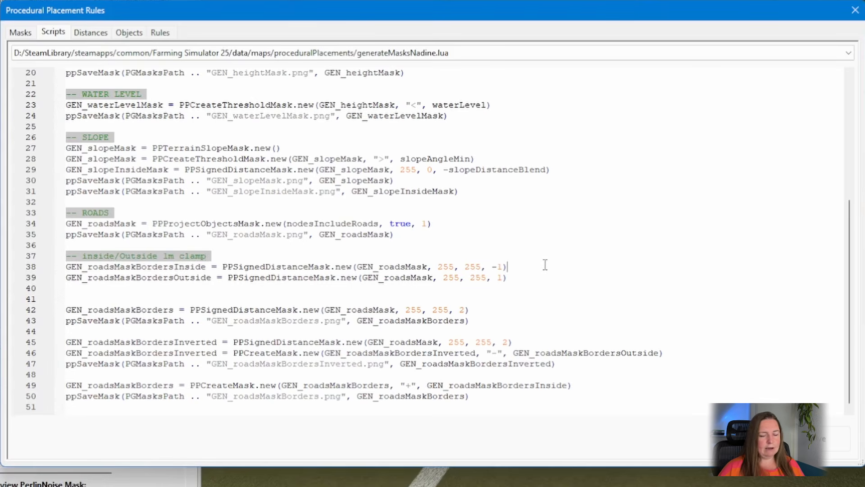
key("Return")
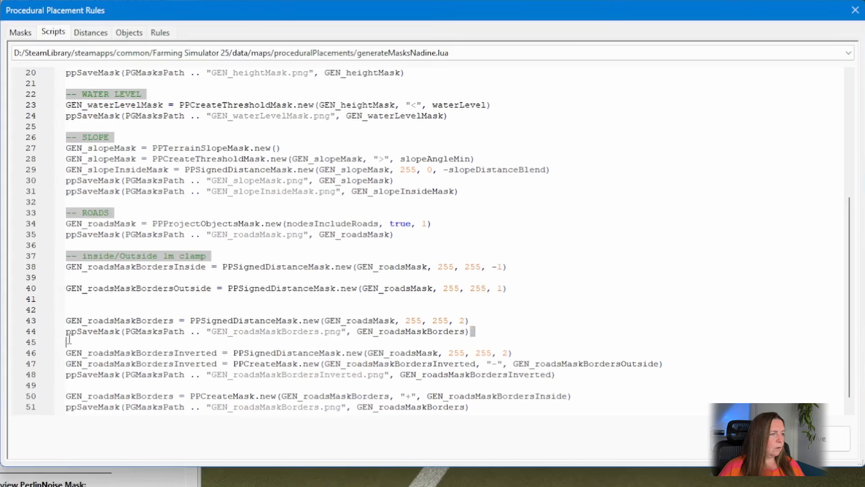
left_click(60, 335)
key("ctrl+c")
left_click(85, 278)
key("ctrl+v")
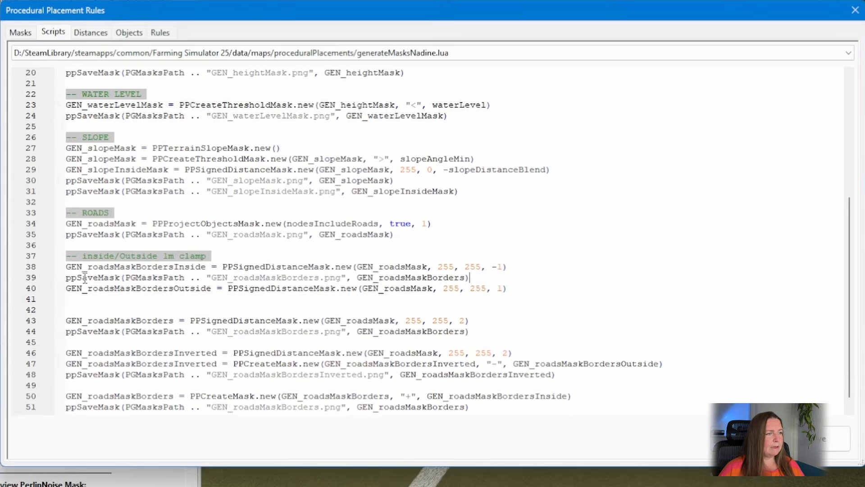
Change both the mask argument and the PNG file name in the inserted save line to GEN_roadsMaskBordersInside
double_click(136, 266)
key("ctrl+c")
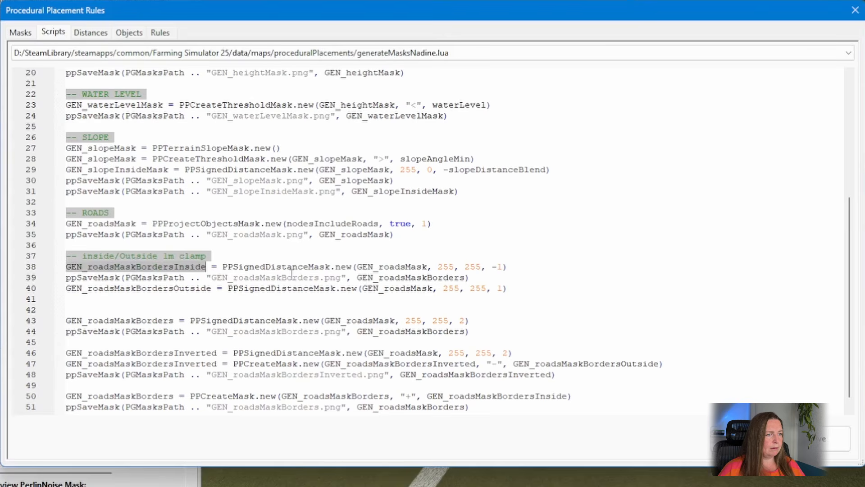
double_click(411, 279)
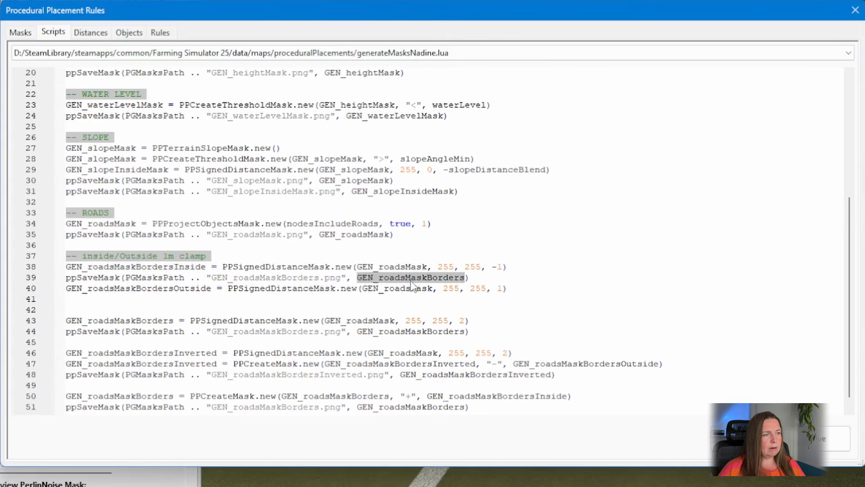
key("ctrl+v")
double_click(278, 279)
key("ctrl+v")
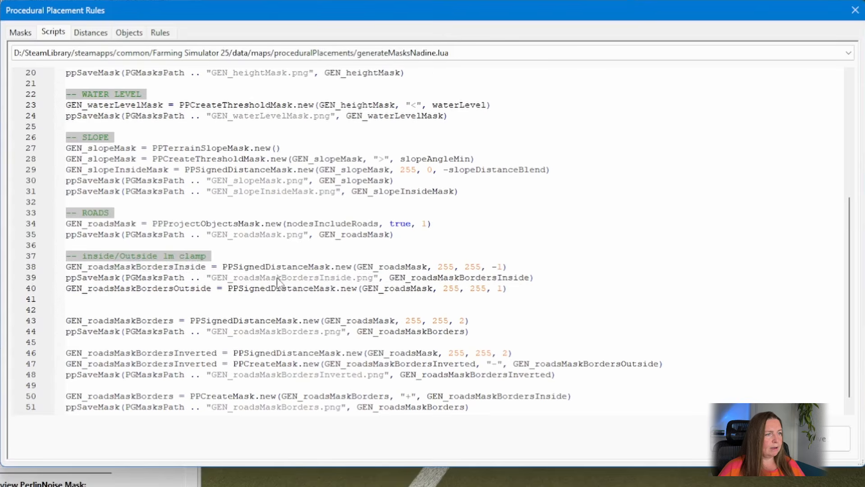
Add a blank line below the inside-border block and rename its mask to GEN_roadsMaskBorders in the definition, file name and save argument
left_click(561, 277)
key("Return")
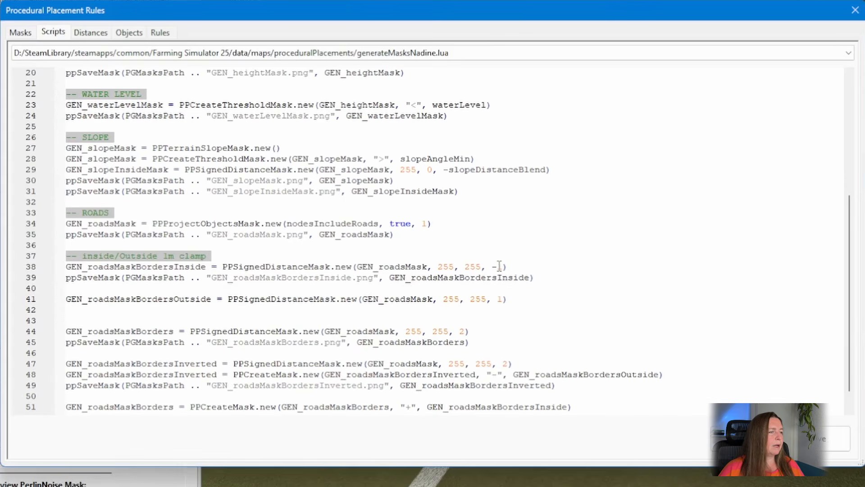
double_click(160, 332)
key("ctrl+c")
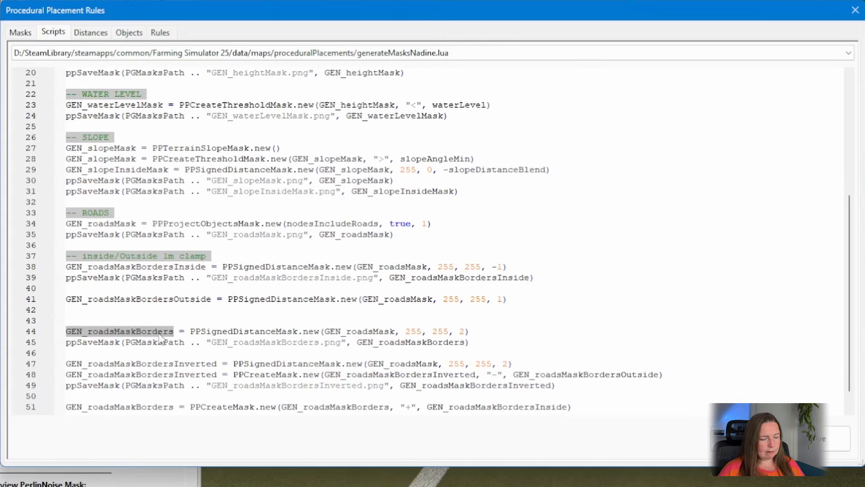
double_click(149, 267)
key("ctrl+v")
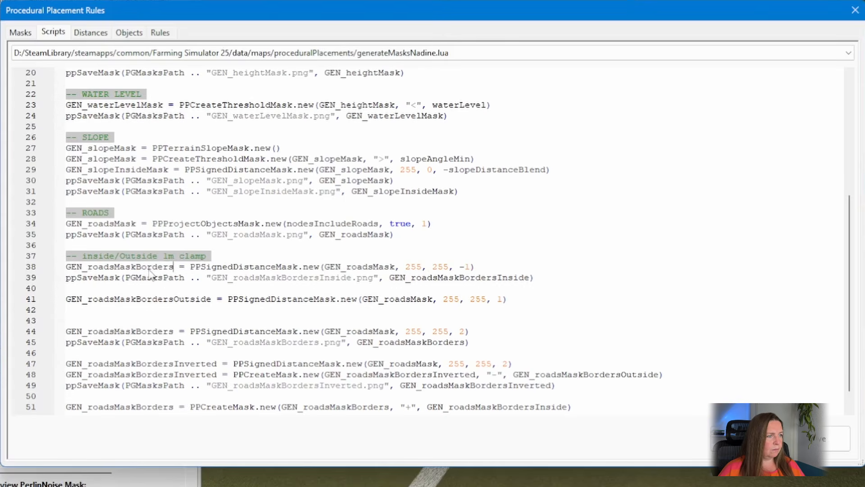
double_click(279, 278)
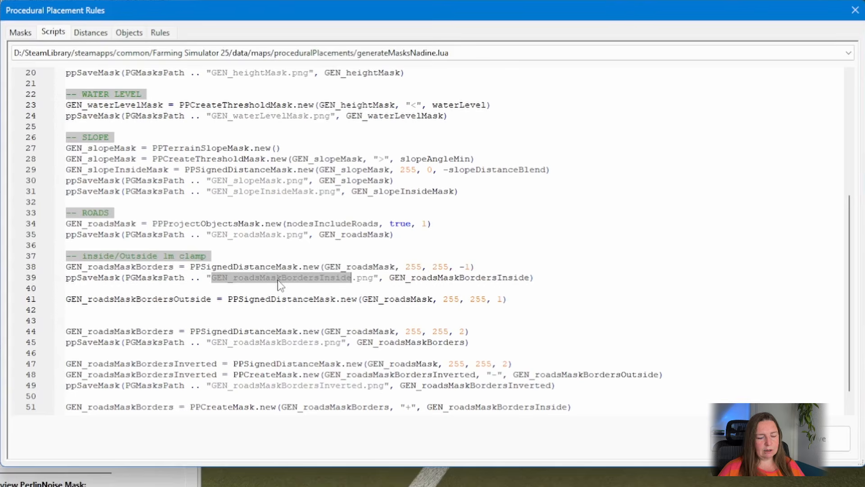
key("ctrl+v")
double_click(424, 278)
key("ctrl+v")
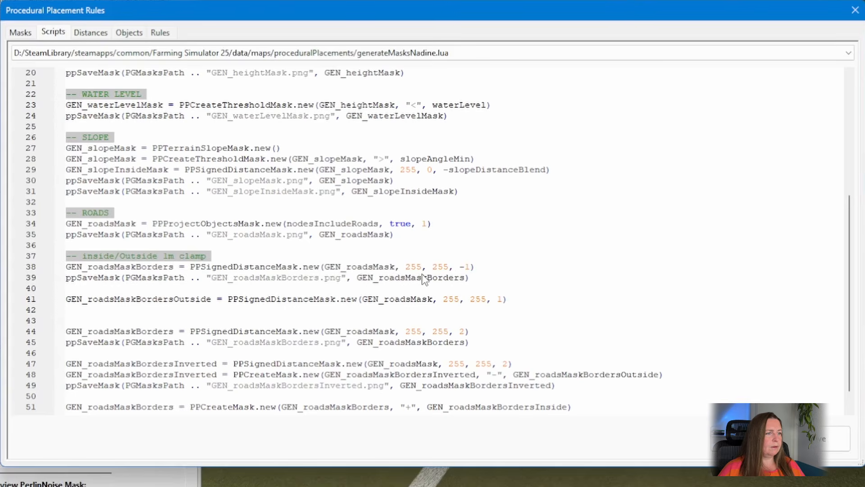
Copy the script's final PPCreateMask and ppSaveMask lines for GEN_roadsMaskBorders into blank space below the first road border block
left_click(111, 290)
key("Return")
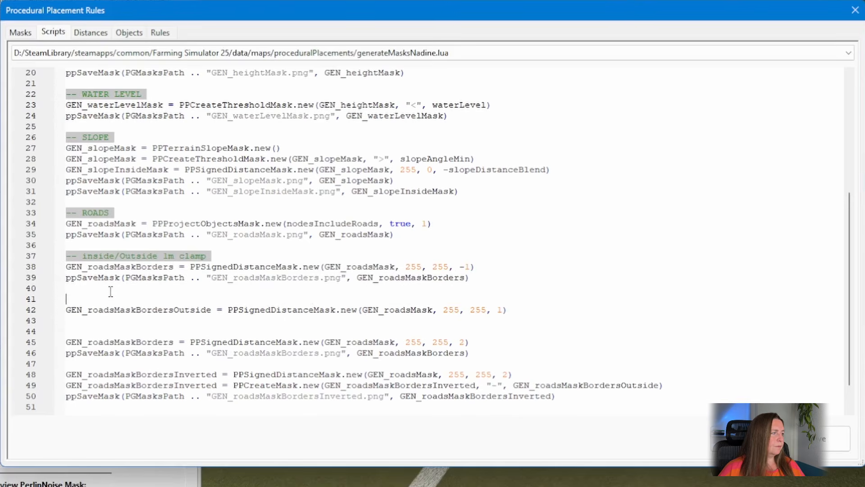
key("Return")
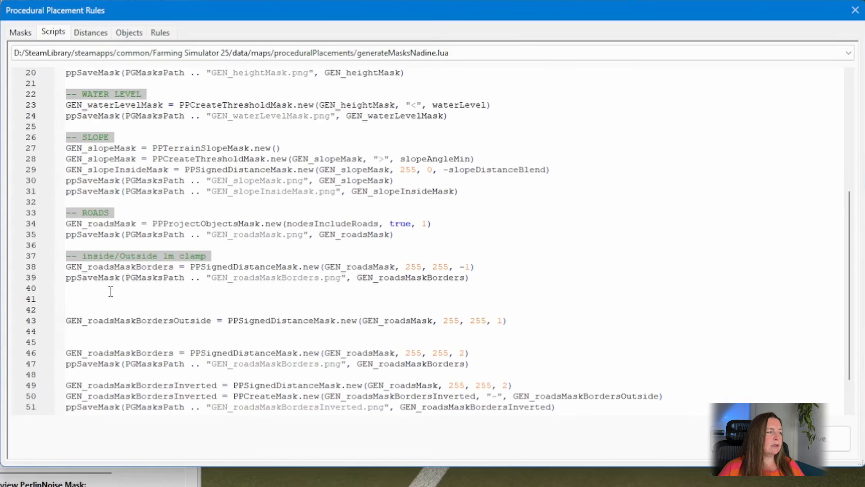
scroll(230, 284, "down", 2)
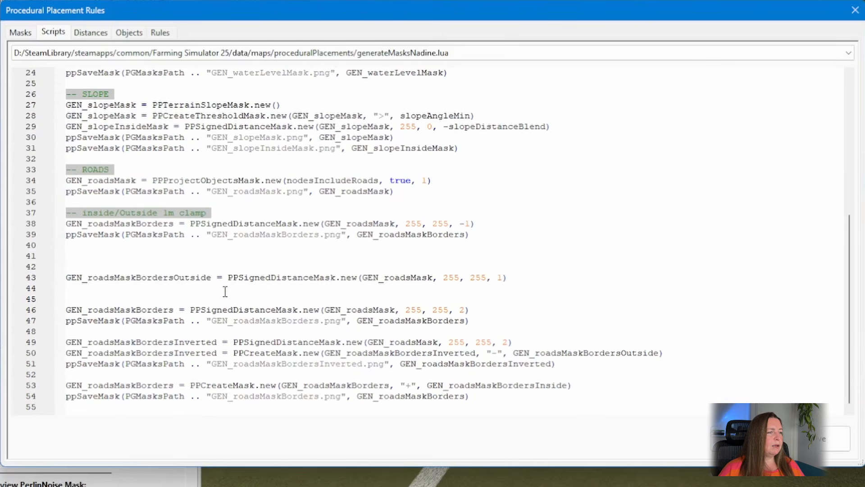
double_click(210, 385)
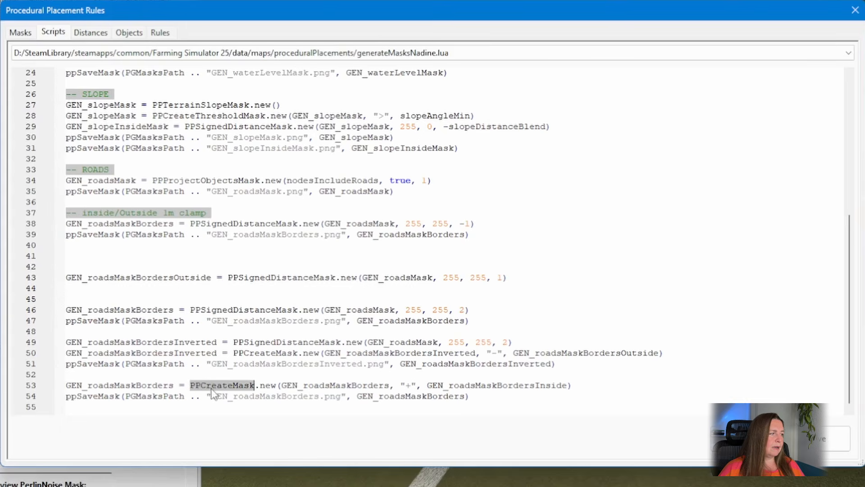
left_click_drag(490, 397, 66, 385)
key("ctrl+c")
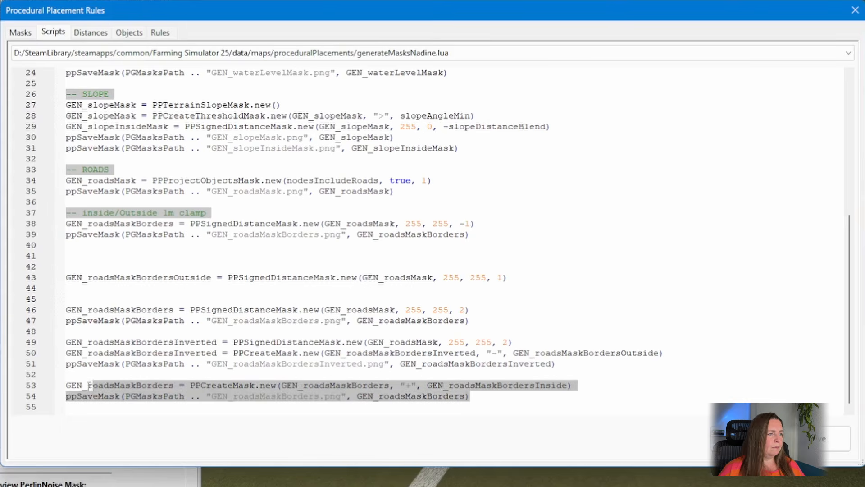
left_click(104, 256)
key("ctrl+v")
key("Return")
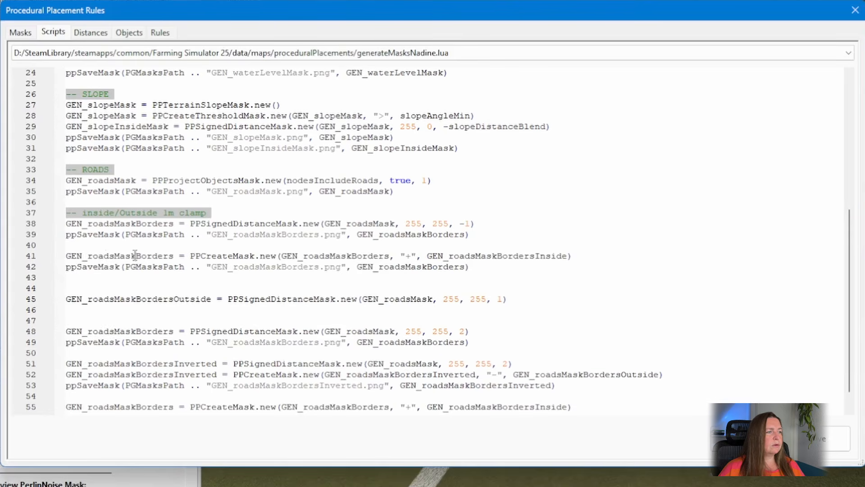
Replace the result variable and the first source mask of the copied PPCreateMask line with GEN_roadsMask
scroll(136, 248, "down", 1)
double_click(131, 232)
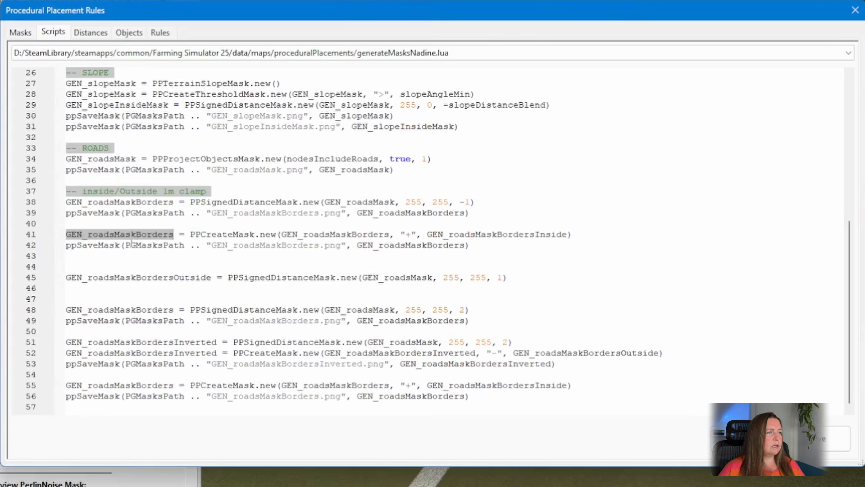
double_click(113, 160)
key("ctrl+c")
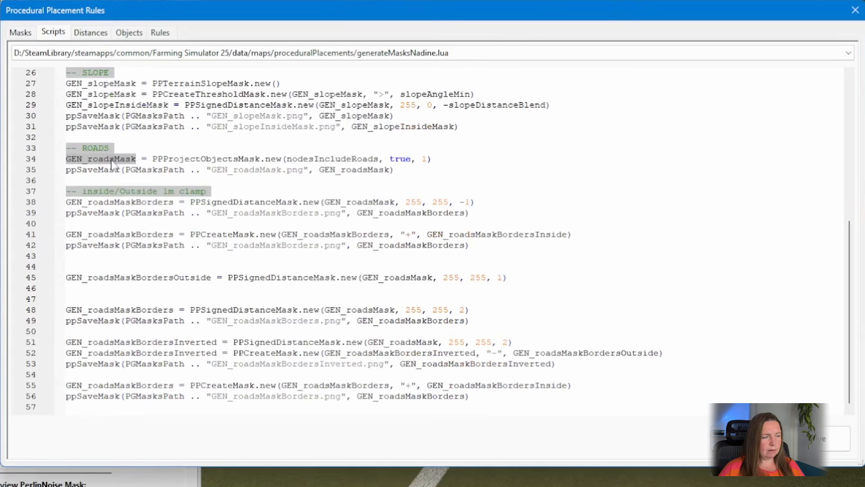
left_click(115, 233)
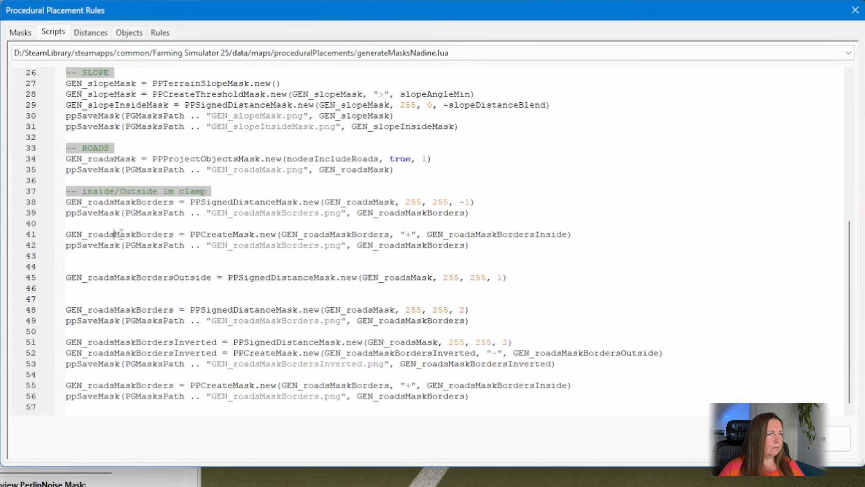
double_click(315, 234)
key("ctrl+v")
double_click(150, 234)
key("ctrl+v")
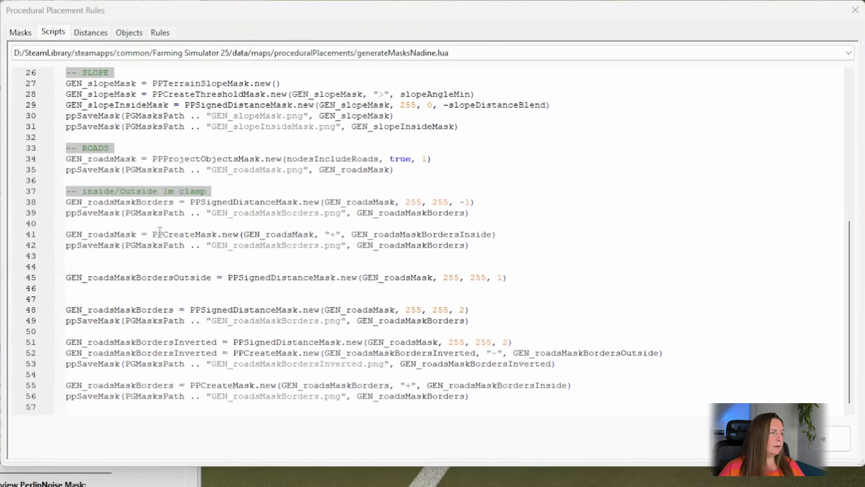
Set the copied PPCreateMask line's second source mask to GEN_roadsMaskBorders and its operator to "-"
left_click(121, 203)
double_click(121, 204)
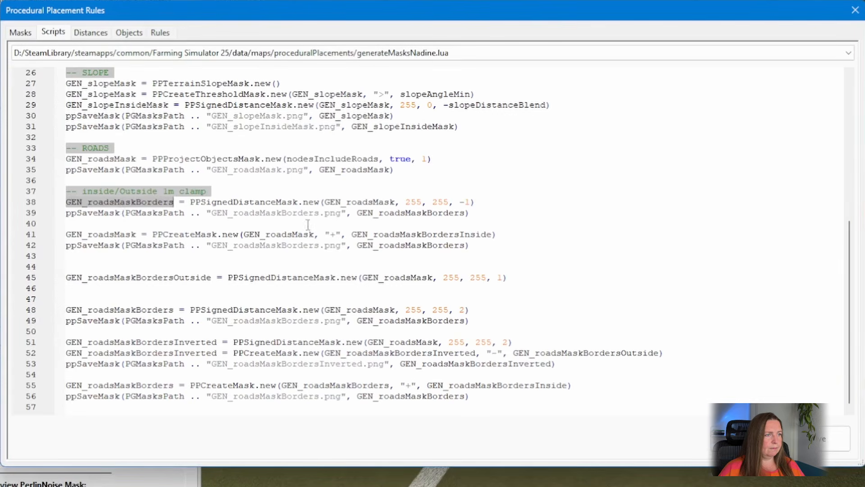
key("ctrl+c")
double_click(408, 235)
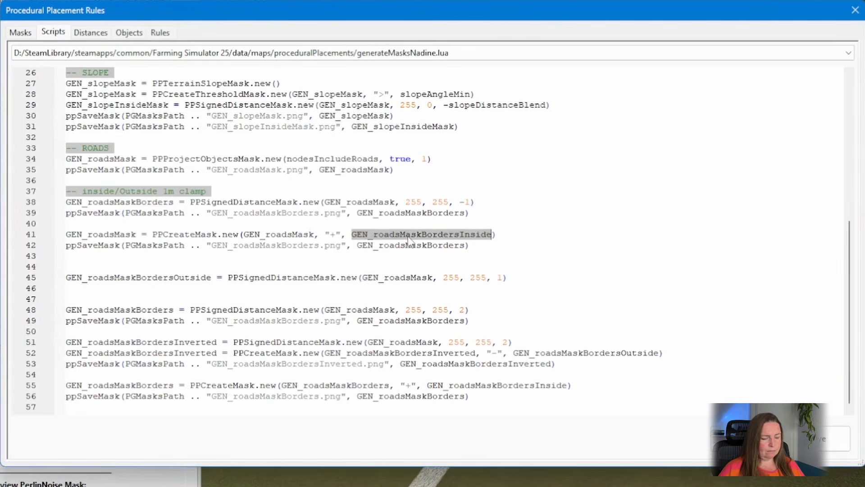
key("ctrl+v")
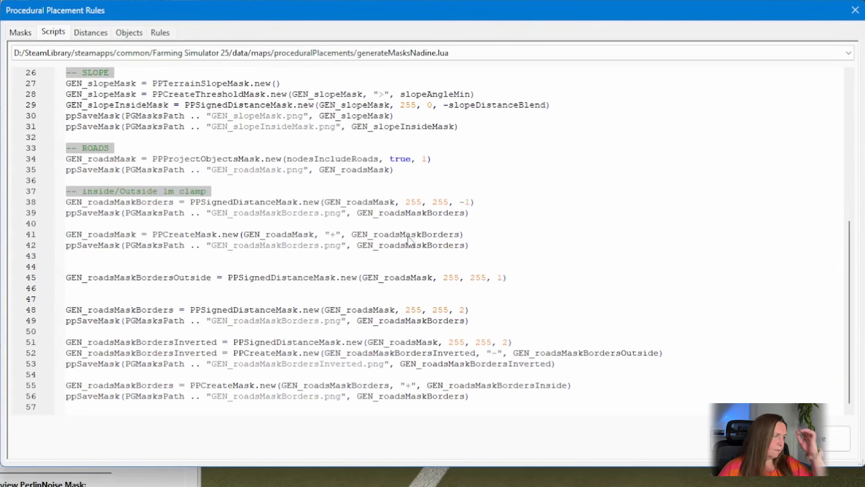
double_click(331, 234)
type("-")
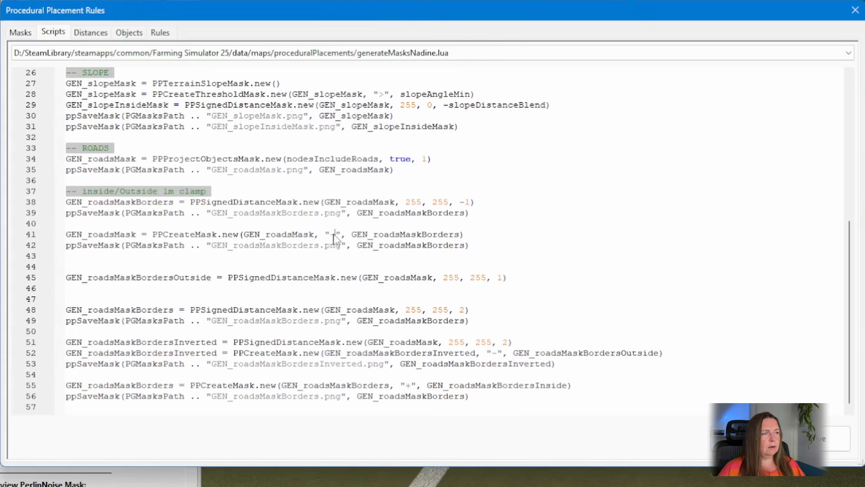
Check the operators PPCreateMask accepts and set the one between GEN_roadsMask and GEN_roadsMaskBorders to "and not"
double_click(294, 238)
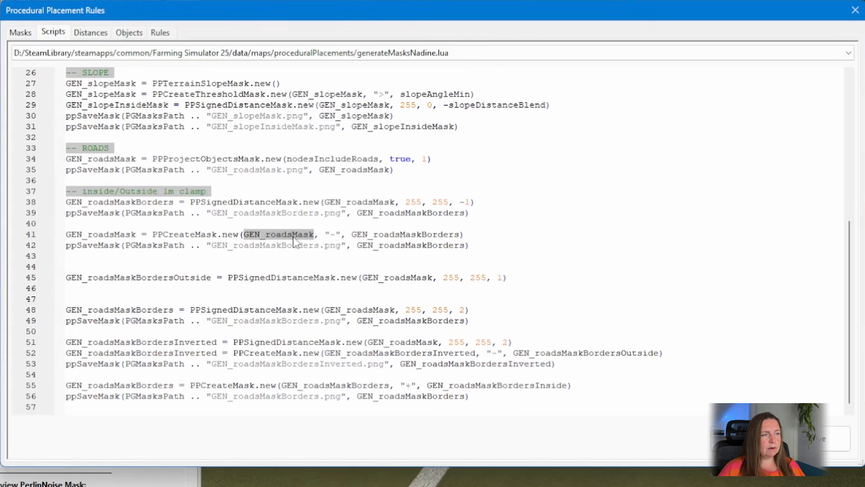
double_click(380, 238)
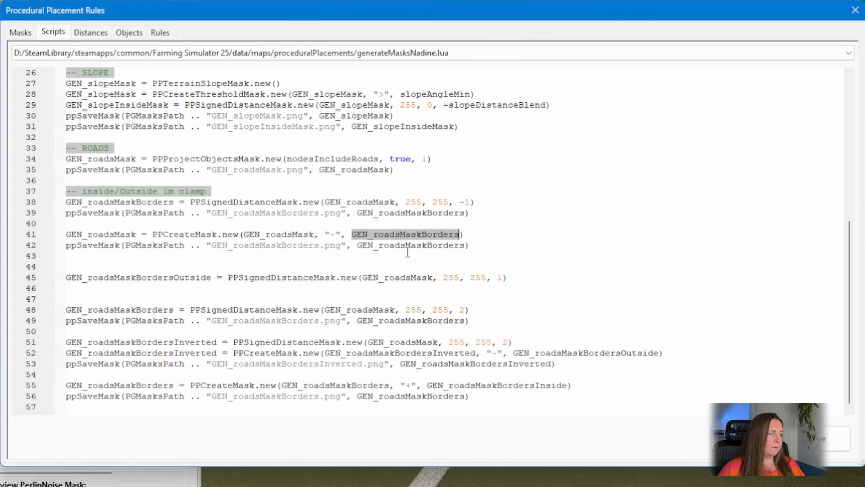
left_click(246, 234)
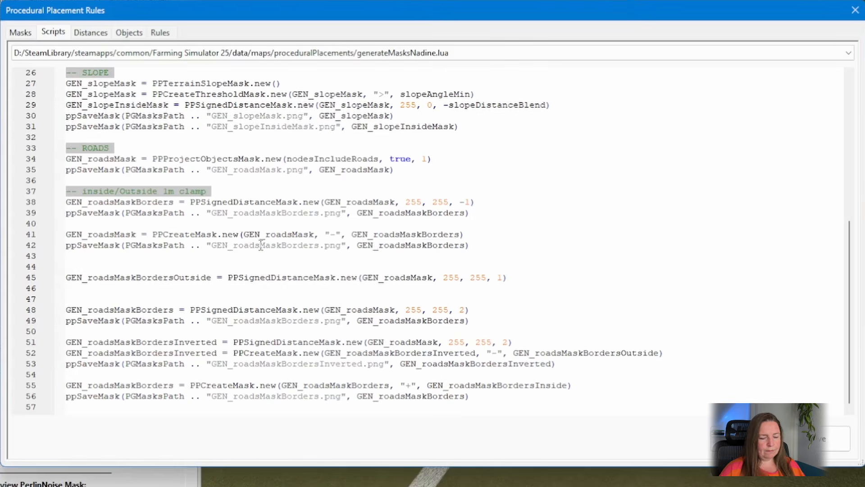
key("Left")
key("Right")
key("Right")
key("Right")
key("Right")
key("ctrl+Right")
key("Right")
key("Right")
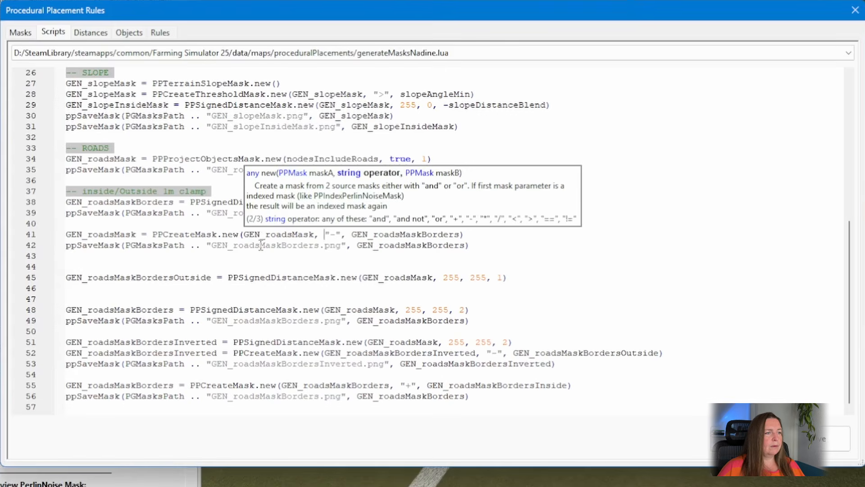
key("Right")
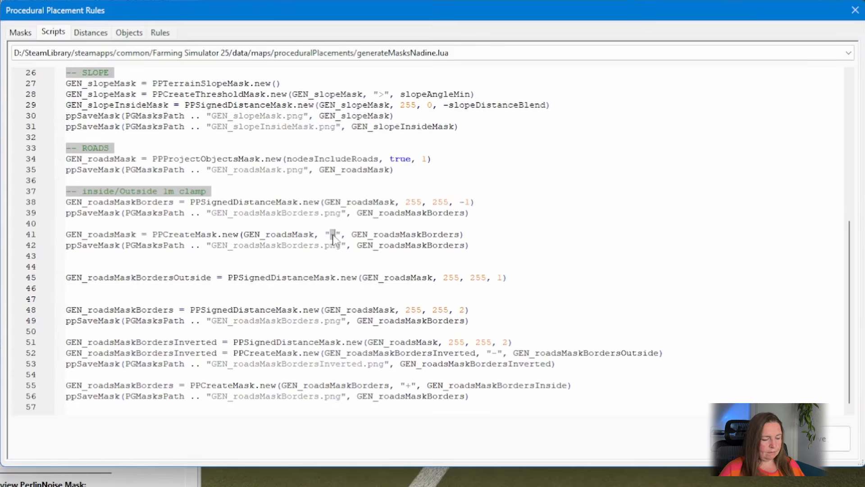
type("and not")
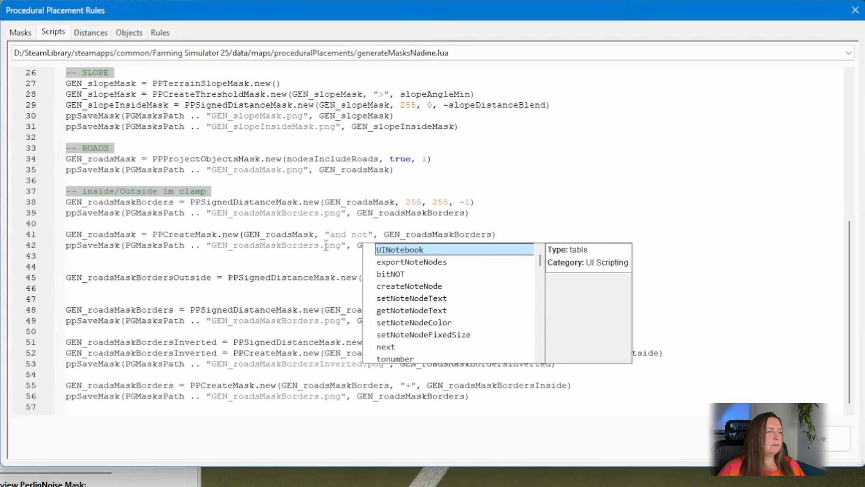
left_click(288, 233)
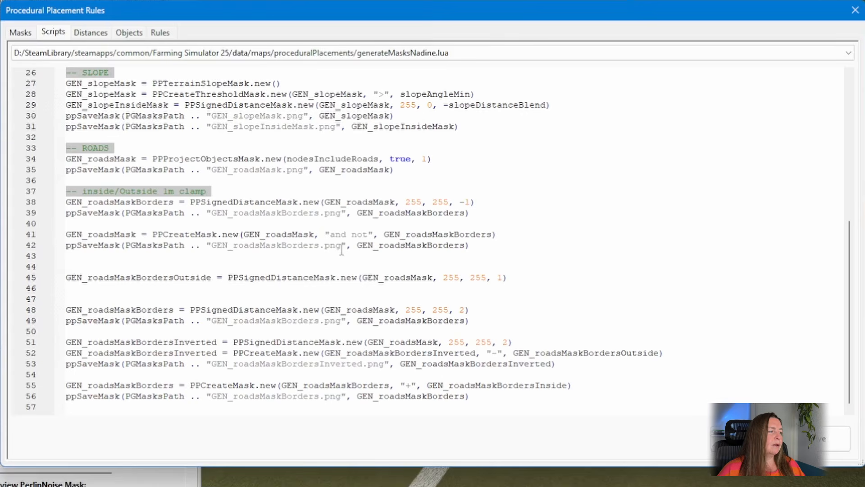
Change the copied ppSaveMask line below the "and not" operation to save GEN_roadsMask as GEN_roadsMask.png
double_click(100, 235)
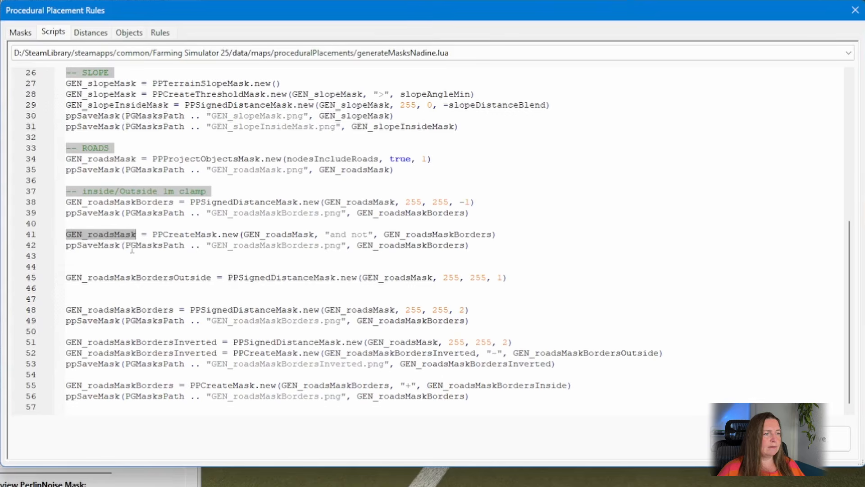
double_click(273, 246)
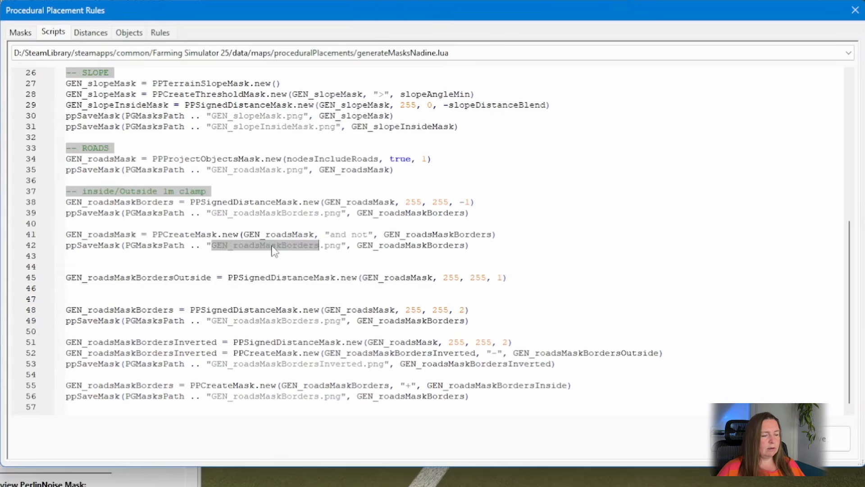
key("ctrl+v")
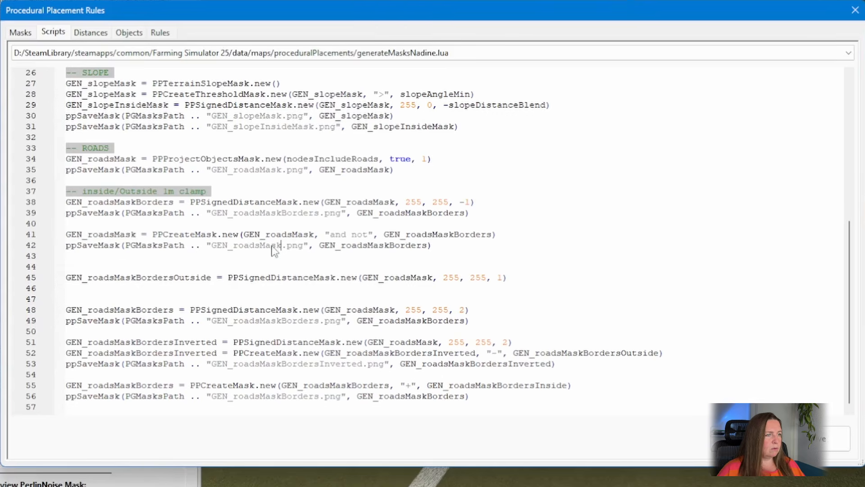
double_click(375, 245)
key("ctrl+v")
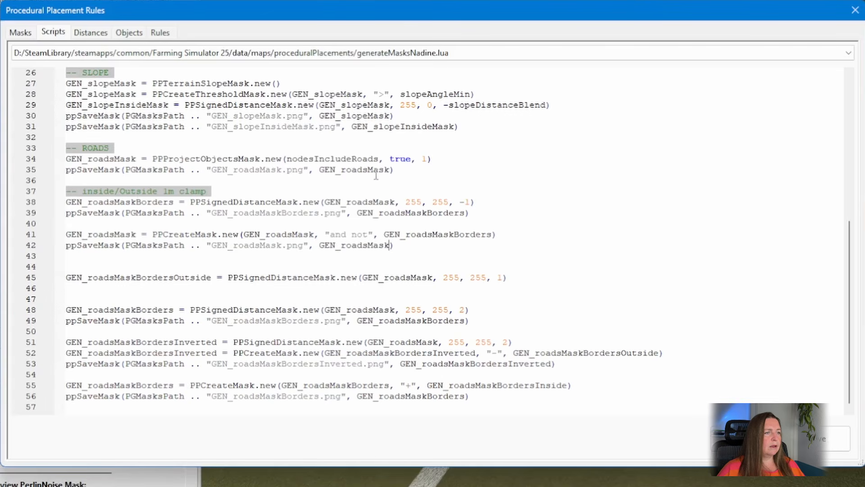
Delete the ppSaveMask line under the ROADS definition and all leftover road border code below the final GEN_roadsMask save
left_click_drag(396, 171, 66, 171)
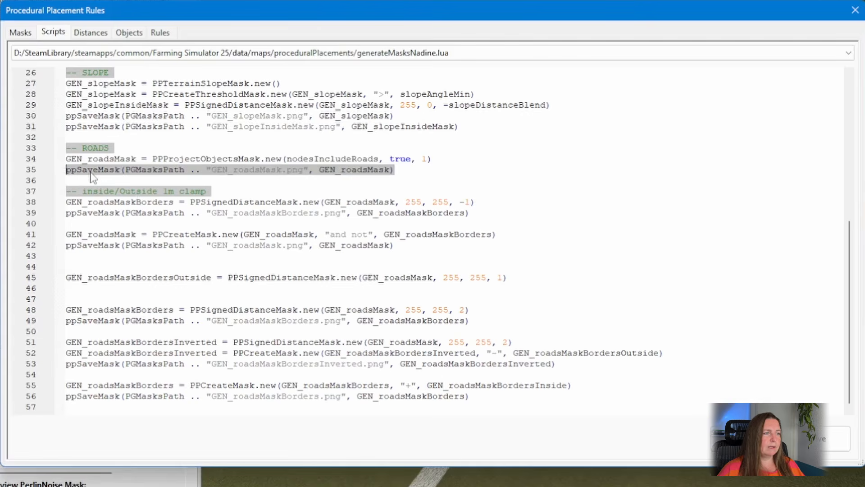
key("Delete")
left_click_drag(67, 267, 488, 388)
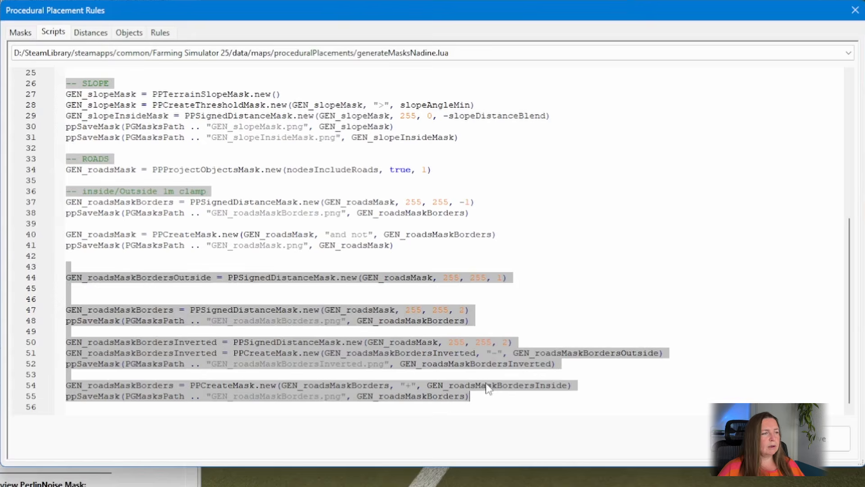
key("Delete")
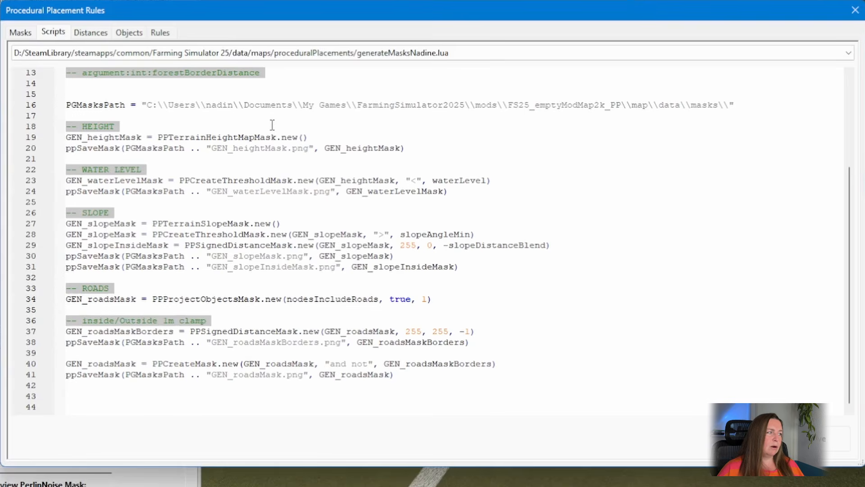
Open the paintMaskBySplineGroup.lua script and examine its spline painting code through to the closing TODO comment
left_click(313, 57)
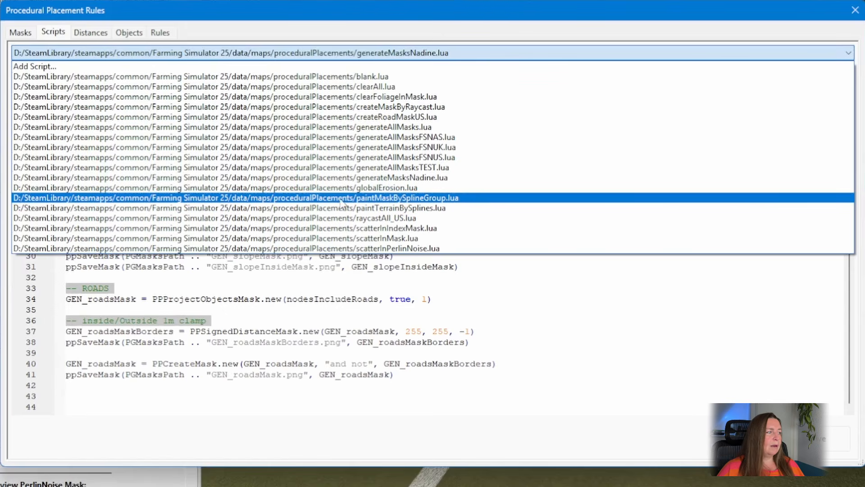
left_click(341, 201)
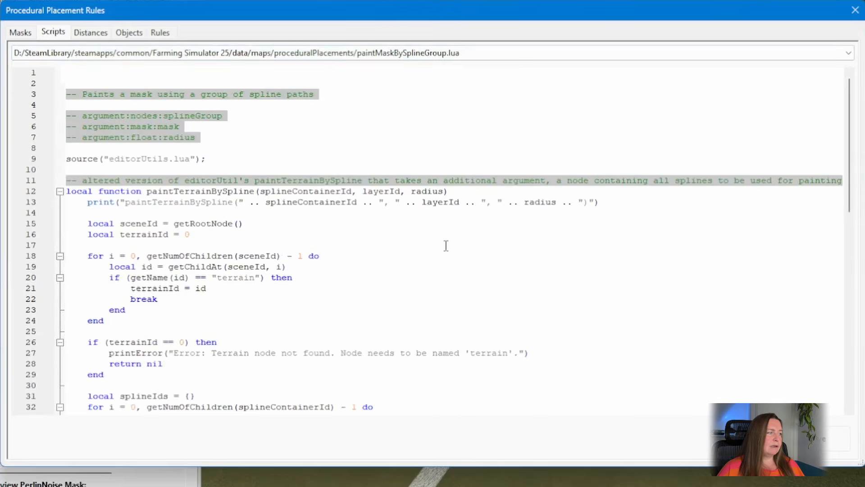
scroll(445, 251, "down", 15)
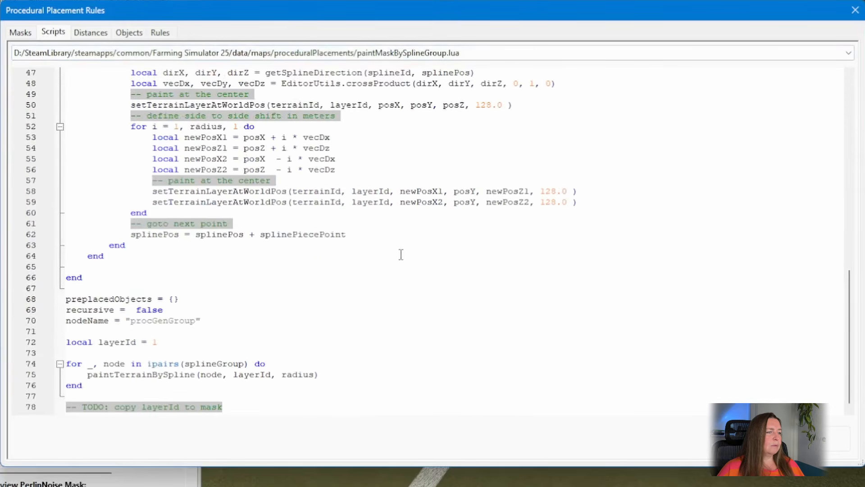
left_click(232, 398)
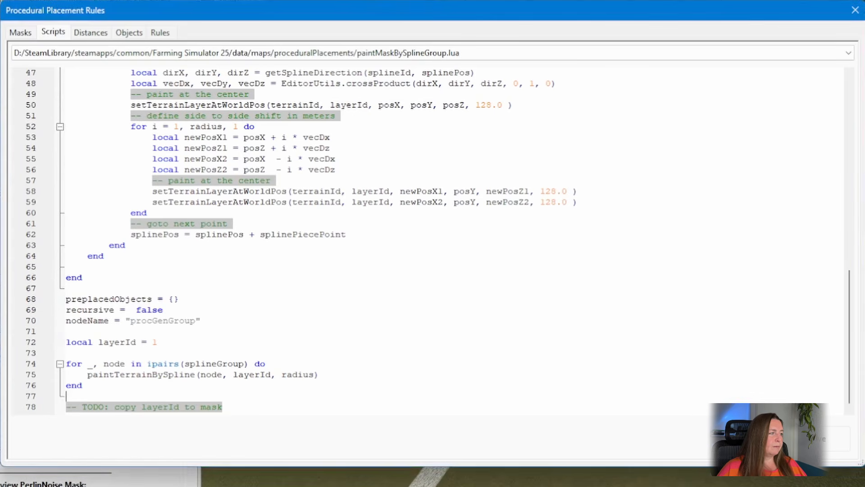
Switch to File Explorer and locate ppSplinesToMask.lua in the scriptsFS25_YT folder
key("super+e")
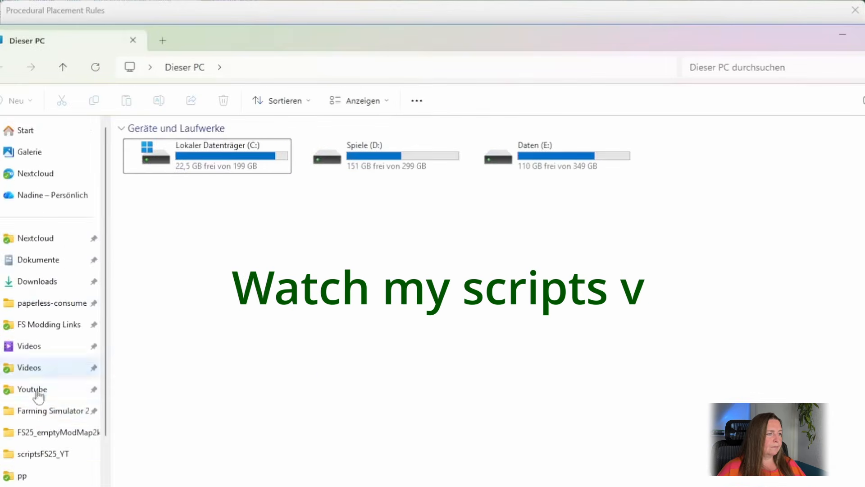
scroll(39, 394, "down", 3)
left_click(43, 297)
left_click(205, 206)
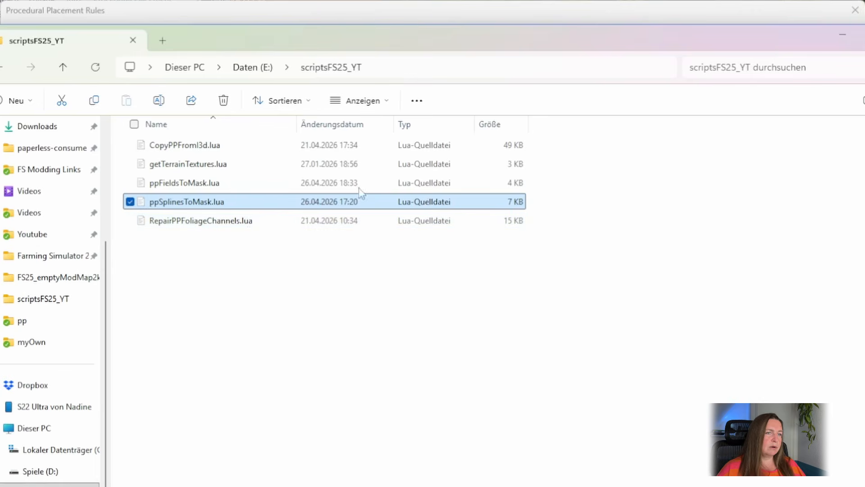
left_click(842, 34)
Return to the custom mask generation script and begin a source statement on a new line above PGMasksPath
left_click(265, 53)
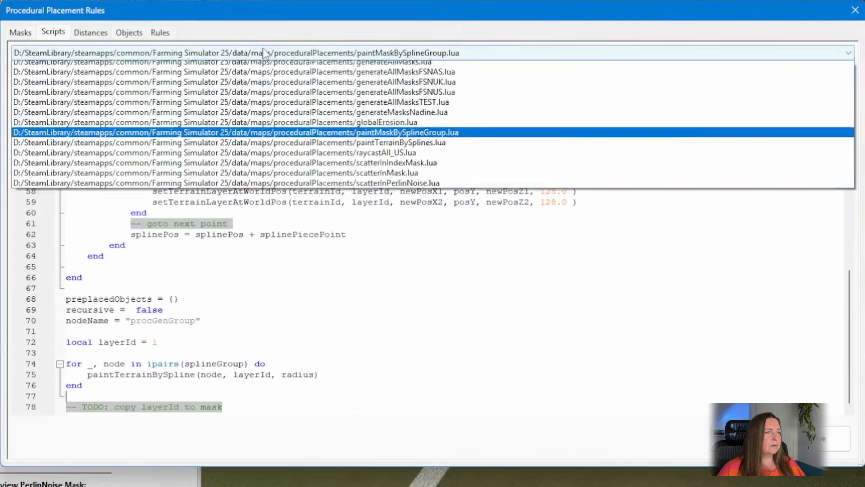
left_click(331, 178)
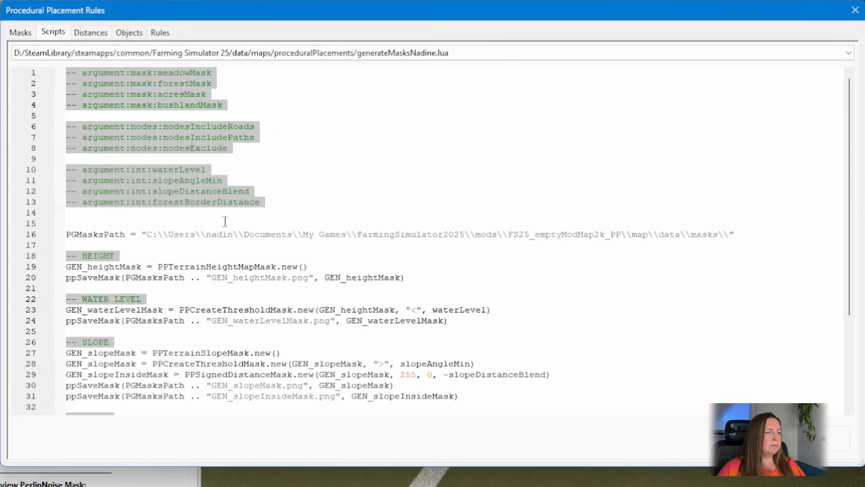
left_click(202, 222)
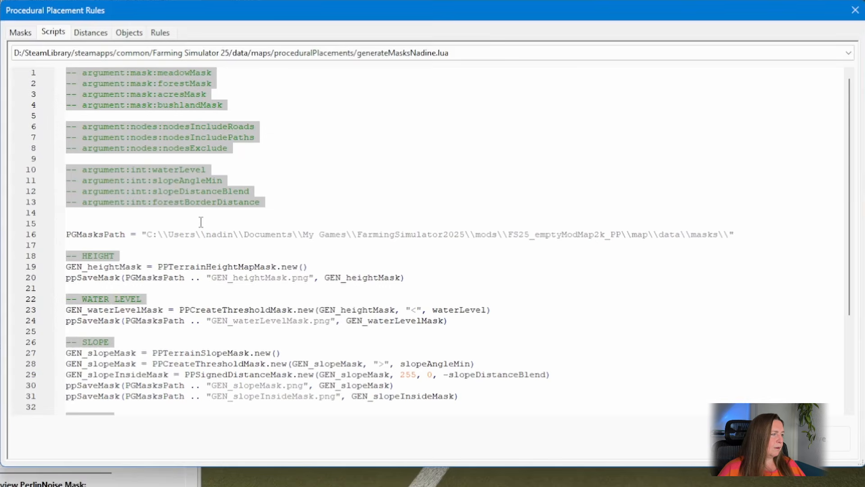
key("Return")
key("Up")
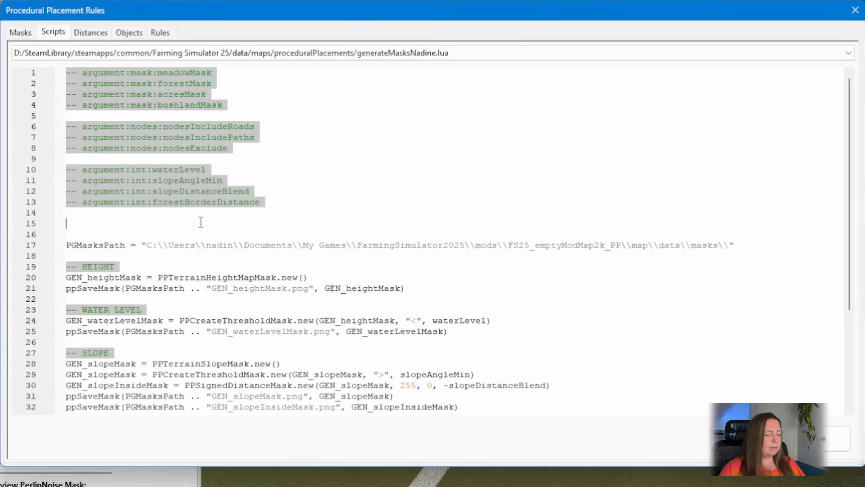
type("source")
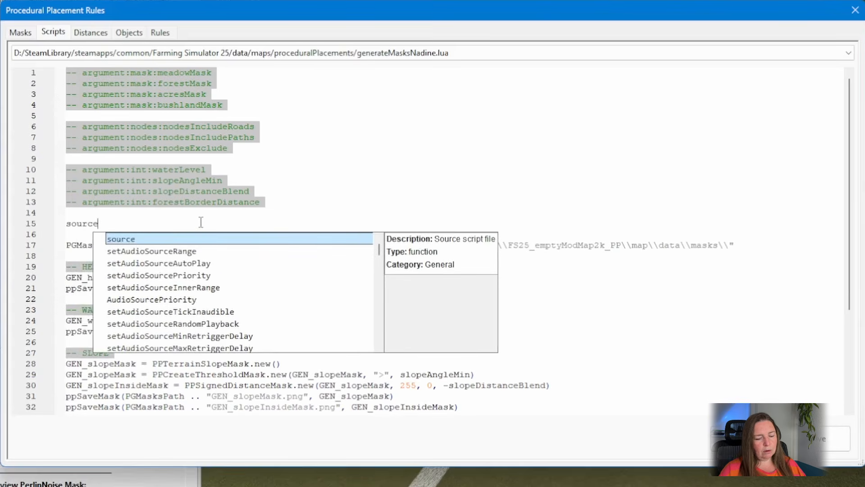
Complete the script's source statement so it loads "ppSplinesToMask.lua"
type("(\"")
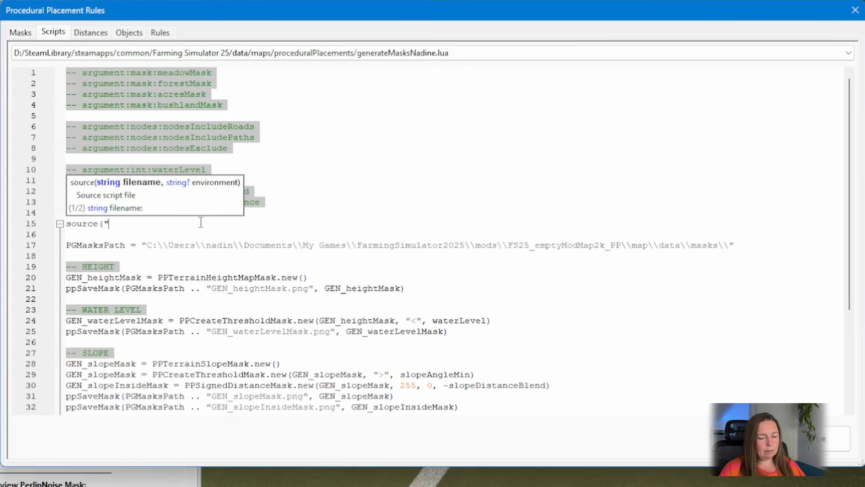
type("ppSpli")
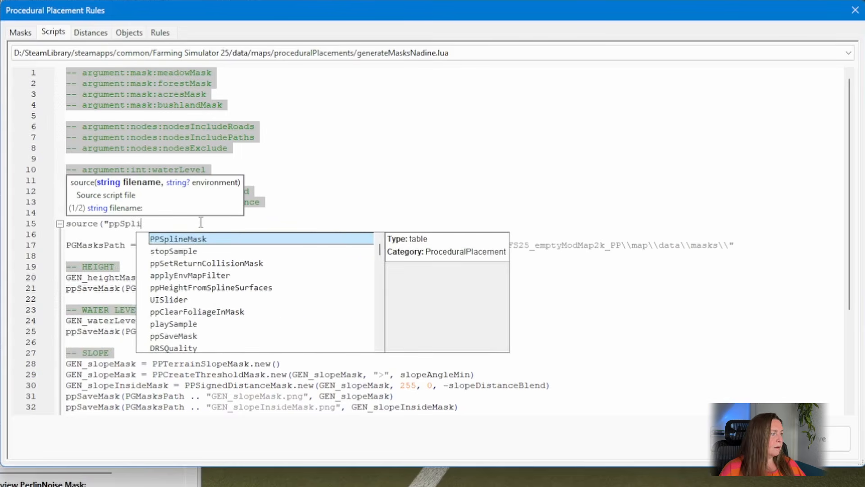
type("nesToMask.lua")
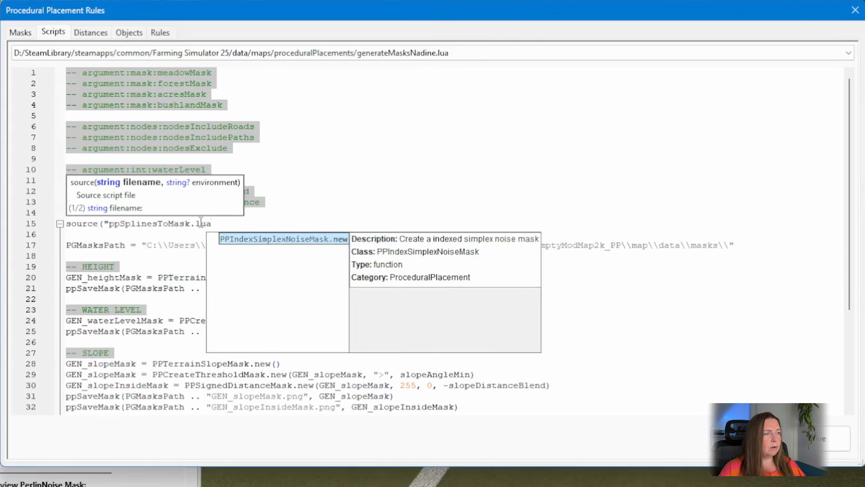
key("Escape")
type("\")")
left_click(232, 248)
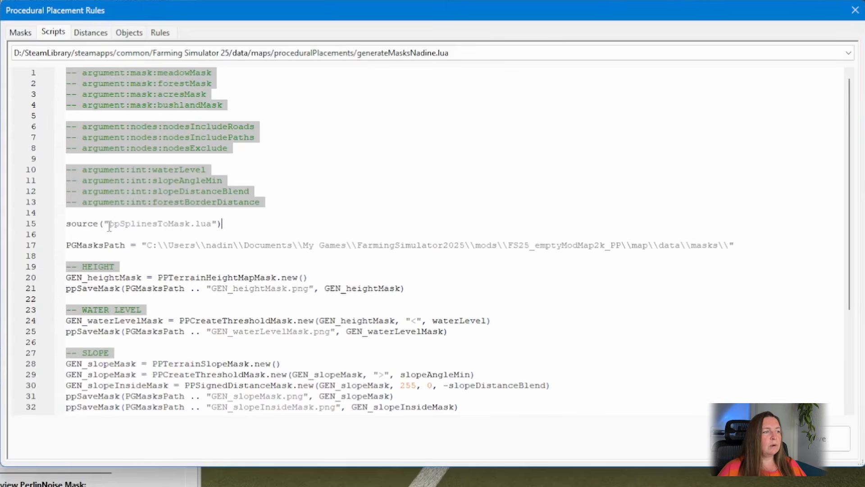
left_click_drag(109, 225, 219, 228)
left_click(220, 228)
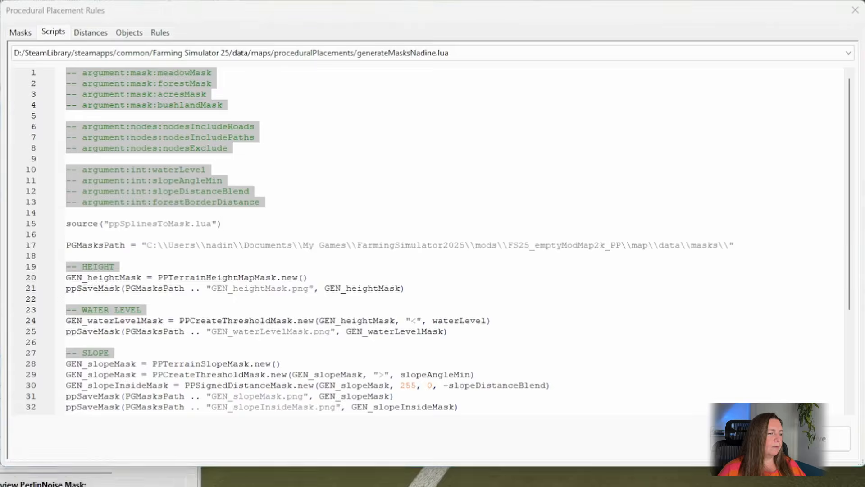
Open ppSplinesToMask.lua from the scriptsFS25_YT folder in Notepad++ and copy the example ppSplinesToMask.new call from its usage notes
key("alt+Tab")
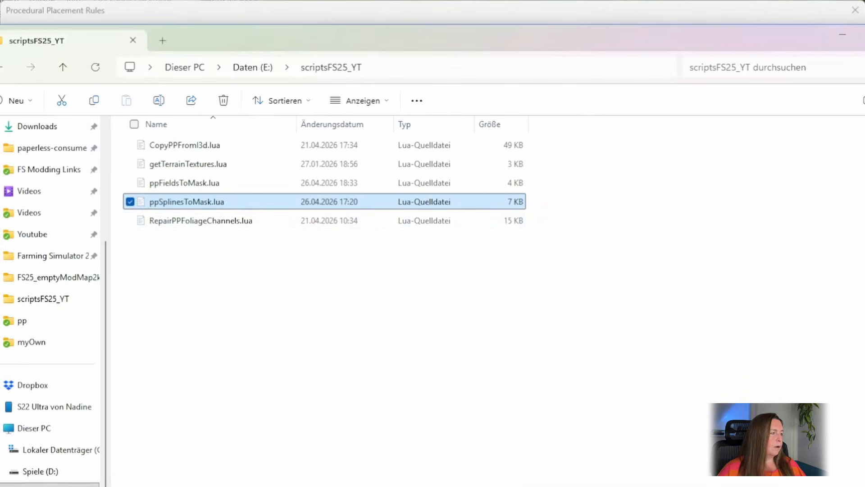
right_click(198, 207)
left_click(278, 94)
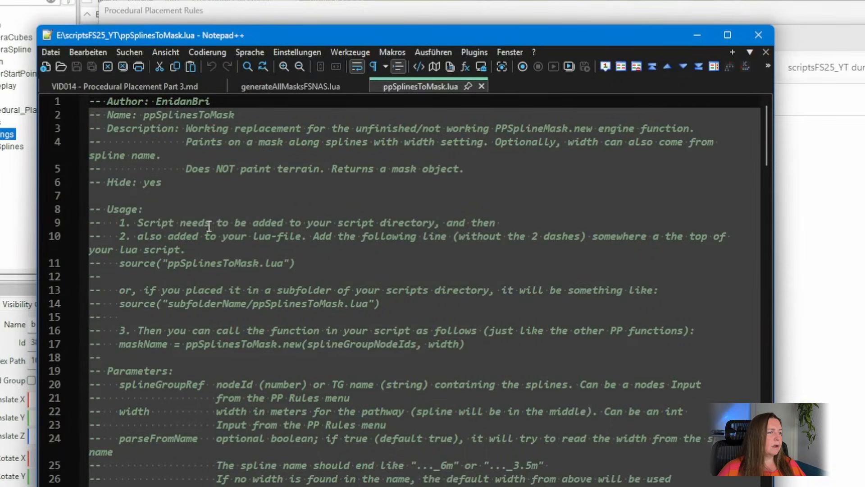
left_click(121, 207)
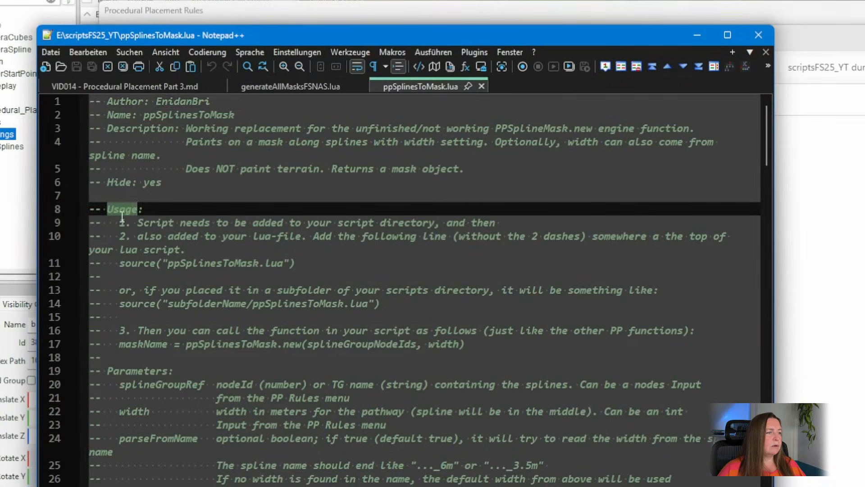
left_click(118, 263)
left_click_drag(295, 264, 121, 266)
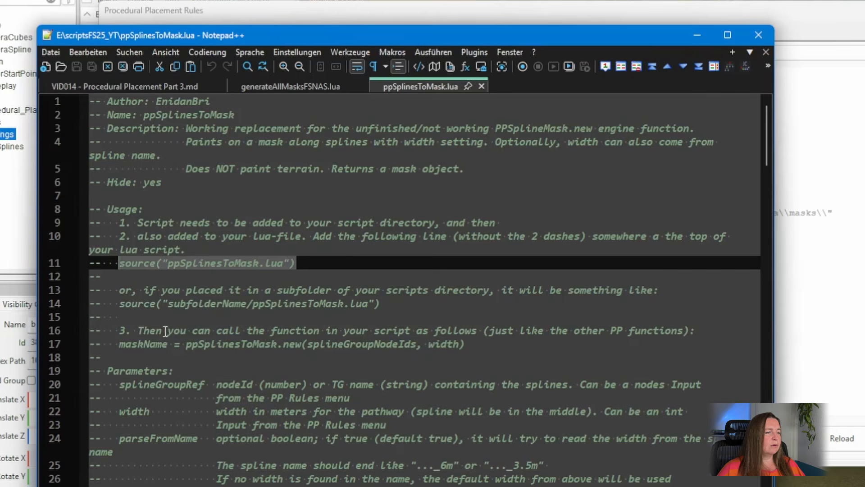
left_click_drag(468, 345, 123, 349)
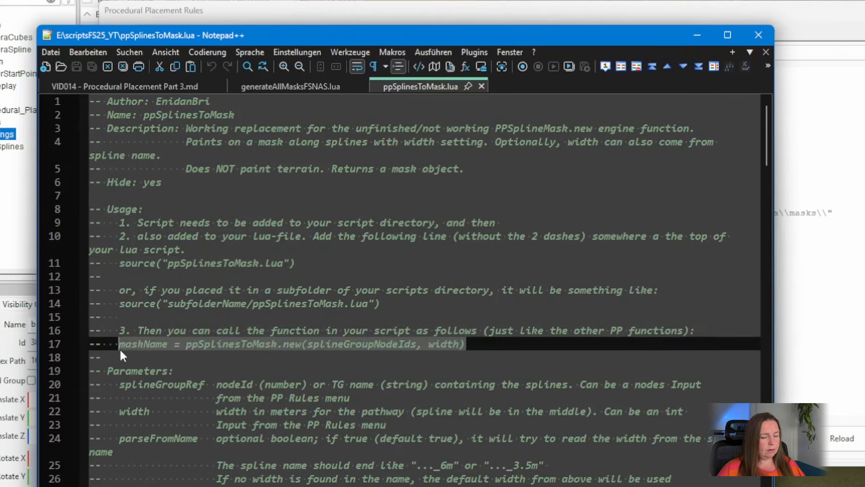
left_click(696, 35)
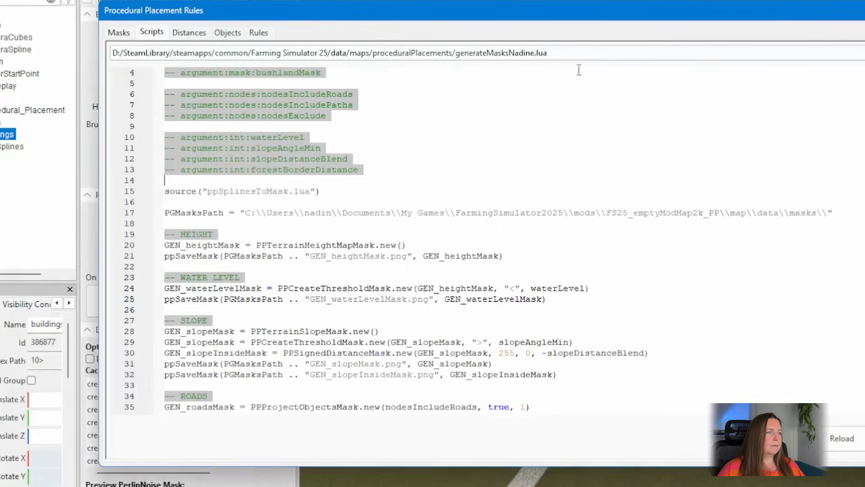
Add a "-- PATHWAYS" comment at the end of the mask script in Procedural Placement Rules and paste the copied call below it
scroll(338, 257, "down", 3)
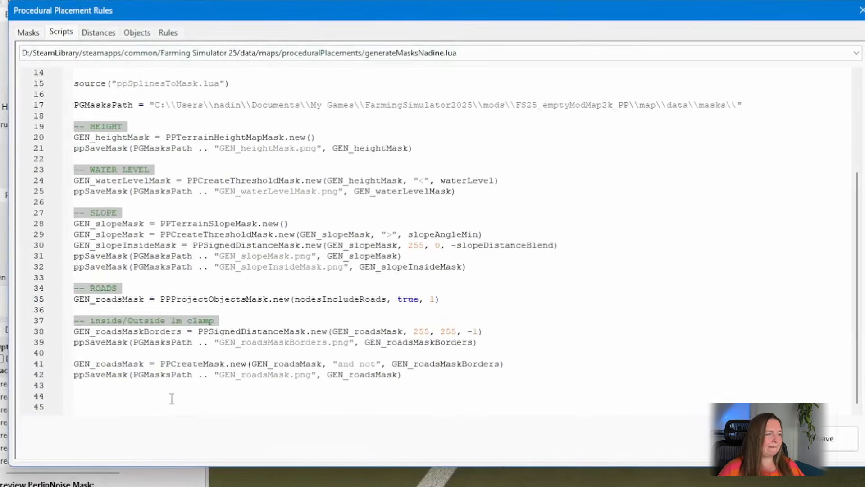
left_click(171, 398)
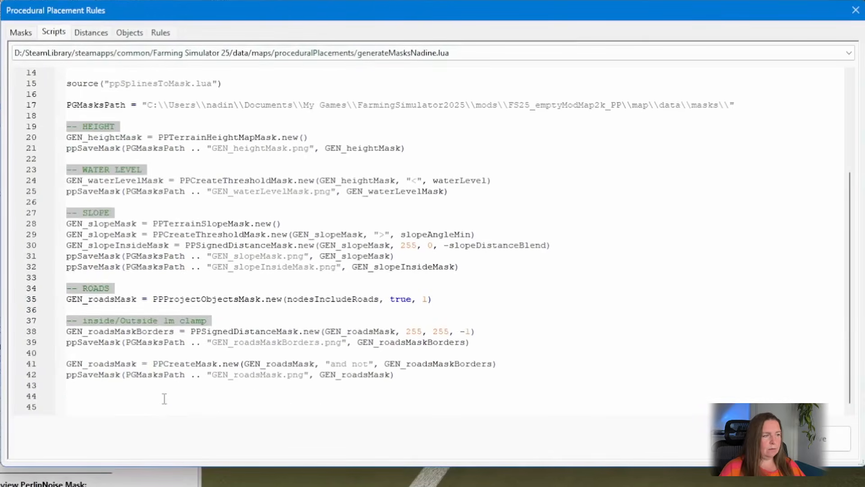
type("-- PATHWAYS")
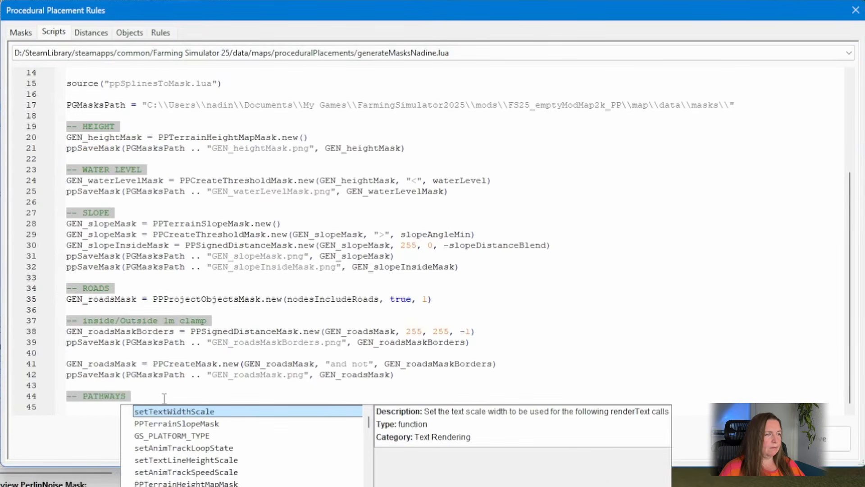
key("ctrl+v")
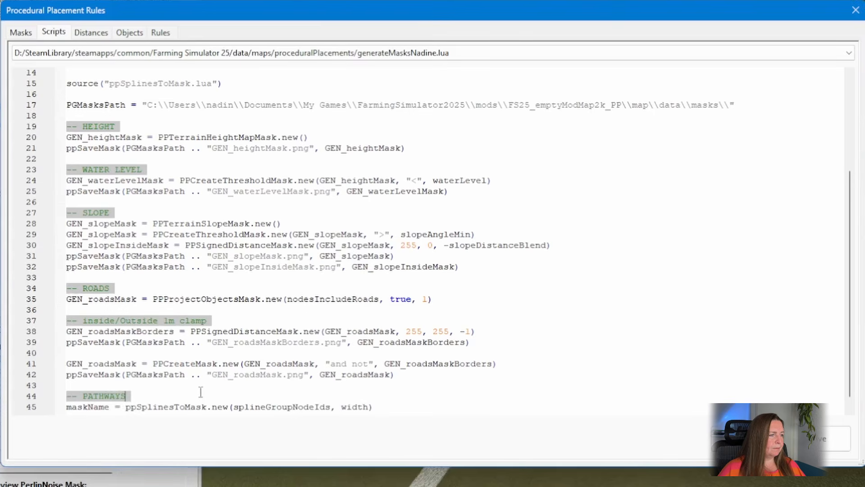
scroll(200, 392, "down", 1)
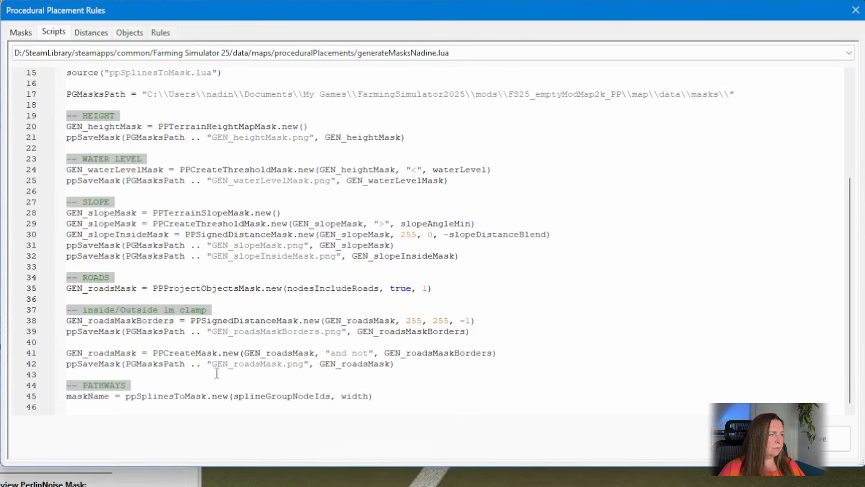
Rename the maskName variable in the pathways line to GEN_pathsMask
double_click(84, 396)
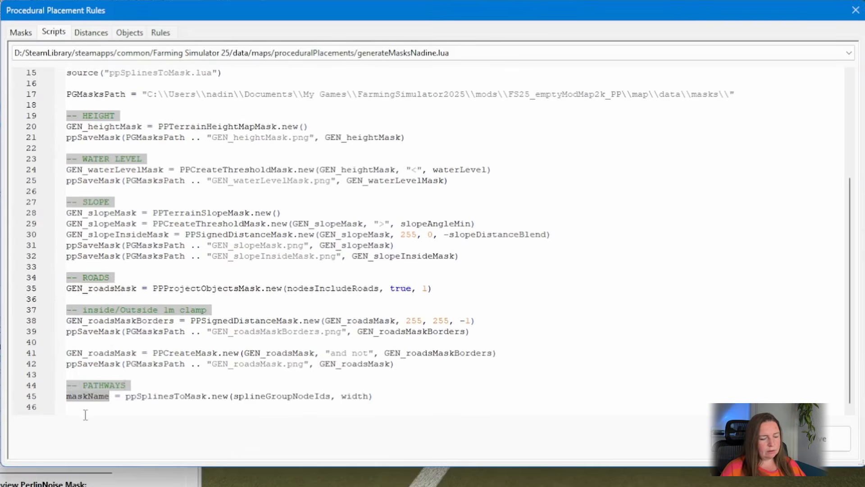
type("GEN_pathsMa")
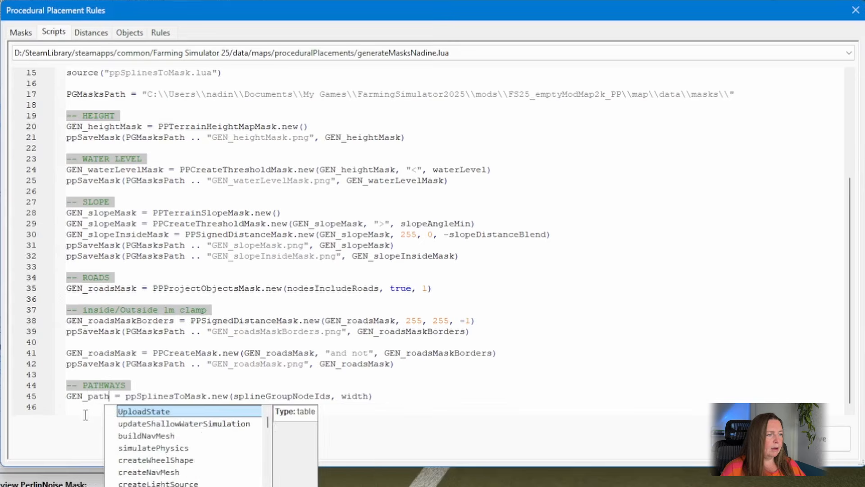
type("sk")
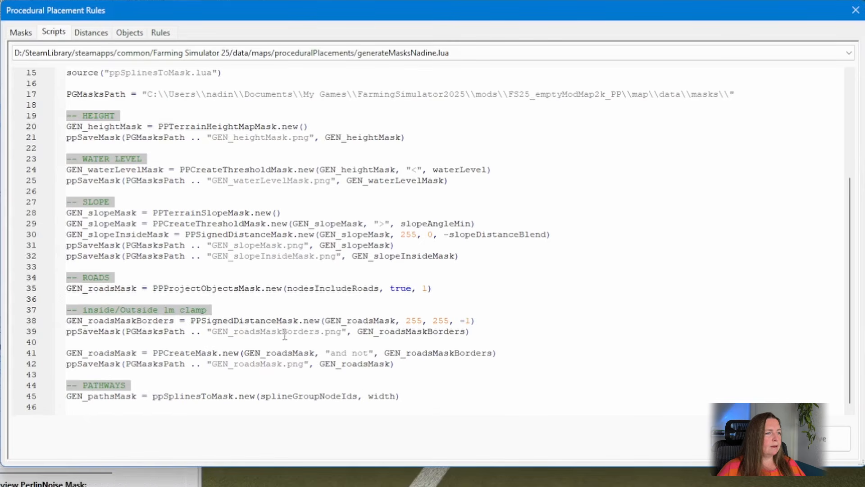
Replace the splineGroupNodeIds parameter in the GEN_pathsMask call with nodesIncludePaths
double_click(299, 397)
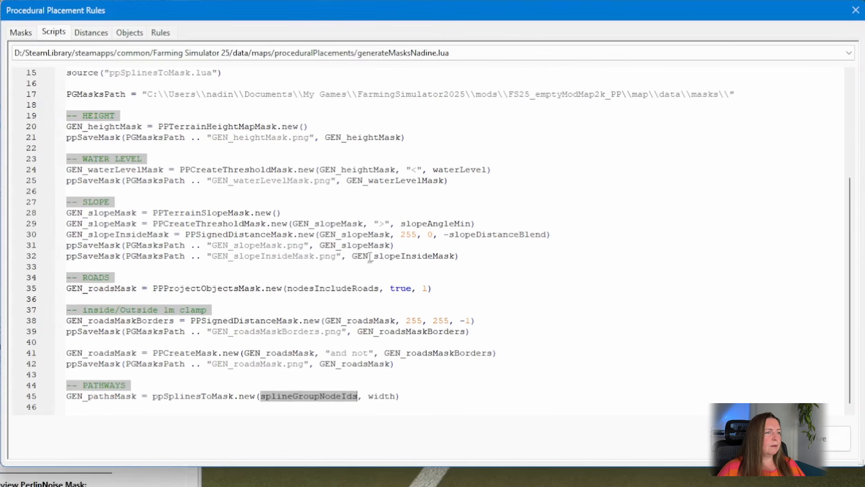
scroll(370, 257, "up", 4)
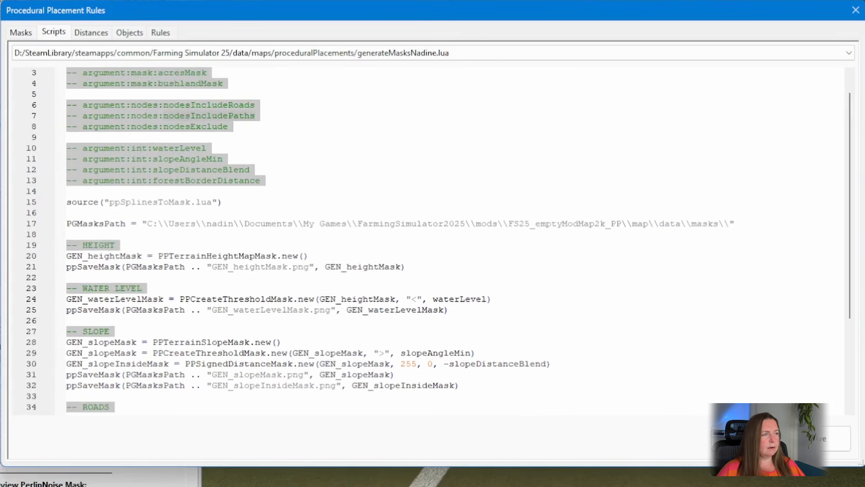
scroll(241, 179, "down", 3)
scroll(240, 179, "down", 1)
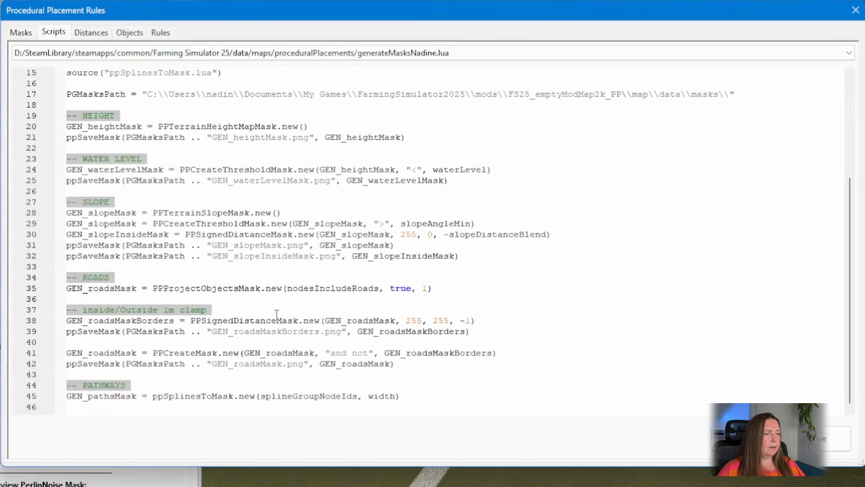
double_click(302, 395)
type("nodesIncludePaths")
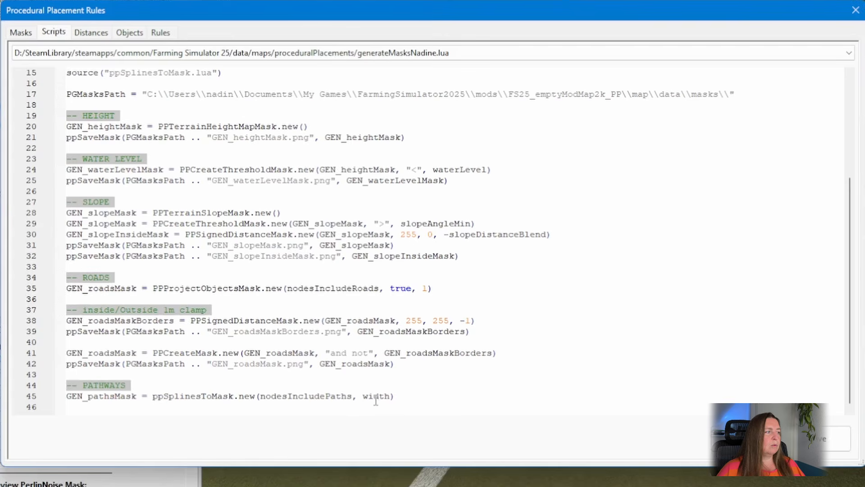
Add an integer argument line named pathsWidth below the waterLevel argument in the script header
scroll(283, 316, "up", 5)
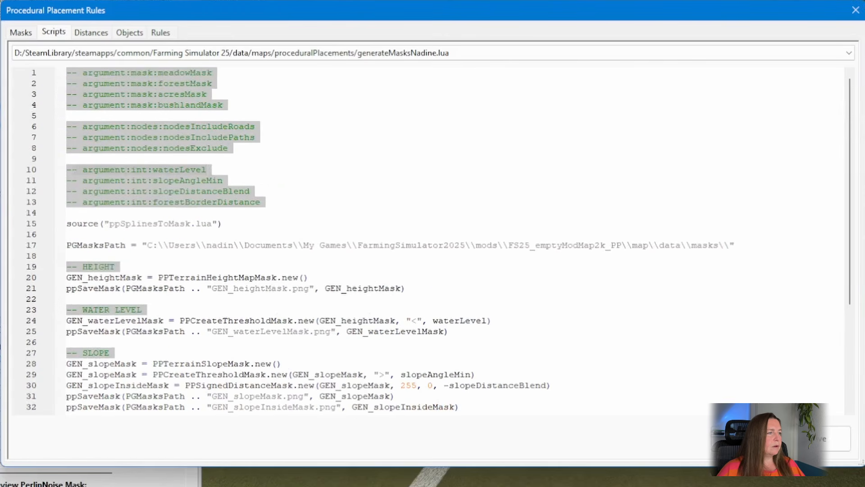
left_click(63, 181)
key("Return")
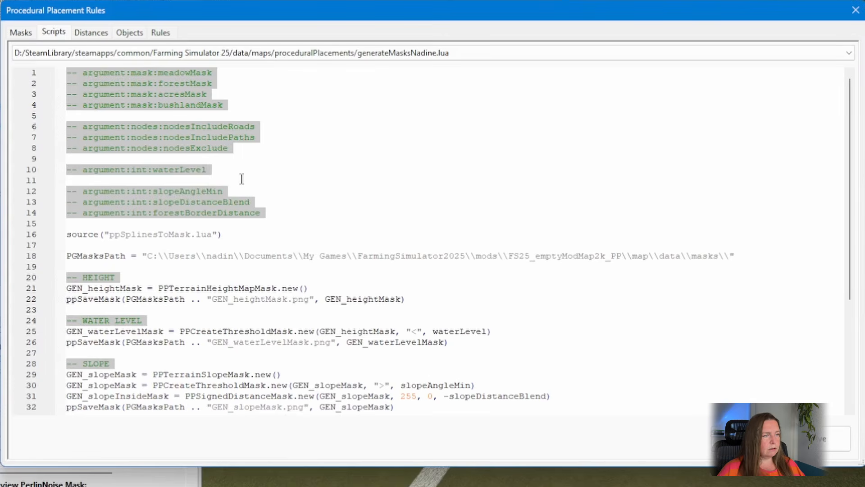
type("-- argument:int:waterLevel")
double_click(191, 180)
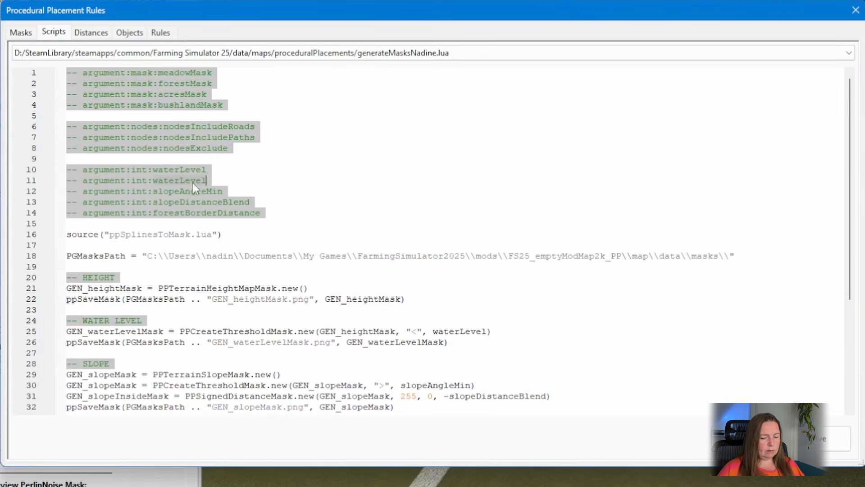
type("pathsWidth")
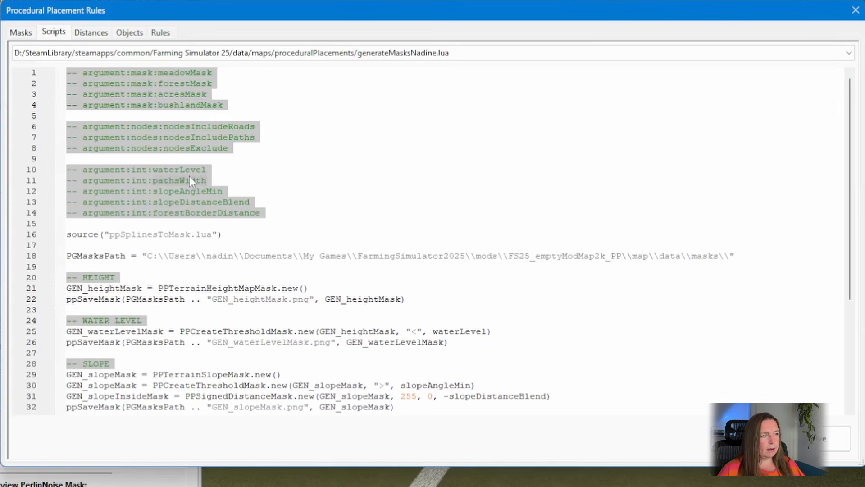
Replace the width parameter in the GEN_pathsMask call with pathsWidth and save the script
scroll(190, 177, "down", 5)
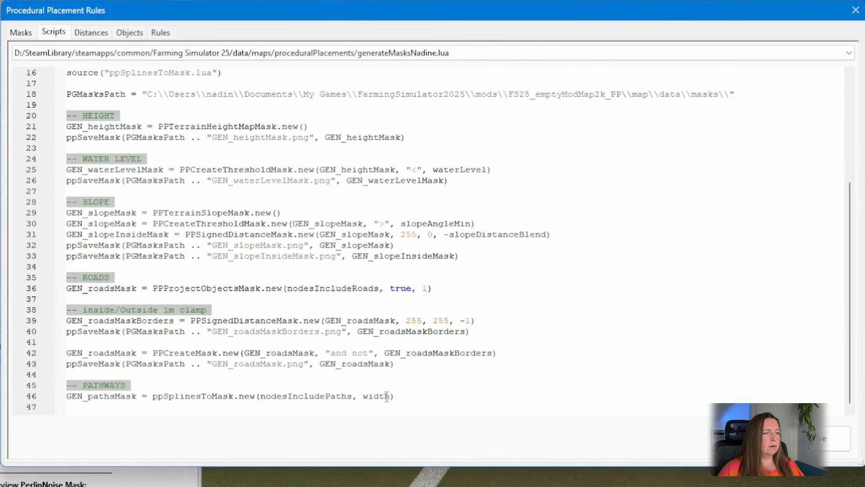
double_click(376, 396)
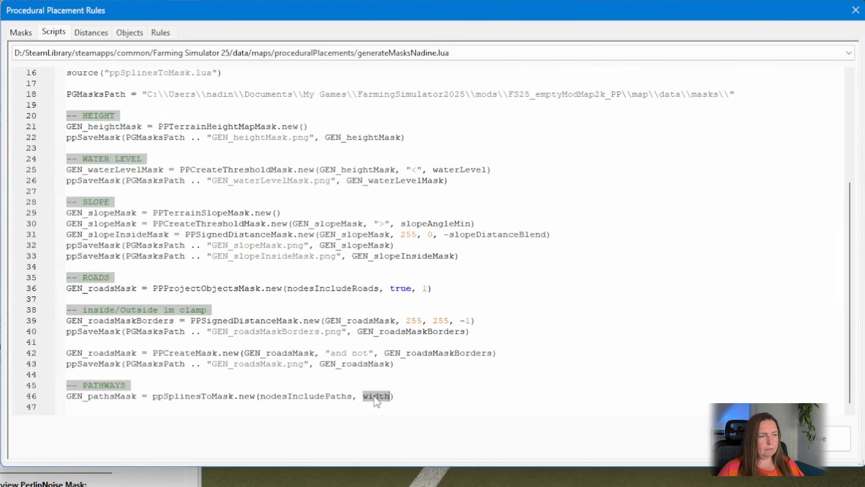
type("pathsWidth")
key("End")
left_click(814, 438)
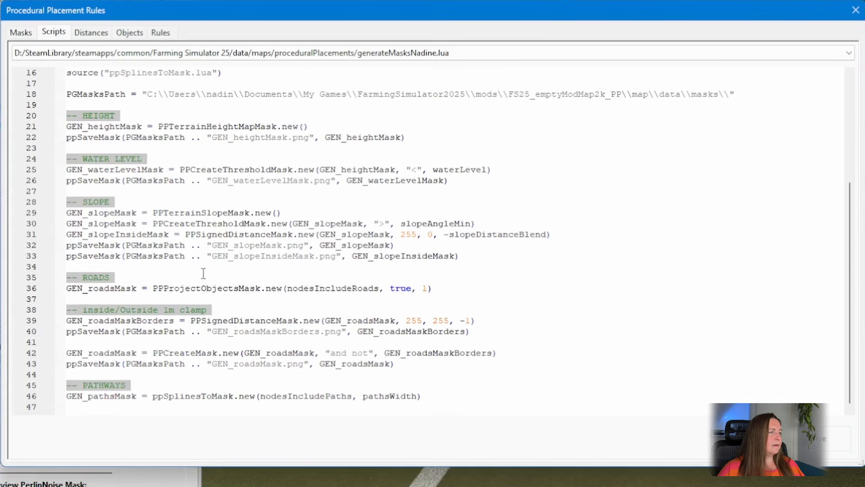
Remove pathSplines from the createAllMasks rule's nodesIncludePaths input and add the pathSplines group from the scenegraph again
left_click(160, 33)
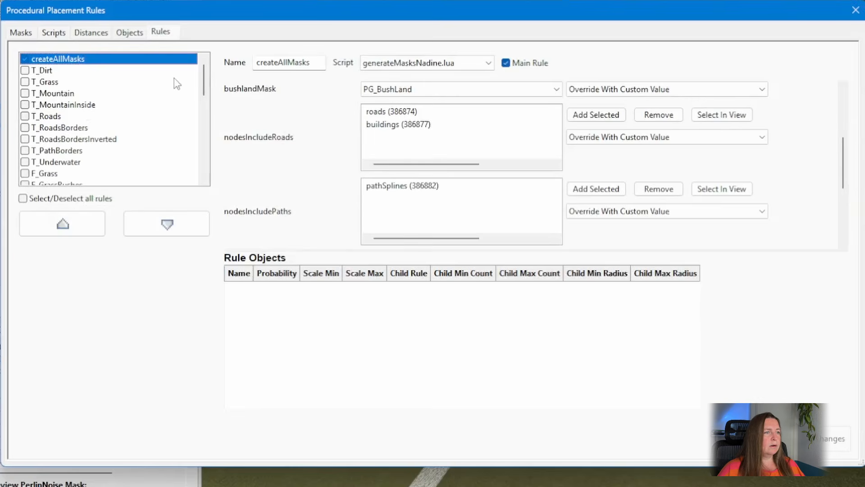
left_click(324, 175)
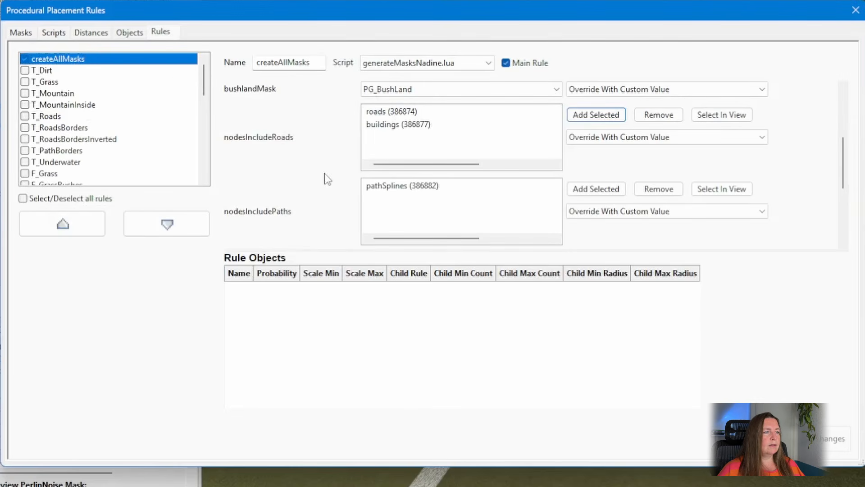
left_click(439, 187)
left_click(658, 189)
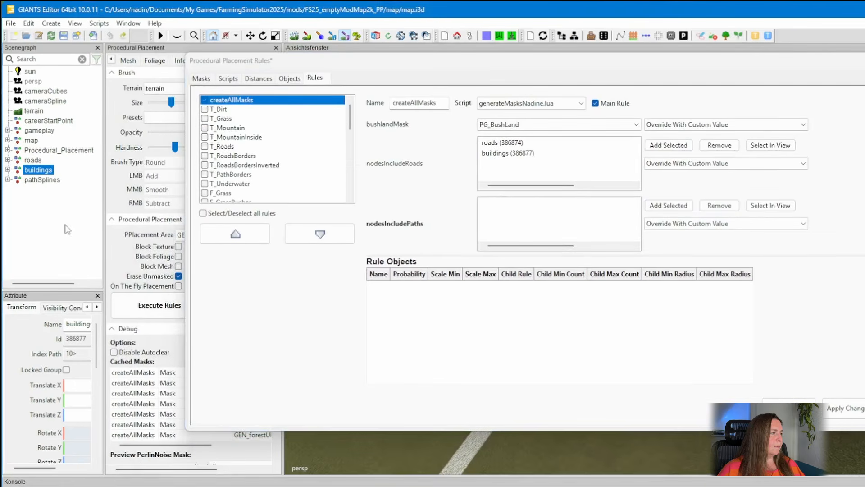
left_click(41, 180)
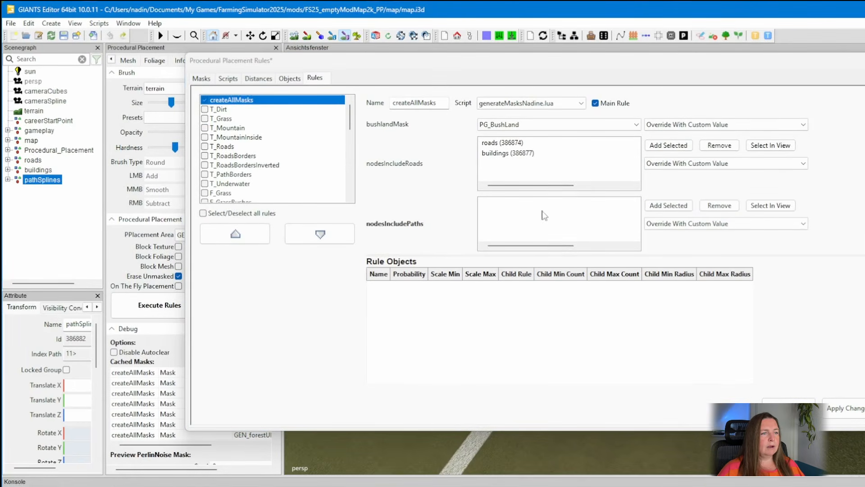
left_click(670, 205)
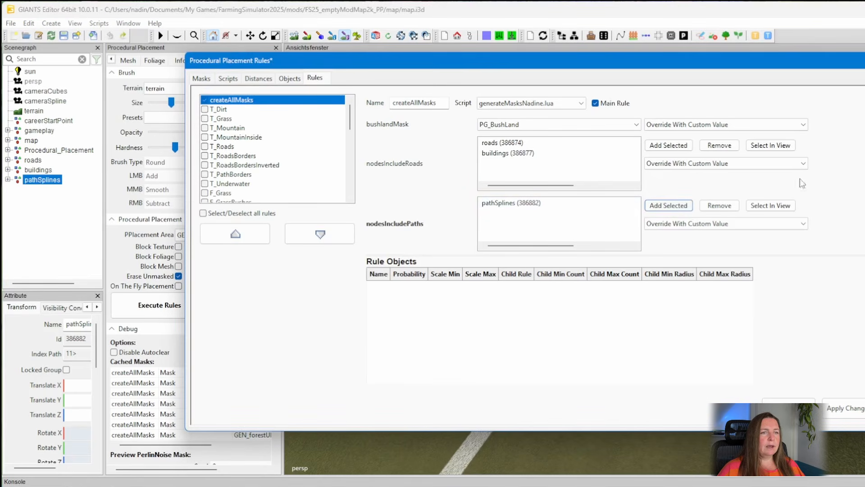
Apply the pending rule changes and reselect the createAllMasks rule to refresh its argument list
left_click_drag(856, 174, 834, 120)
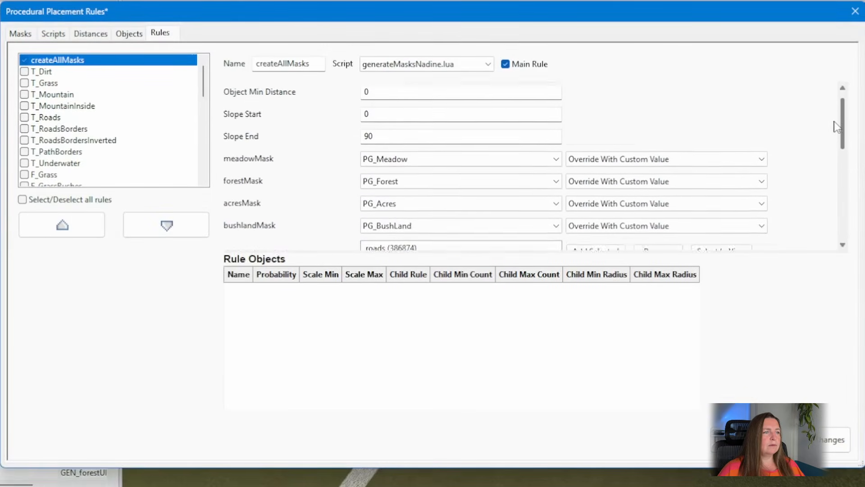
scroll(329, 131, "down", 5)
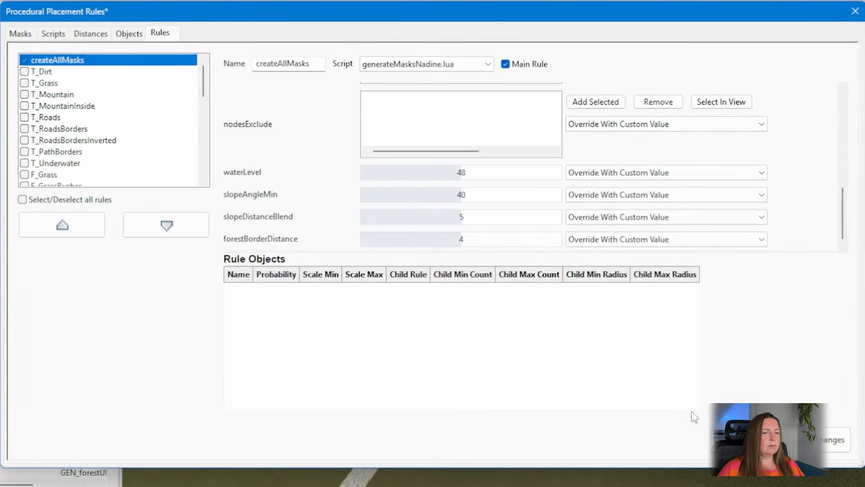
left_click(811, 439)
left_click(53, 73)
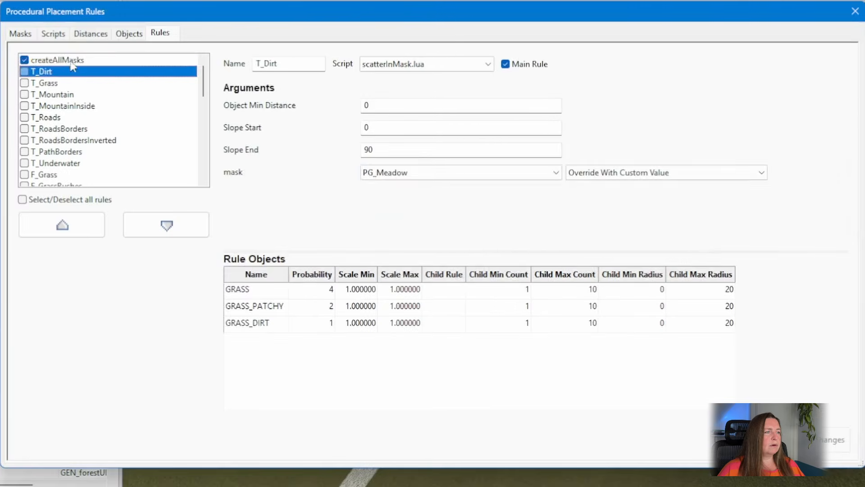
left_click(71, 60)
scroll(530, 99, "down", 5)
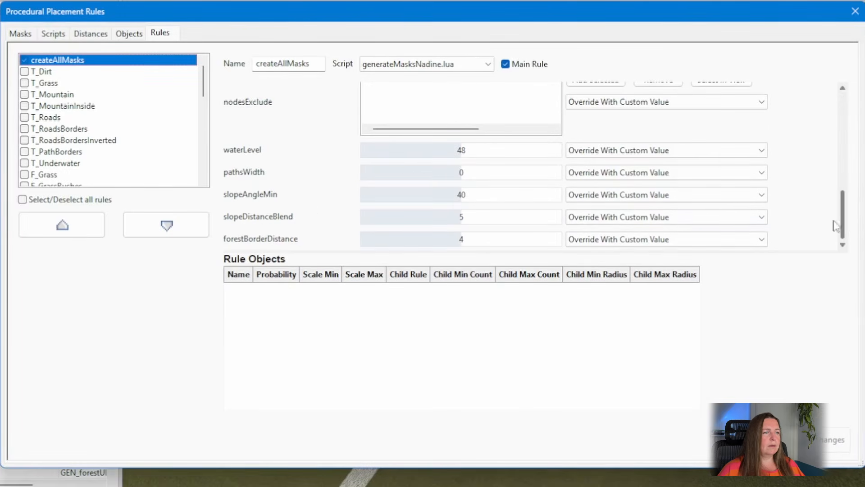
Set the createAllMasks rule's pathsWidth argument to 4 and apply the change
left_click(461, 173)
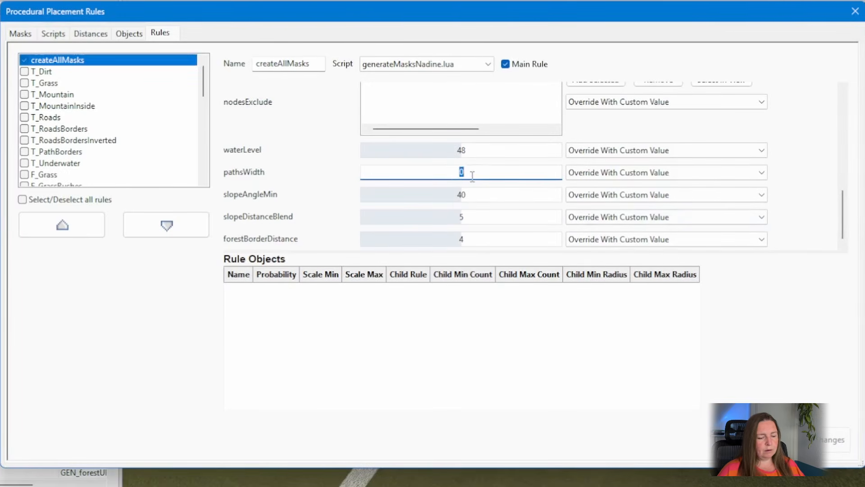
type("4")
key("Return")
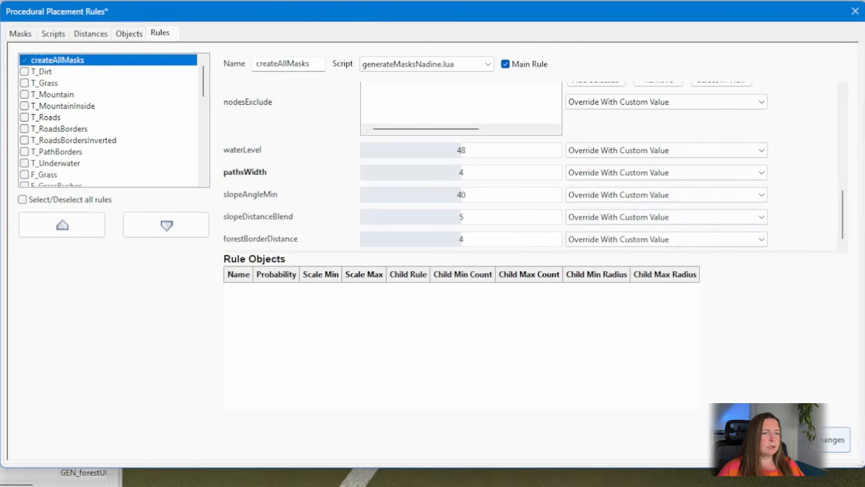
left_click(833, 439)
Copy the ppSaveMask line for GEN_roadsMask in the script onto the empty line below the GEN_pathsMask call
left_click(53, 33)
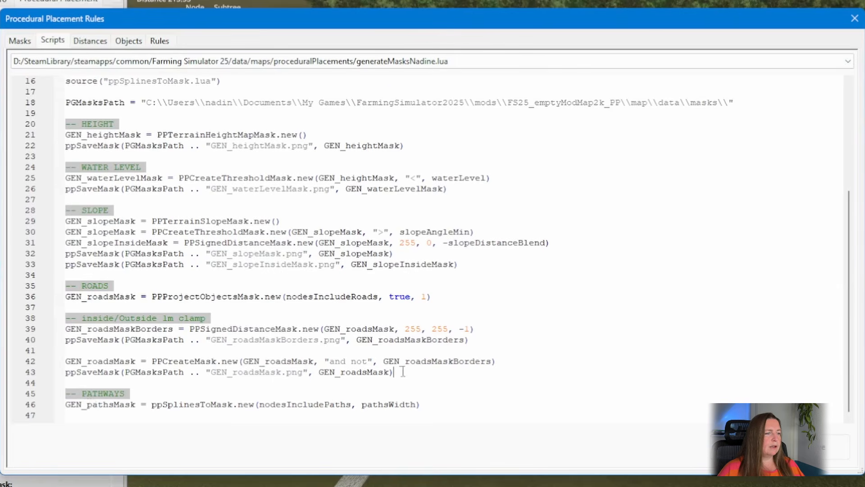
left_click_drag(397, 372, 72, 373)
key("ctrl+c")
left_click(96, 414)
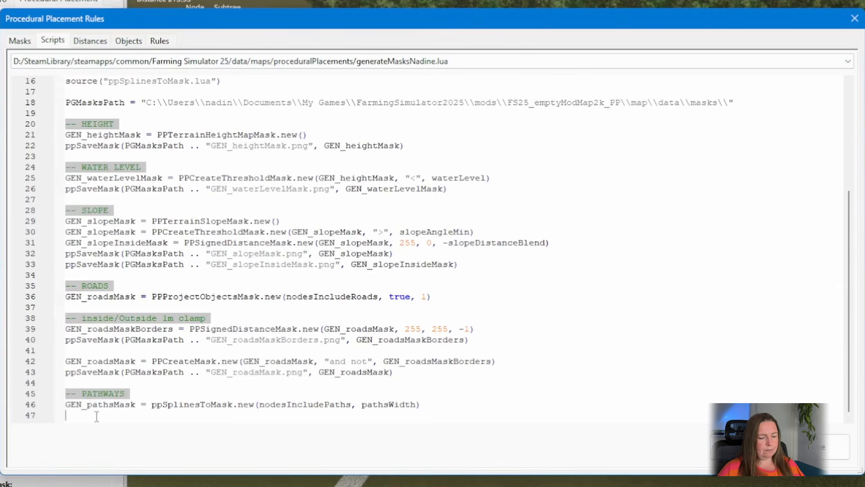
key("ctrl+v")
Replace the file name stem and mask variable in the copied ppSaveMask line with GEN_pathsMask, save the script and close the rules window
double_click(96, 408)
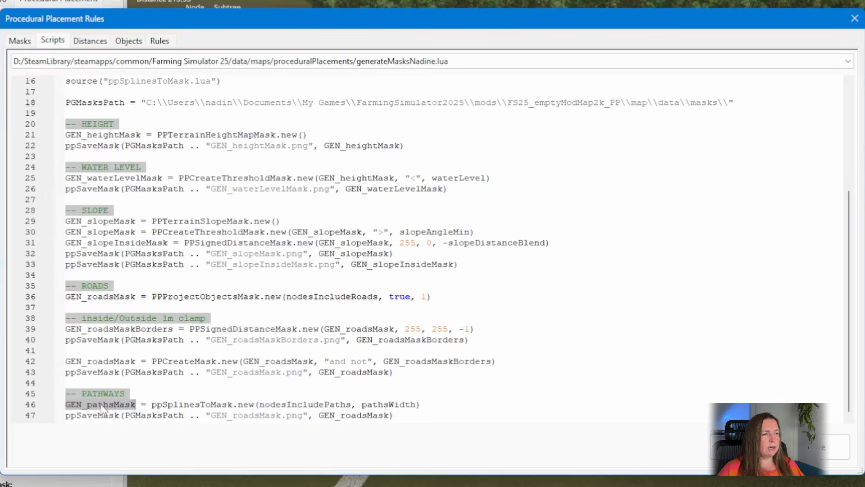
key("ctrl+c")
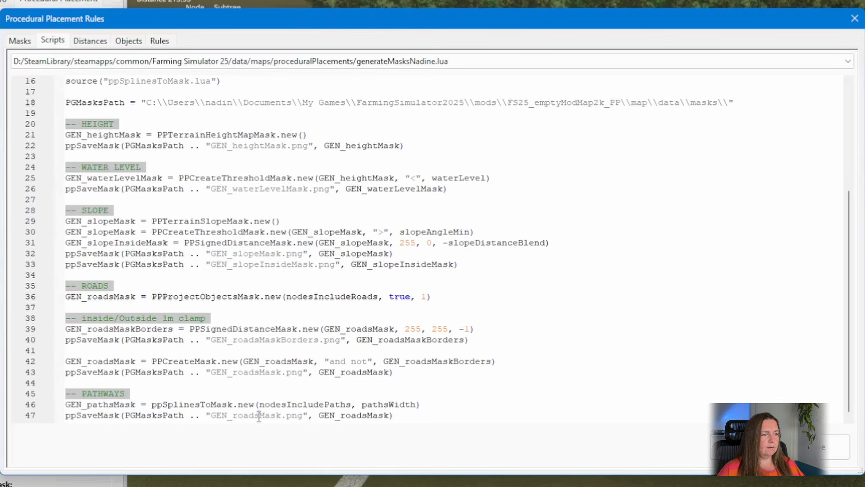
double_click(259, 415)
key("ctrl+v")
double_click(333, 415)
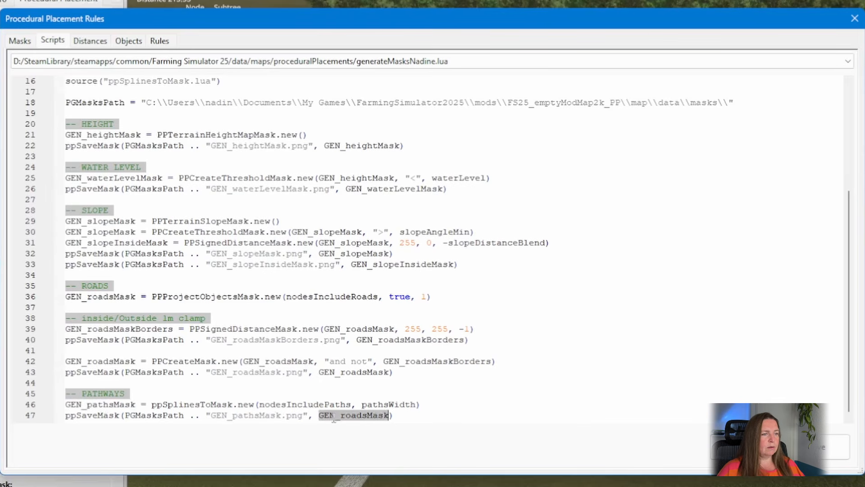
key("ctrl+v")
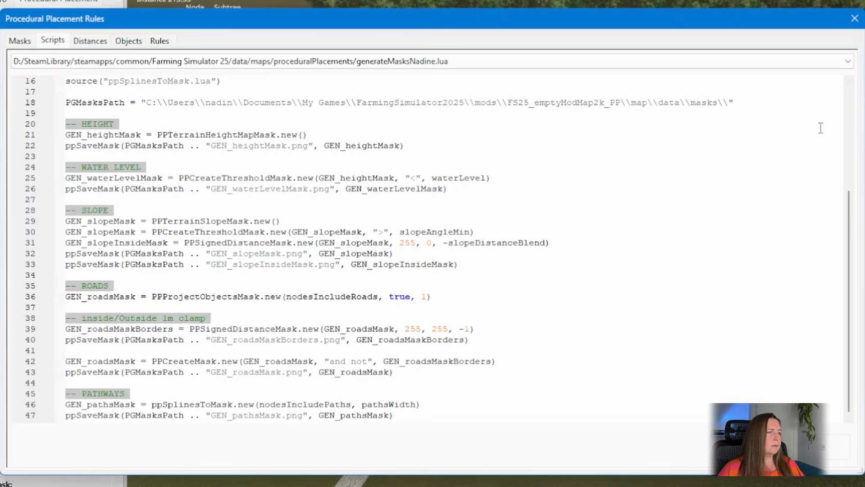
left_click(854, 18)
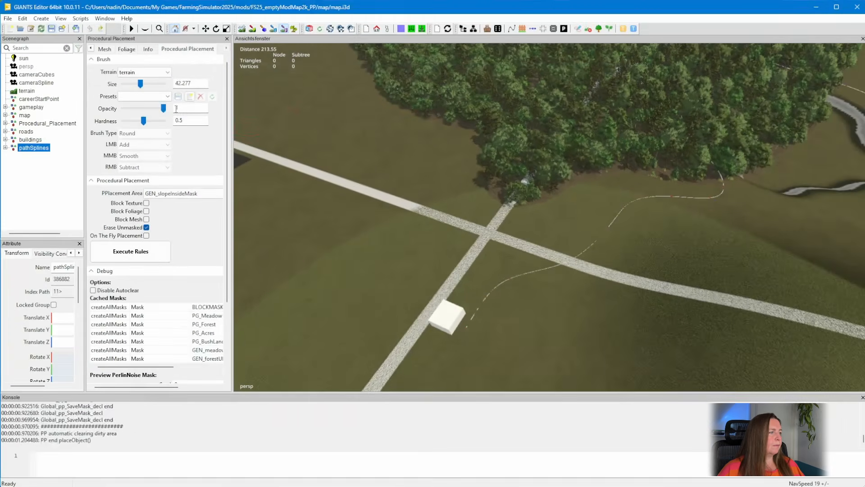
Save the map and execute the procedural placement rules
key("ctrl+s")
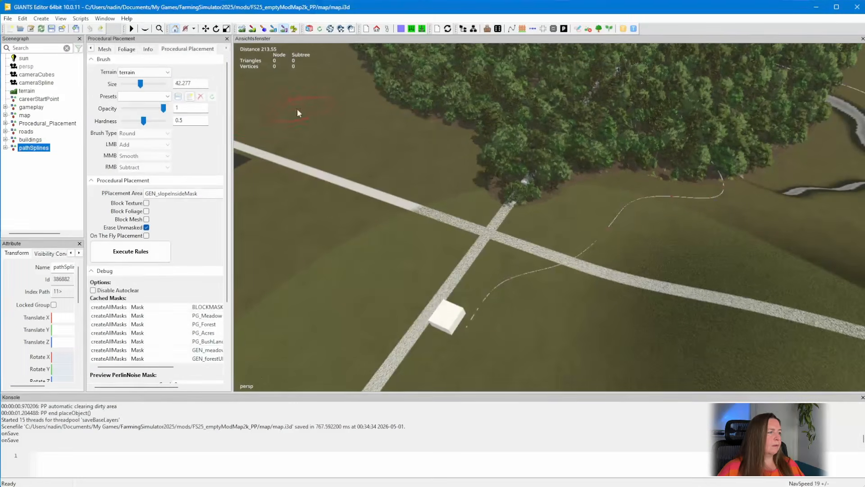
left_click(350, 30)
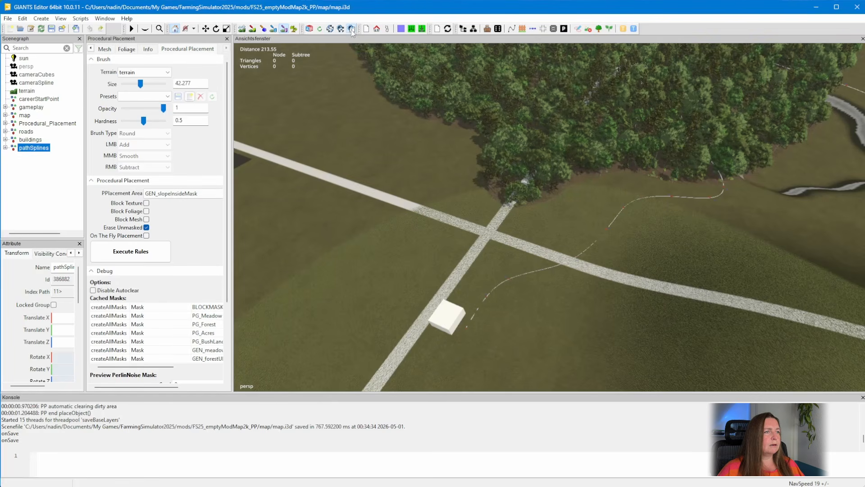
left_click(150, 251)
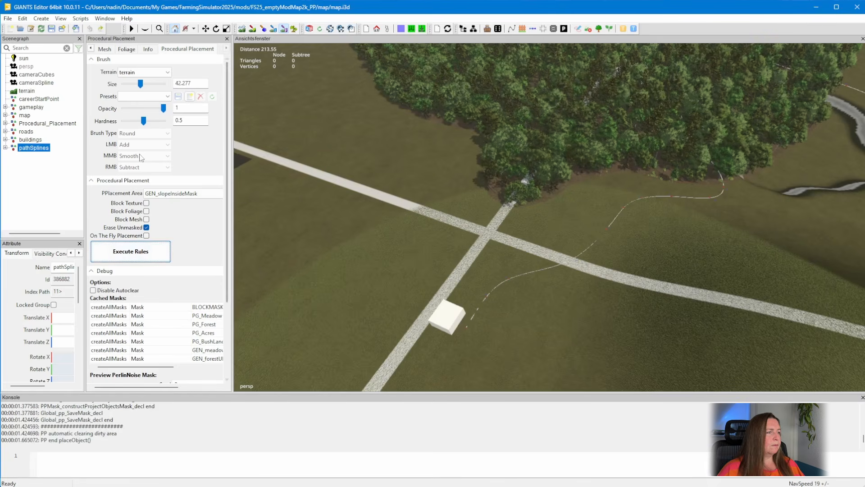
Show GEN_roadsMask as the placement area and turn off visibility for the roads and buildings groups
left_click(167, 194)
left_click(154, 276)
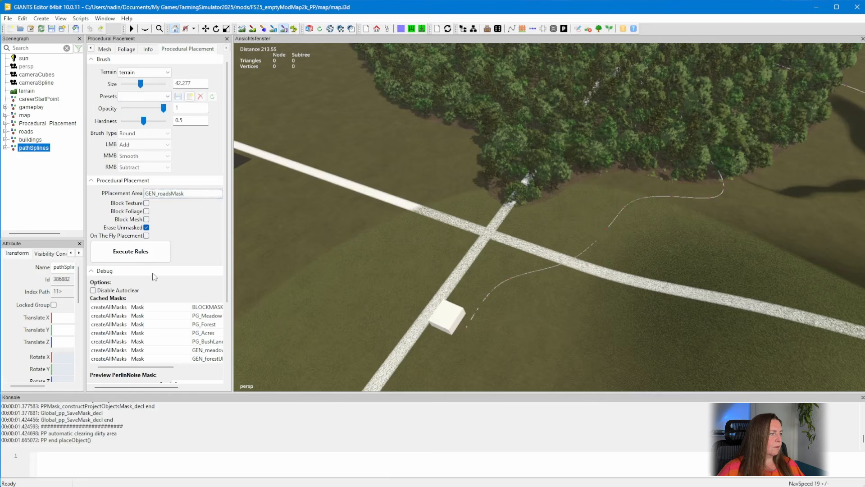
left_click(27, 131)
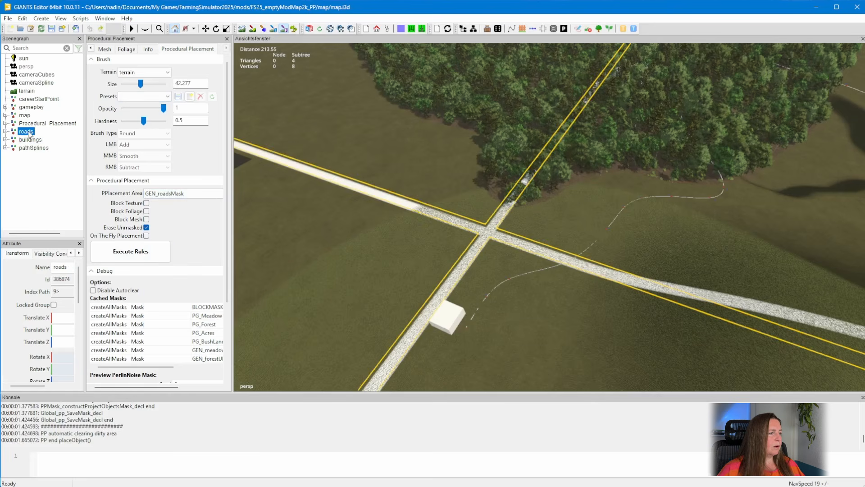
scroll(55, 347, "down", 4)
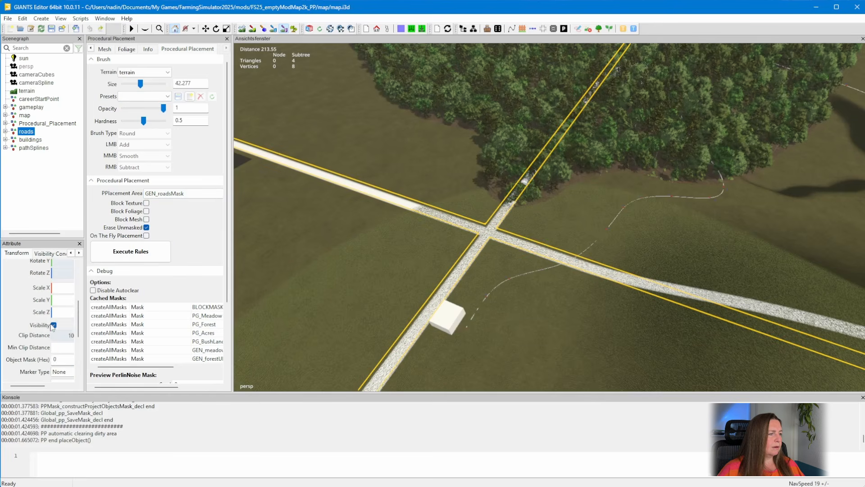
left_click(54, 325)
left_click(30, 140)
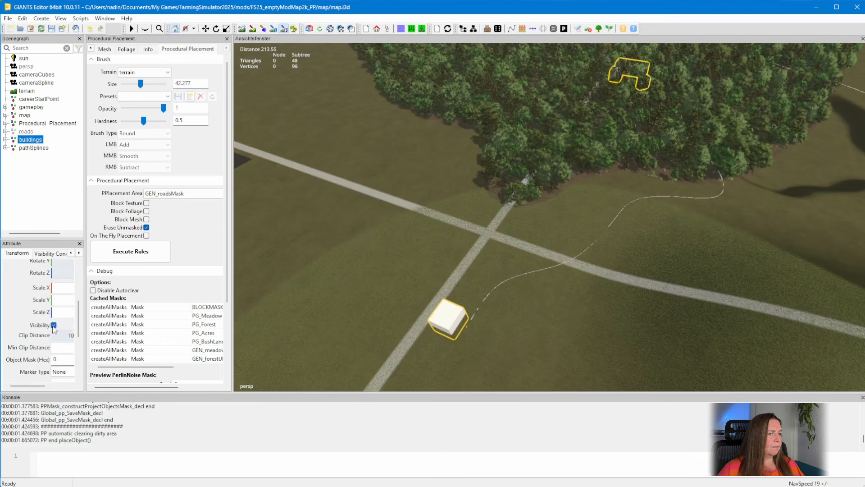
left_click(53, 325)
Examine the roads mask around the crossing and building footprint, and display GEN_roadsMaskBorders as the placement area
left_click_drag(436, 314, 412, 345, "alt")
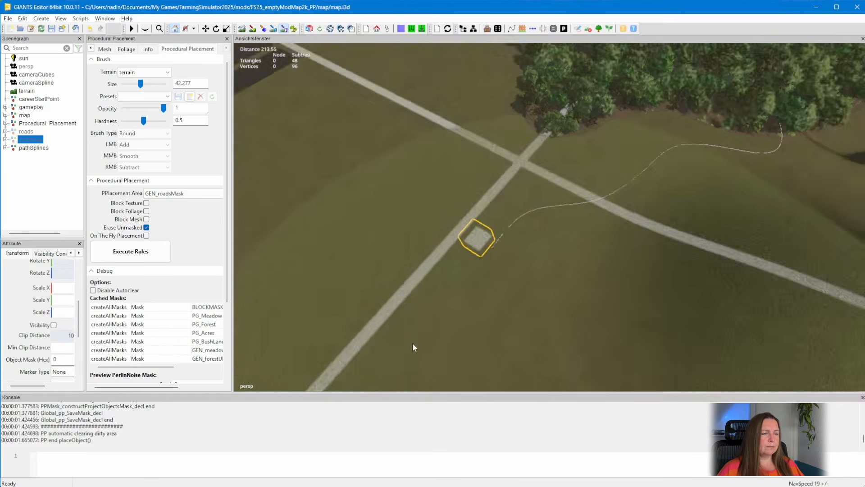
right_click_drag(412, 345, 512, 244, "alt")
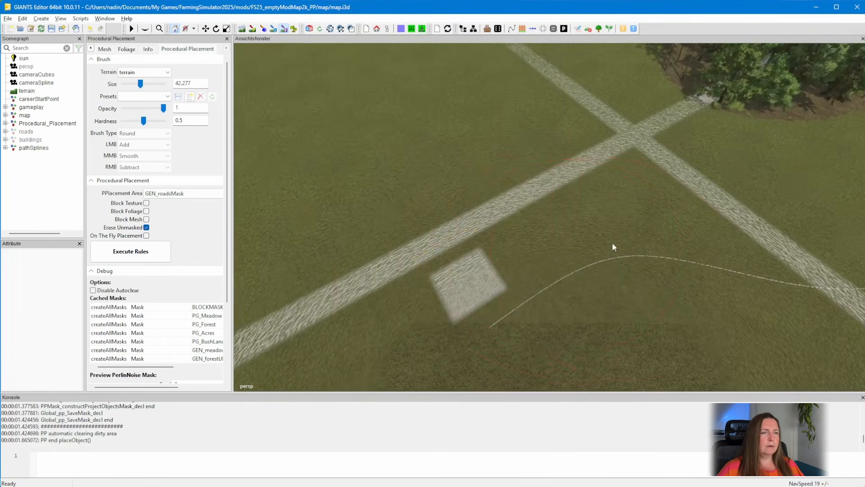
left_click_drag(612, 242, 616, 301, "alt")
scroll(631, 247, "up", 2)
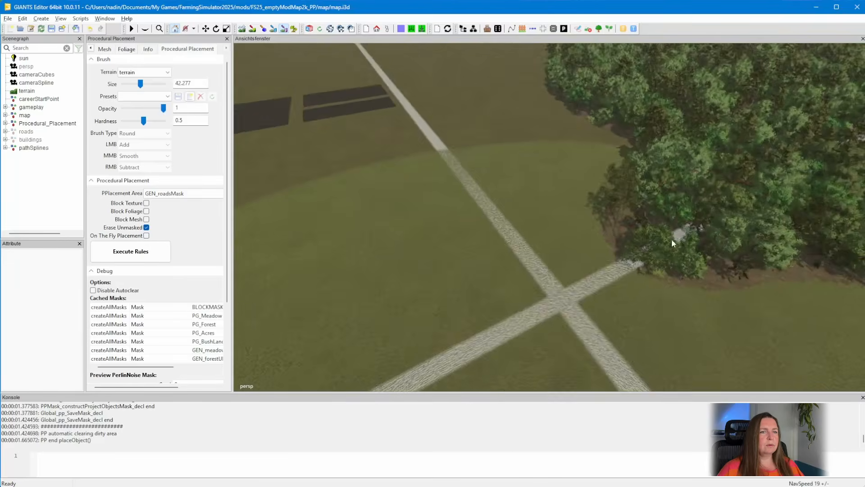
left_click_drag(671, 238, 392, 244, "alt")
left_click(178, 194)
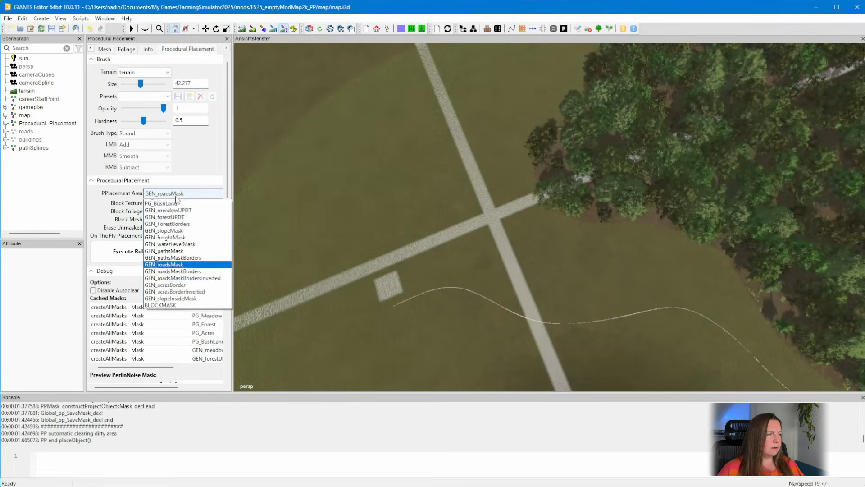
left_click(197, 293)
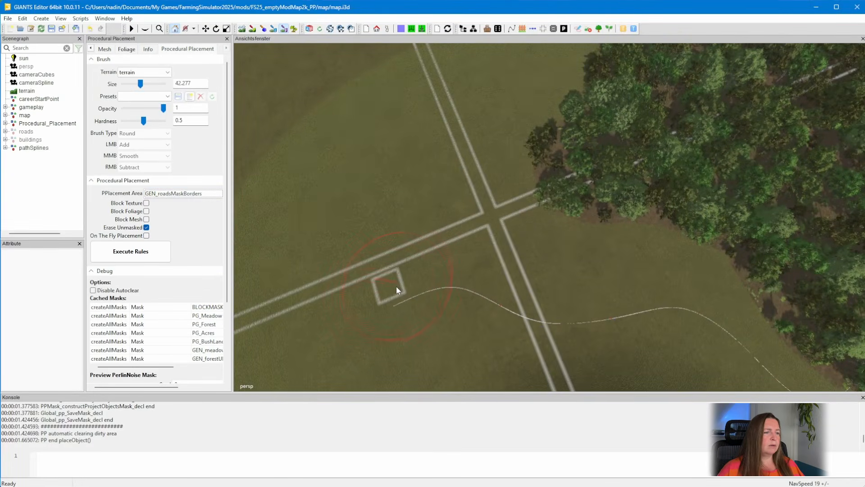
Display GEN_pathsMask as the placement area and examine the mask along the path splines near the forest
left_click(182, 193)
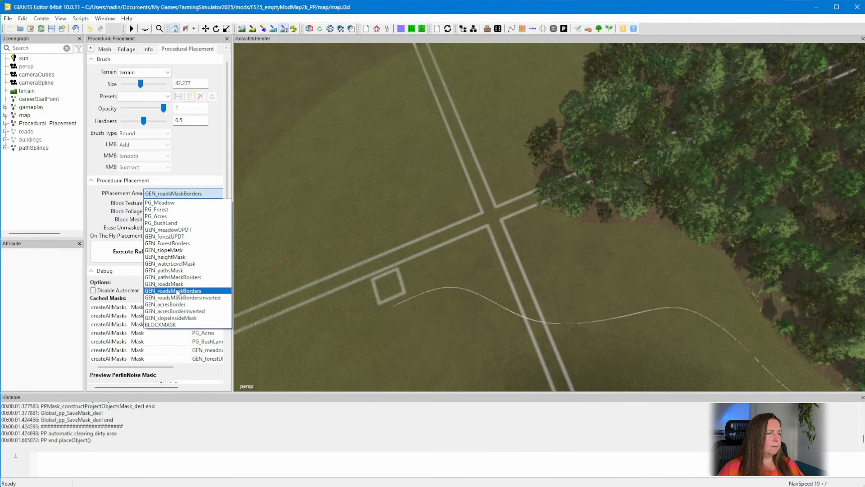
left_click(176, 270)
left_click_drag(548, 261, 728, 218, "alt")
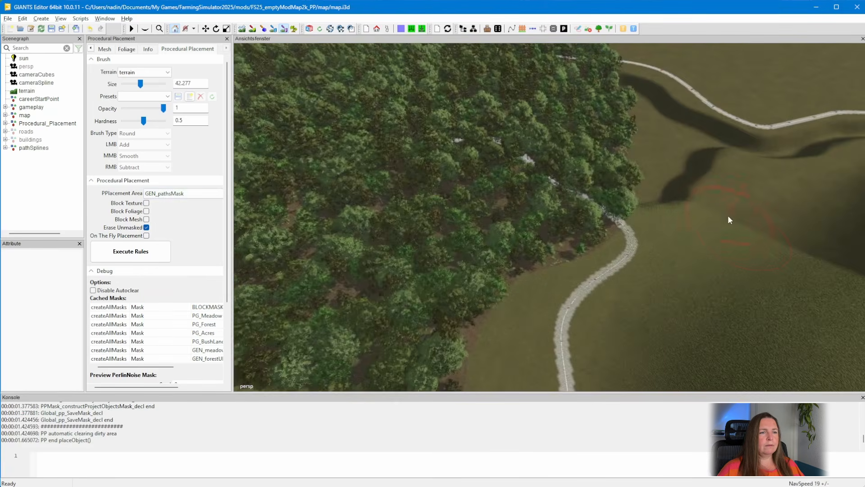
middle_click_drag(728, 217, 307, 261, "alt")
mouse_move(605, 277)
left_mouse_down("alt")
mouse_move(492, 295)
mouse_move(557, 288)
left_mouse_up("alt")
middle_click_drag(602, 286, 499, 301, "alt")
left_click_drag(500, 302, 450, 293, "alt")
Display GEN_pathsMaskBorders as the placement area and check the border mask along the path spline
left_click(188, 193)
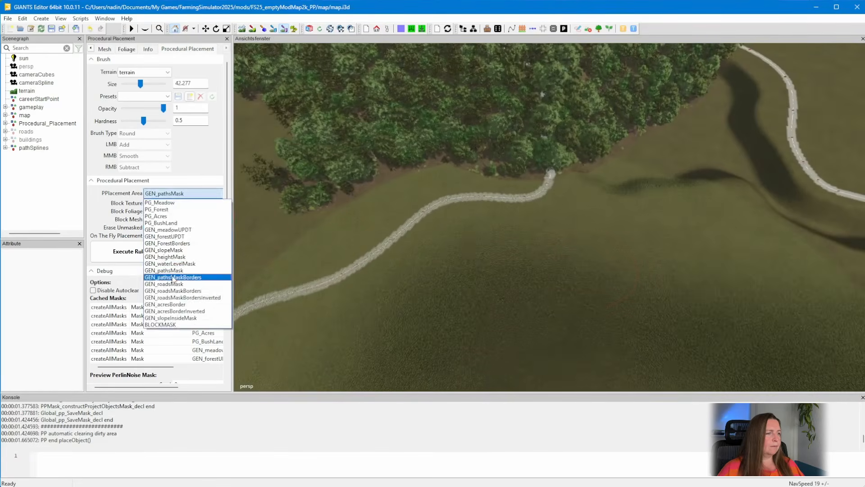
left_click(175, 276)
left_click_drag(589, 265, 554, 260, "alt")
Open generateMasksNadine.lua for editing in the Procedural Placement Rules scripts
key("alt+Tab")
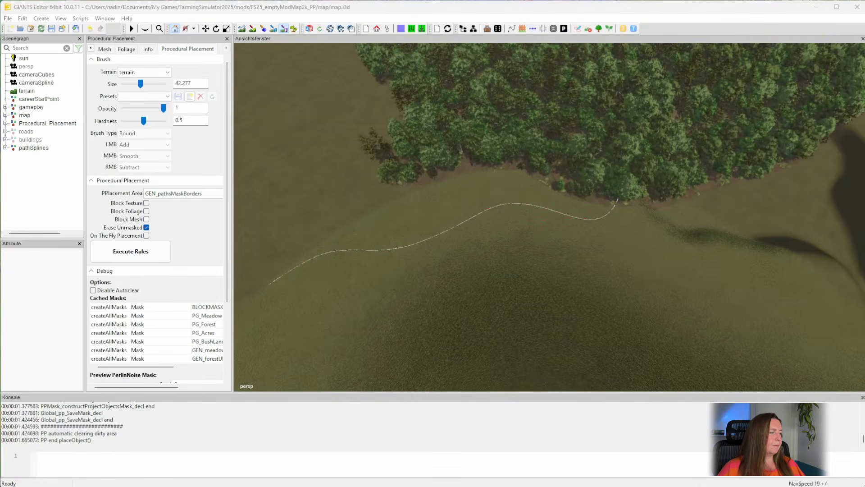
left_click(80, 18)
left_click(144, 128)
left_click(70, 64)
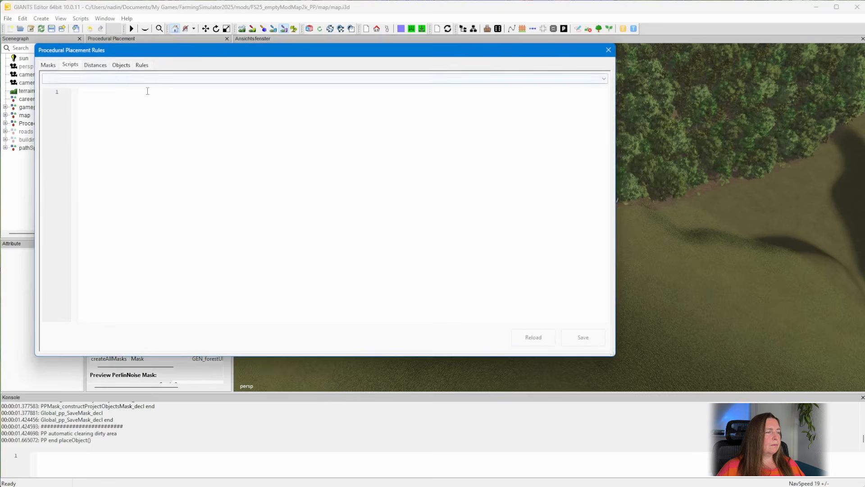
left_click(147, 79)
left_click(203, 118)
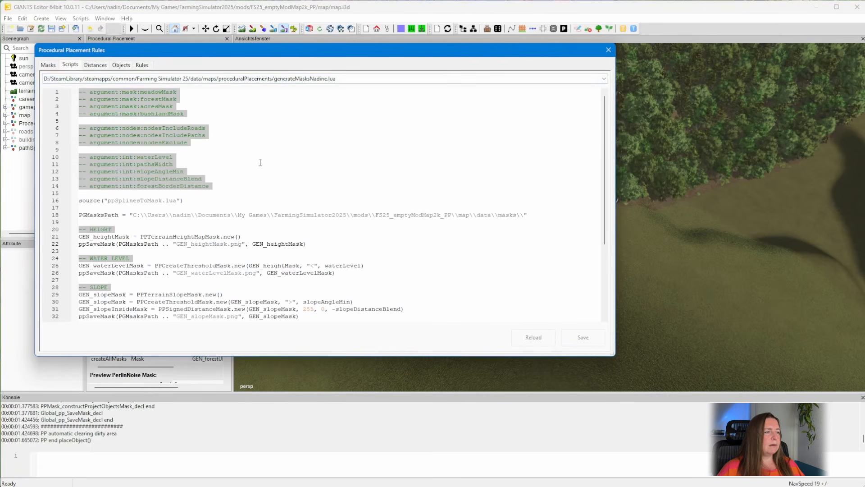
Copy the two GEN_roadsMaskBorders lines that create and save the mask to the end of the PATHWAYS section, leaving a blank line above
scroll(260, 162, "down", 5)
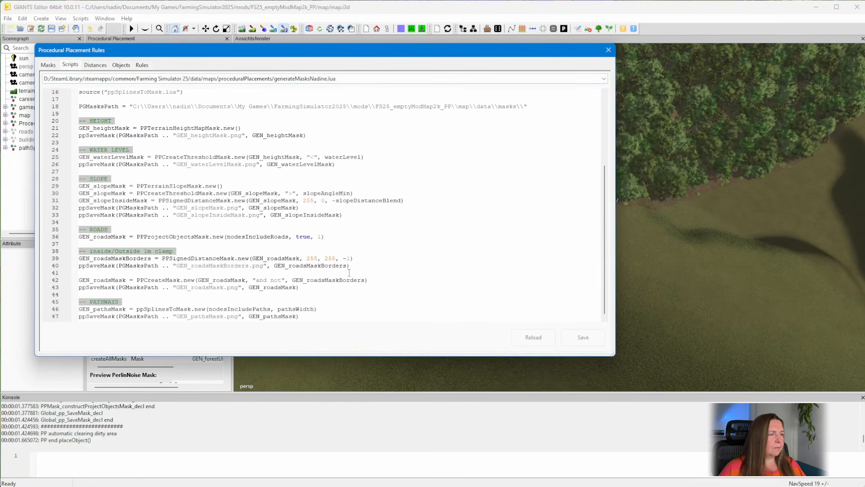
left_click(79, 258, "shift")
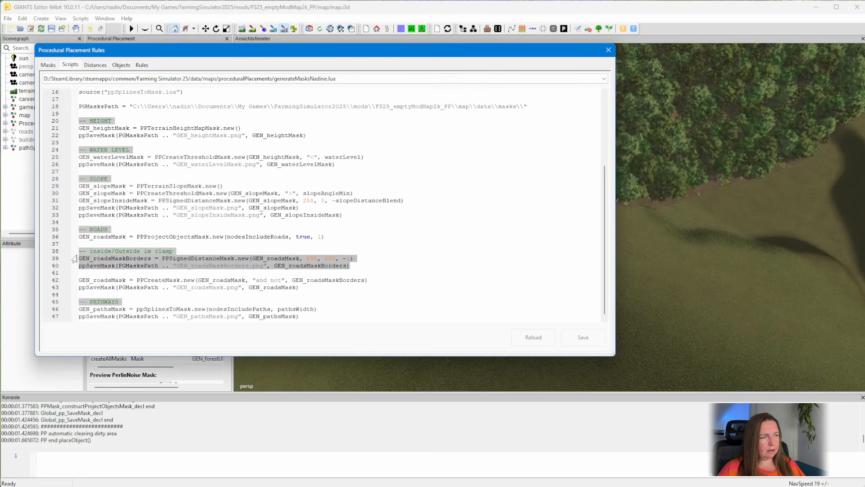
key("ctrl+c")
left_click(310, 318)
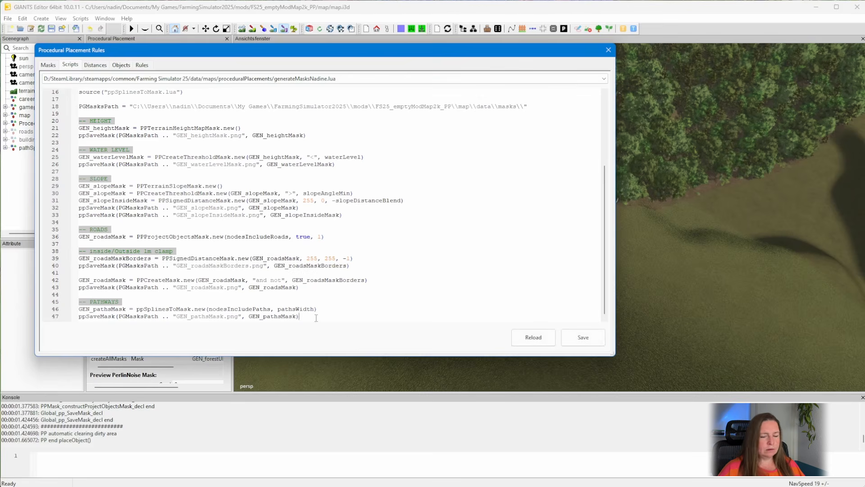
key("Return")
key("Return")
key("ctrl+v")
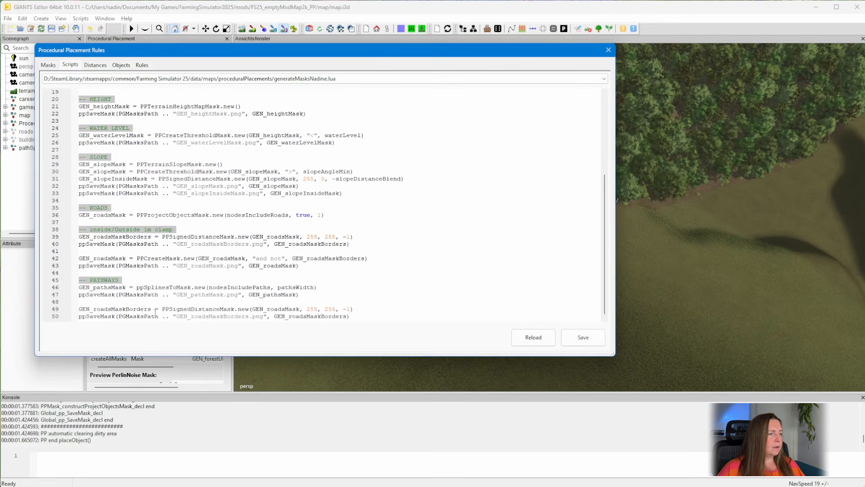
Save the script, enlarge the mask list and copy the name GEN_pathsMaskBorders from it
left_click(20, 87)
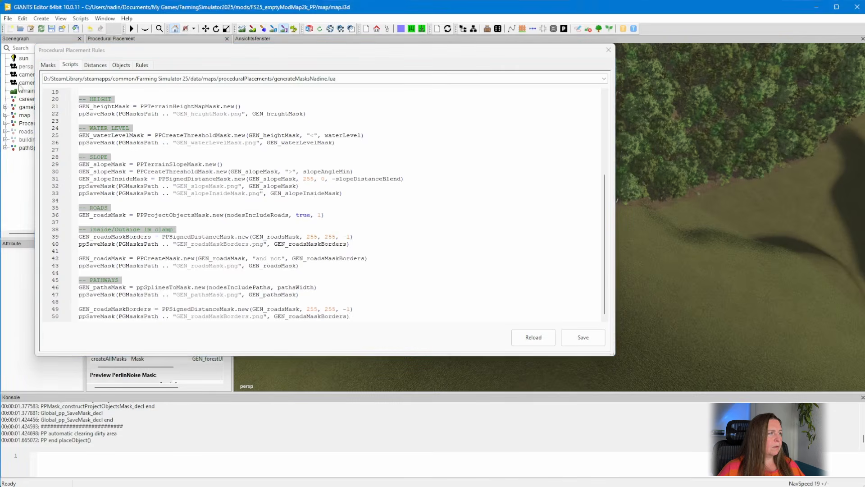
left_click(48, 66)
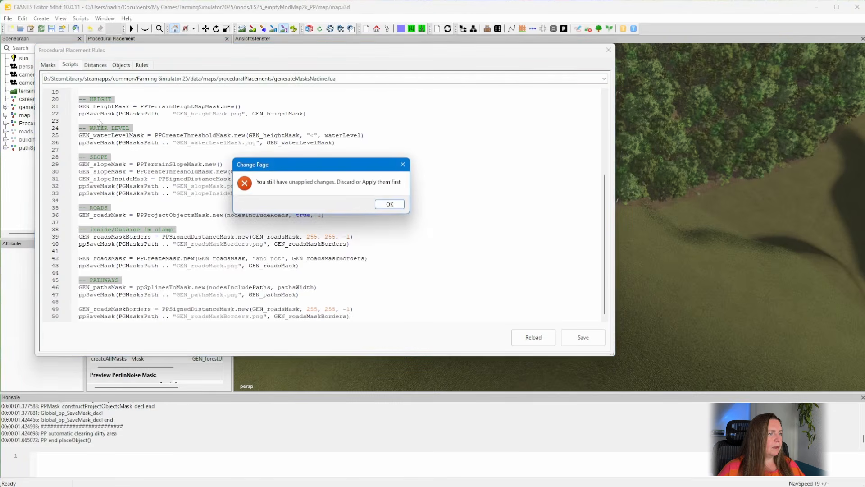
left_click(389, 204)
left_click(583, 337)
left_click(60, 8)
left_click(47, 65)
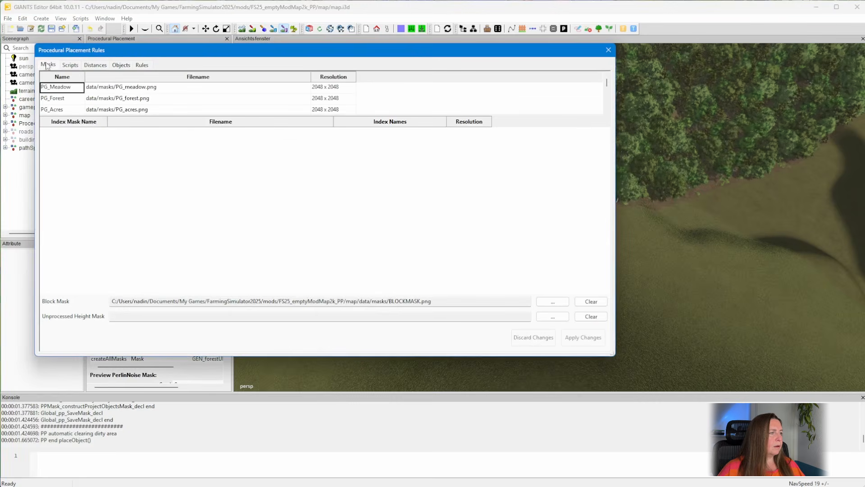
left_click_drag(104, 117, 119, 212)
scroll(76, 171, "down", 3)
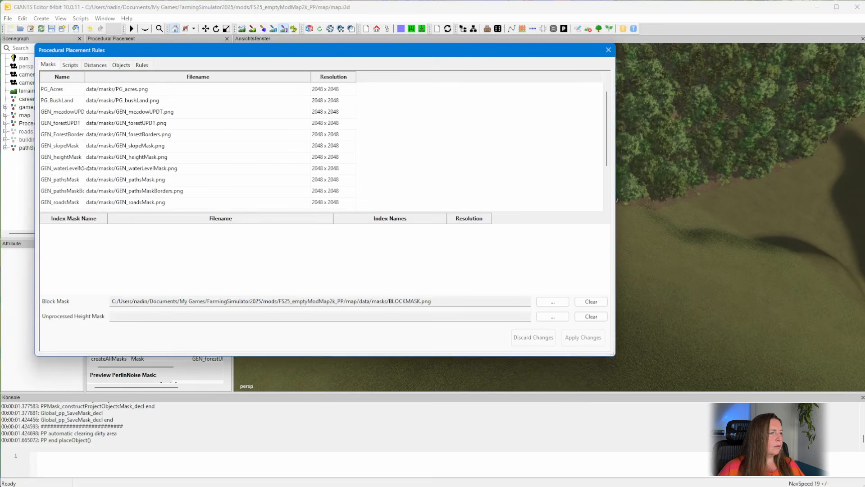
double_click(74, 170)
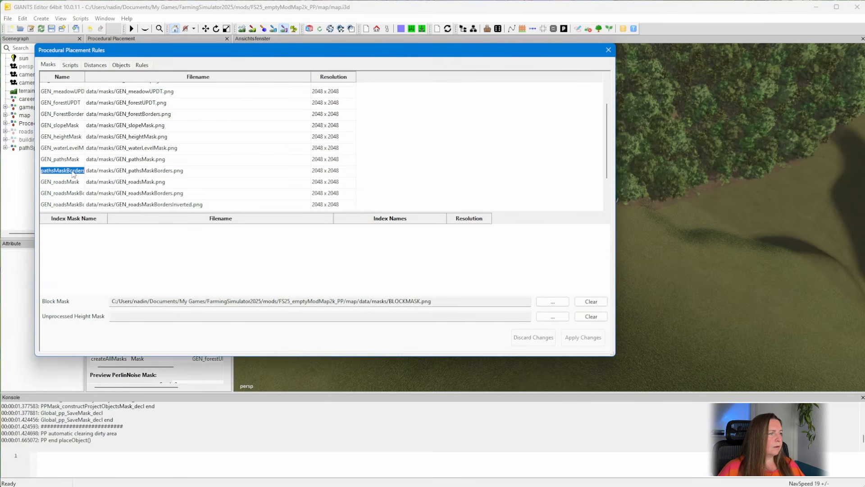
In the copied PPSignedDistanceMask line under PATHWAYS, name the mask GEN_pathsMaskBorders, use GEN_pathsMask as its source and set the distance to 1
left_click(70, 65)
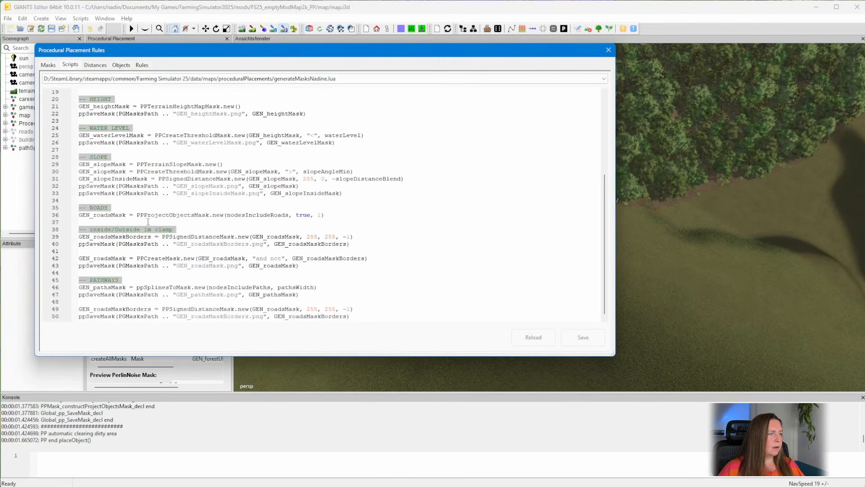
double_click(116, 309)
key("ctrl+v")
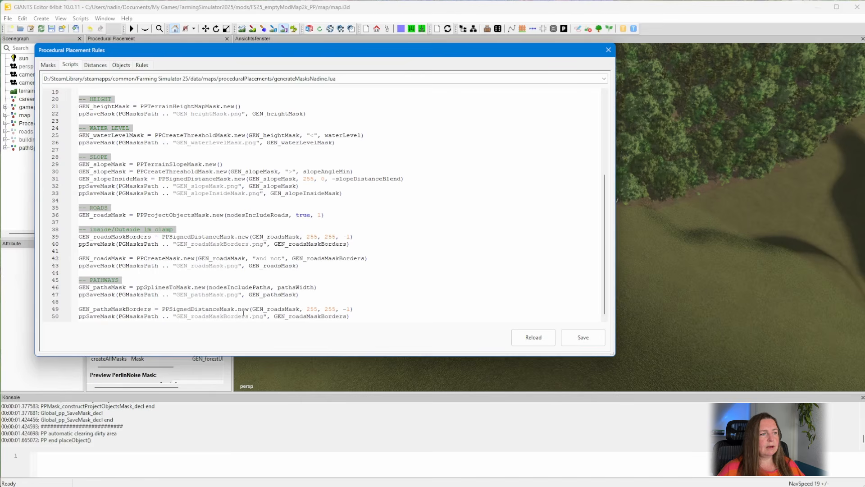
left_click_drag(268, 309, 286, 309)
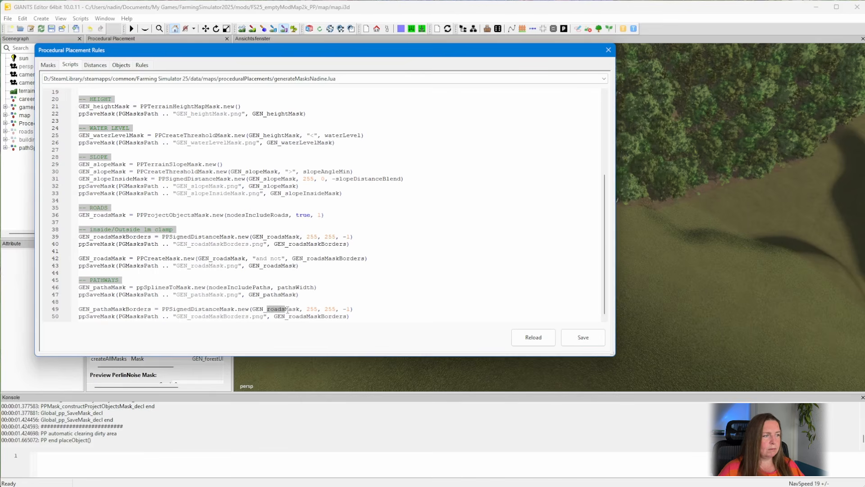
type("paths")
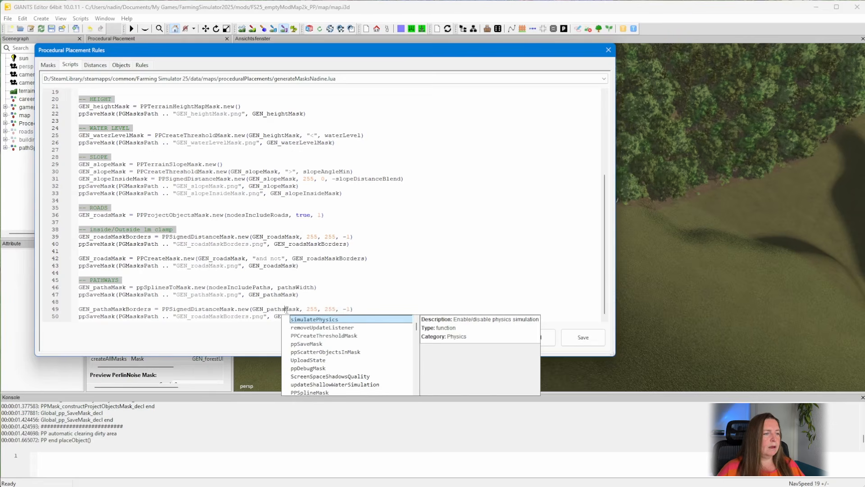
key("Escape")
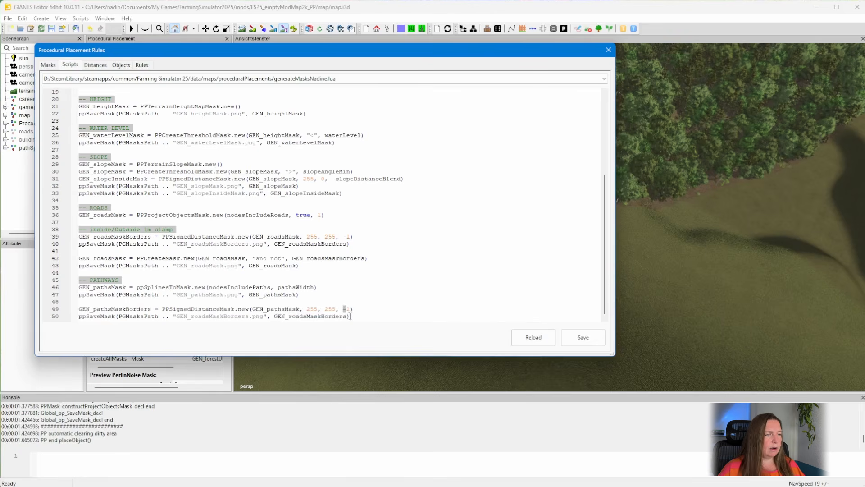
key("Delete")
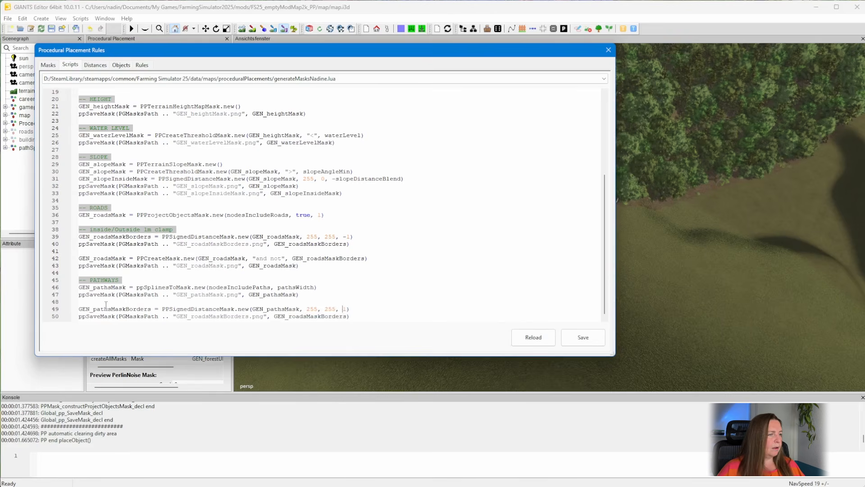
Change the last ppSaveMask line to save GEN_pathsMaskBorders as GEN_pathsMaskBorders.png, and save the script
double_click(204, 315)
key("ctrl+v")
double_click(311, 315)
key("ctrl+v")
left_click(367, 316)
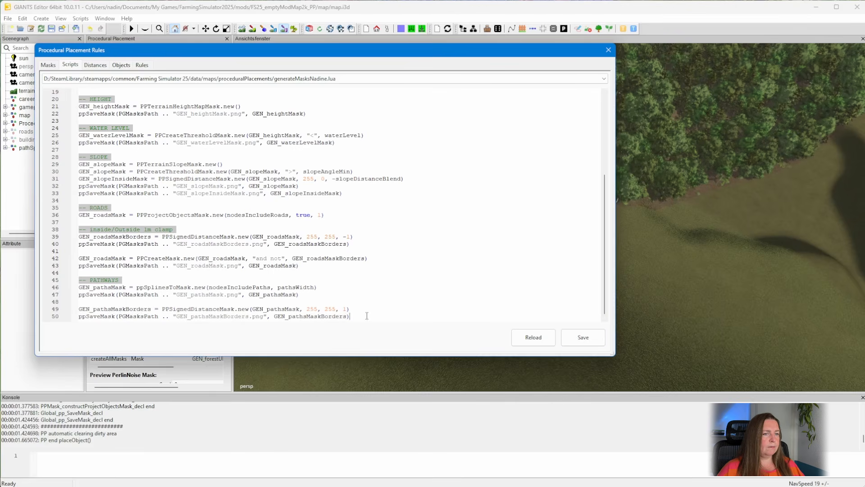
left_click(583, 337)
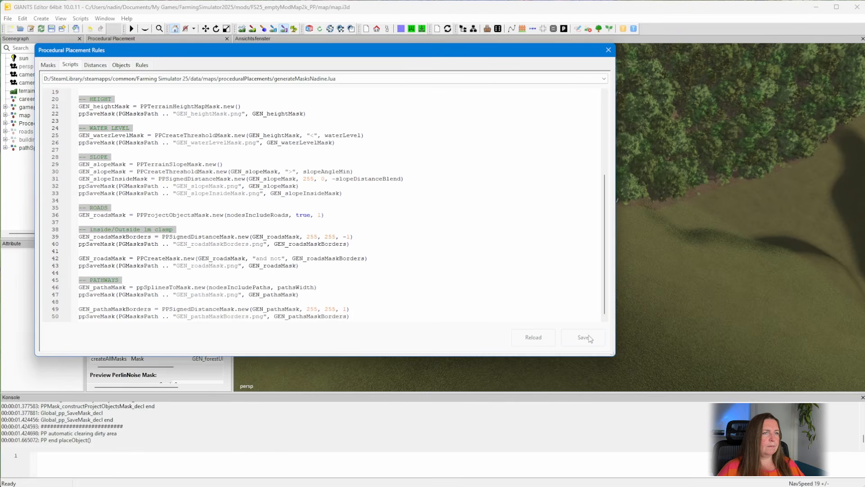
Close the placement rules, execute the rules for GEN_pathsMaskBorders and check the border mask on both sides of the path splines
left_click(609, 50)
scroll(495, 227, "up", 5)
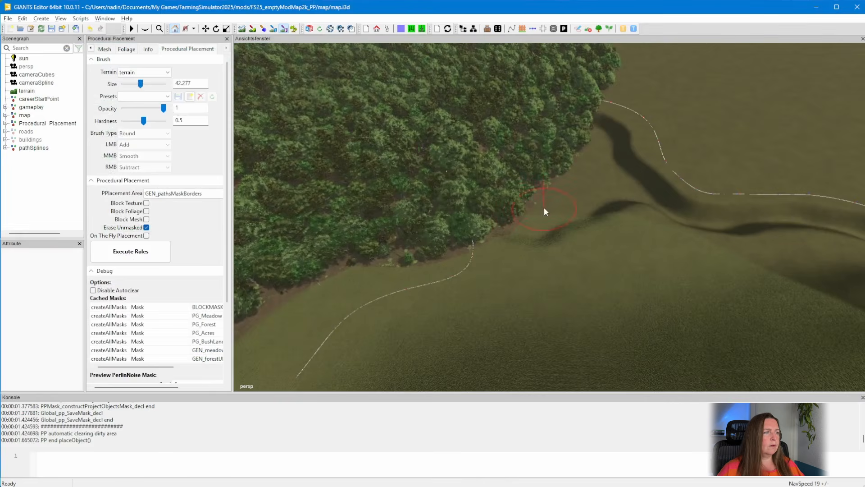
left_click(131, 251)
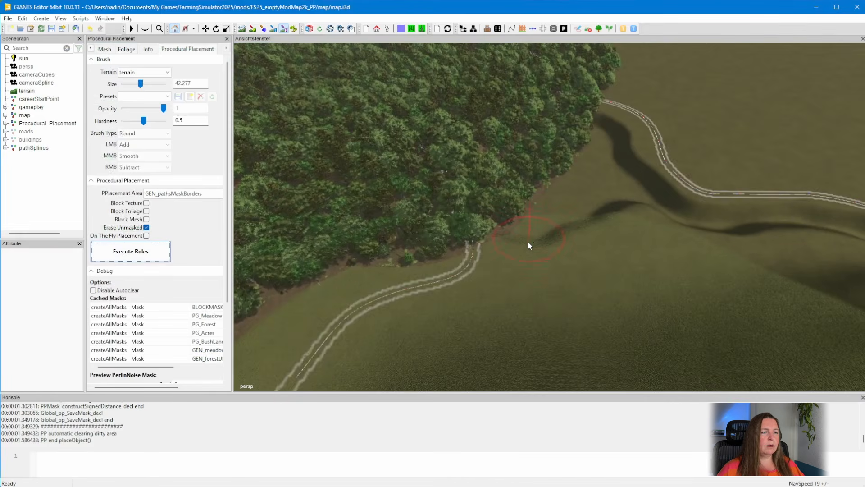
mouse_move(528, 242)
left_mouse_down("alt")
mouse_move(453, 278)
mouse_move(407, 262)
mouse_move(583, 236)
mouse_move(496, 285)
mouse_move(442, 266)
left_mouse_up("alt")
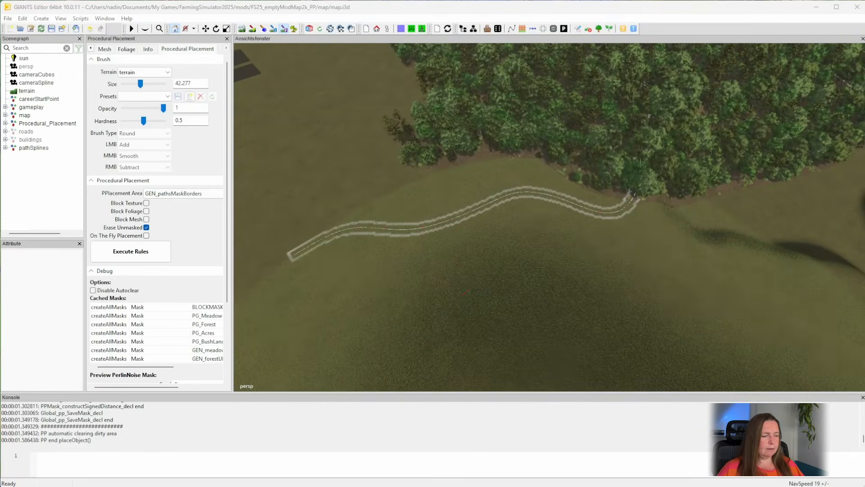
Examine the field areas on the terrain beyond the path and forest from close up
left_click(64, 180)
mouse_move(434, 215)
left_mouse_down("alt")
mouse_move(383, 191)
mouse_move(432, 309)
mouse_move(390, 223)
left_mouse_up("alt")
middle_click_drag(390, 224, 398, 266, "alt")
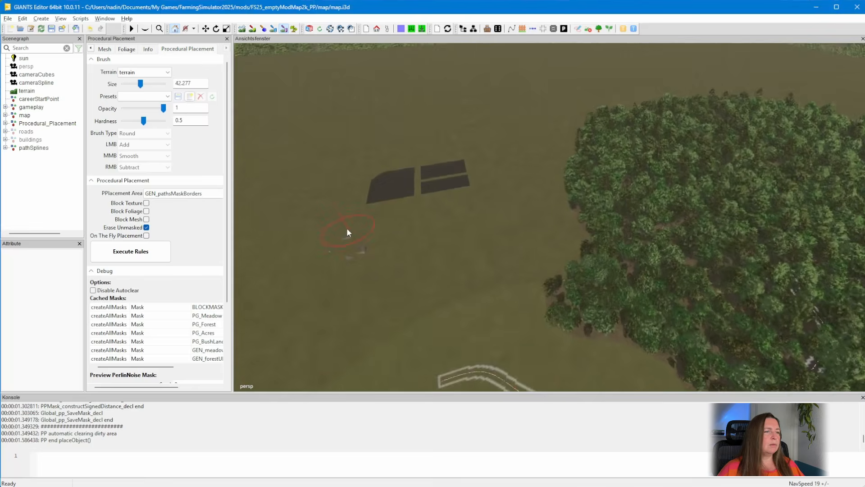
middle_click_drag(311, 289, 337, 237, "alt")
right_click_drag(337, 237, 646, 131, "alt")
left_click_drag(405, 228, 315, 211, "alt")
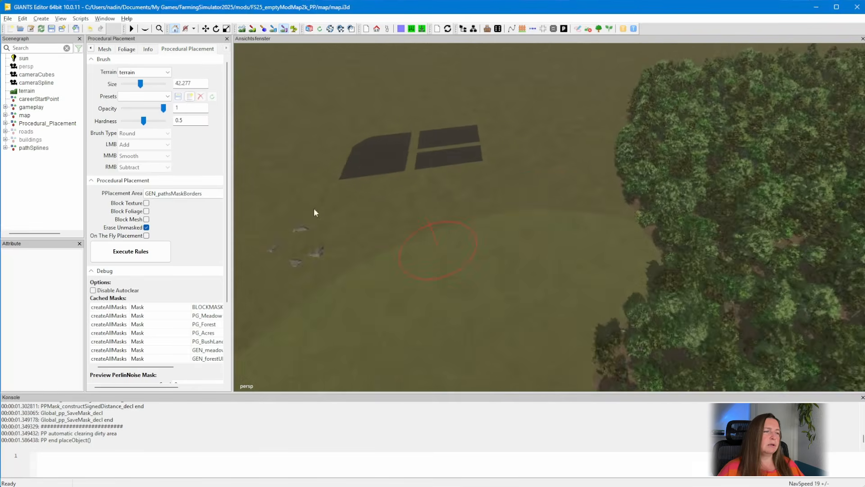
middle_click_drag(314, 211, 446, 289, "alt")
left_click_drag(353, 253, 363, 249, "alt")
right_click_drag(363, 250, 547, 195, "alt")
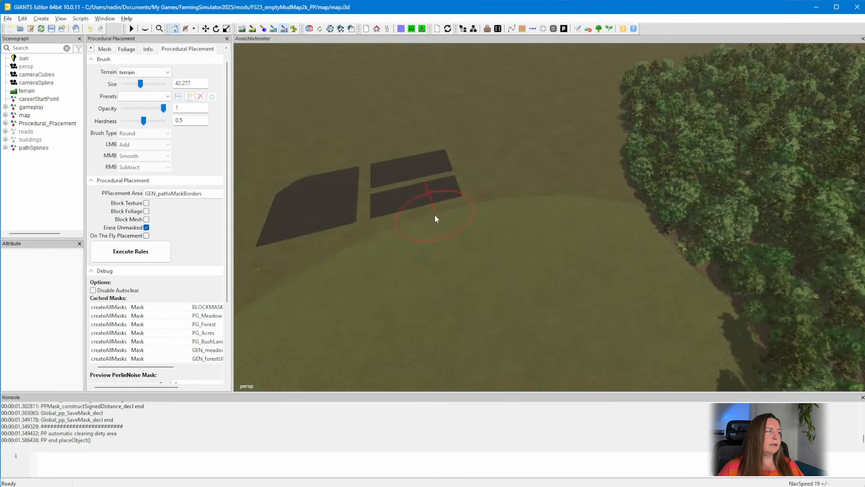
right_click_drag(435, 215, 545, 199, "alt")
middle_click_drag(546, 199, 705, 282, "alt")
mouse_move(438, 191)
left_mouse_down("alt")
mouse_move(419, 223)
mouse_move(421, 168)
left_mouse_up("alt")
mouse_move(444, 123)
left_mouse_down("alt")
mouse_move(503, 131)
mouse_move(527, 228)
mouse_move(493, 190)
left_mouse_up("alt")
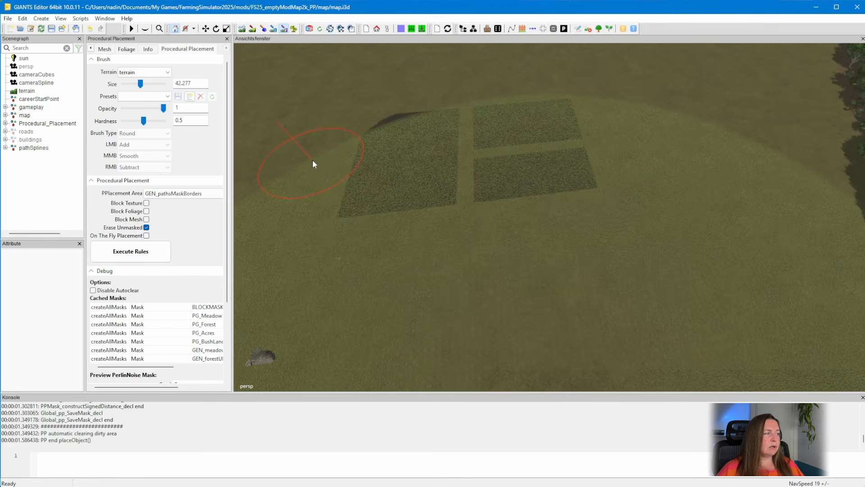
Reopen generateMasksNadine.lua for editing in the Procedural Placement Rules scripts
left_click(104, 18)
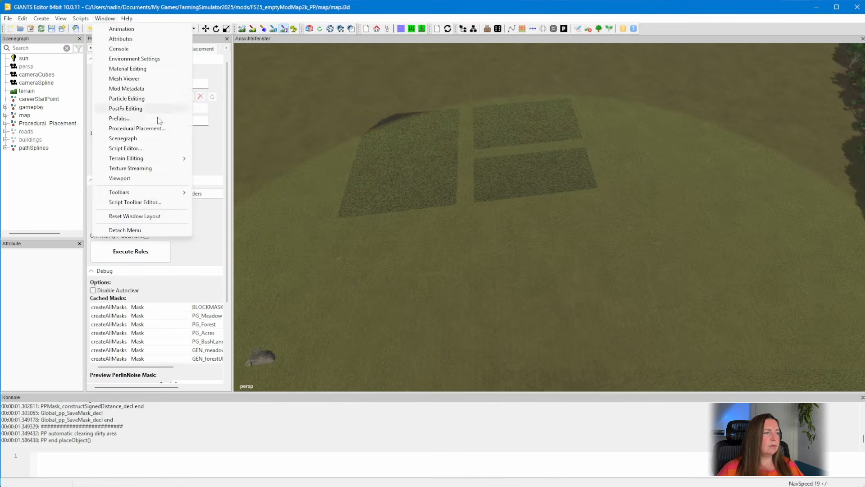
left_click(157, 129)
left_click(70, 64)
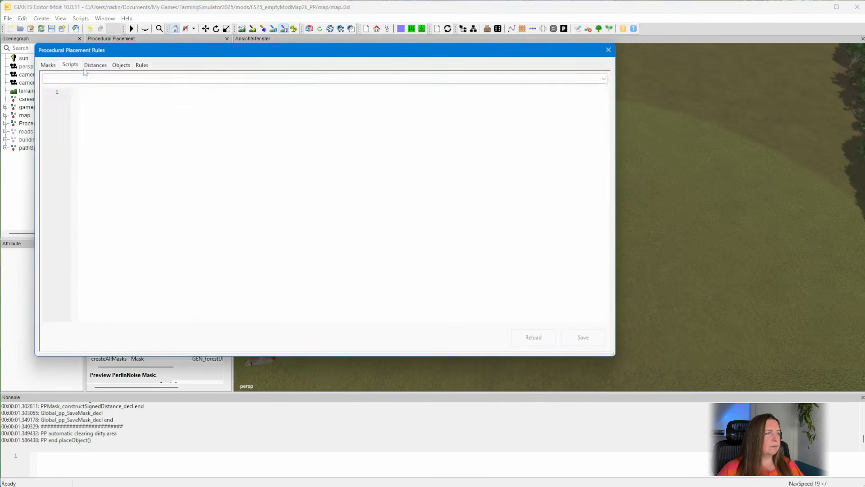
left_click(189, 78)
left_click(287, 159)
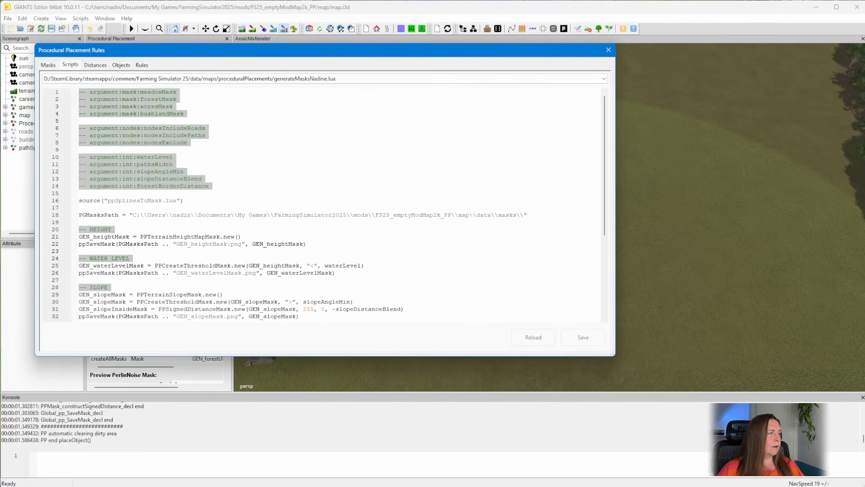
Open ppFieldsToMask.lua from the scriptsFS25_YT folder in Notepad++ and copy its source("ppFieldsToMask.lua") line below the ppSplinesToMask source line in the placement script
left_click(125, 201)
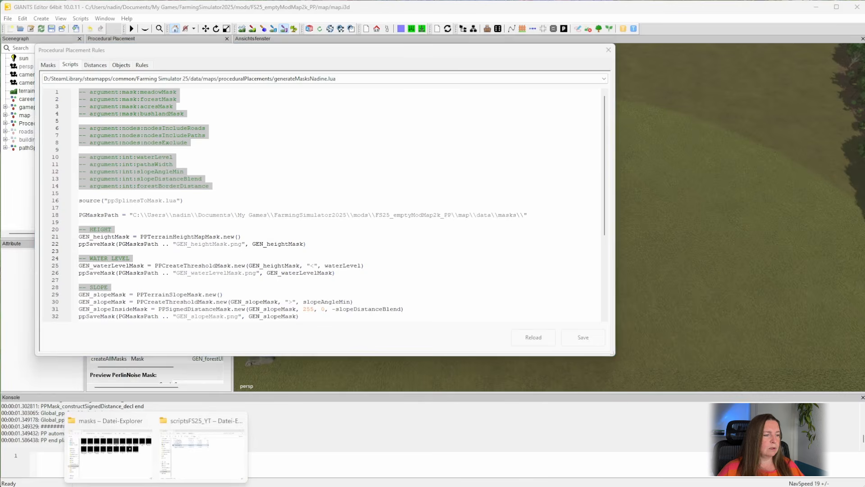
left_click(211, 451)
right_click(225, 172)
left_click(271, 100)
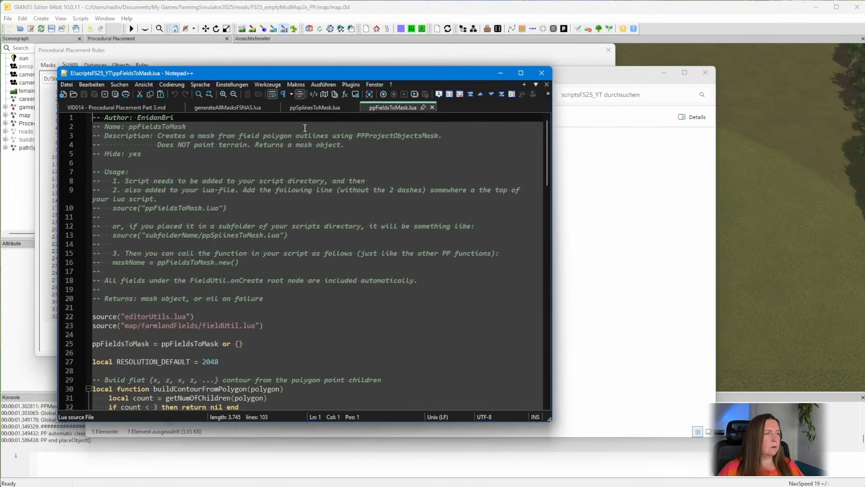
left_click_drag(227, 208, 112, 208)
key("ctrl+c")
key("alt+Tab")
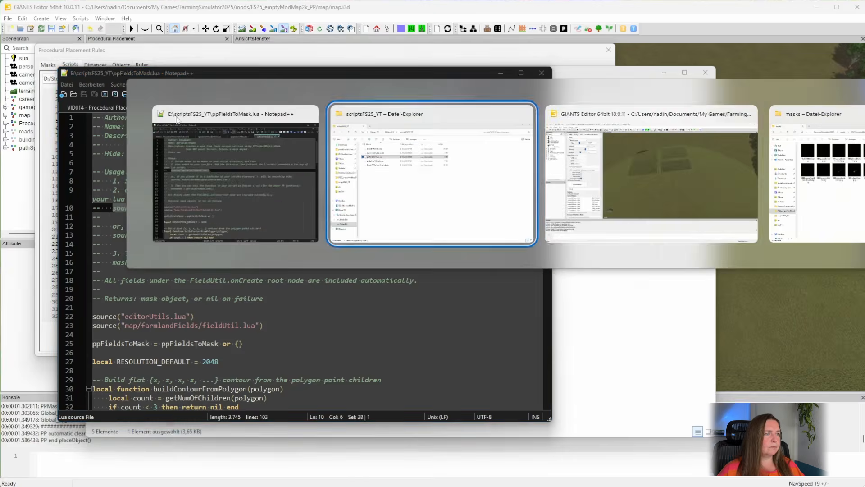
key("ctrl+v")
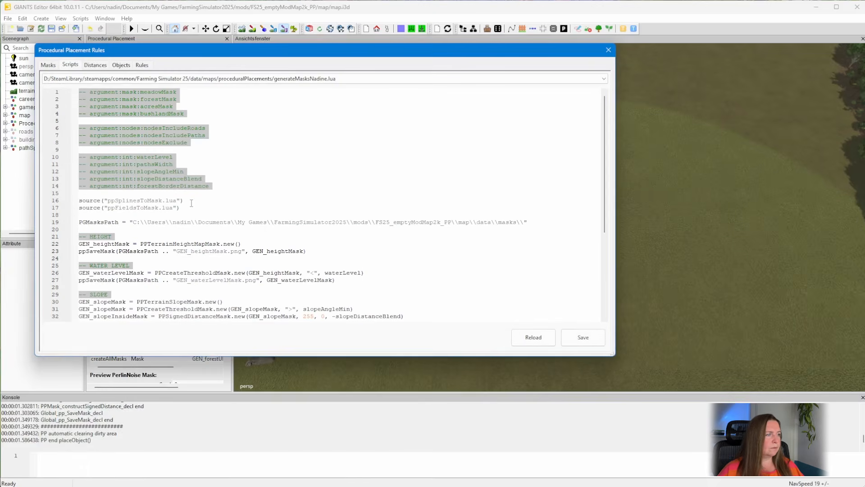
Add an "-- Acres" comment at the end of the script, followed by the line maskName = ppFieldsToMask.new() copied from ppFieldsToMask.lua
key("alt+Tab")
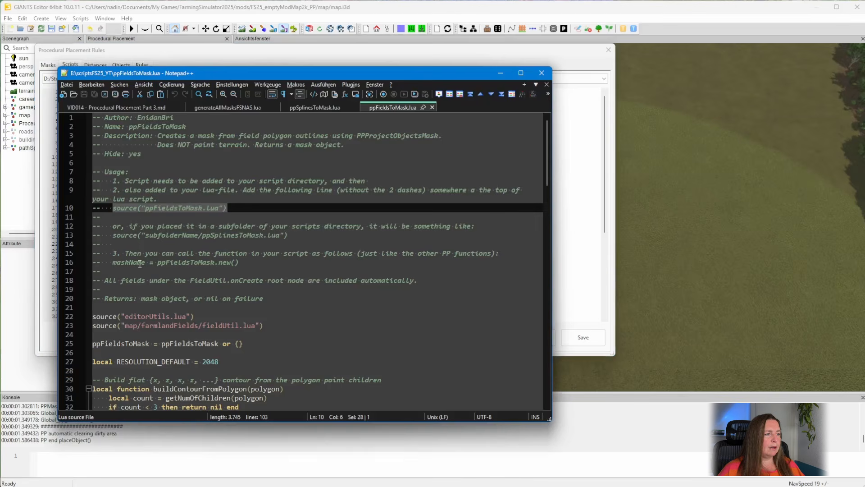
left_click_drag(112, 263, 240, 265)
key("ctrl+c")
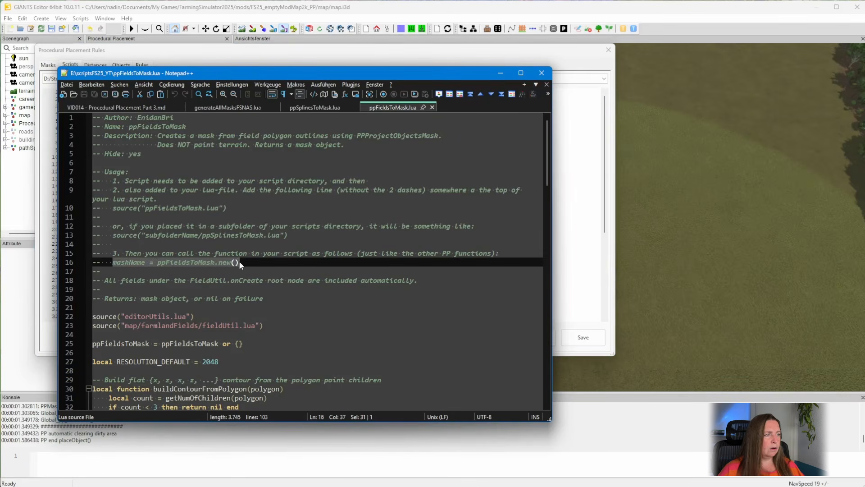
key("alt+Tab")
scroll(414, 307, "down", 5)
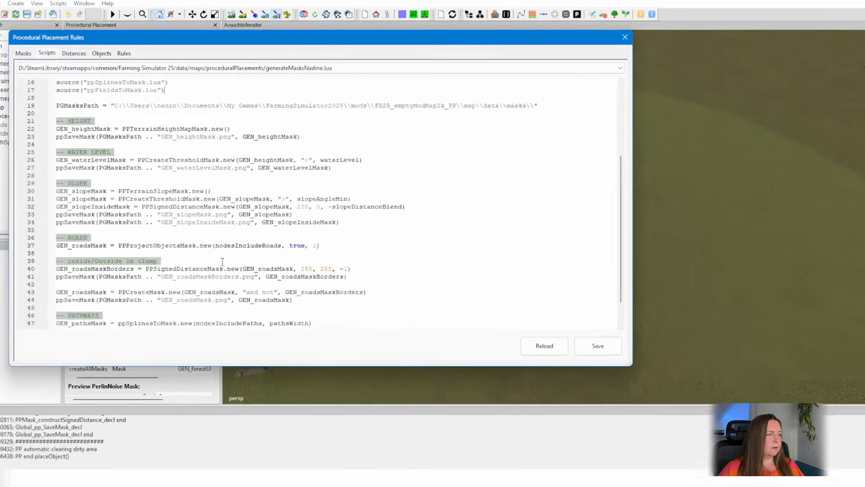
key("Return")
type("--Acres")
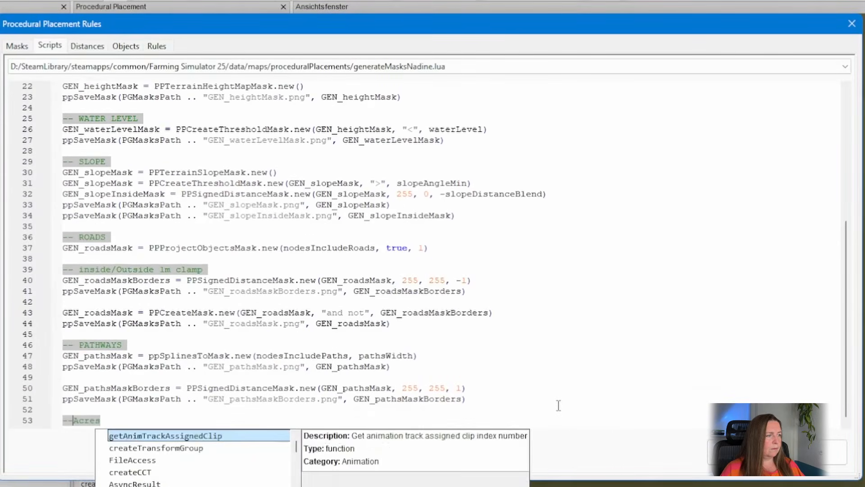
key("End")
key("Return")
key("ctrl+v")
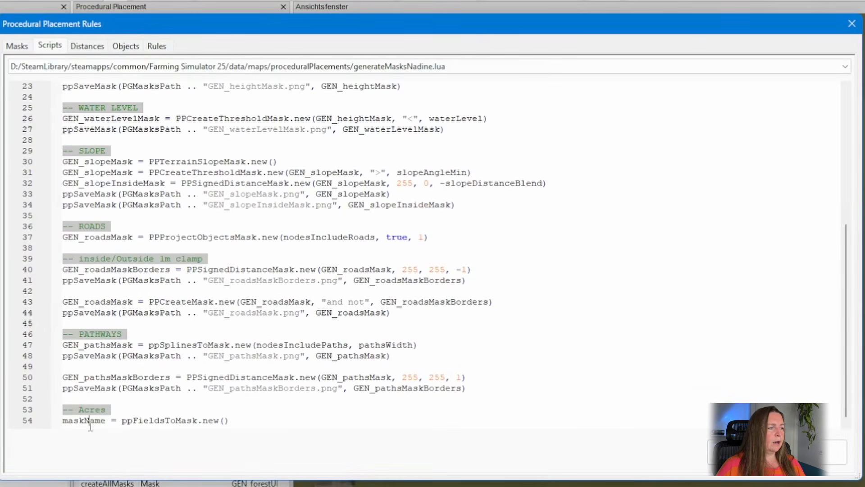
Rename the PG_Acres mask as GEN_Acres in the Procedural Placement Rules mask list, with the Name column widened
double_click(87, 420)
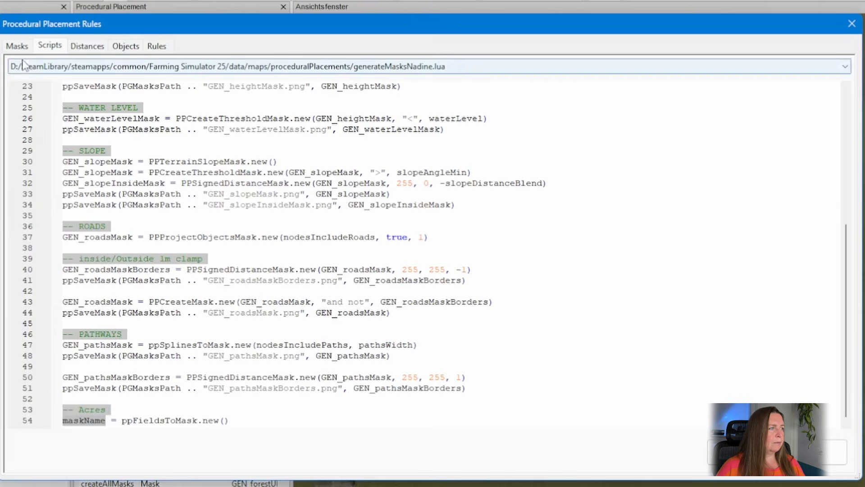
left_click(18, 47)
left_click(511, 253)
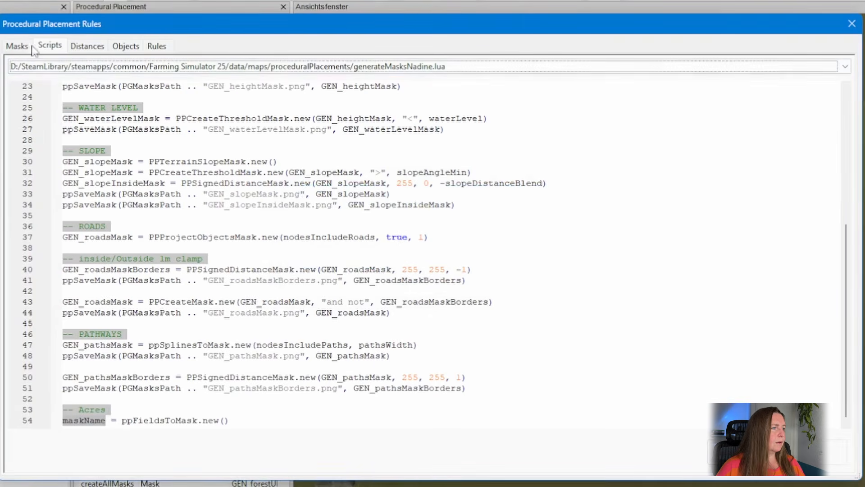
left_click(18, 46)
left_click_drag(160, 162, 176, 277)
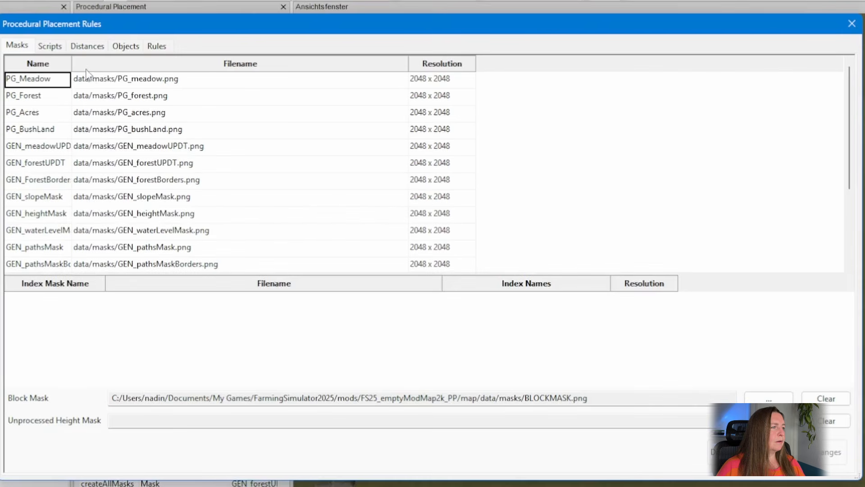
left_click_drag(72, 68, 106, 70)
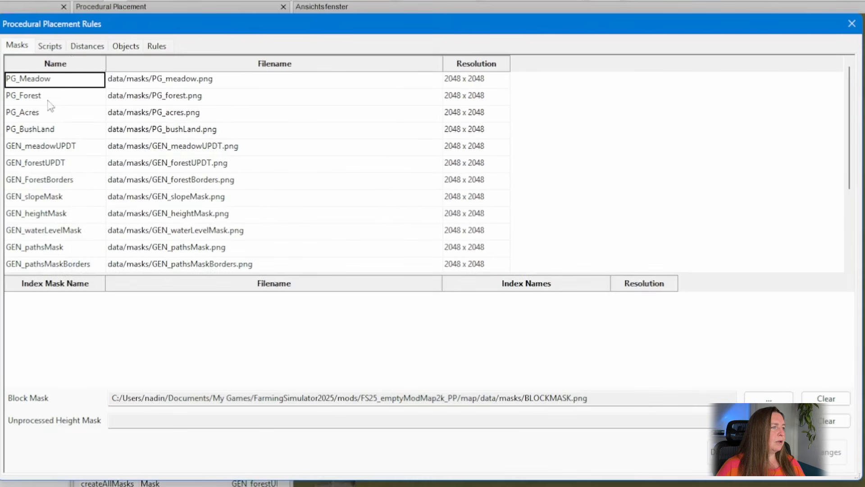
left_click(23, 113)
left_click(23, 113)
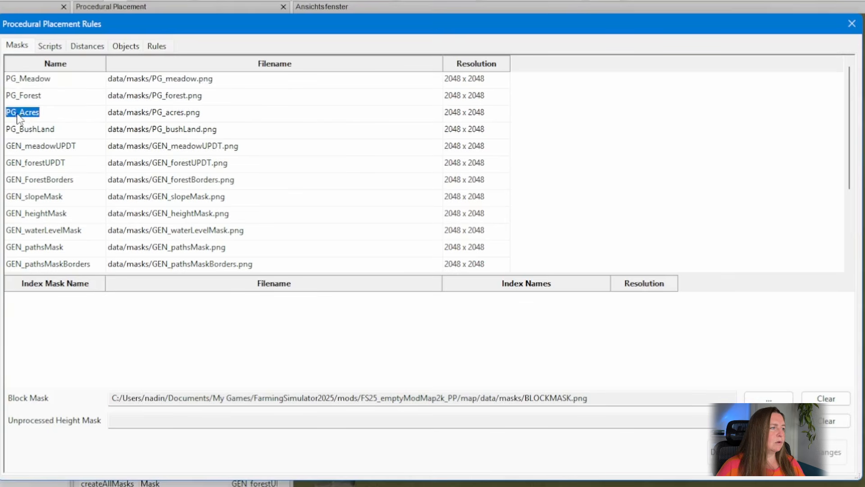
left_click(20, 116)
key("BackSpace")
key("BackSpace")
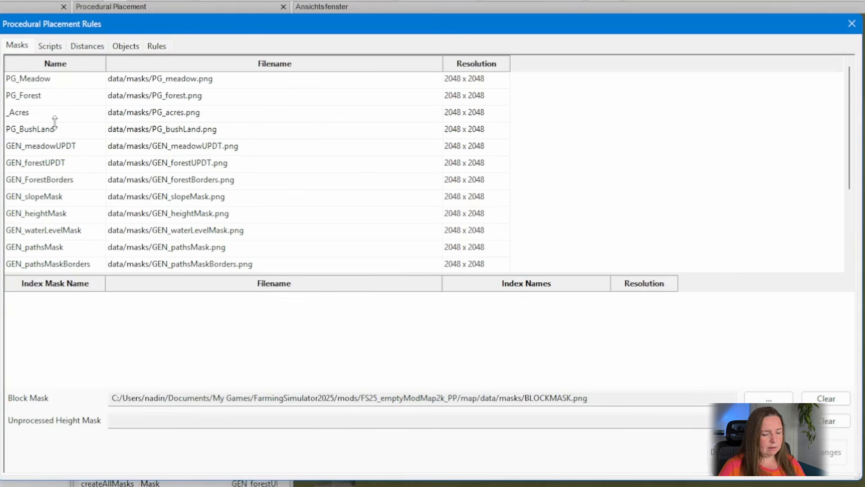
type("GEN")
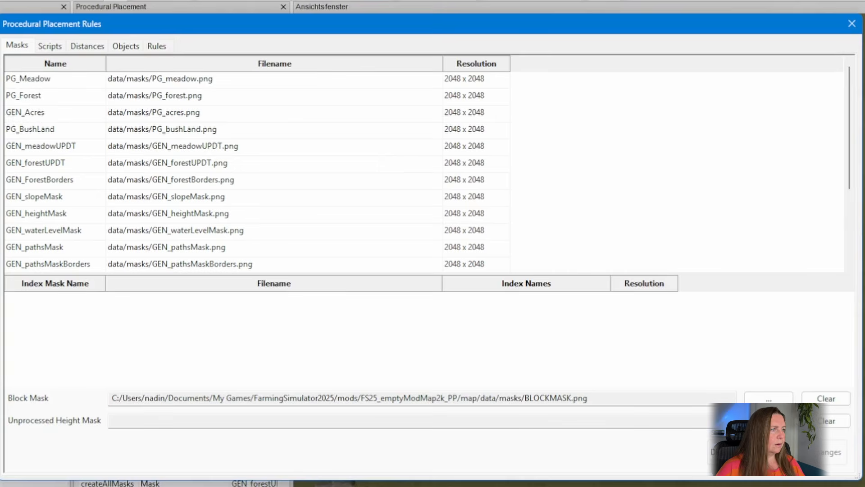
Change the GEN_Acres mask name to GEN_acres with a lowercase a, checking it against the other mask names
scroll(77, 176, "down", 3)
scroll(112, 201, "up", 3)
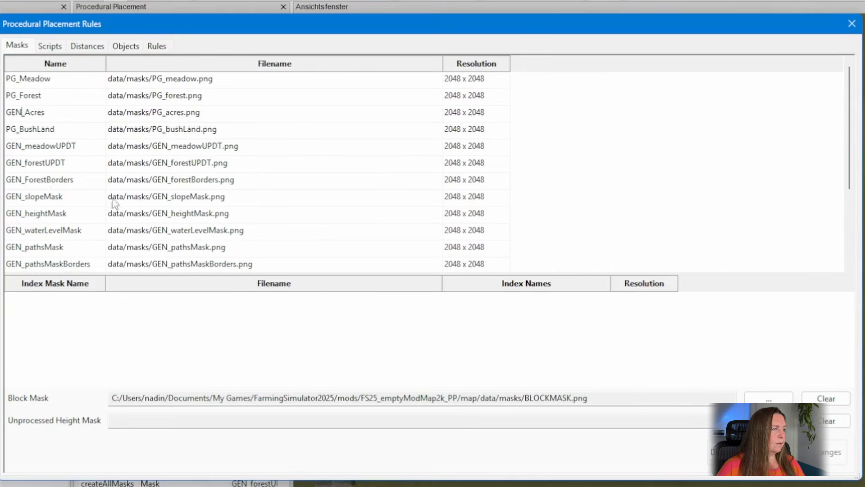
double_click(24, 113)
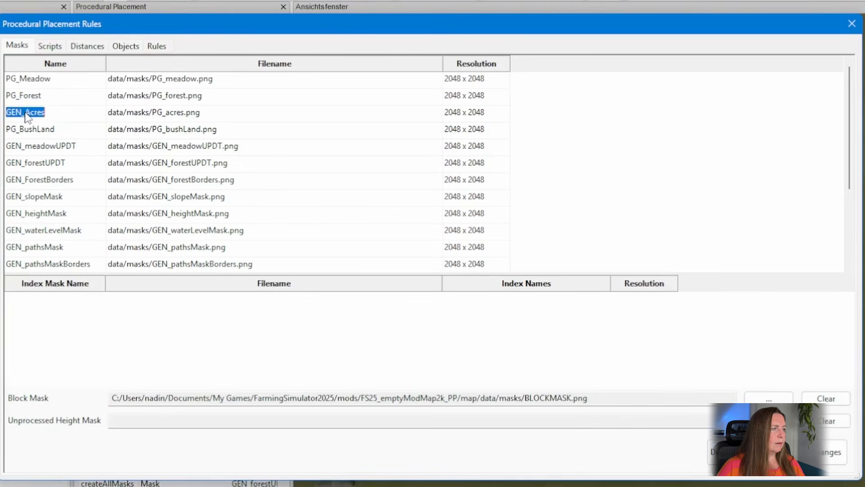
left_click(28, 113)
key("BackSpace")
type("a")
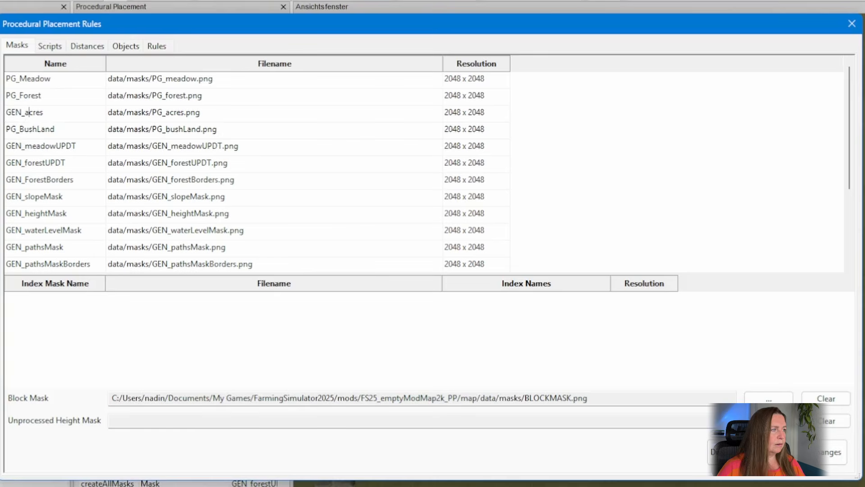
scroll(18, 148, "down", 2)
scroll(49, 245, "down", 2)
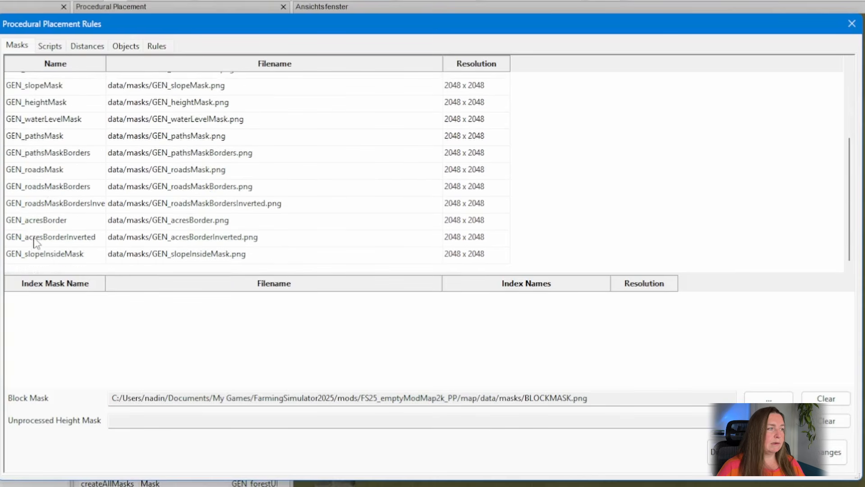
scroll(33, 237, "up", 3)
scroll(34, 236, "up", 1)
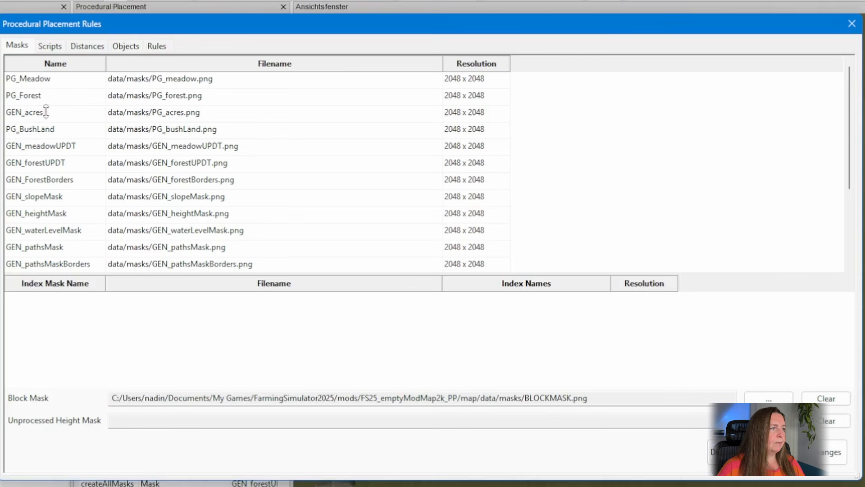
Rename the file PG_acres.png as GEN_acres.png in the masks folder and assign it to the GEN_acres mask
double_click(133, 117)
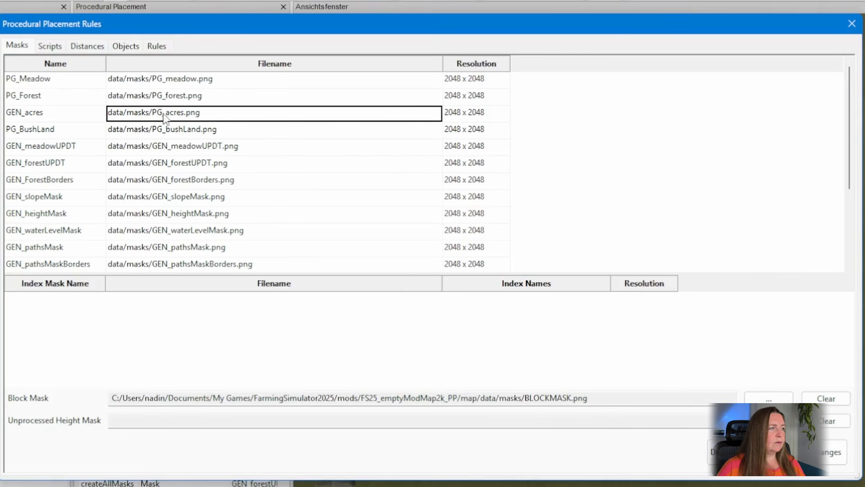
left_click(164, 116)
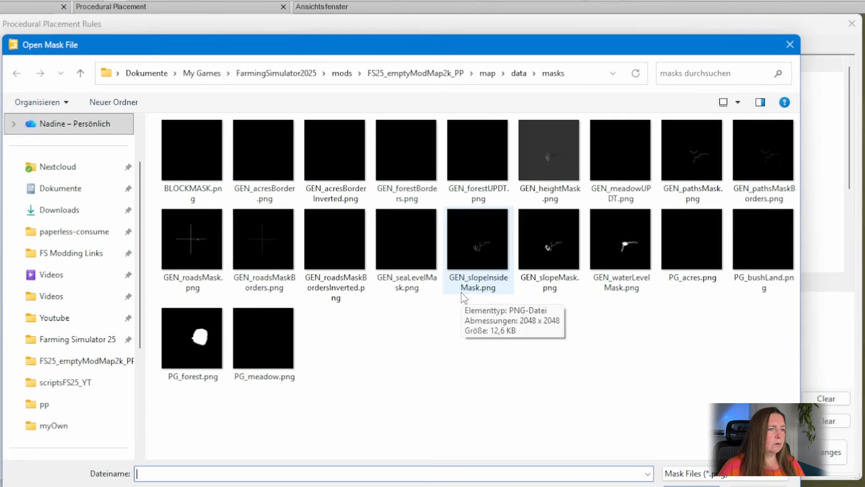
left_click(681, 282)
key("BackSpace")
type("GEN")
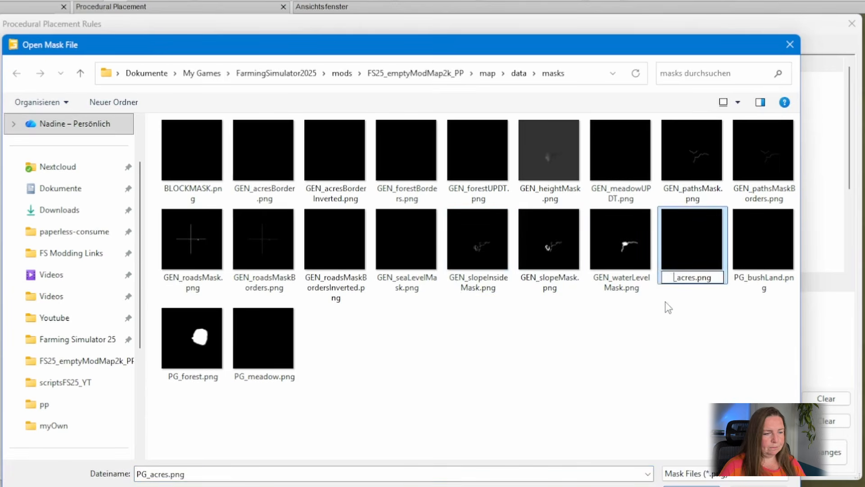
key("Return")
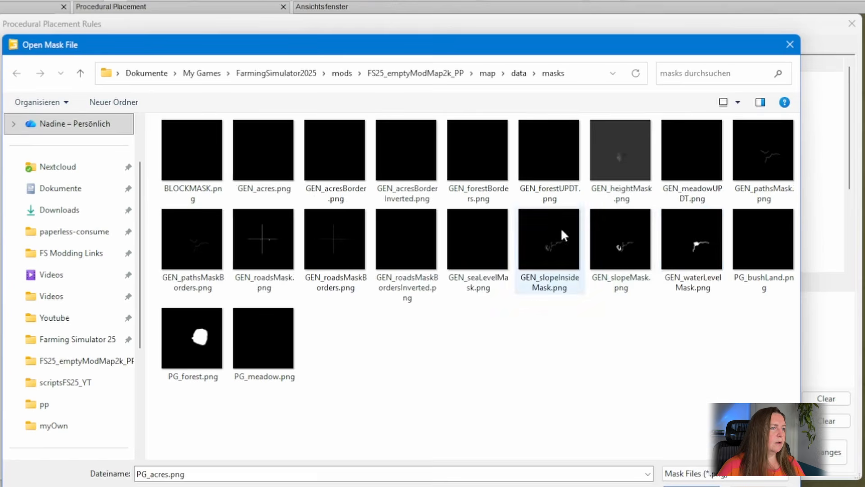
left_click(280, 173)
left_click(685, 483)
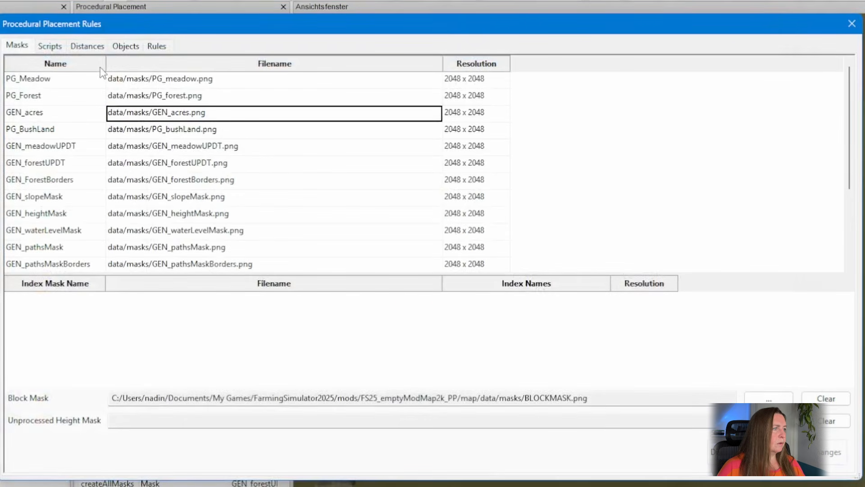
Copy the mask name GEN_acres and use it to replace the maskName placeholder in the script's ppFieldsToMask.new() line
left_click(58, 116)
left_click(57, 116)
key("ctrl+c")
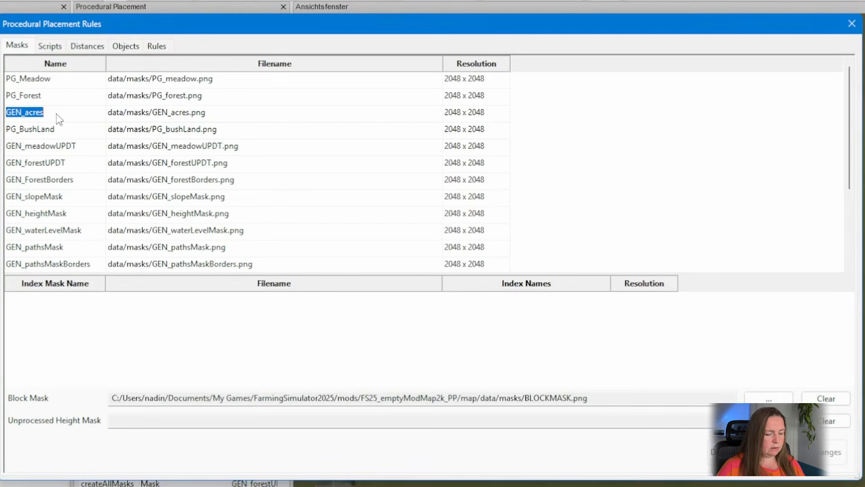
left_click(50, 46)
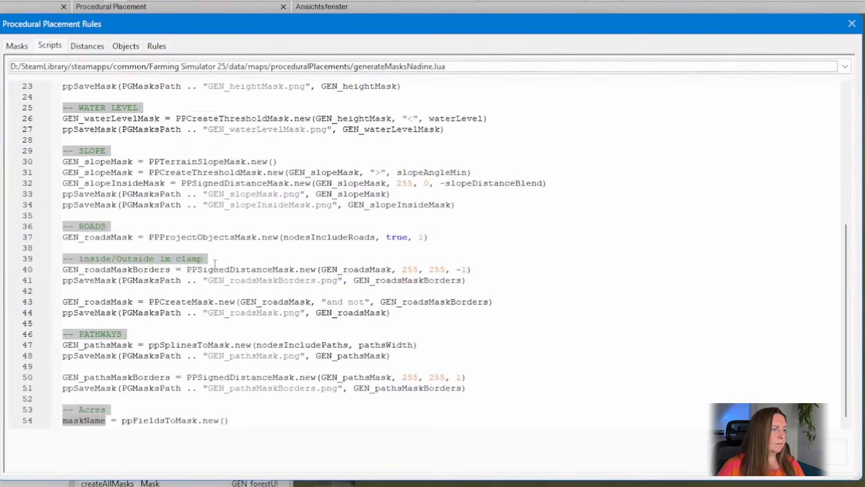
left_click(126, 378)
double_click(79, 421)
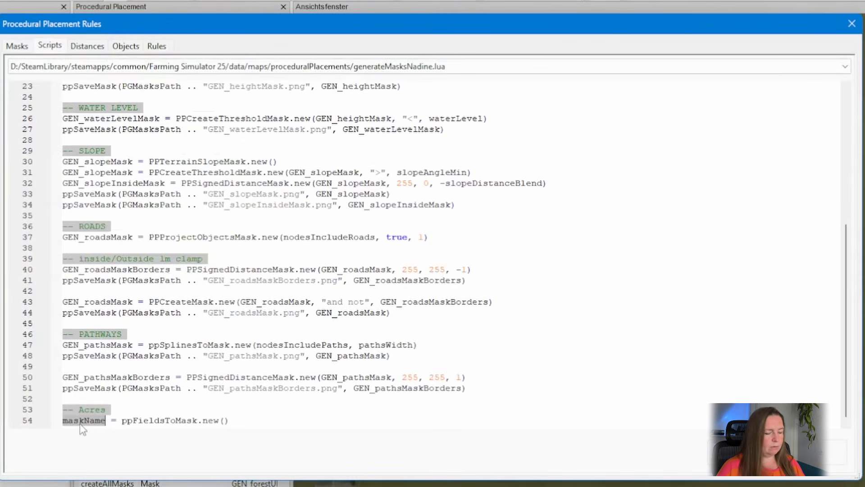
key("ctrl+v")
key("End")
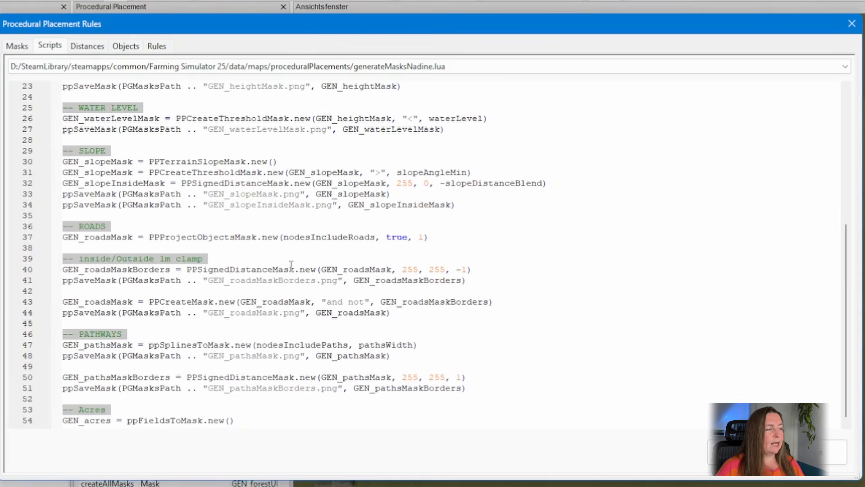
Delete the "-- argument:mask:acresMask" line from the arguments at the start of the script
scroll(294, 266, "up", 7)
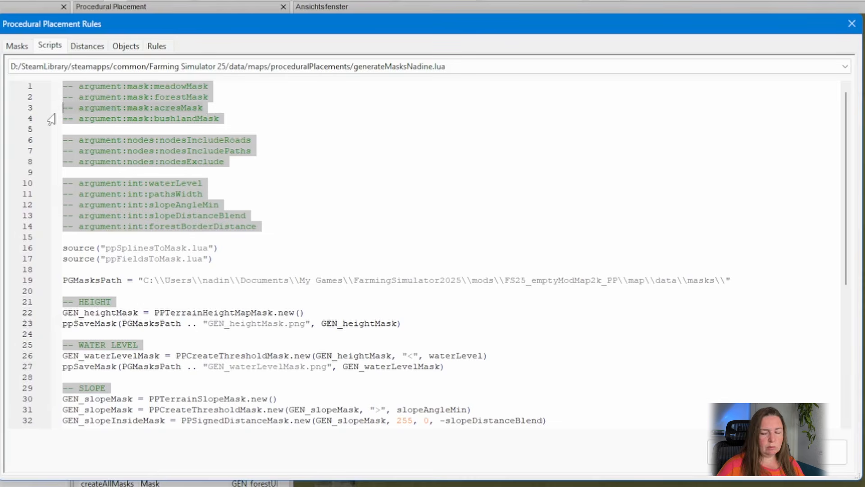
key("BackSpace")
key("BackSpace")
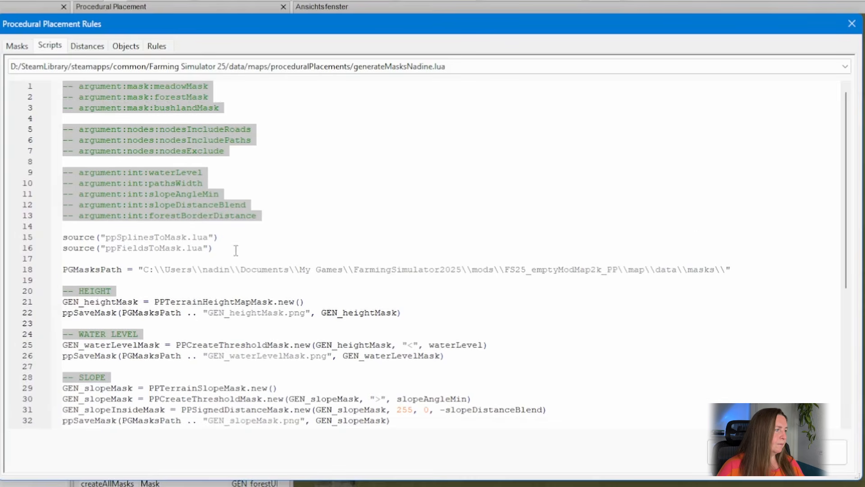
Copy the ppSaveMask line for GEN_pathsMaskBorders to a new line below the GEN_acres line
scroll(236, 251, "down", 7)
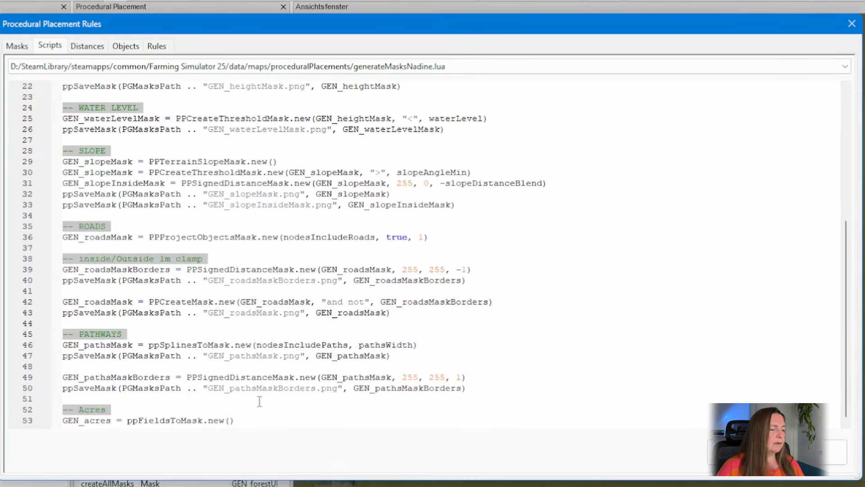
left_click_drag(469, 388, 42, 388)
key("ctrl+c")
left_click(331, 419)
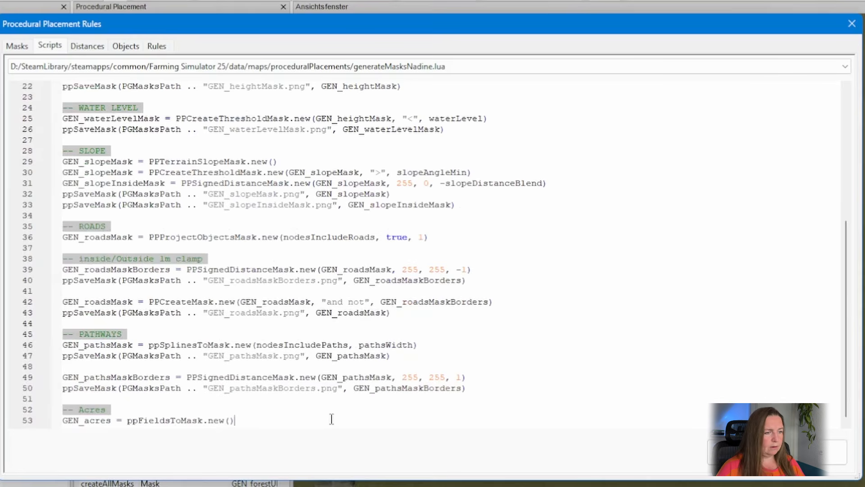
key("Return")
key("ctrl+v")
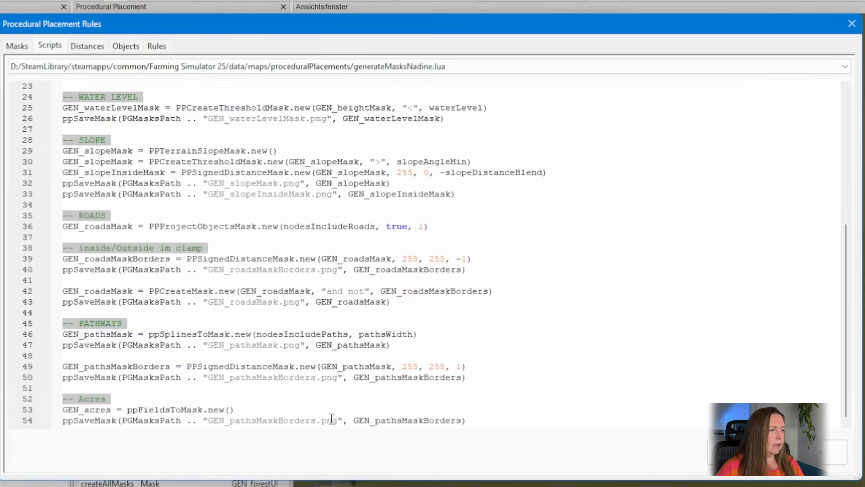
Change the copied ppSaveMask line to save the GEN_acres mask as "GEN_acres.png"
double_click(79, 409)
key("ctrl+c")
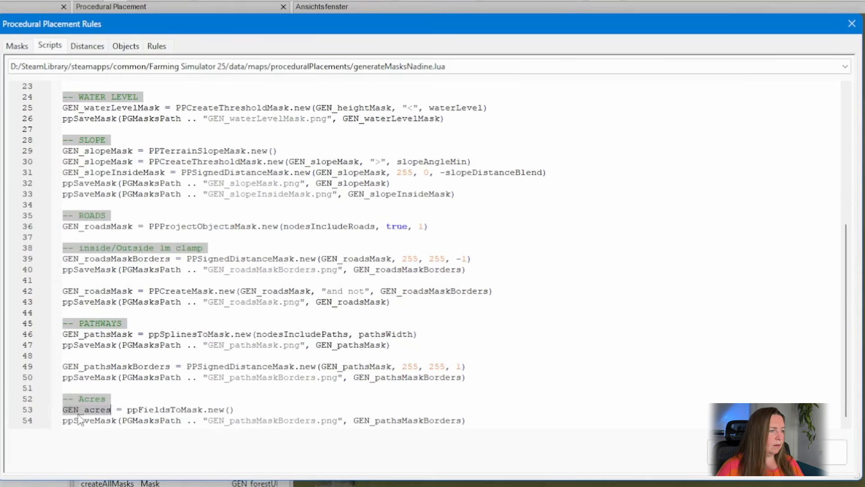
double_click(250, 423)
key("ctrl+v")
double_click(352, 420)
key("ctrl+v")
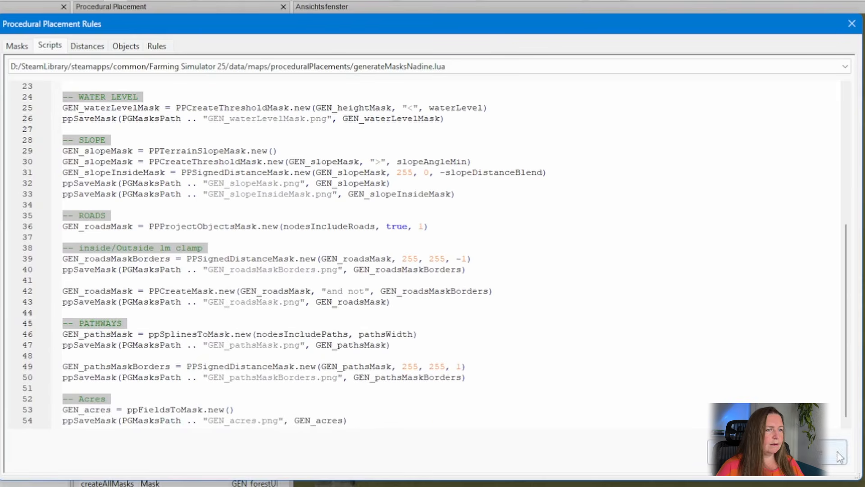
left_click(238, 407)
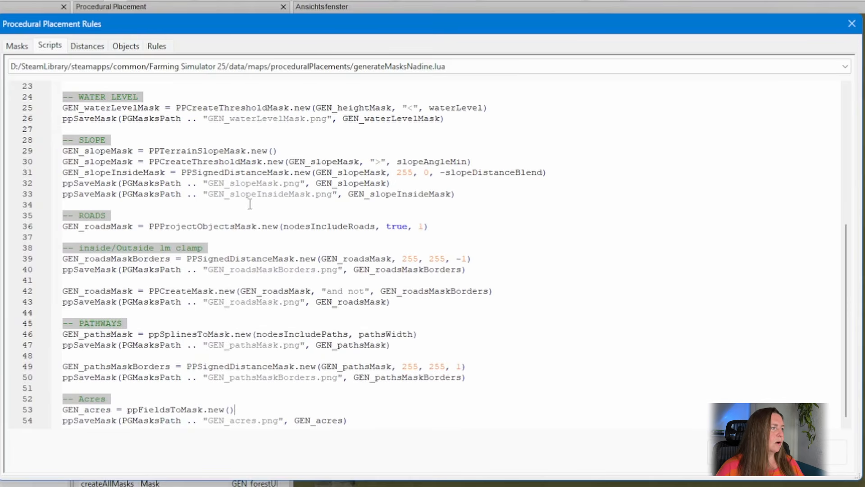
Copy the "-- Acre Border" block with both border masks from generateAllMasksFSNAS.lua to the end of generateMasksNadine.lua
left_click(270, 66)
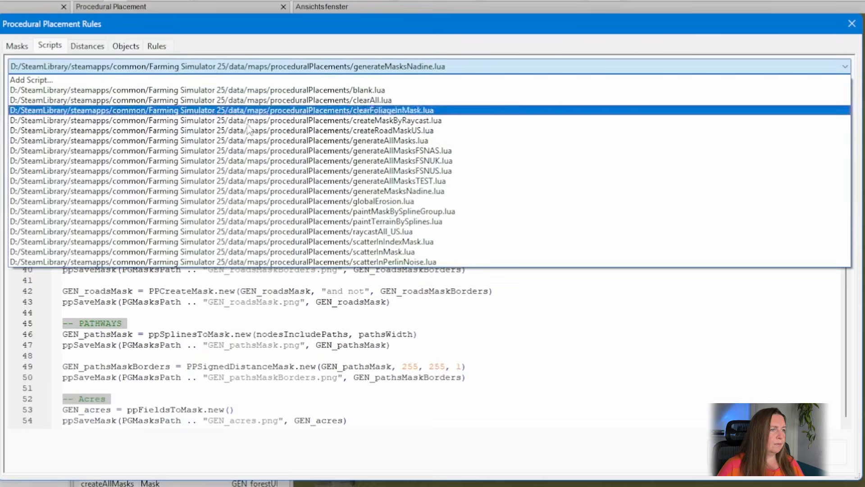
left_click(301, 150)
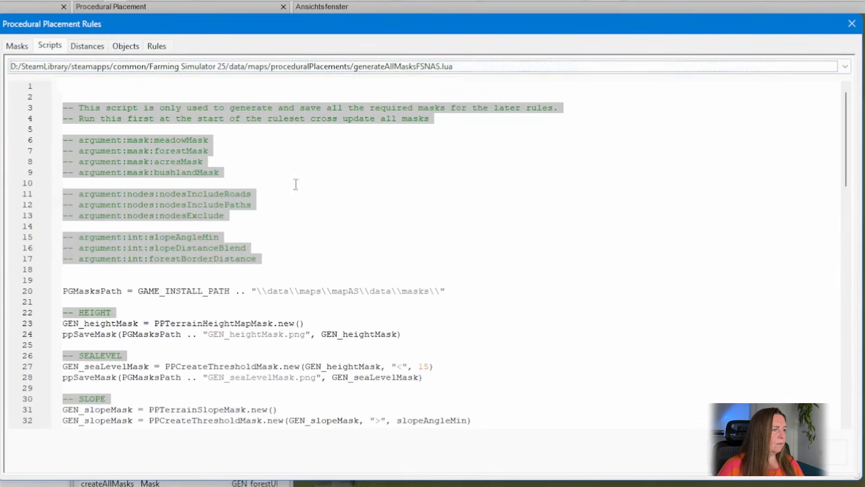
scroll(252, 250, "down", 10)
scroll(253, 252, "down", 6)
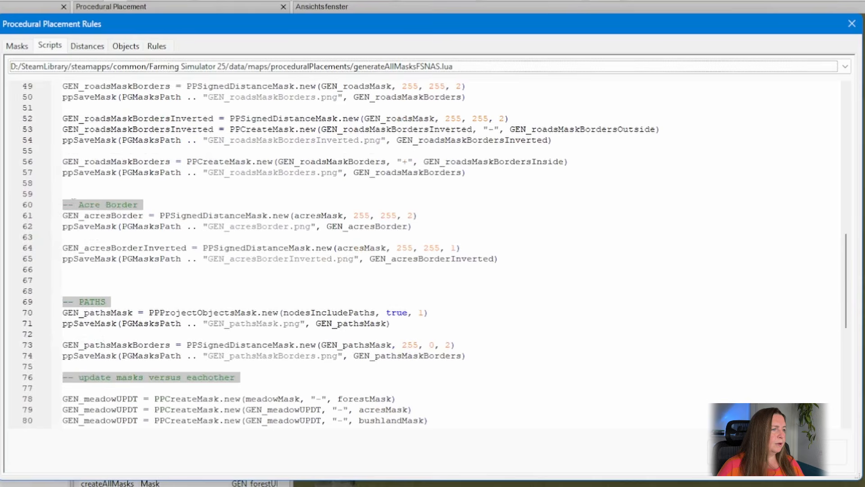
left_click_drag(499, 260, 18, 204)
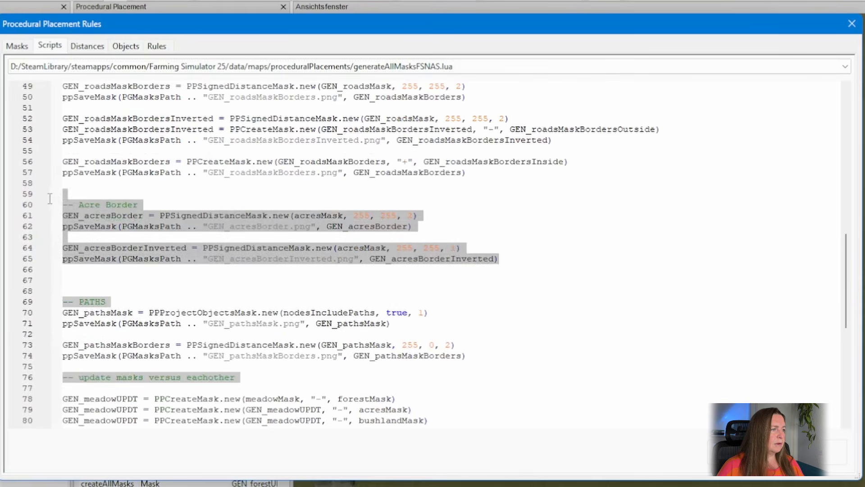
left_click(204, 210)
left_click(288, 66)
left_click(294, 194)
scroll(293, 189, "down", 10)
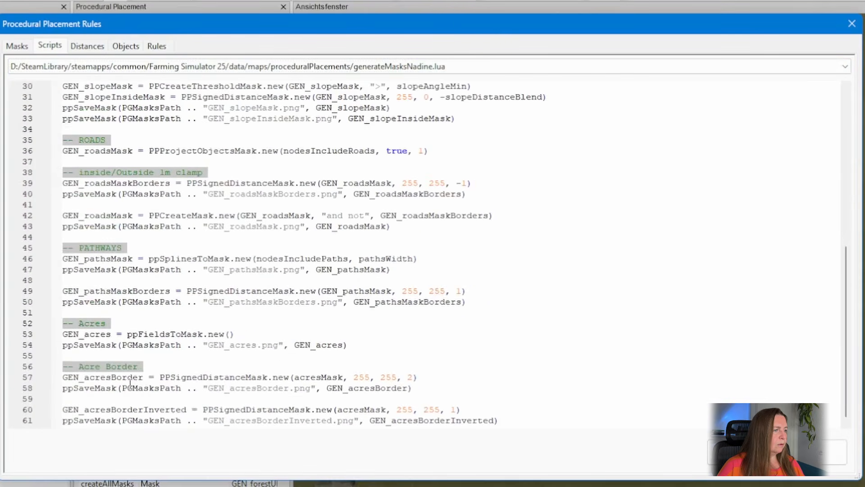
Replace acresMask with GEN_acres in the GEN_acresBorder line of the "-- Acre Border" block
triple_click(307, 377)
left_click(307, 377)
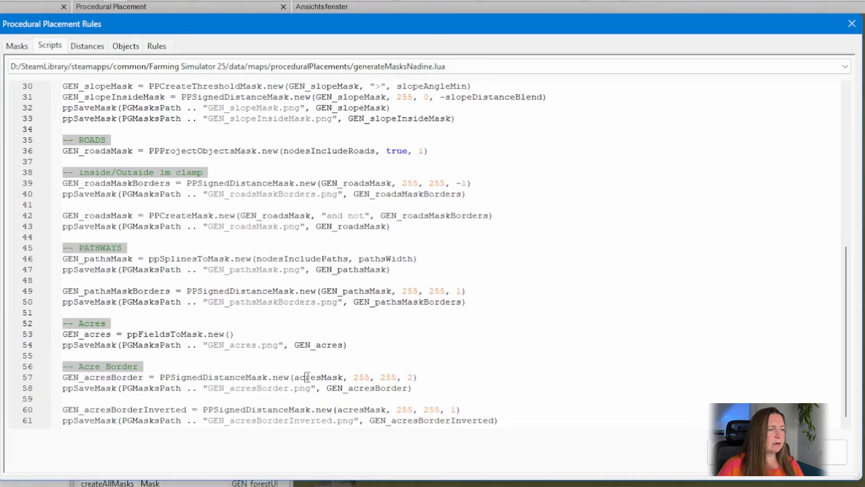
double_click(308, 377)
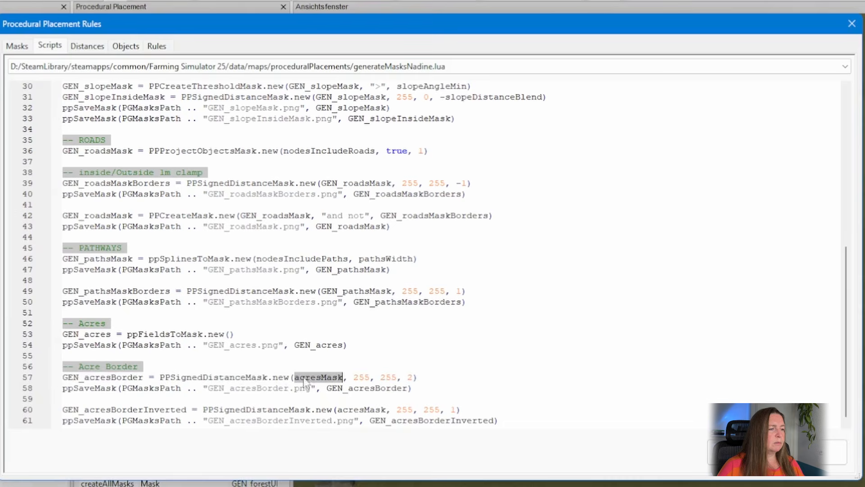
double_click(101, 333)
key("ctrl+c")
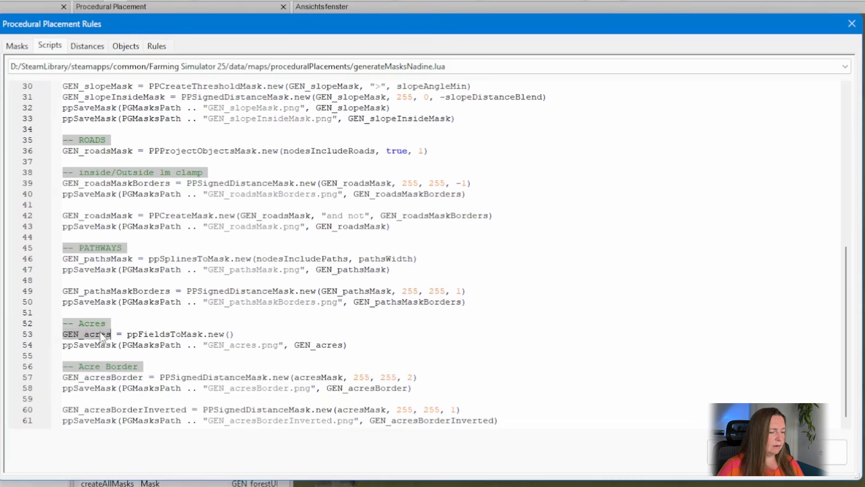
double_click(320, 377)
key("ctrl+v")
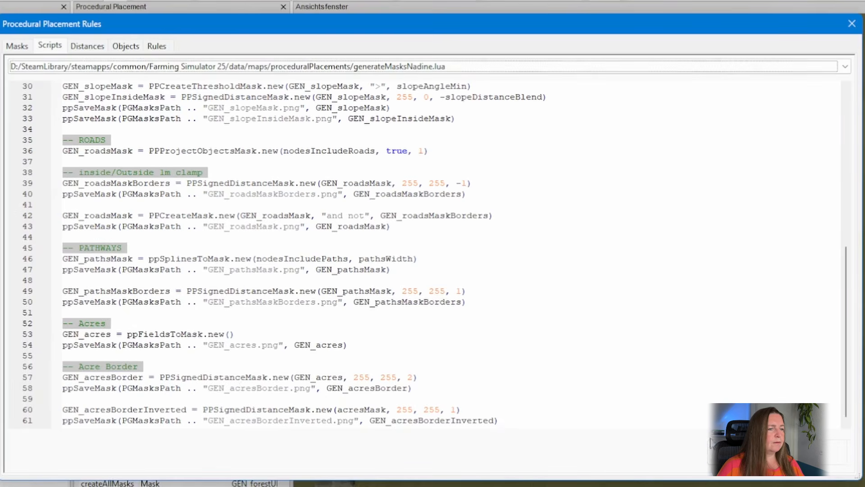
Copy the whole GEN_forestUPDT block, through its final ppSaveMask line, from the end of generateAllMasksFSNAS.lua
scroll(608, 374, "down", 1)
left_click(135, 66)
left_click(351, 156)
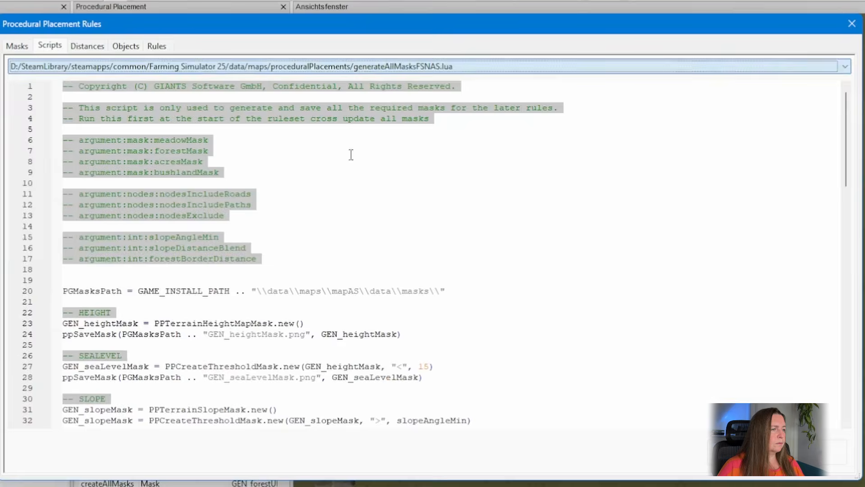
scroll(372, 260, "down", 20)
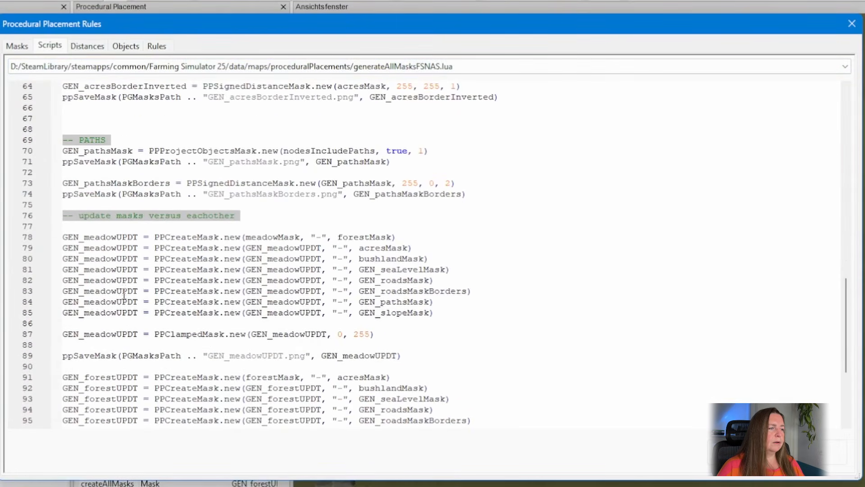
scroll(119, 285, "down", 2)
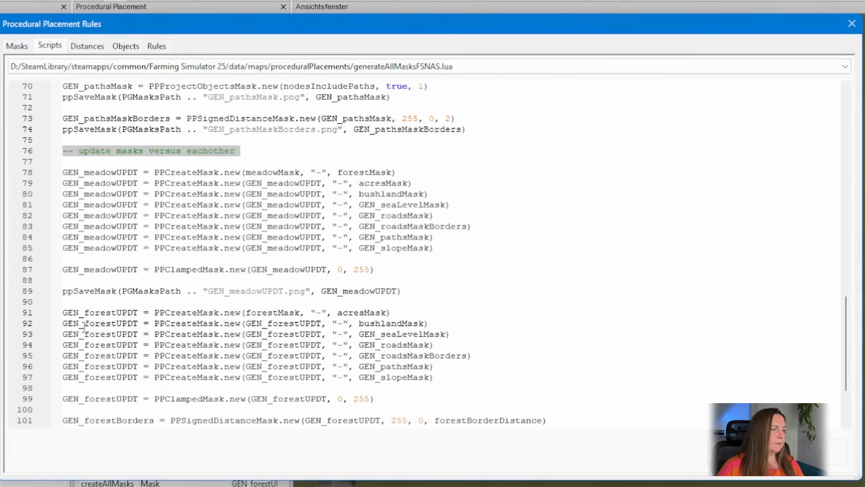
scroll(66, 309, "down", 1)
scroll(69, 284, "down", 2)
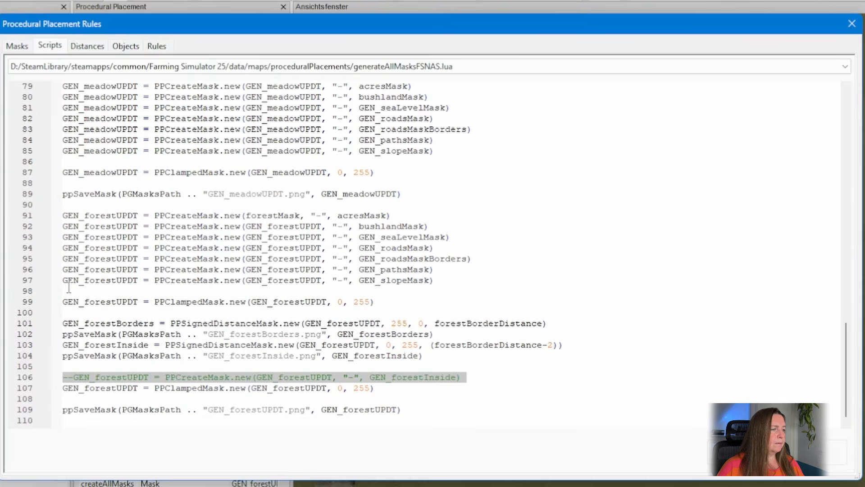
left_click_drag(66, 215, 449, 423)
key("ctrl+c")
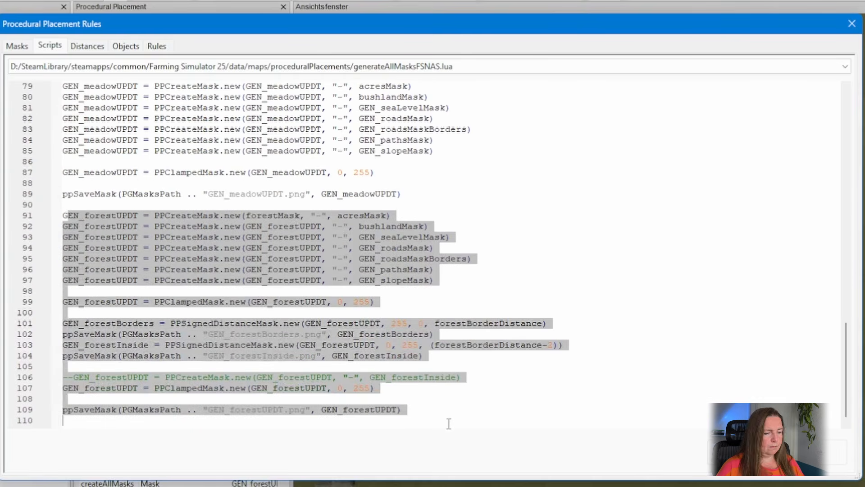
Paste the forest block at the end of generateMasksNadine.lua, complete its first GEN_forestUPDT name, and head it with a "-- FOREST" comment
left_click(345, 66)
left_click(363, 192)
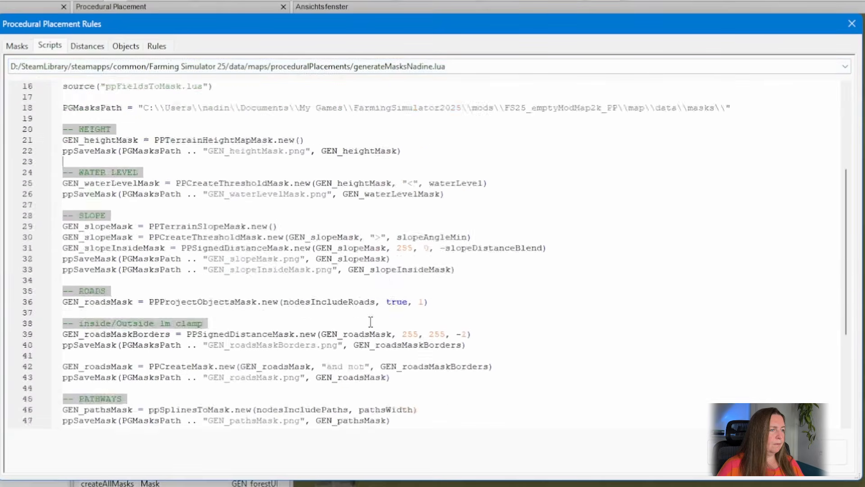
scroll(370, 321, "down", 5)
left_click(354, 418)
key("Return")
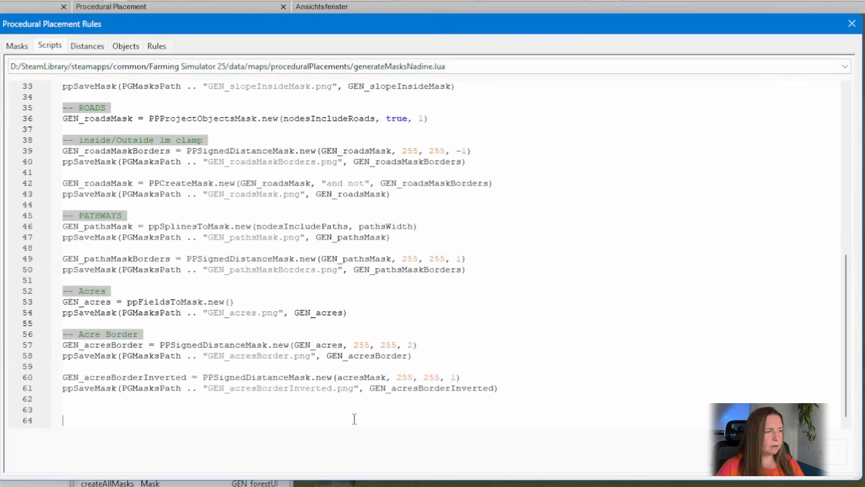
key("ctrl+v")
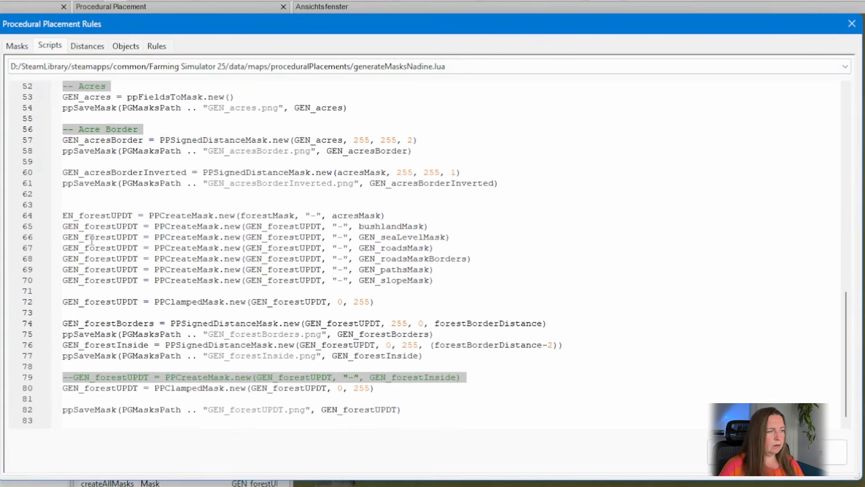
type("G")
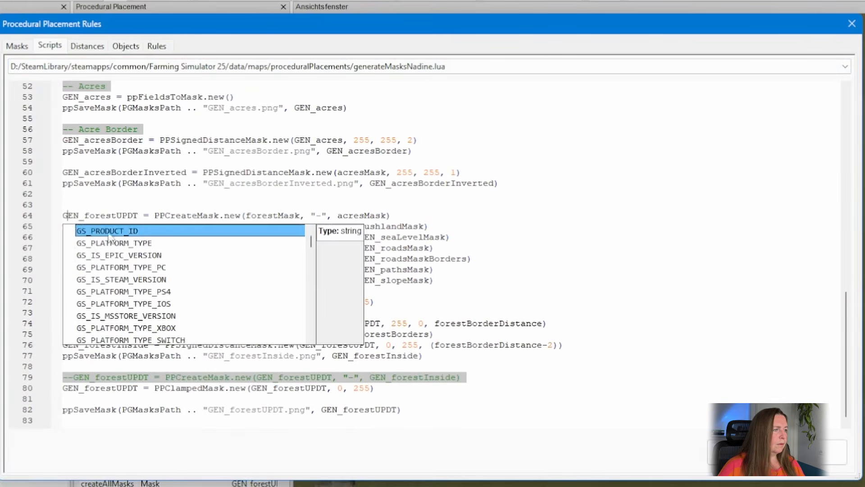
left_click(109, 201)
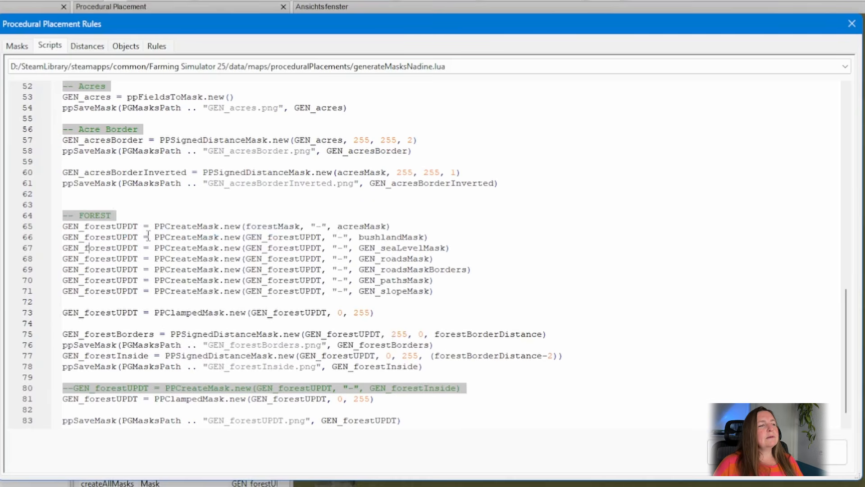
Replace acresMask with GEN_acres in the first GEN_forestUPDT line of the forest block
double_click(191, 226)
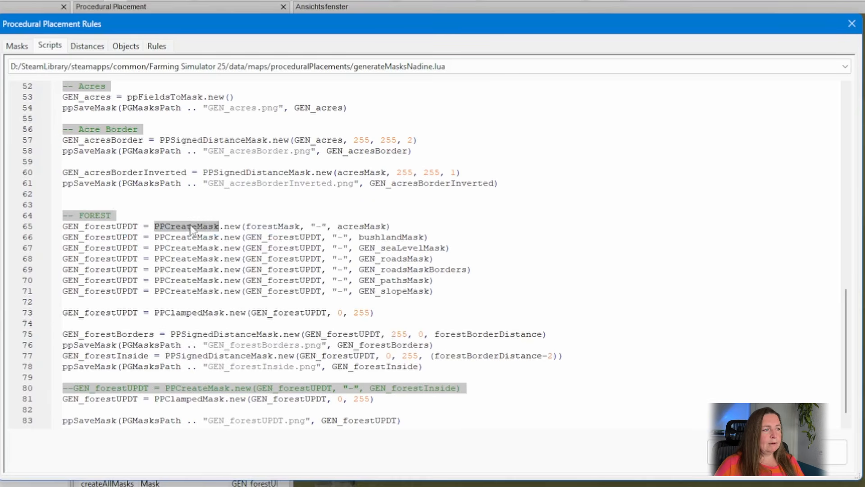
double_click(283, 226)
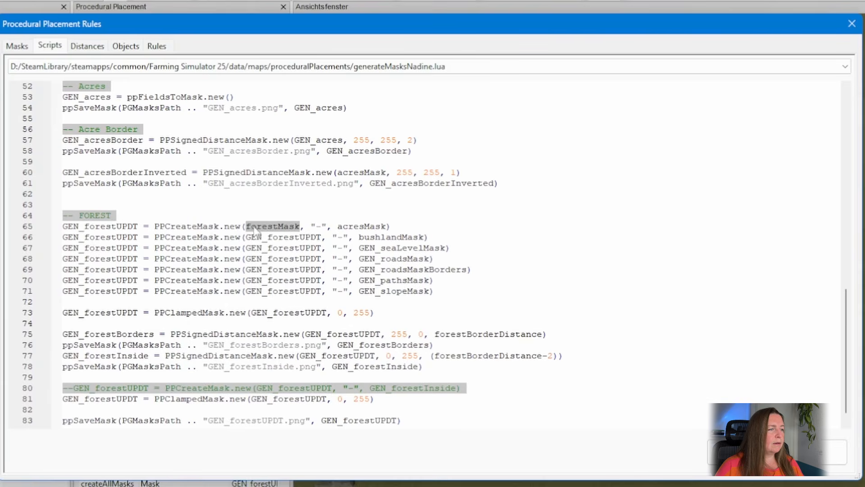
double_click(369, 226)
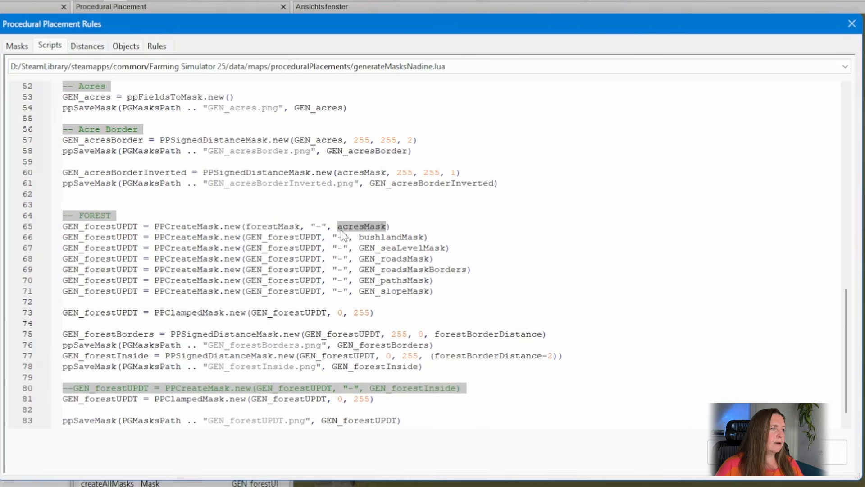
double_click(88, 97)
key("ctrl+c")
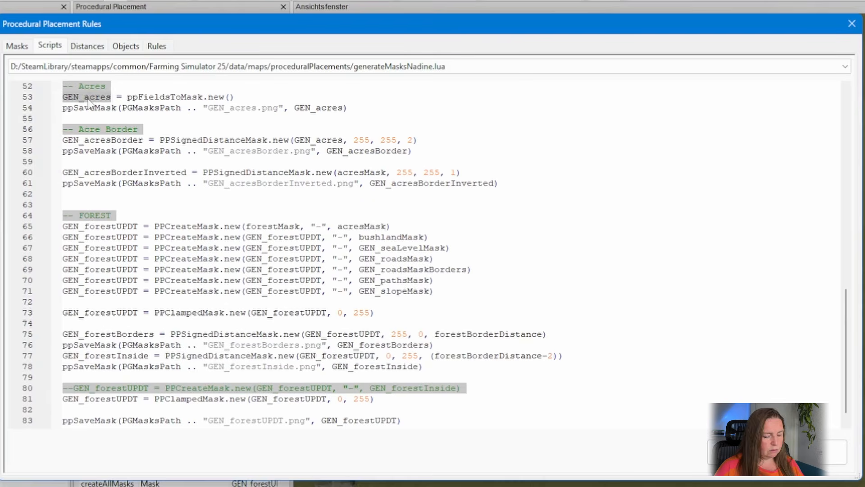
double_click(372, 227)
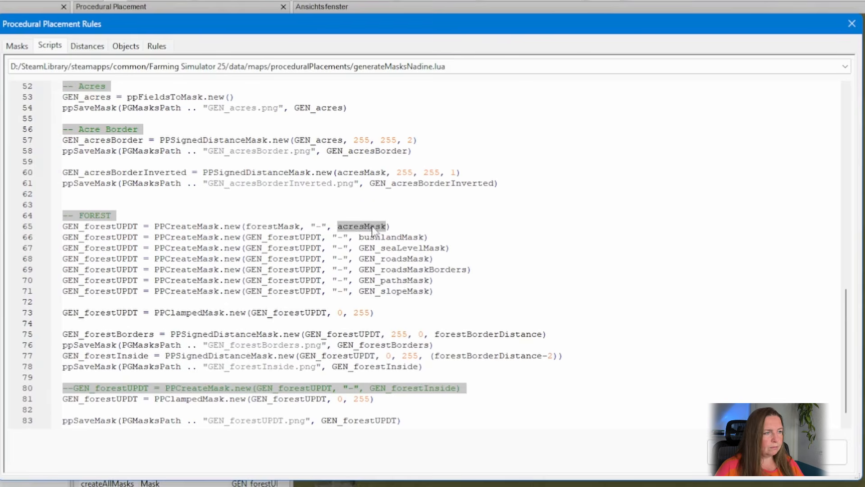
key("ctrl+v")
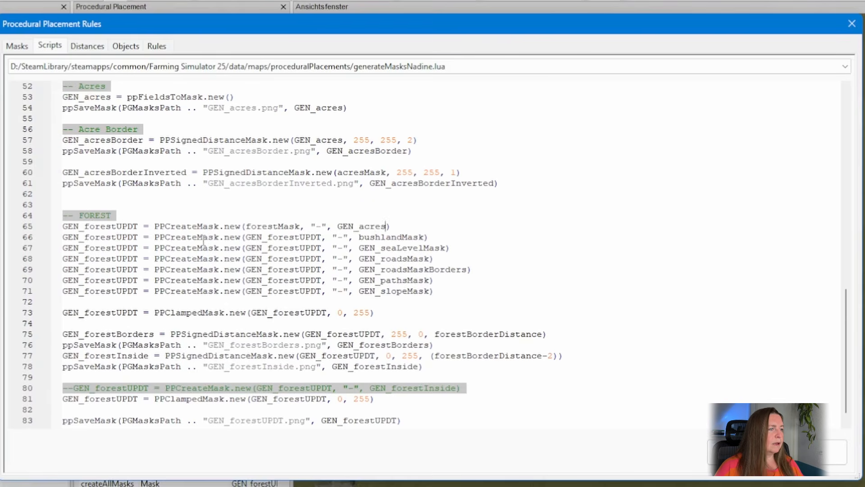
Replace GEN_seaLevelMask with GEN_waterLevelMask in the forest block, reusing the name from the "-- WATER LEVEL" section
left_click(375, 237)
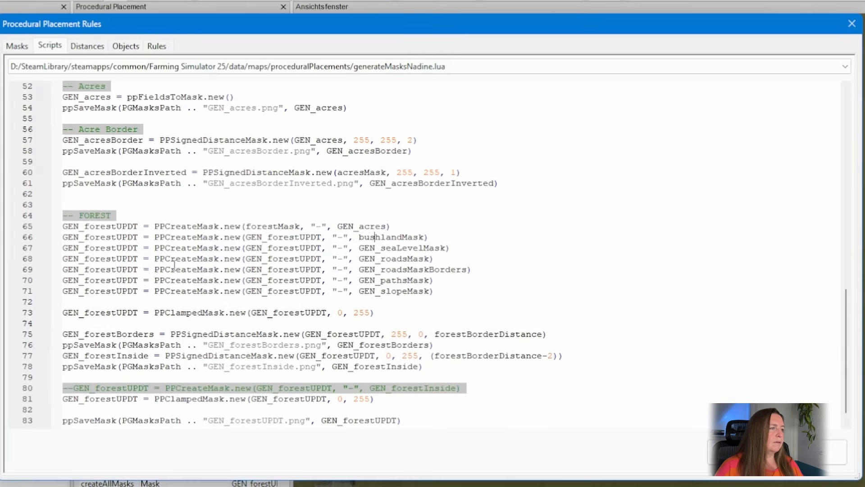
scroll(174, 268, "up", 7)
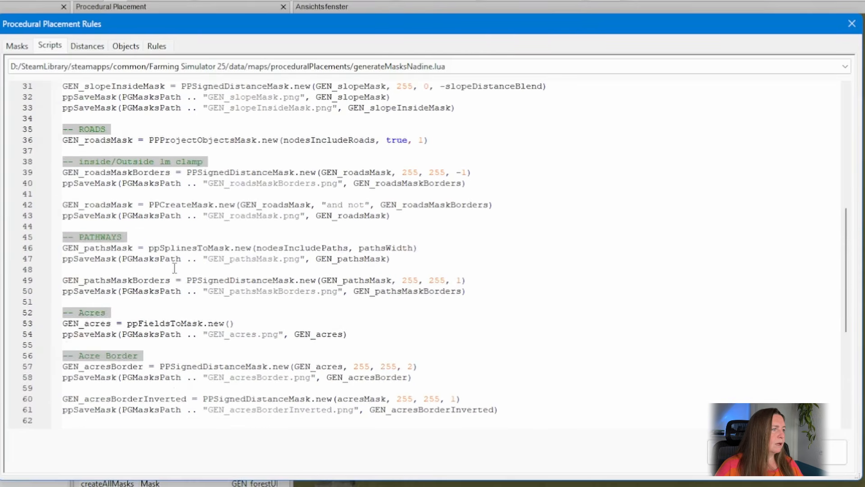
scroll(175, 268, "up", 4)
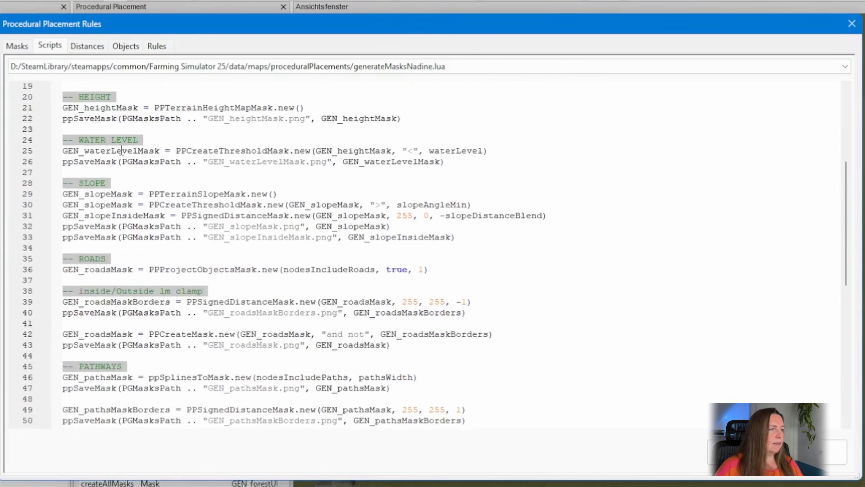
double_click(121, 151)
key("ctrl+c")
scroll(328, 260, "down", 11)
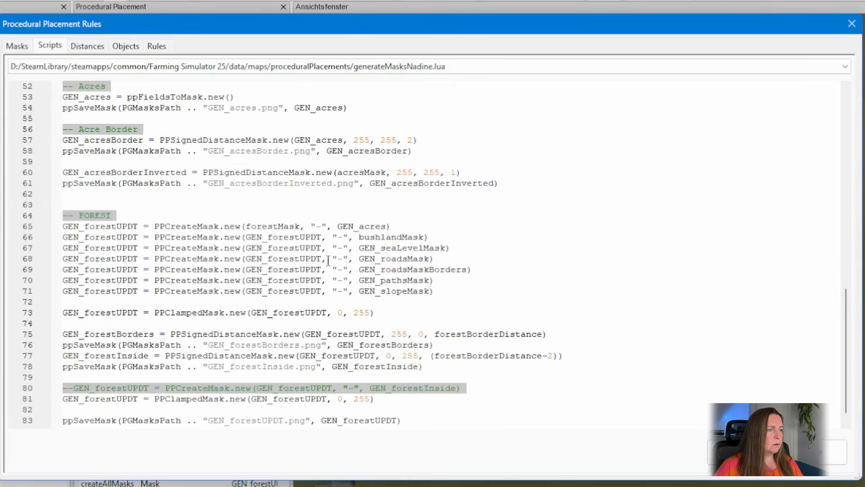
double_click(411, 247)
key("ctrl+v")
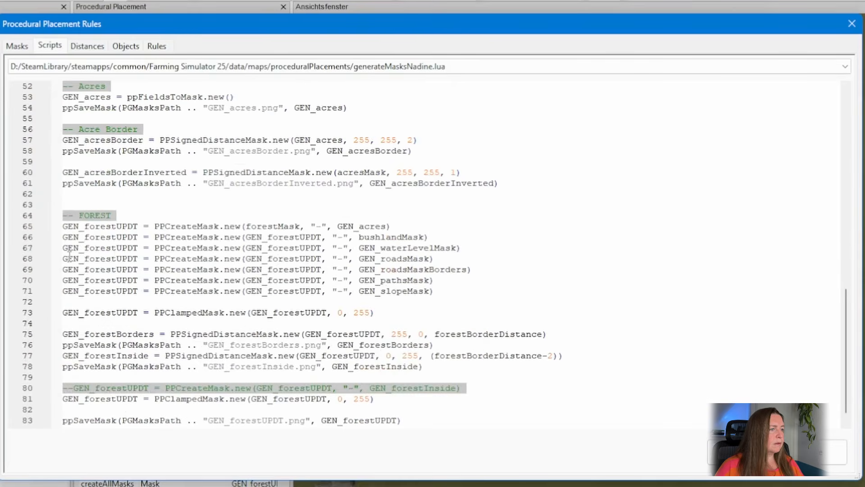
Compare the road, road-border and path mask names used in the forest block with their definitions earlier in the script
double_click(391, 259)
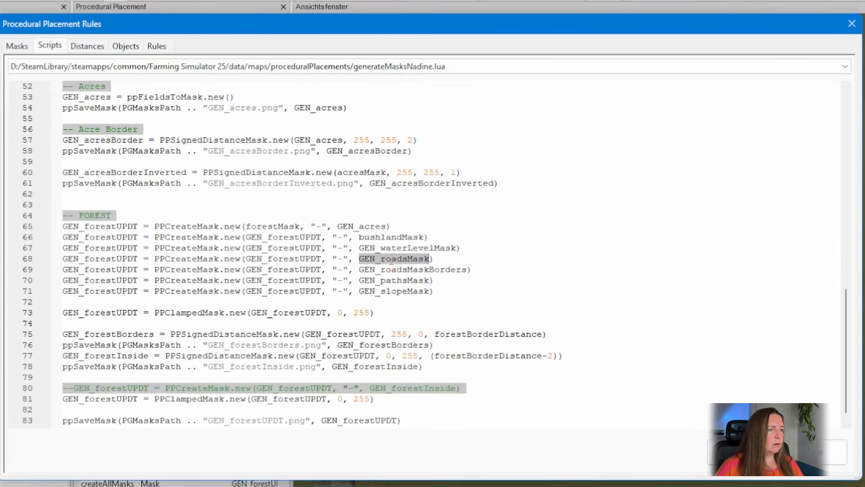
double_click(385, 269)
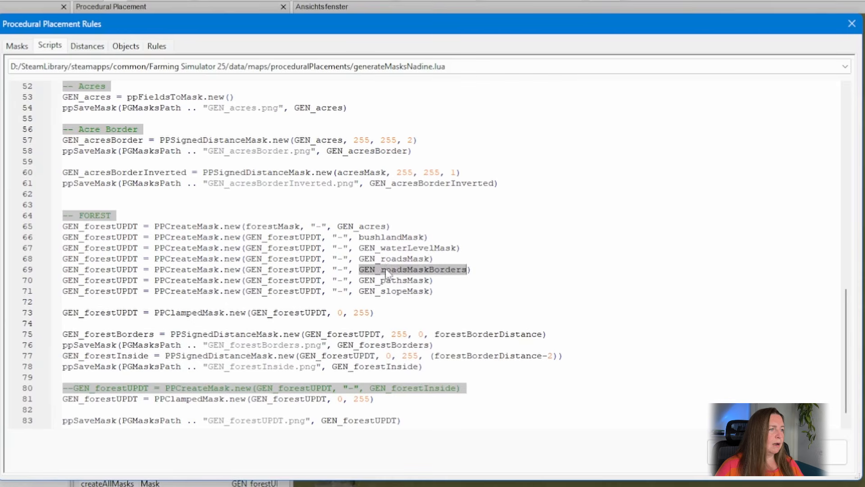
scroll(224, 240, "up", 5)
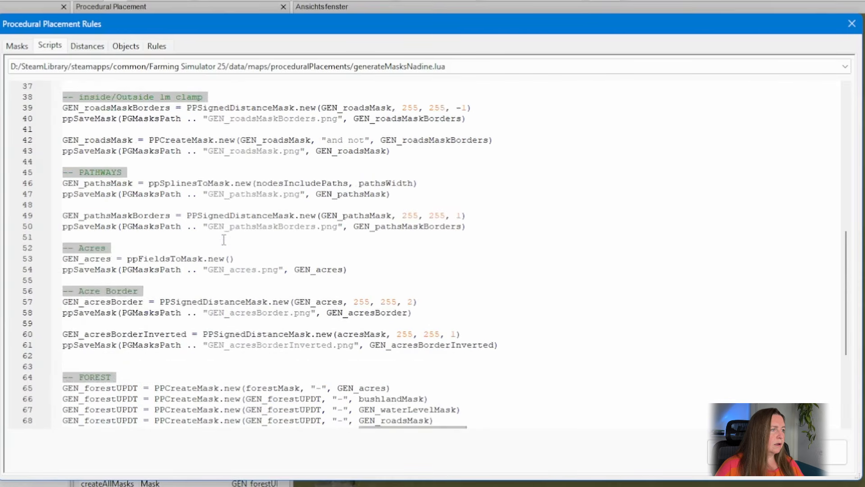
scroll(254, 232, "down", 3)
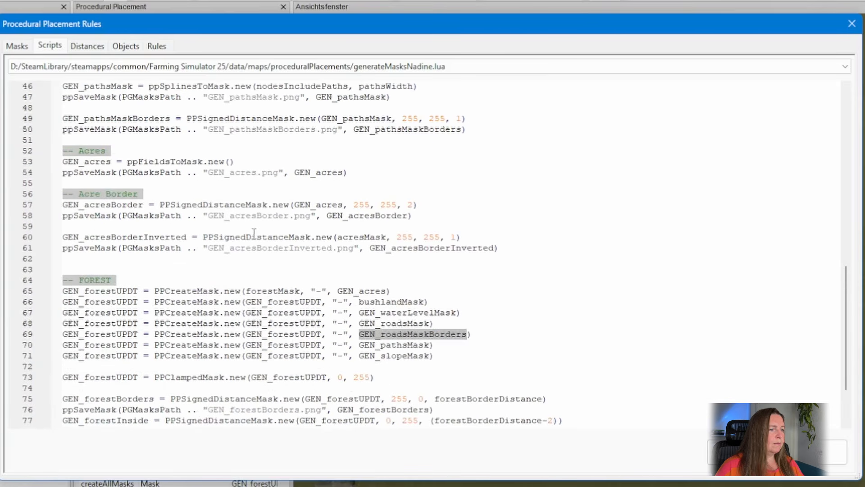
scroll(254, 232, "down", 2)
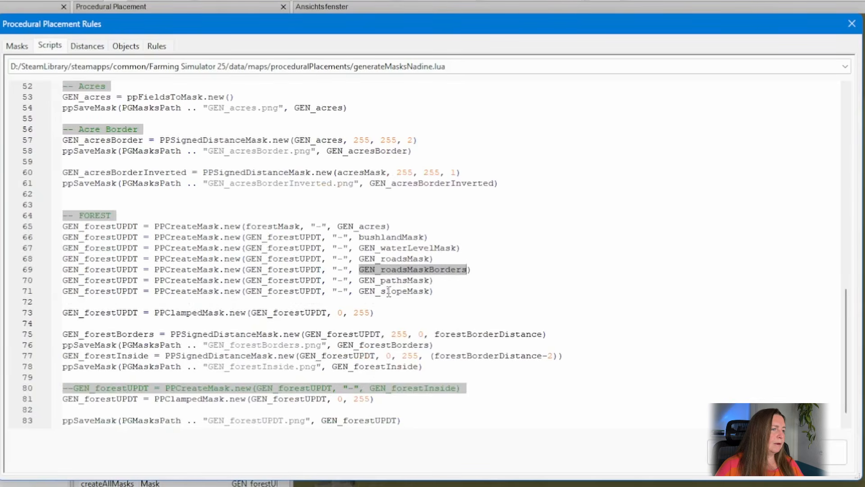
scroll(392, 288, "up", 1)
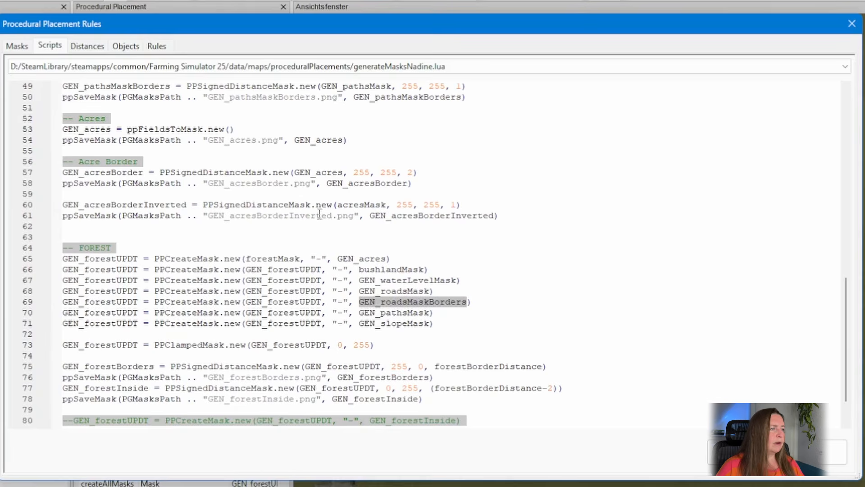
Replace the "-" operators in the forest block's PPCreateMask lines with "and not", copied from the GEN_roadsMask line
scroll(305, 220, "up", 4)
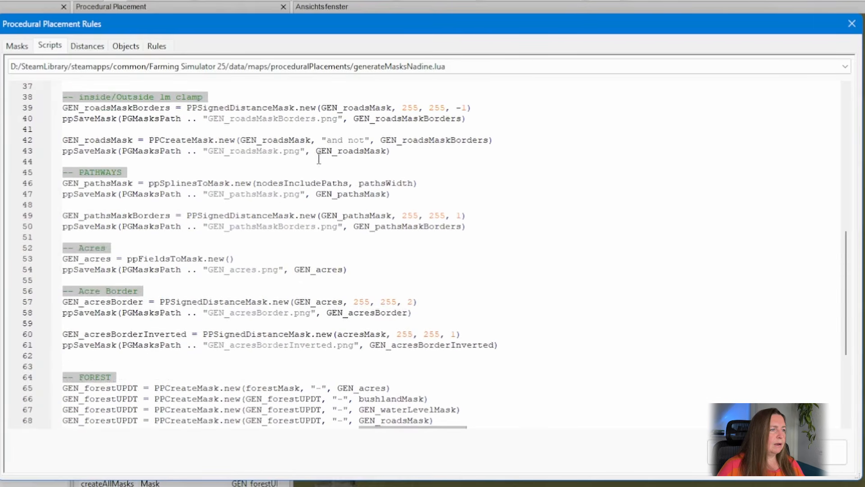
left_click_drag(326, 139, 365, 141)
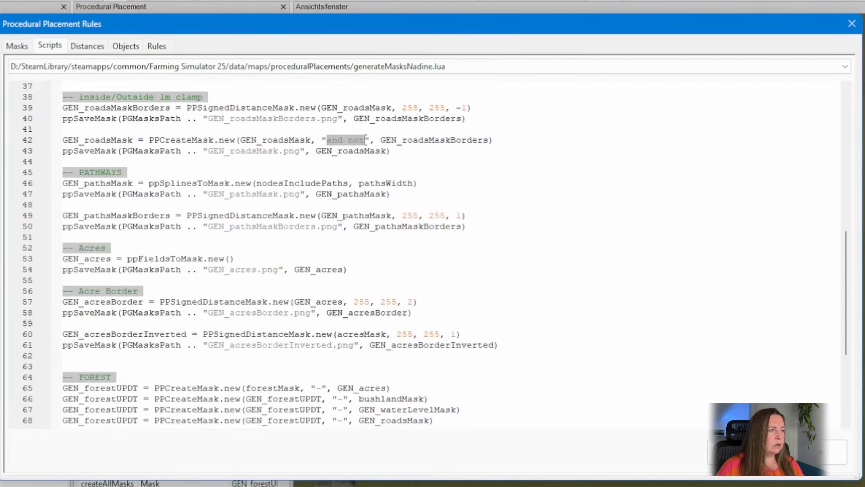
key("ctrl+c")
scroll(321, 255, "down", 4)
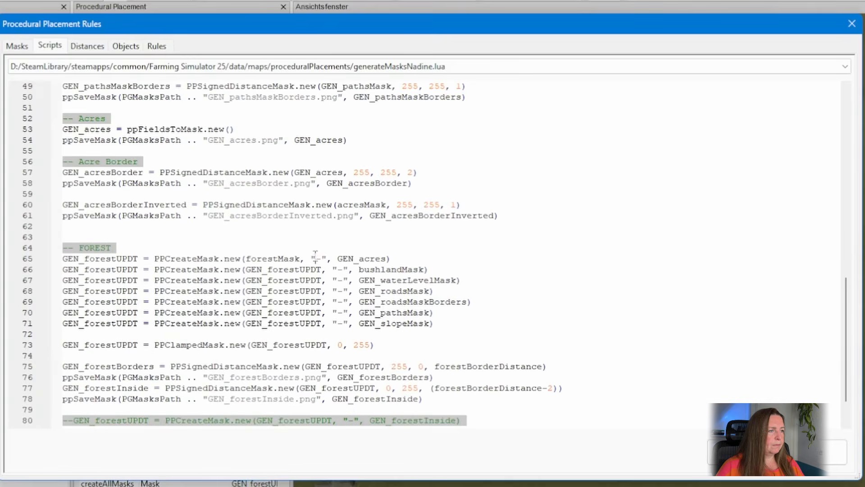
double_click(316, 258)
key("ctrl+v")
double_click(338, 270)
key("ctrl+v")
double_click(339, 281)
key("ctrl+v")
double_click(339, 292)
key("ctrl+v")
double_click(340, 302)
key("ctrl+v")
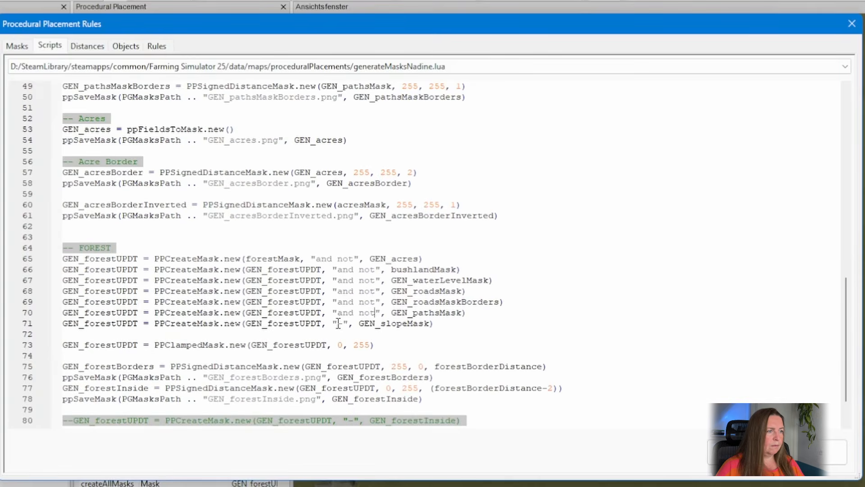
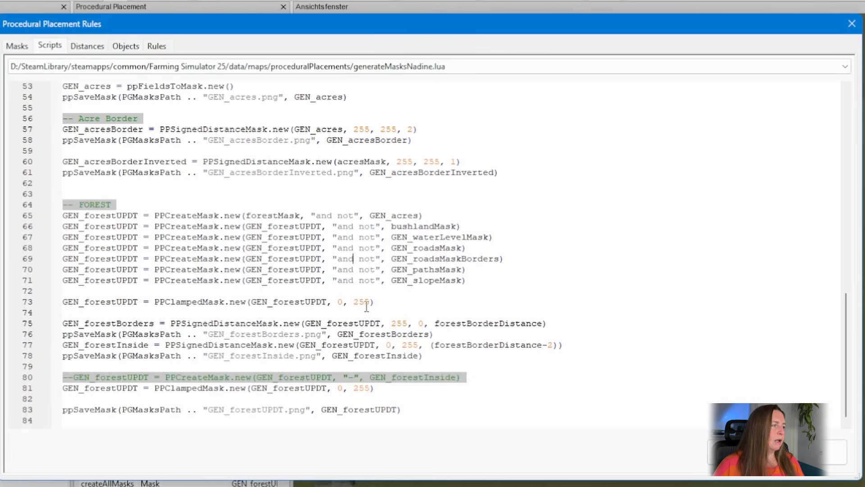
Look up the forestBorderDistance argument in the createAllMasks rule, then return to the script
double_click(111, 323)
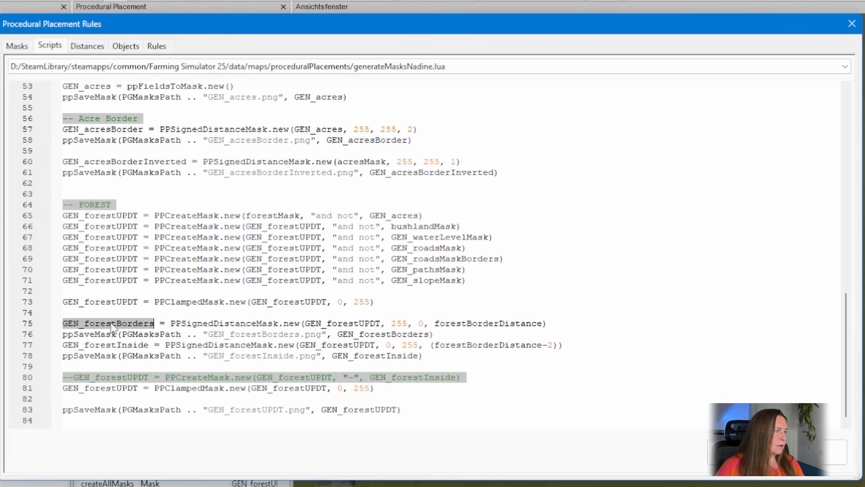
double_click(480, 323)
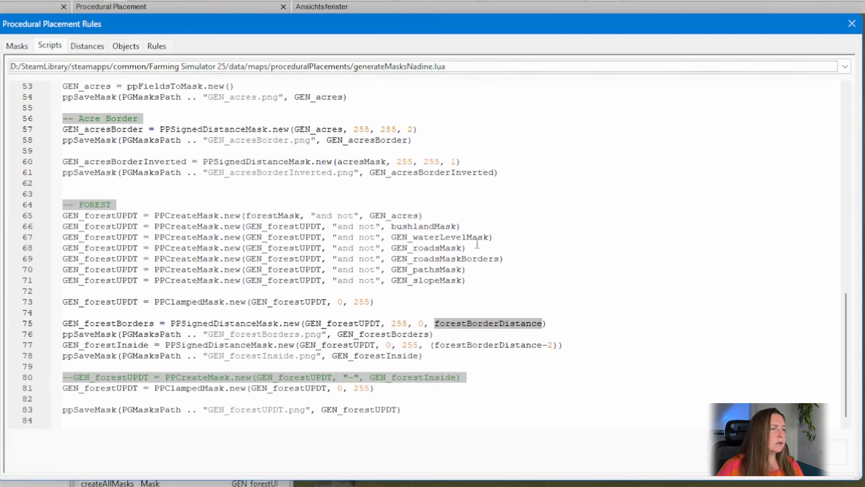
left_click(156, 46)
left_click(103, 73)
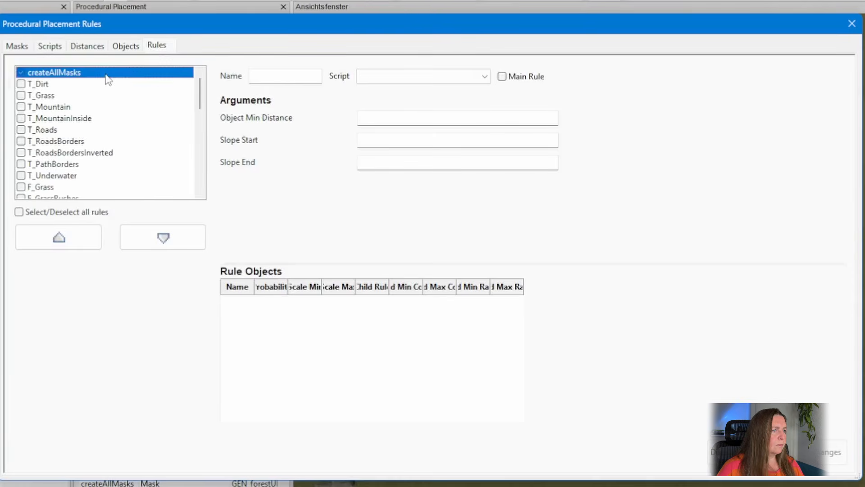
left_click_drag(839, 130, 841, 238)
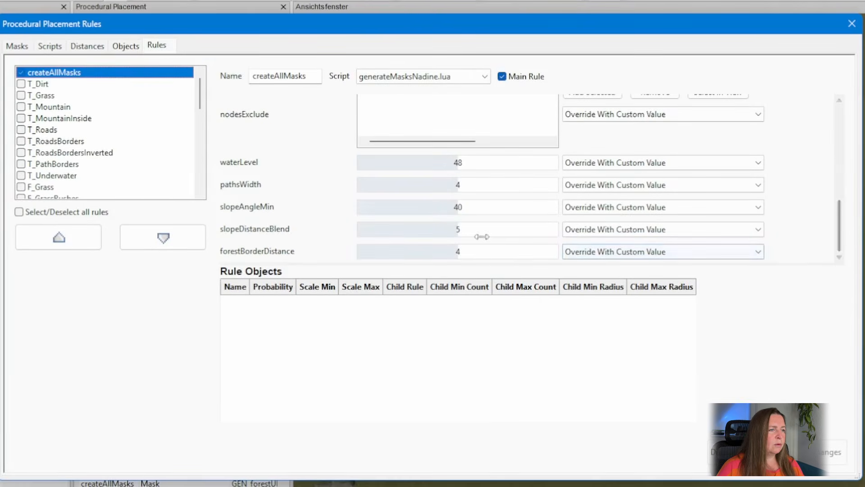
left_click(49, 45)
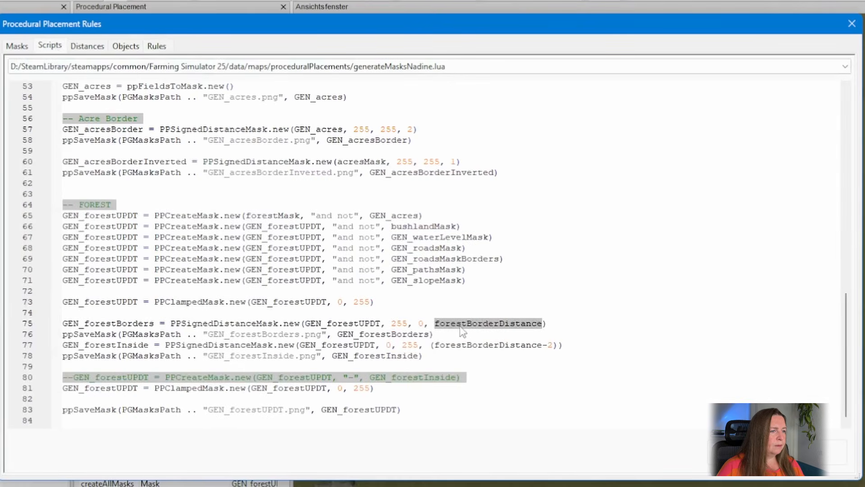
Change the GEN_forestBorders distance arguments to 0, 255, -forestBorderDistance
left_click(437, 323)
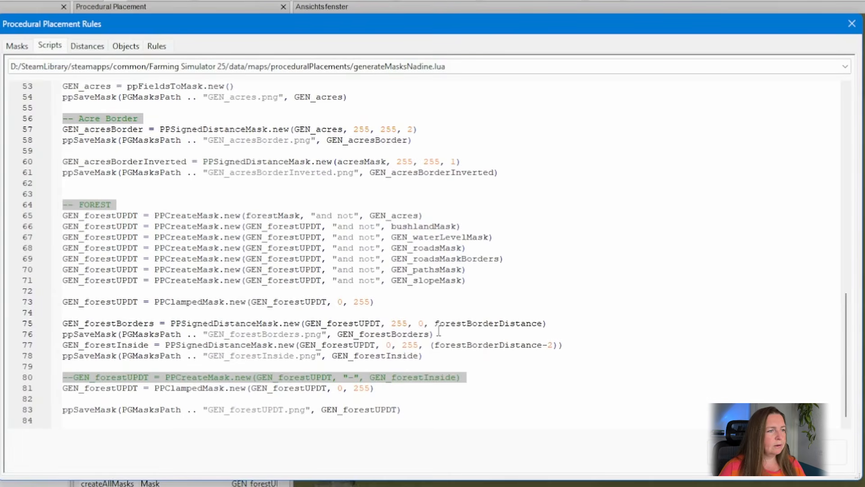
type("-")
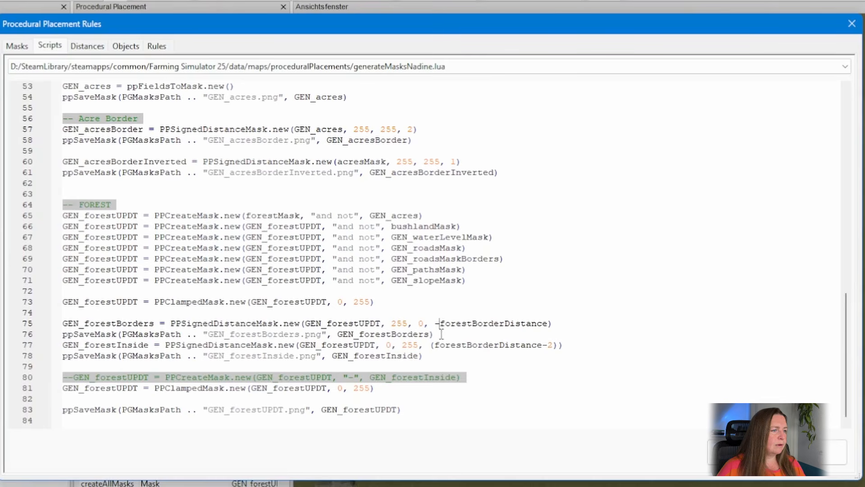
double_click(399, 323)
type("0")
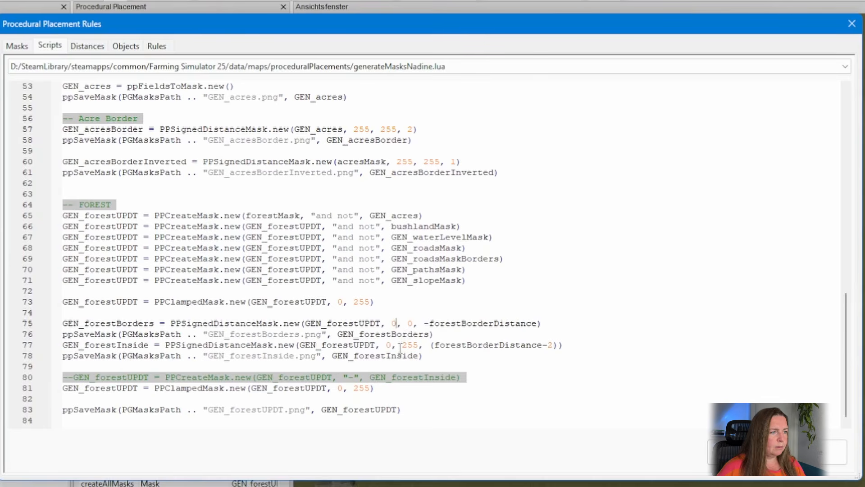
key("Delete")
type("255")
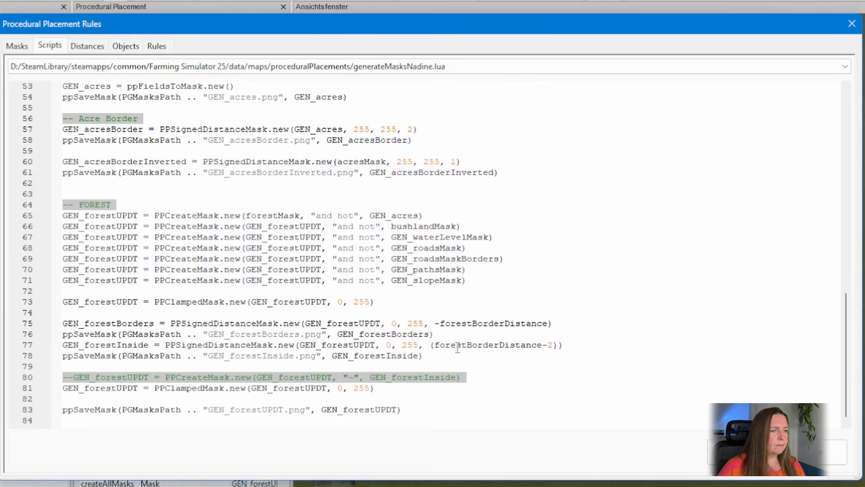
Change the GEN_forestInside distance arguments to 255, 0, (-forestBorderDistance+2)
left_click(434, 345)
type("-")
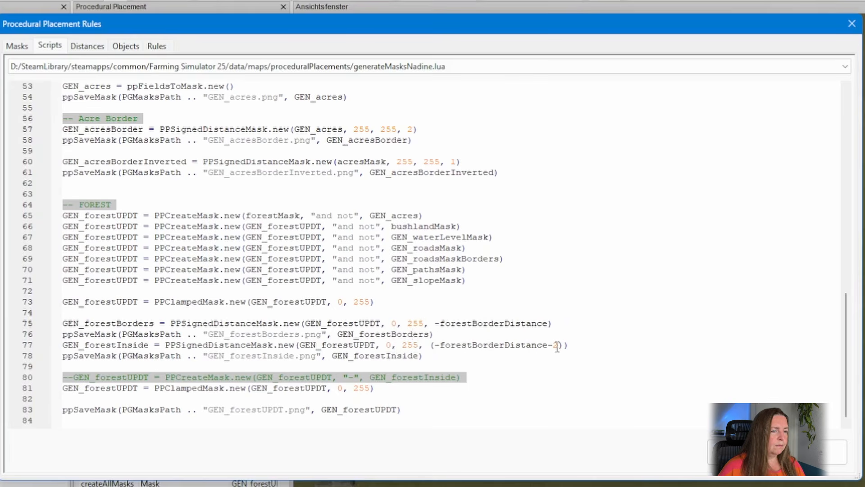
double_click(387, 345)
type("255")
double_click(422, 345)
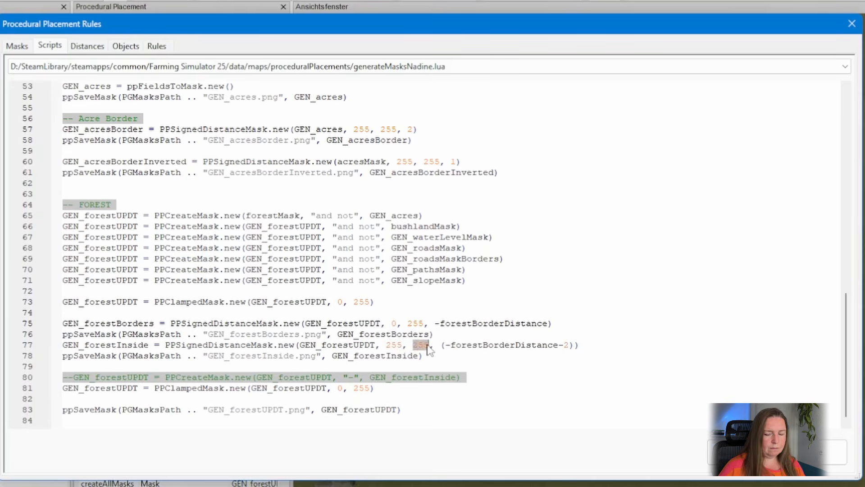
type("0")
left_click(552, 344)
key("BackSpace")
type("+")
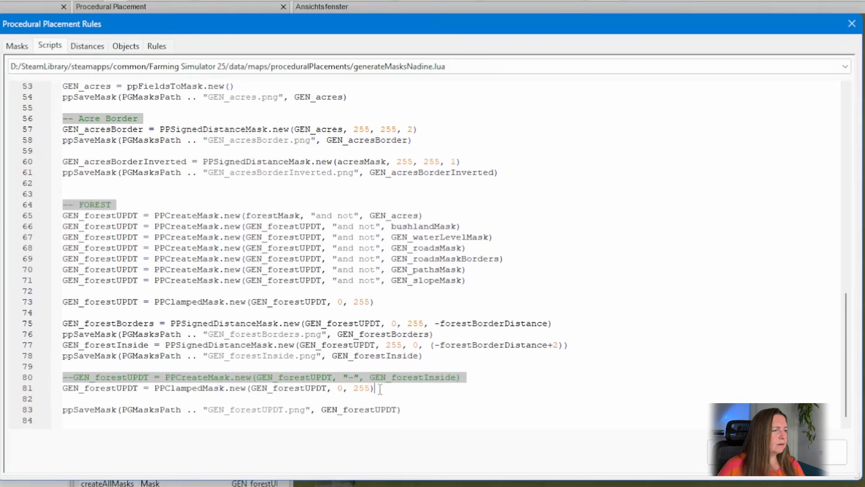
Delete the commented-out GEN_forestUPDT line and the second PPClampedMask line beneath it from the forest block
left_click_drag(380, 387, 54, 375)
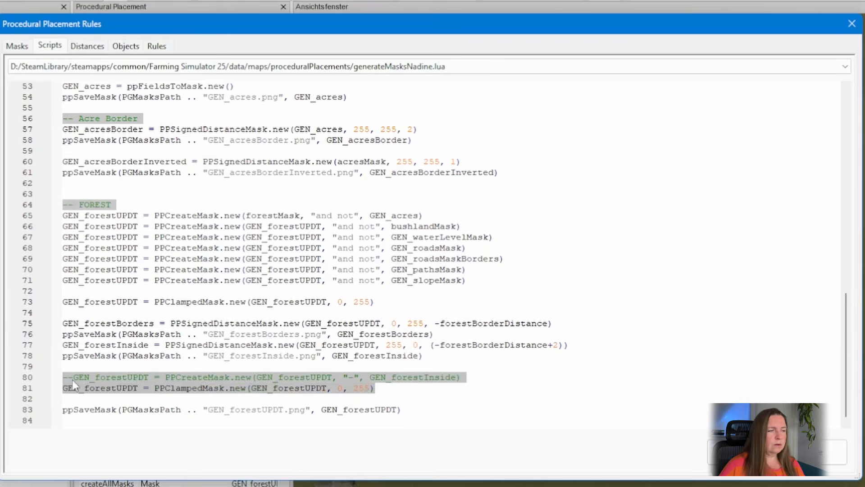
key("BackSpace")
key("BackSpace")
key("BackSpace")
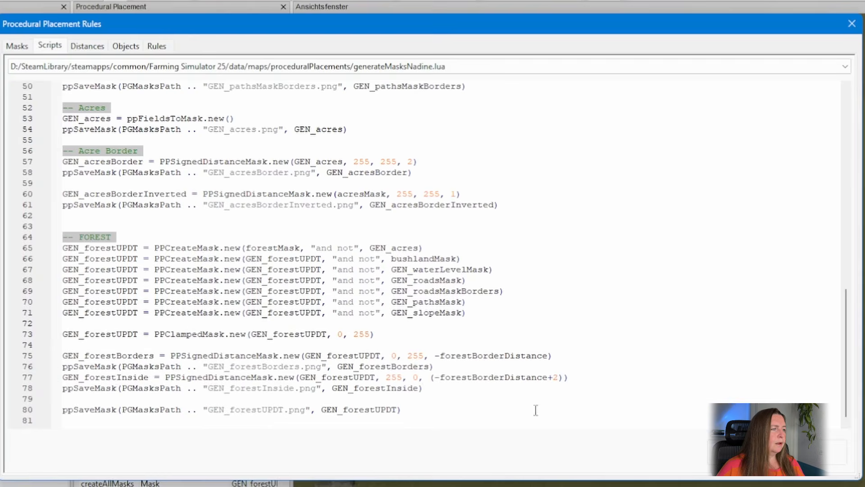
Add a "-- MEADOW" comment below the forest block's last ppSaveMask line
left_click(464, 415)
key("Return")
key("Return")
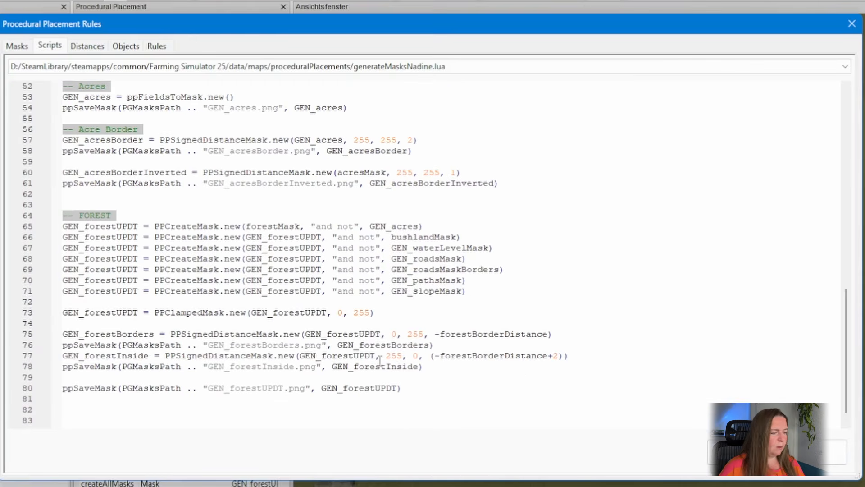
type("-- MEAD")
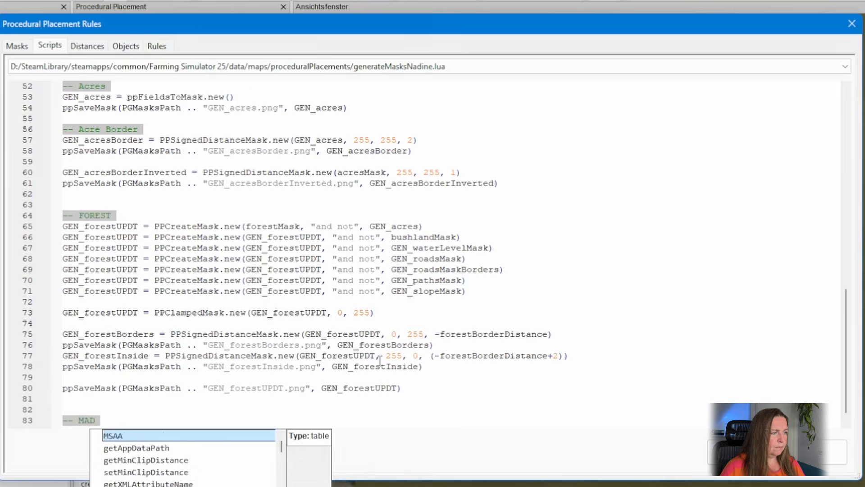
type("OW")
key("Return")
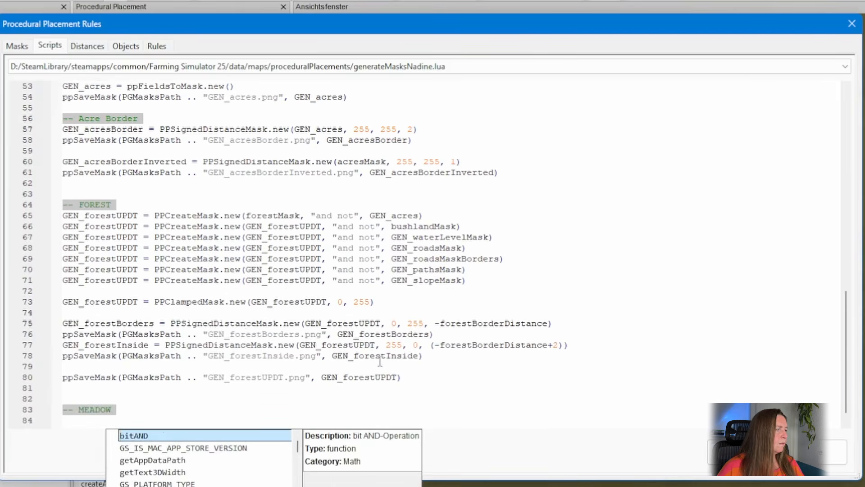
left_click(95, 422)
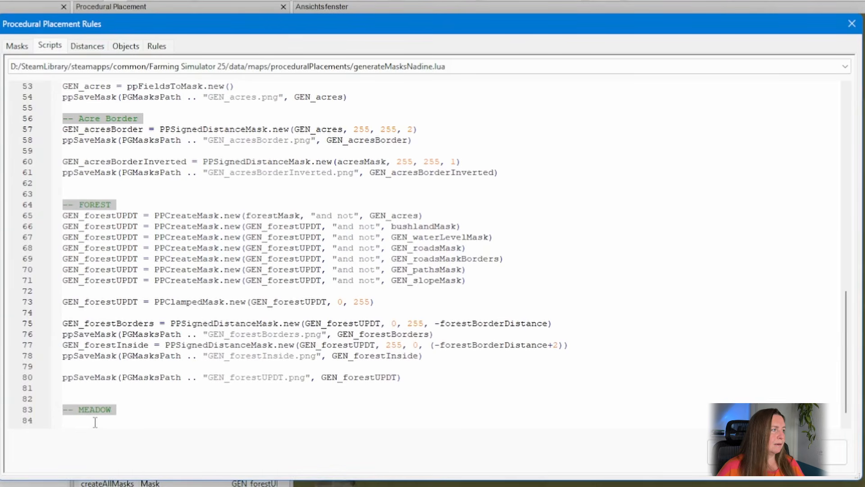
Copy the GEN_meadowUPDT block, including its clamp and ppSaveMask lines, from generateAllMasksFSNAS.lua
left_click(180, 66)
left_click(189, 156)
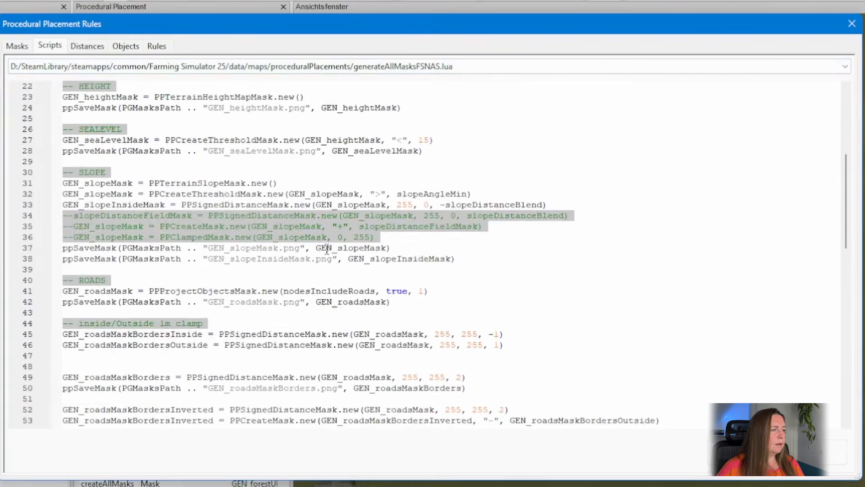
scroll(327, 249, "down", 11)
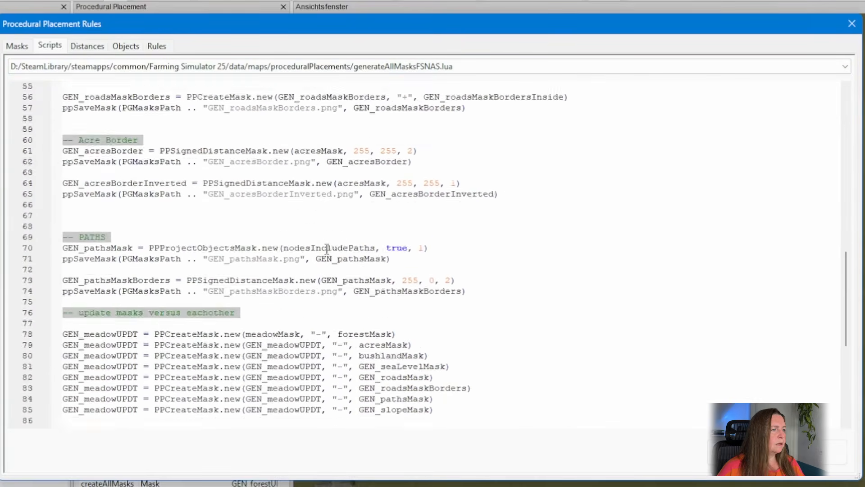
scroll(327, 249, "down", 5)
left_click_drag(63, 172, 414, 290)
key("ctrl+c")
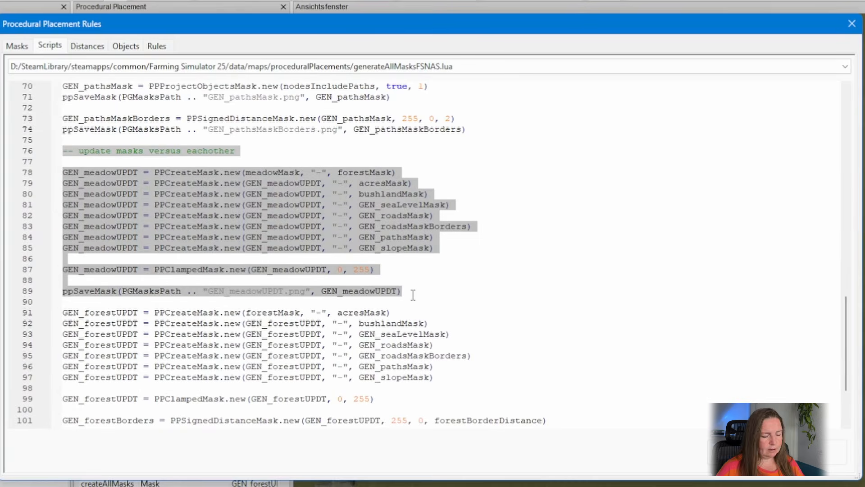
Paste the meadow block at the end of generateMasksNadine.lua under a new "-- MEADOW" heading
left_click(221, 66)
left_click(221, 198)
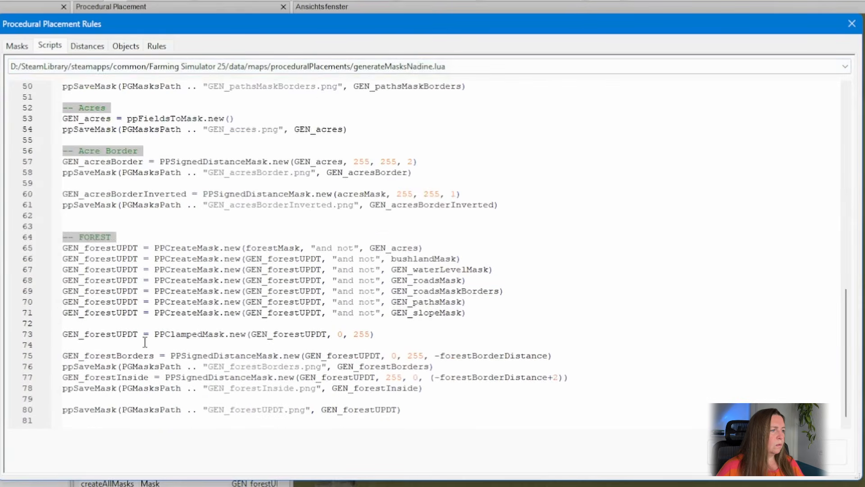
left_click(114, 420)
key("Return")
key("Return")
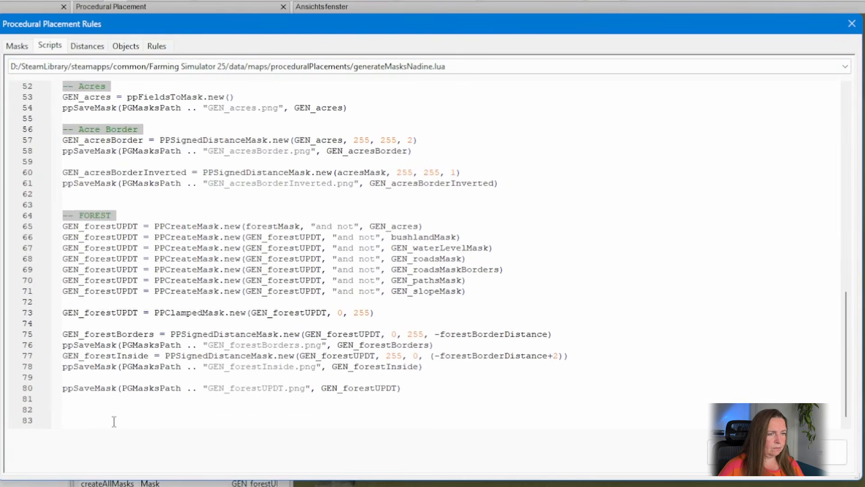
type("--MEADOW")
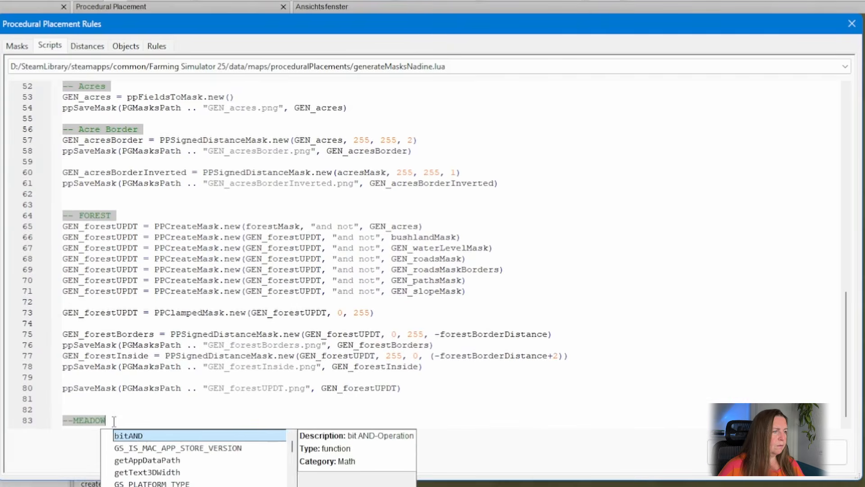
key("ctrl+v")
left_click(73, 290)
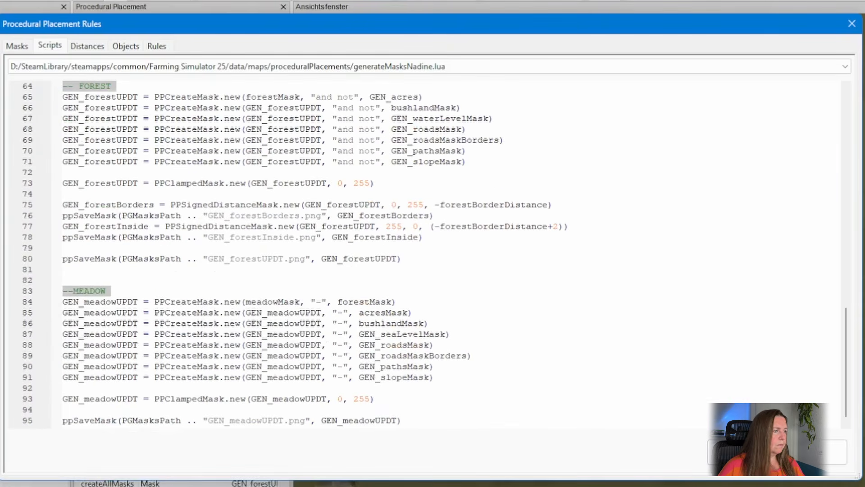
Check the PG_meadow.png source image for meadowMask in the map's masks folder, then return to the script
double_click(283, 301)
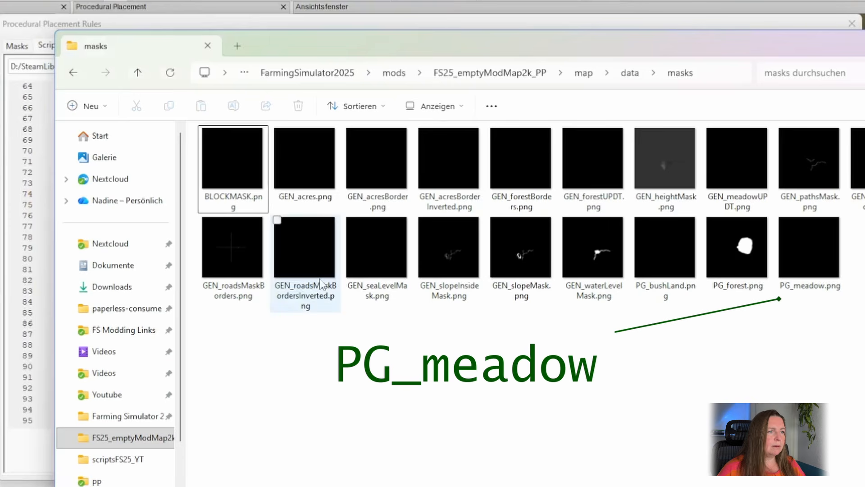
left_click(796, 272)
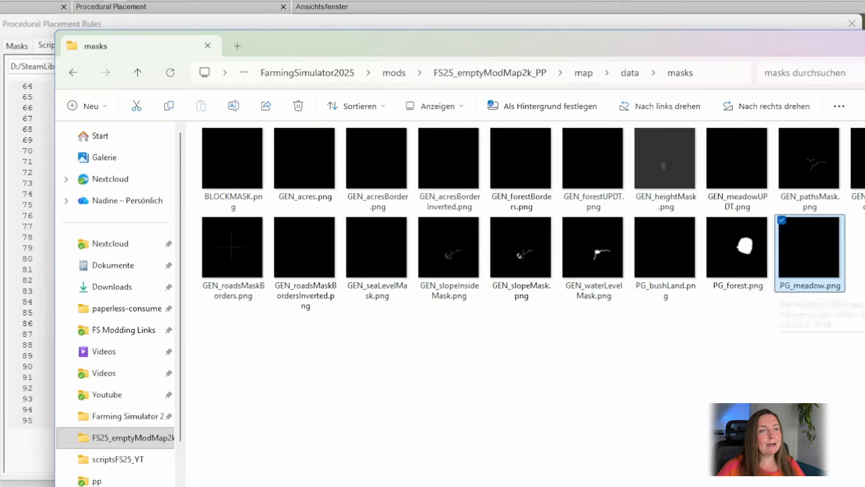
key("alt+Tab")
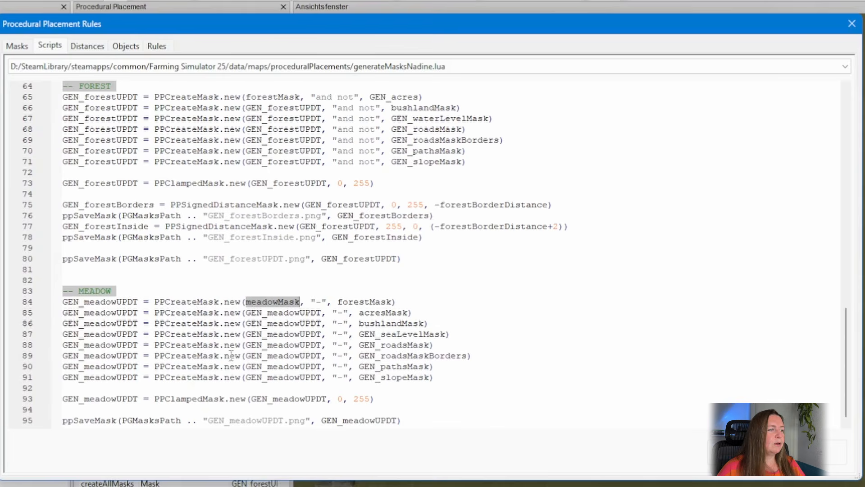
left_click(186, 293)
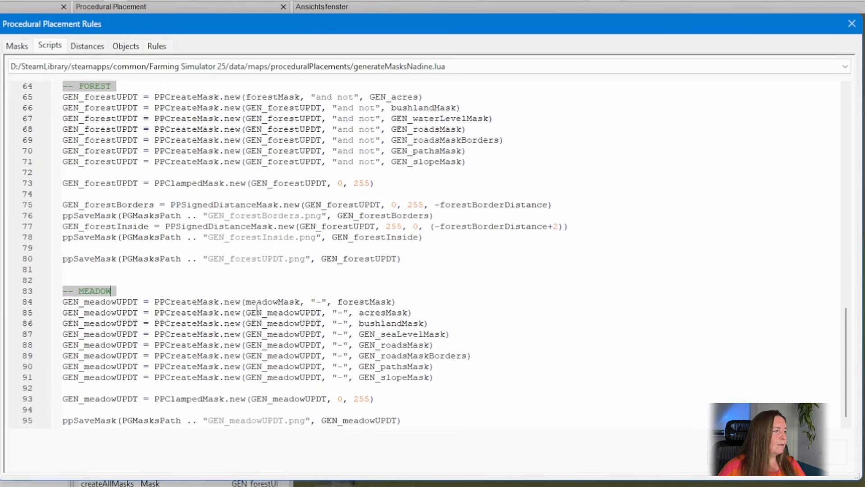
Duplicate the first GEN_meadowUPDT line directly below the "-- MEADOW" comment
left_click_drag(401, 301, 62, 301)
key("ctrl+c")
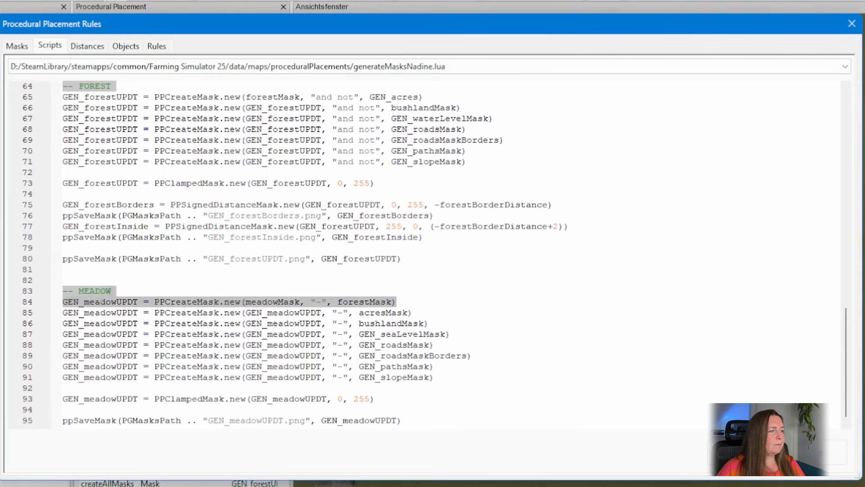
left_click(157, 290)
key("Return")
key("ctrl+v")
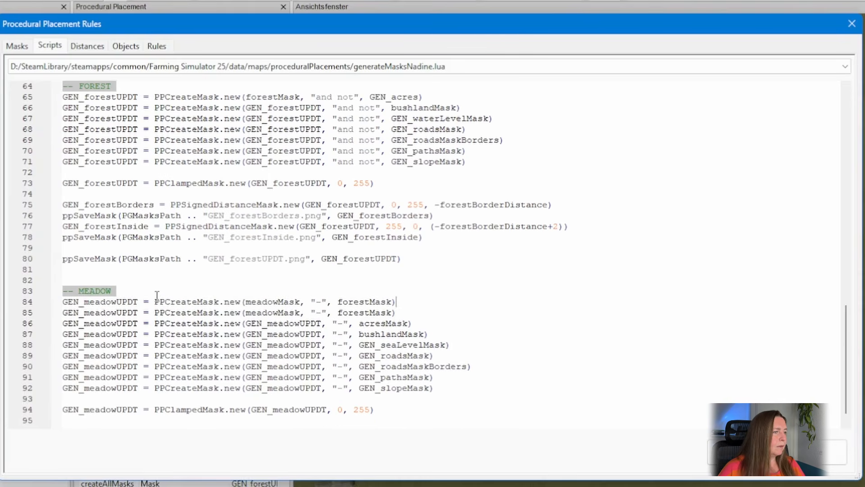
Change PPCreateMask to PPConstMask in the first line of the meadow block
double_click(168, 298)
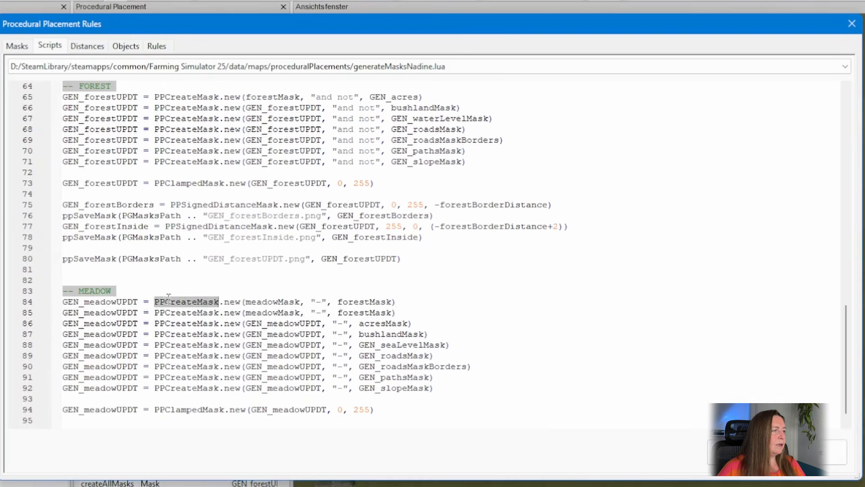
left_click(167, 300)
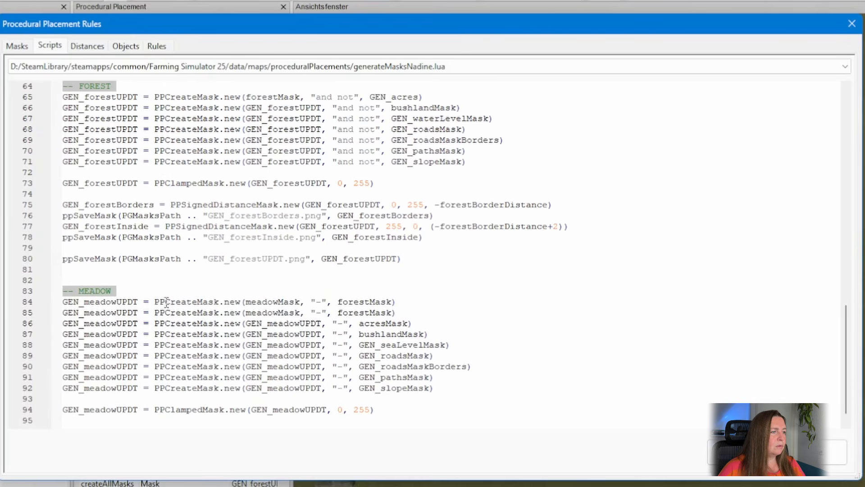
left_click_drag(176, 301, 197, 305)
type("c")
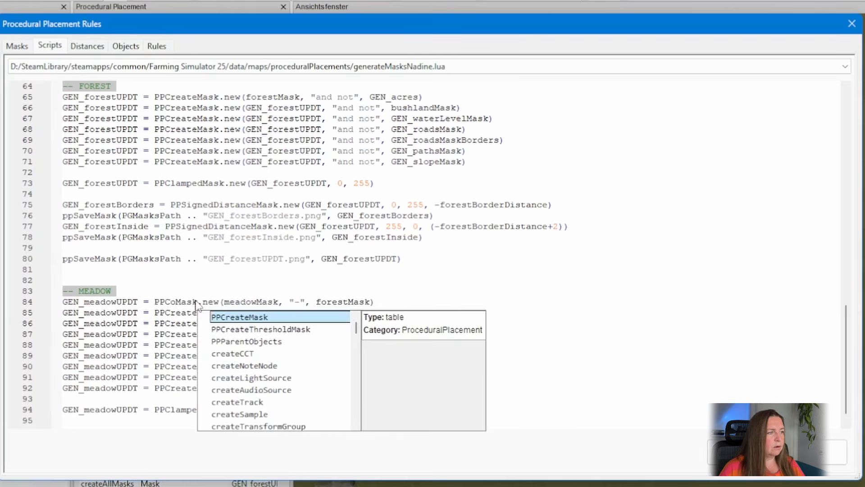
type("nst")
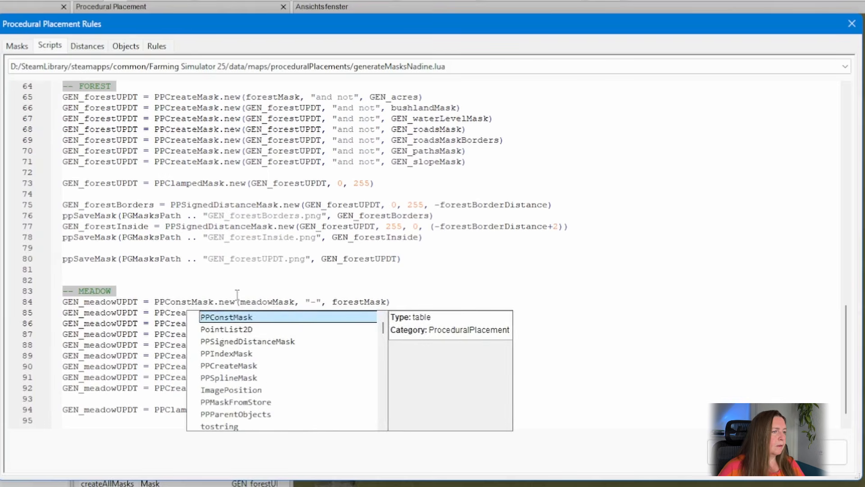
left_click(242, 302)
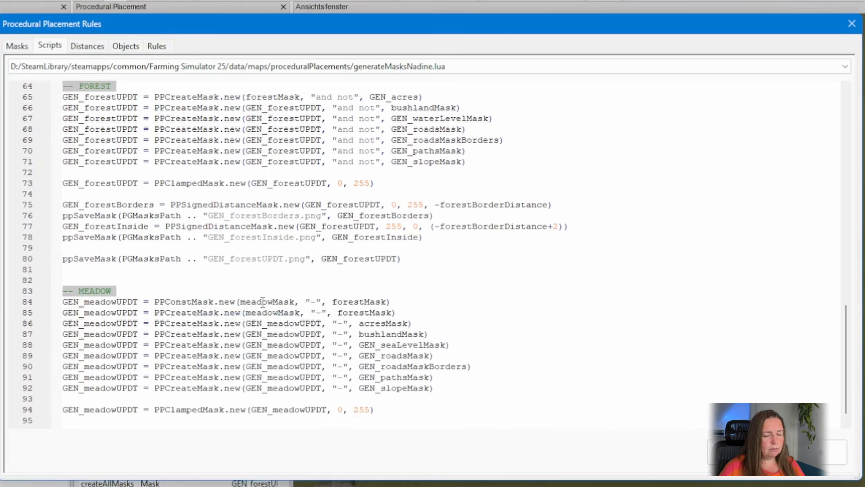
Replace the arguments of the PPConstMask.new call with the single constant value 255
key("BackSpace")
type("(")
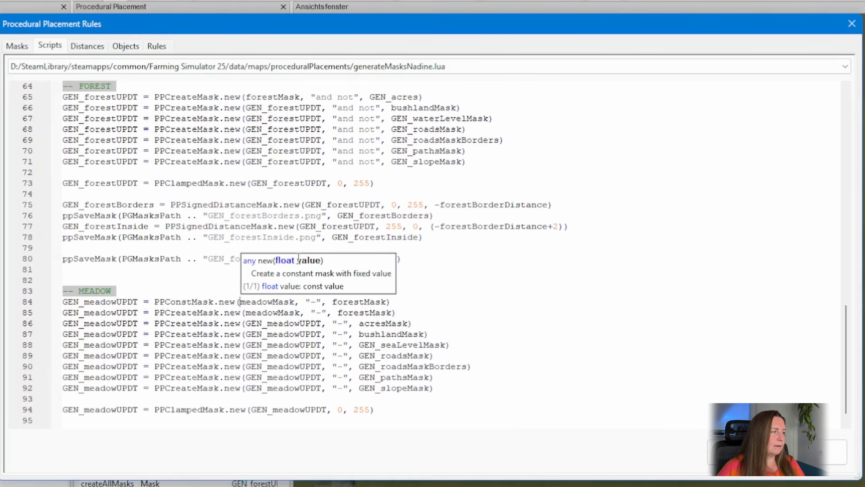
key("ctrl+shift+Right")
key("ctrl+shift+Right")
key("ctrl+shift+Right")
key("ctrl+shift+Right")
key("ctrl+shift+Right")
type("255")
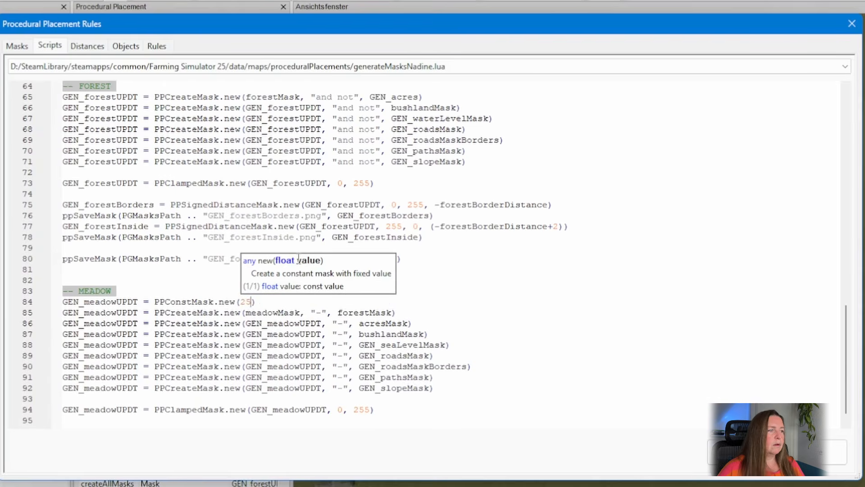
left_click(300, 304)
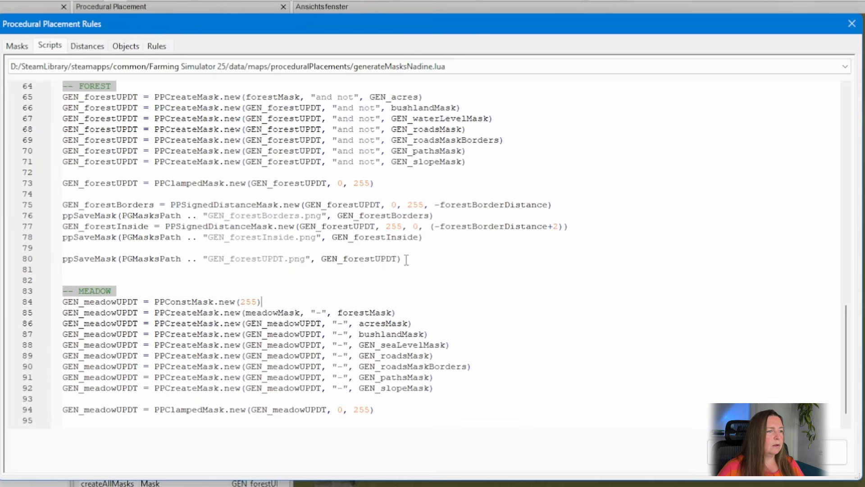
Copy the forest block's ppSaveMask line for GEN_forestUPDT to a new line below the meadow PPConstMask line
left_click_drag(406, 260, 61, 260)
key("ctrl+c")
left_click(325, 301)
key("Return")
key("ctrl+v")
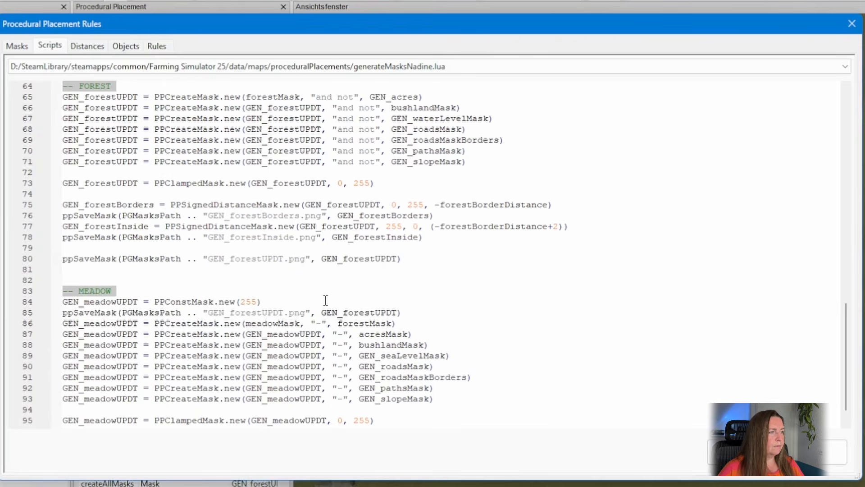
Set the copied ppSaveMask line's file name to PG_meadow.png, taking the name from the image in the masks folder
double_click(263, 312)
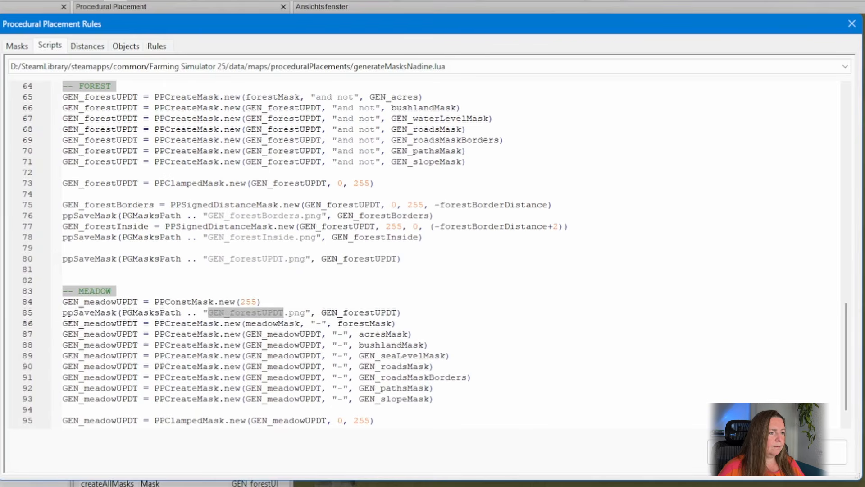
key("alt+Tab")
left_click(805, 286)
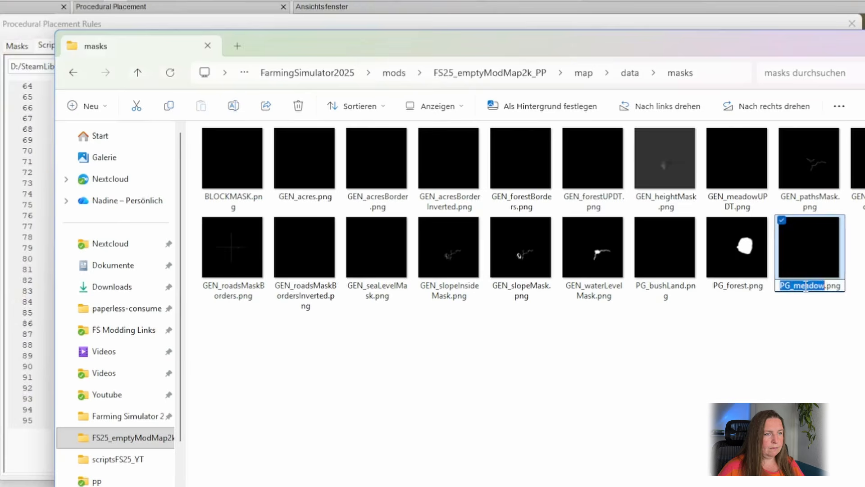
key("ctrl+c")
key("alt+Tab")
key("ctrl+v")
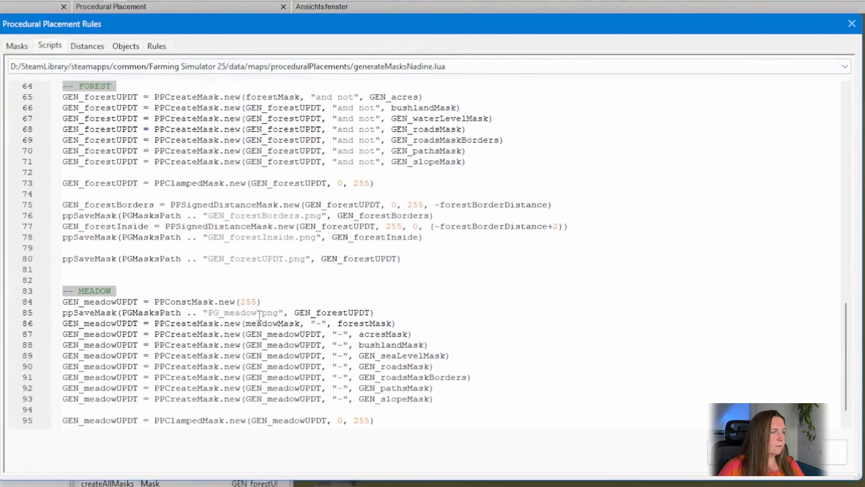
Take the name PG_Meadow from the mask list and use it for the constant mask variable and its ppSaveMask argument
left_click(20, 46)
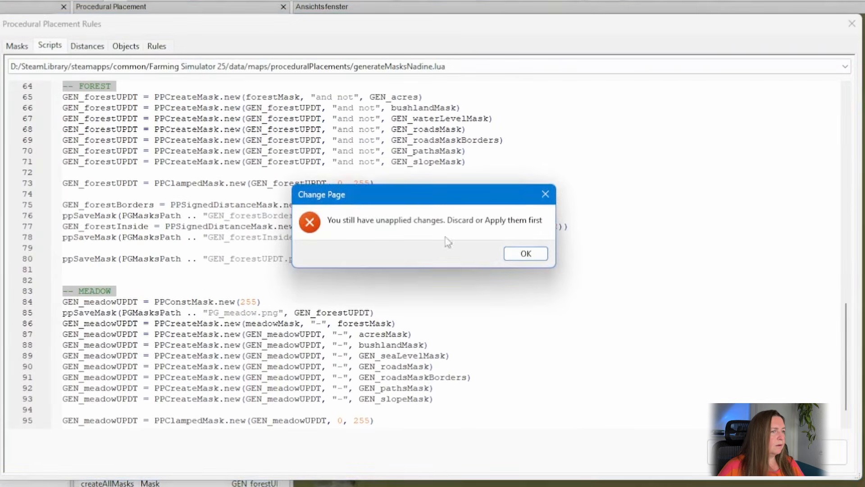
left_click(526, 253)
left_click(21, 45)
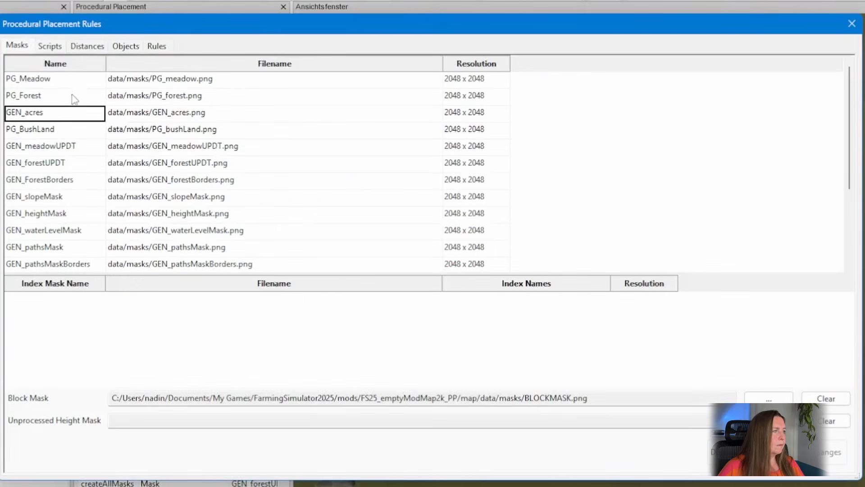
left_click(60, 80)
left_click(60, 81)
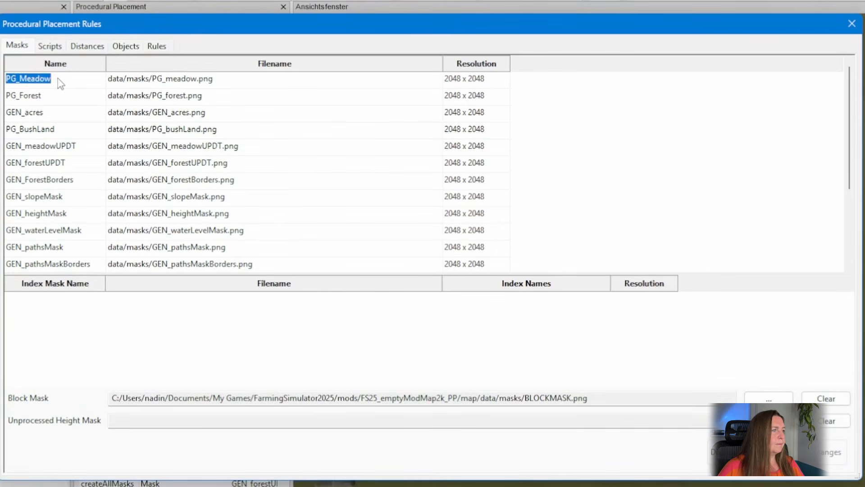
left_click(55, 46)
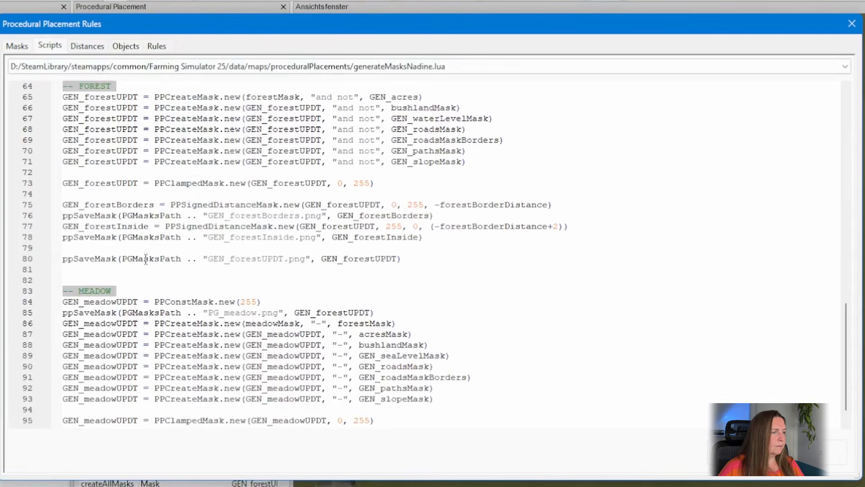
double_click(328, 314)
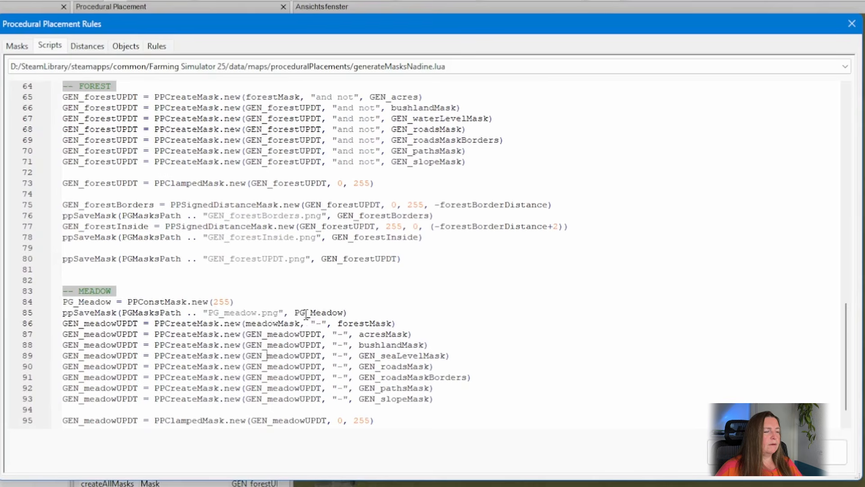
Replace meadowMask with PG_Meadow in the first PPCreateMask line of the meadow block
double_click(309, 312)
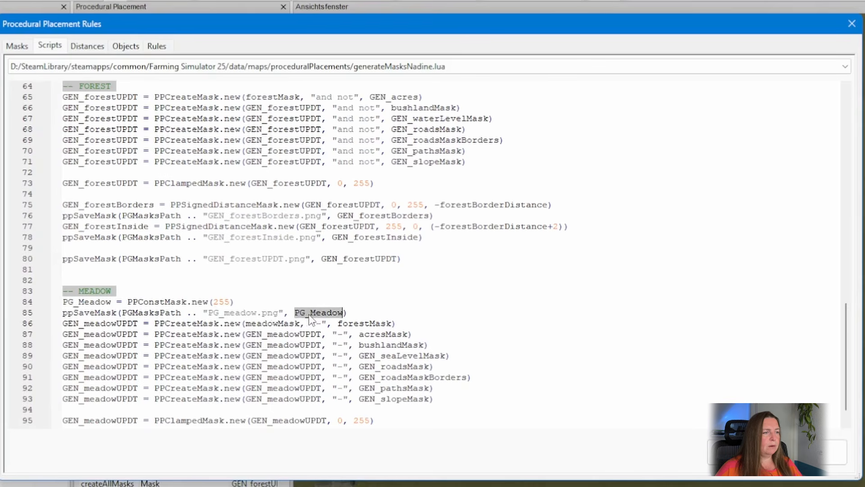
left_click(84, 311)
double_click(87, 301)
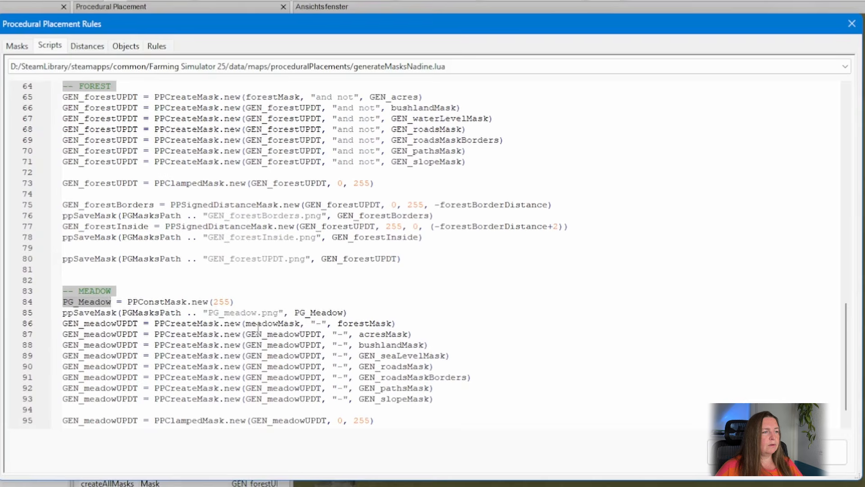
double_click(283, 323)
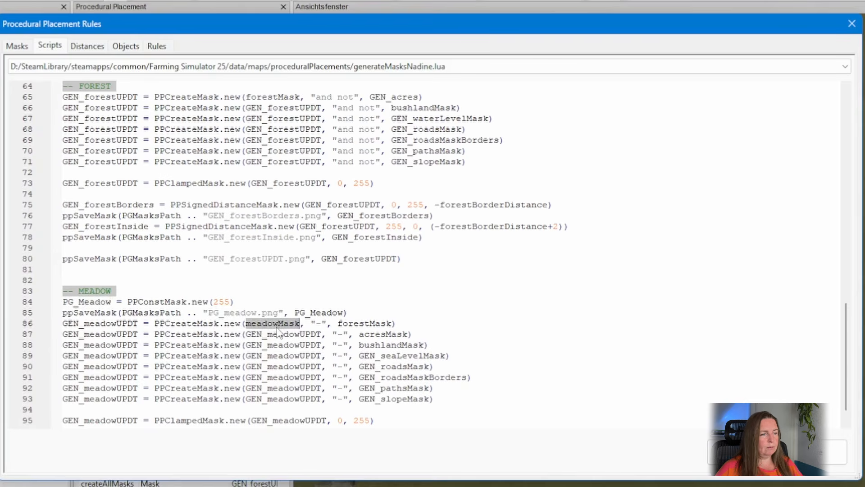
key("ctrl+v")
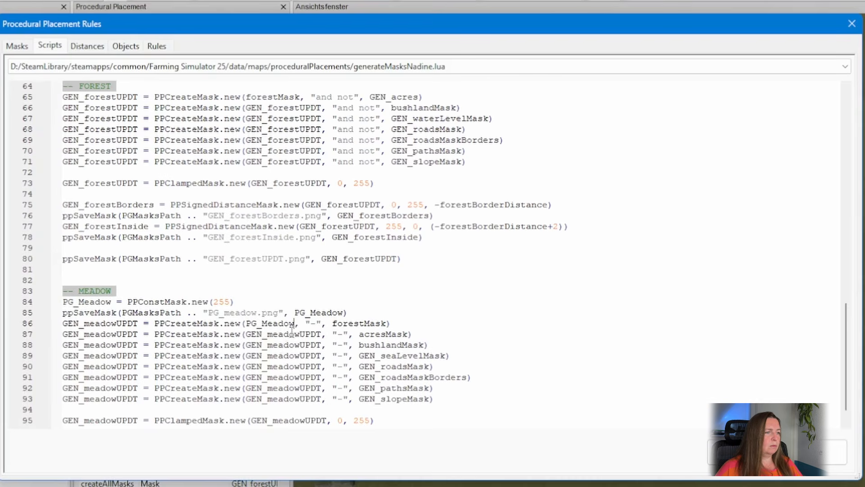
In the meadow exclusions, replace acresMask with GEN_acres and GEN_seaLevelMask with GEN_waterLevelMask, copying both names from the forest block
double_click(353, 323)
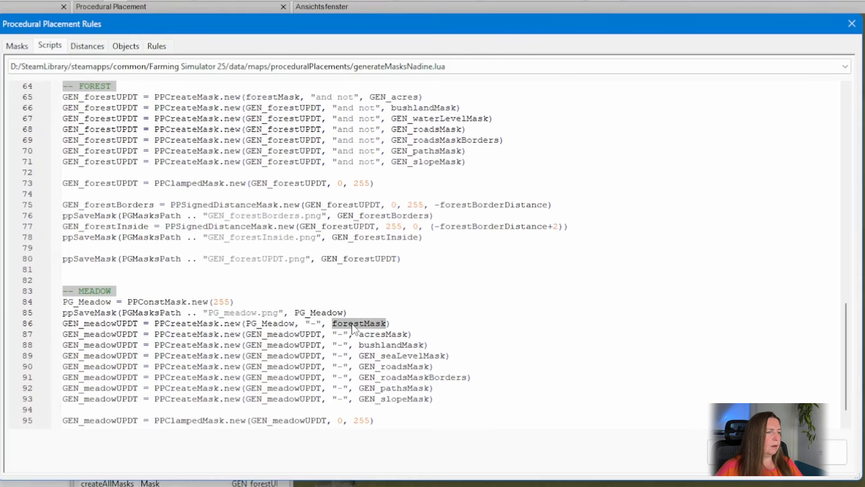
left_click(379, 334)
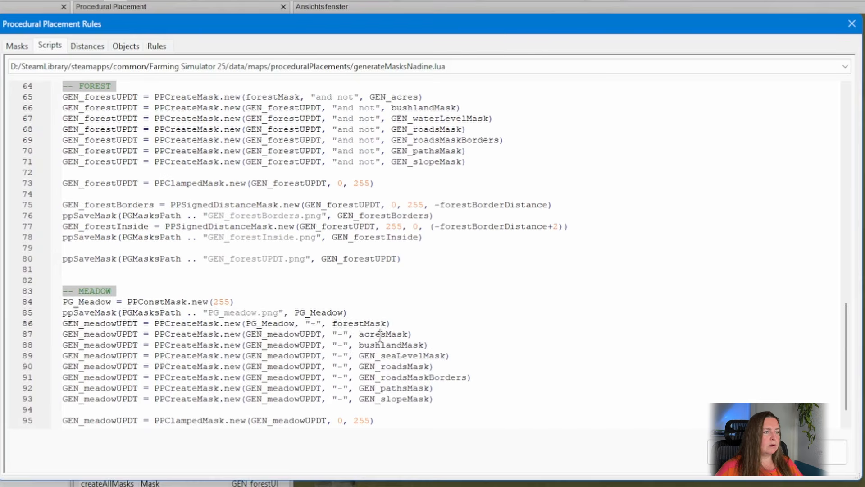
double_click(412, 97)
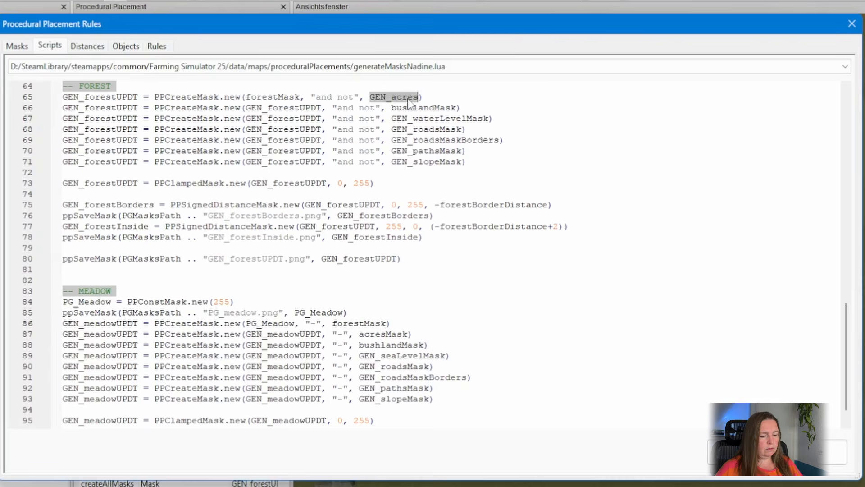
double_click(366, 334)
key("ctrl+v")
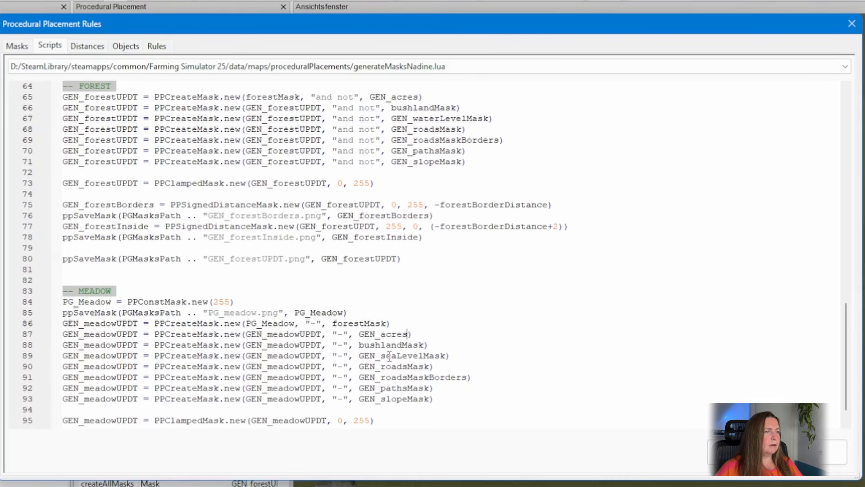
double_click(424, 118)
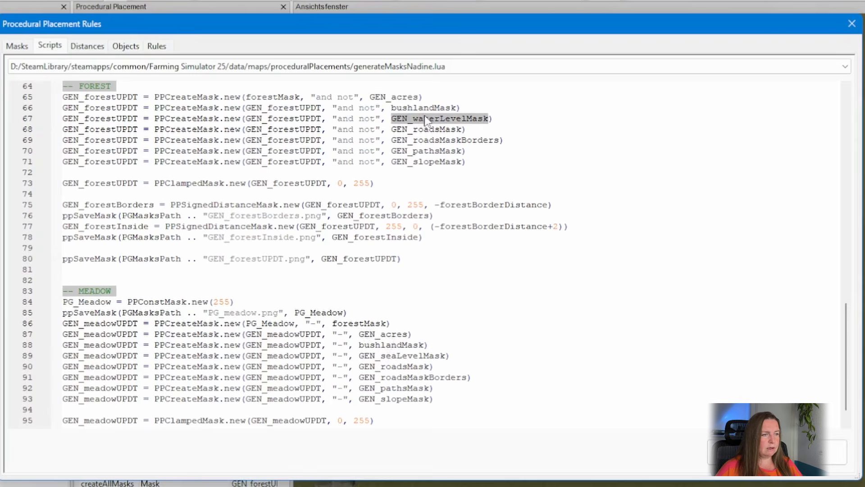
double_click(396, 356)
key("ctrl+v")
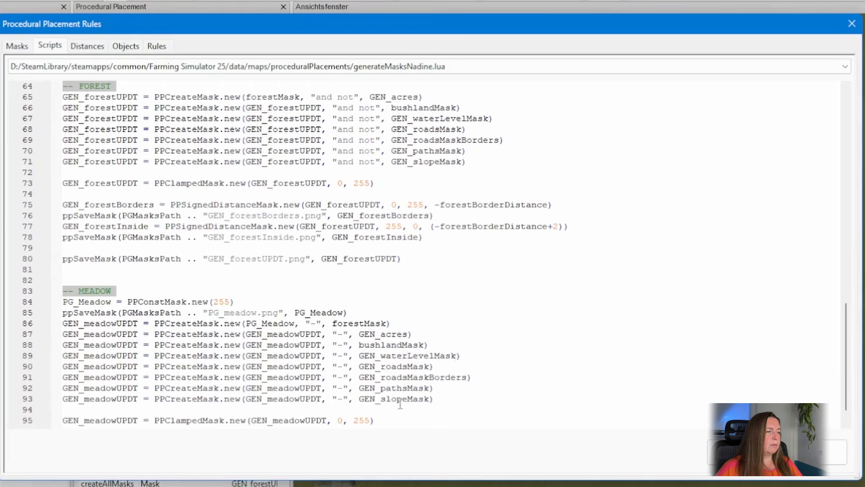
Save the generateMasksNadine.lua script and close the Procedural Placement Rules window
left_click(395, 420)
key("ctrl+v")
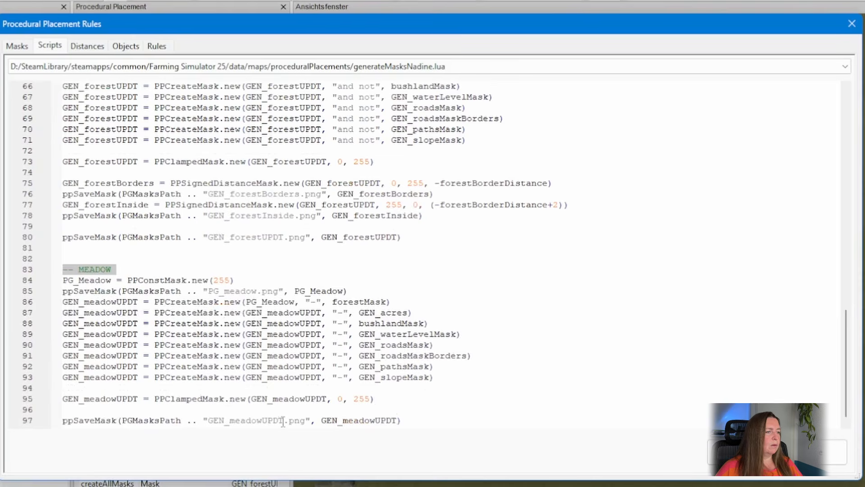
left_click(441, 419)
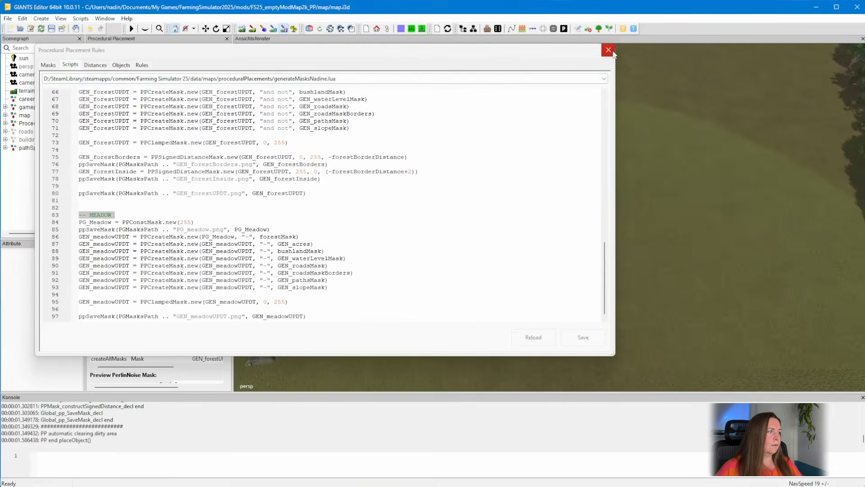
left_click(608, 50)
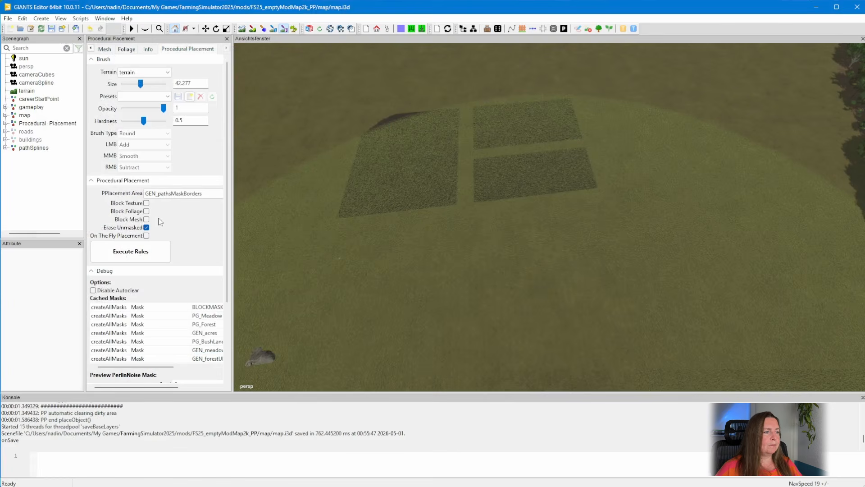
Execute the procedural placement rules and preview the GEN_acres mask on the fields
left_click(155, 255)
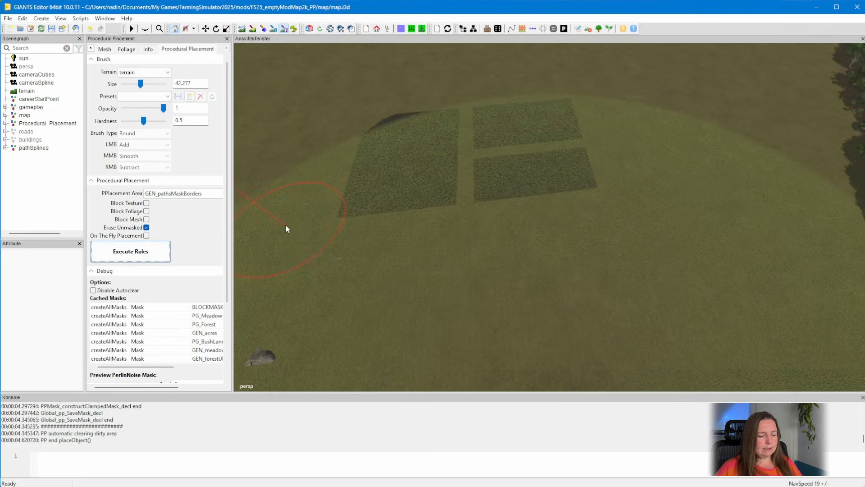
mouse_move(367, 224)
left_mouse_down("alt")
mouse_move(420, 216)
mouse_move(396, 218)
left_mouse_up("alt")
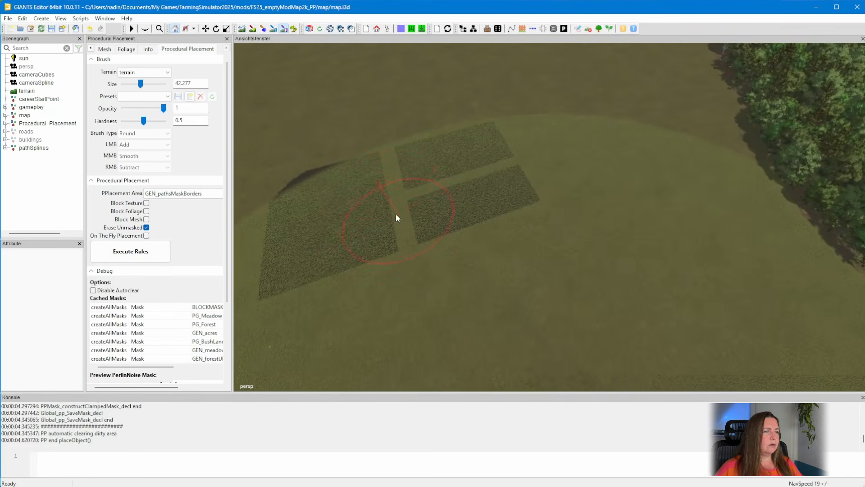
left_click(201, 194)
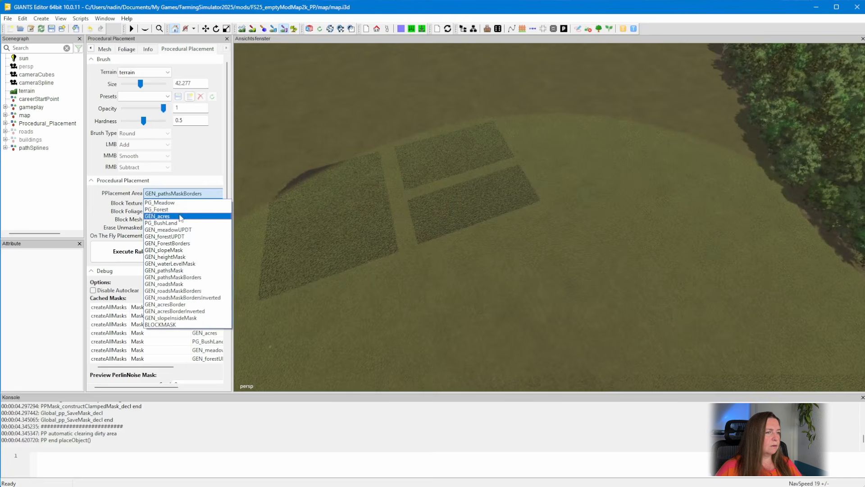
left_click(179, 216)
mouse_move(537, 198)
left_mouse_down("alt")
mouse_move(642, 173)
mouse_move(632, 195)
mouse_move(701, 202)
mouse_move(467, 311)
mouse_move(556, 272)
mouse_move(451, 375)
mouse_move(547, 331)
left_mouse_up("alt")
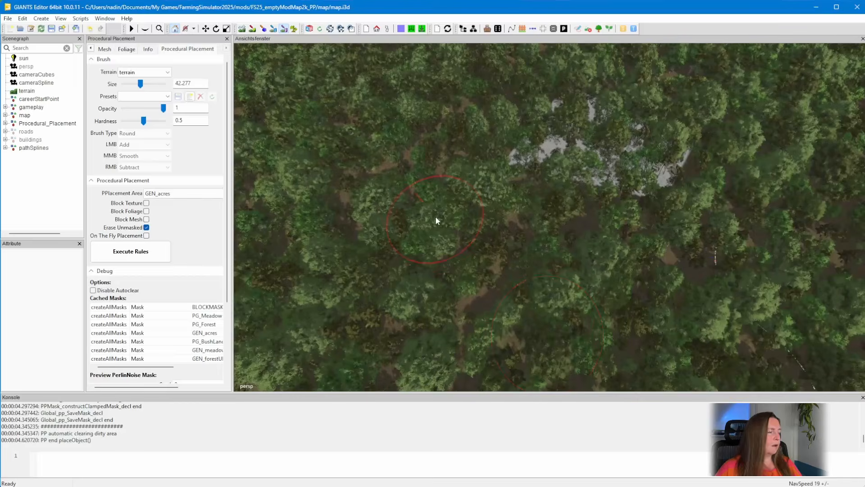
left_click_drag(435, 217, 311, 161, "alt")
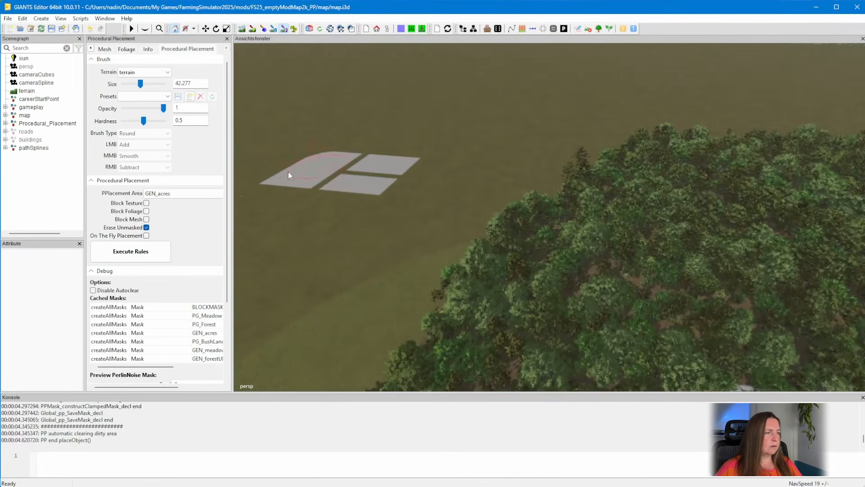
Preview the GEN_acresBorder mask around the fields
left_click(193, 193)
left_click(194, 305)
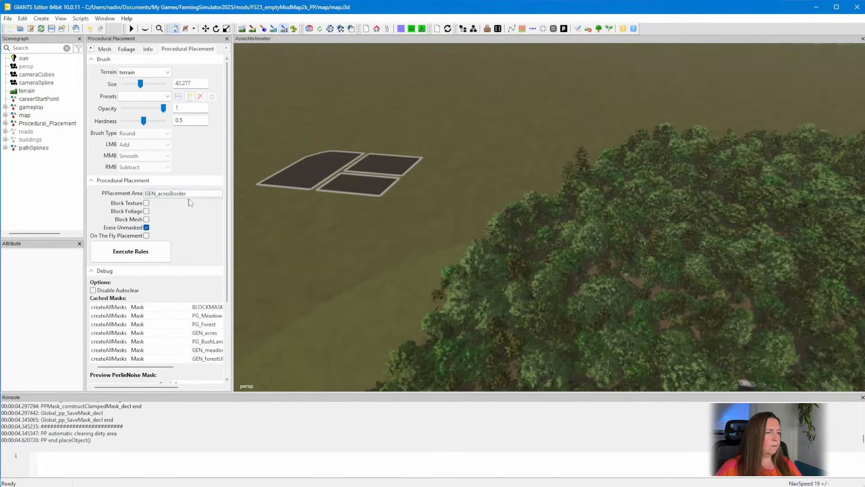
left_click_drag(360, 221, 434, 257, "alt")
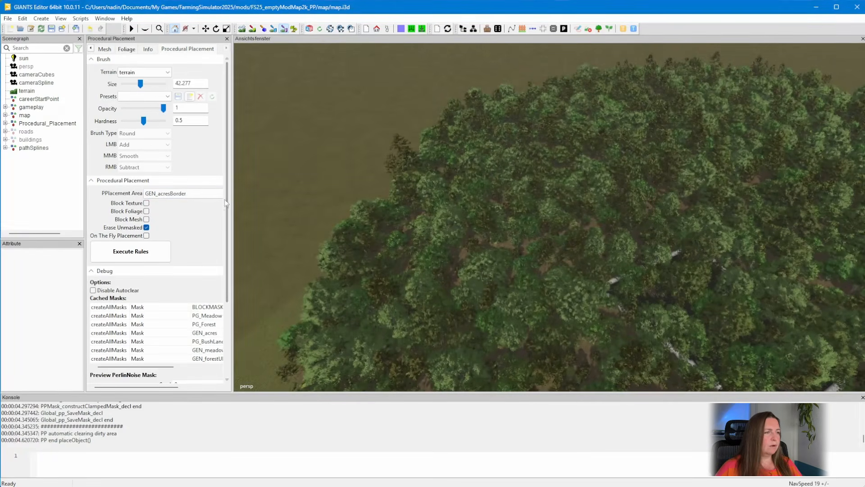
Preview the GEN_forestUPDT mask and examine its coverage beneath the trees, along the forest edge and around the forest paths
left_click(199, 194)
left_click(179, 236)
left_click_drag(360, 225, 545, 231, "alt")
scroll(545, 228, "down", 5)
mouse_move(544, 220)
middle_mouse_down("alt")
mouse_move(268, 250)
mouse_move(471, 218)
mouse_move(378, 211)
middle_mouse_up("alt")
left_click_drag(378, 212, 321, 207, "alt")
middle_click_drag(322, 207, 428, 210, "alt")
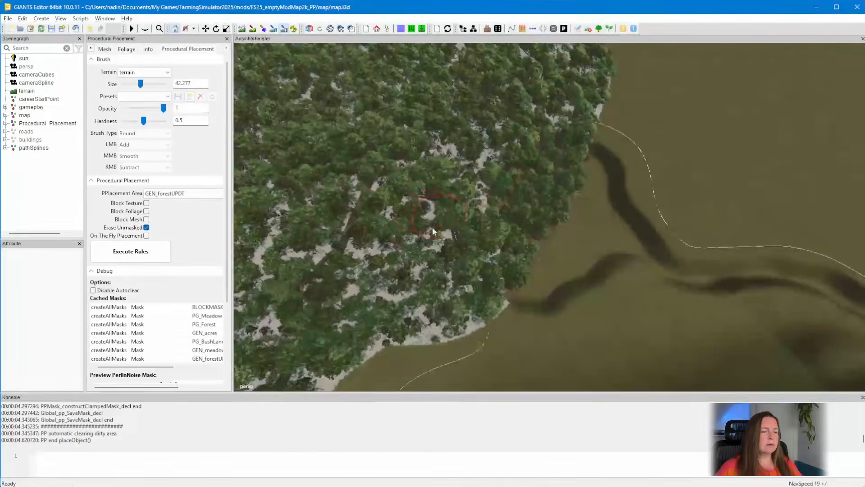
left_click_drag(432, 228, 390, 245, "alt")
scroll(390, 245, "up", 3)
mouse_move(630, 108)
middle_mouse_down("alt")
mouse_move(610, 147)
mouse_move(497, 242)
middle_mouse_up("alt")
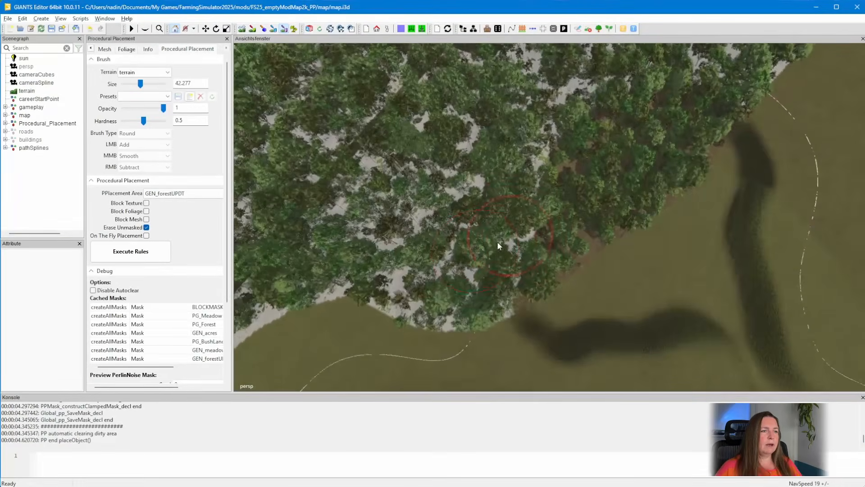
scroll(534, 179, "up", 1)
middle_click_drag(534, 179, 652, 318, "alt")
left_click_drag(652, 318, 351, 225, "alt")
middle_click_drag(721, 171, 528, 237, "alt")
scroll(556, 281, "up", 4)
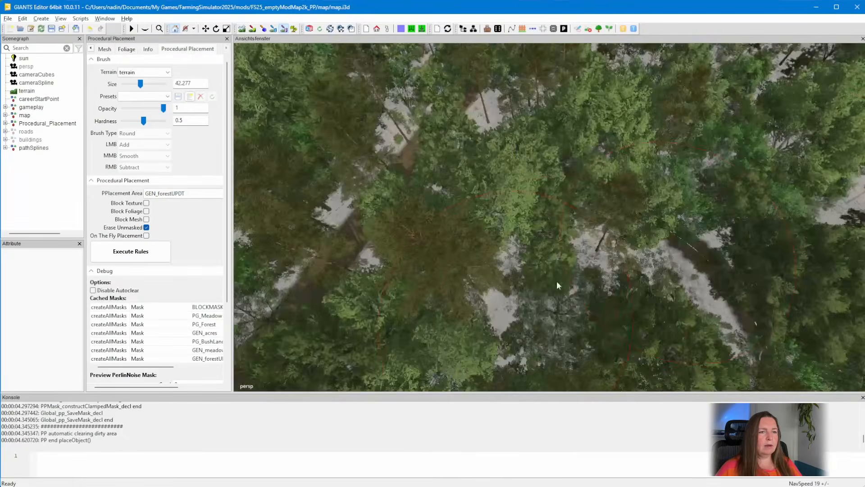
mouse_move(557, 282)
left_mouse_down("alt")
mouse_move(464, 234)
mouse_move(448, 139)
mouse_move(452, 261)
mouse_move(448, 219)
left_mouse_up("alt")
scroll(542, 185, "up", 5)
left_click_drag(553, 179, 507, 194, "alt")
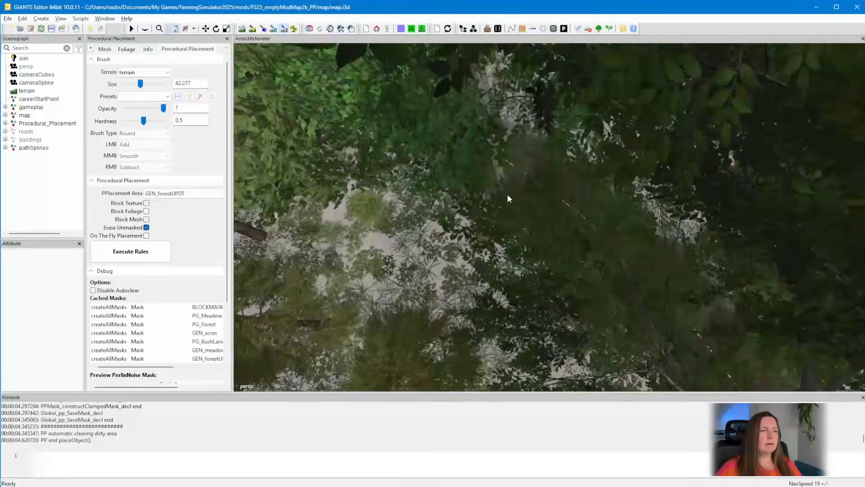
right_click_drag(507, 195, 432, 201, "alt")
mouse_move(429, 167)
left_mouse_down("alt")
mouse_move(472, 361)
mouse_move(431, 250)
mouse_move(554, 217)
mouse_move(523, 266)
mouse_move(569, 261)
mouse_move(296, 279)
mouse_move(469, 278)
mouse_move(759, 187)
mouse_move(491, 201)
mouse_move(761, 200)
mouse_move(540, 215)
mouse_move(607, 214)
mouse_move(548, 223)
mouse_move(473, 218)
mouse_move(781, 153)
mouse_move(734, 159)
mouse_move(763, 141)
left_mouse_up("alt")
scroll(543, 230, "down", 3)
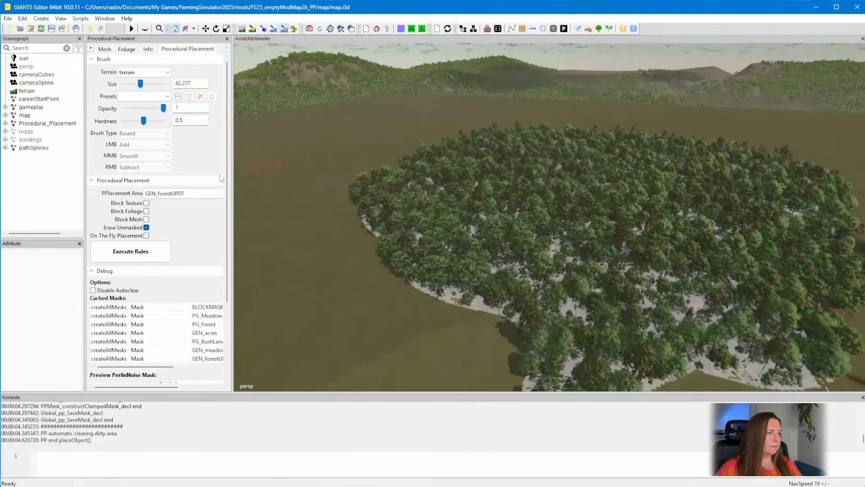
Preview the GEN_meadowUPDT mask and examine how it leaves out the forest, paths, roads and fields
left_click(165, 193)
left_click(167, 229)
mouse_move(479, 218)
left_mouse_down("alt")
mouse_move(479, 245)
mouse_move(508, 269)
mouse_move(562, 235)
mouse_move(555, 236)
mouse_move(661, 233)
mouse_move(482, 251)
mouse_move(572, 134)
left_mouse_up("alt")
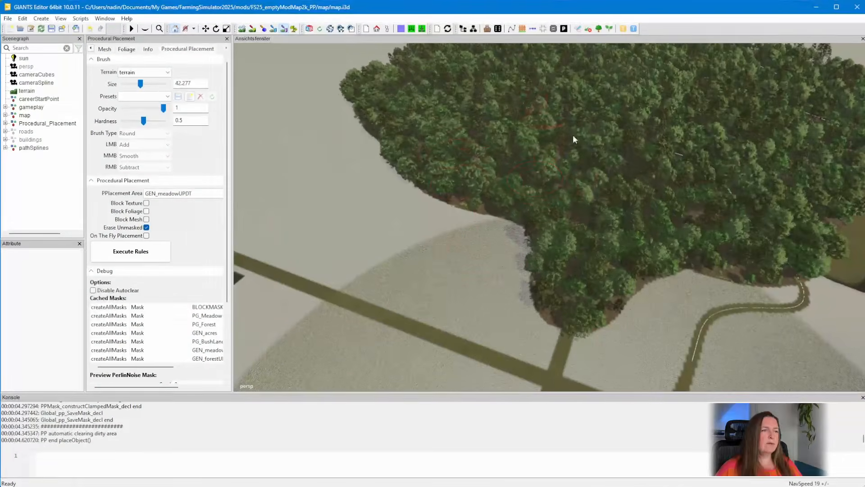
mouse_move(536, 180)
left_mouse_down("alt")
mouse_move(419, 186)
mouse_move(432, 185)
left_mouse_up("alt")
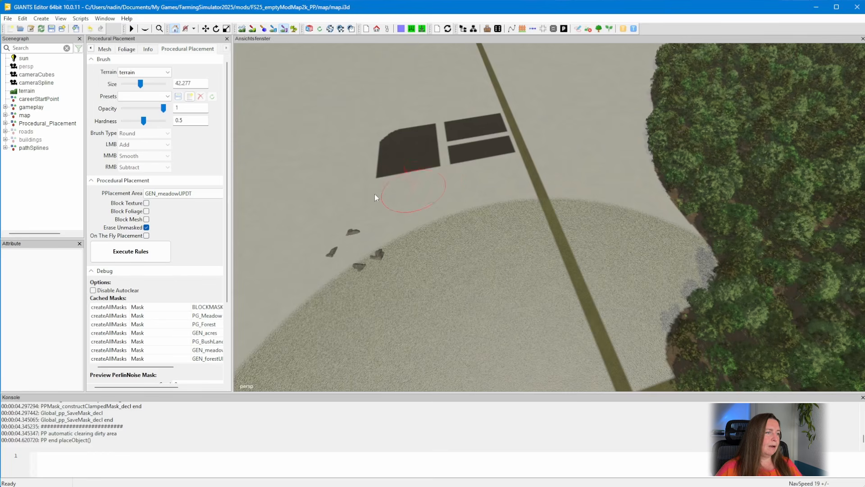
Set the placement area to BLOCKMASK and examine the terrain around the fields and rocks
left_click(191, 193)
left_click(167, 326)
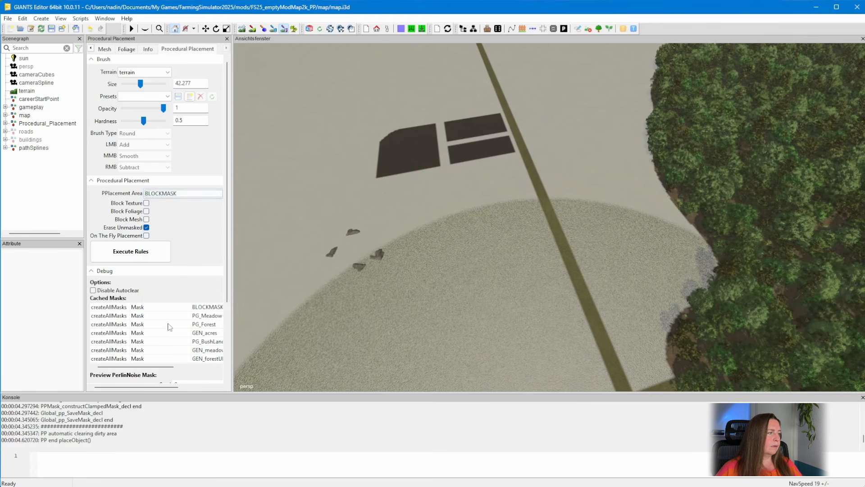
left_click_drag(344, 282, 283, 262, "alt")
right_click_drag(283, 262, 776, 177, "alt")
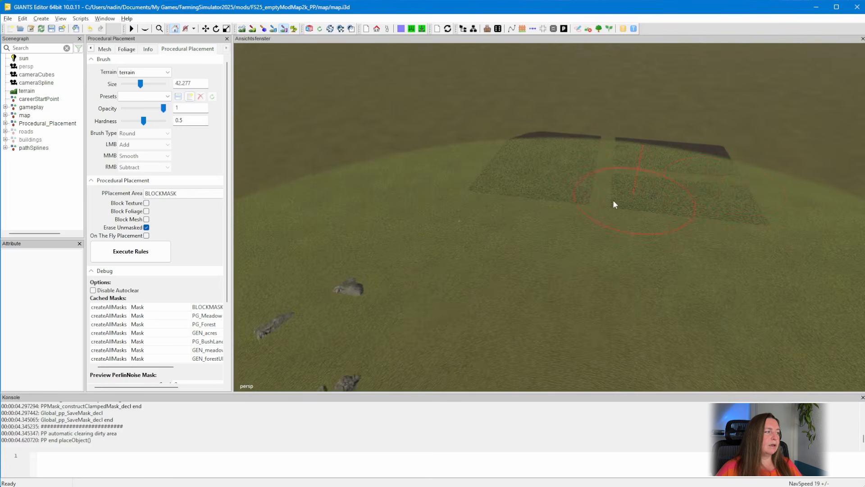
left_click_drag(595, 205, 640, 199, "alt")
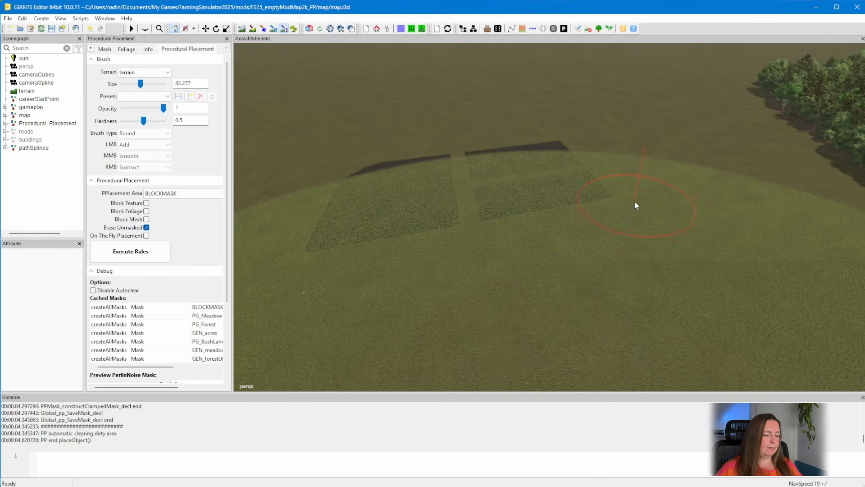
right_click_drag(686, 196, 514, 236, "alt")
scroll(514, 235, "down", 2)
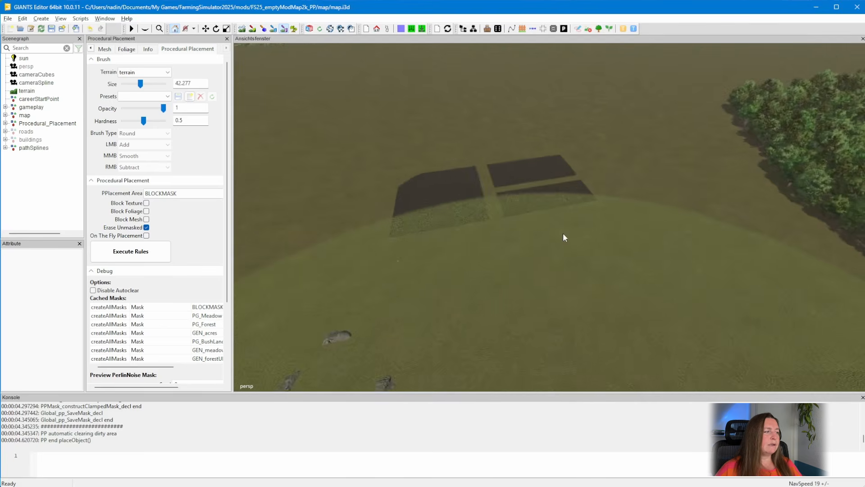
left_click_drag(563, 234, 547, 264, "alt")
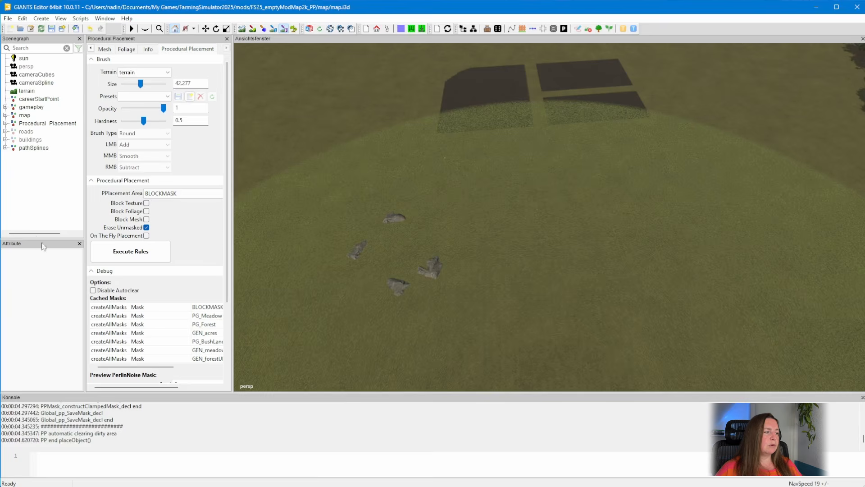
Paint a wide ASPHALT texture patch between the fields and the rocks with brush size 13.982 and Block Procedural enabled
left_click(347, 150)
left_click(254, 29)
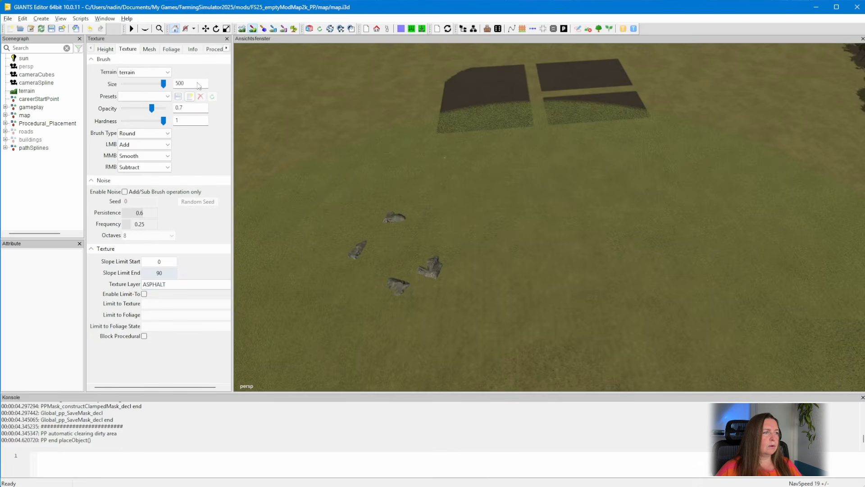
left_click_drag(163, 83, 128, 86)
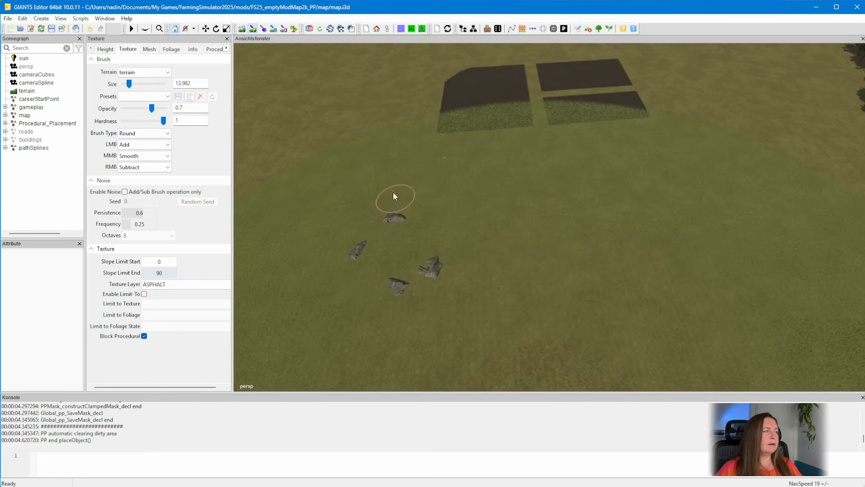
mouse_move(419, 172)
left_mouse_down()
mouse_move(587, 158)
mouse_move(628, 170)
mouse_move(440, 182)
mouse_move(666, 174)
mouse_move(440, 239)
mouse_move(661, 151)
mouse_move(487, 170)
left_mouse_up()
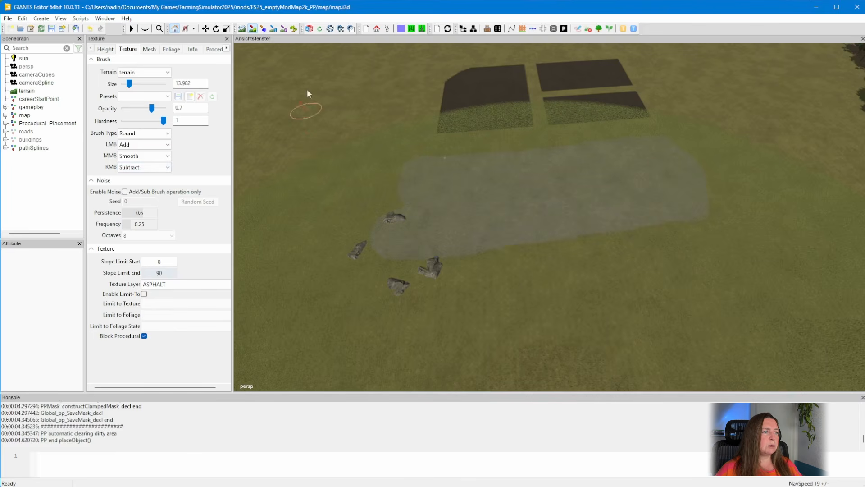
Paint a round decoFoliage patch of smallDenseMix over the asphalt's far end from the rocks, with brush size 11.718 and Block Procedural enabled
left_click(293, 29)
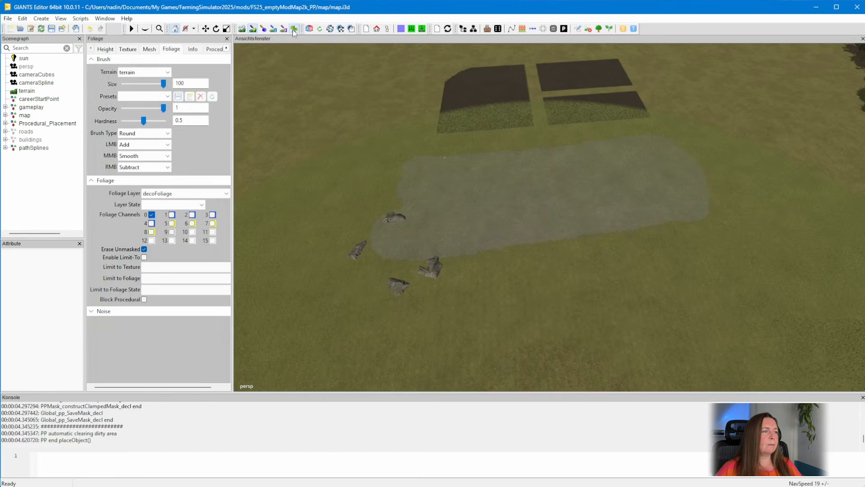
left_click(164, 206)
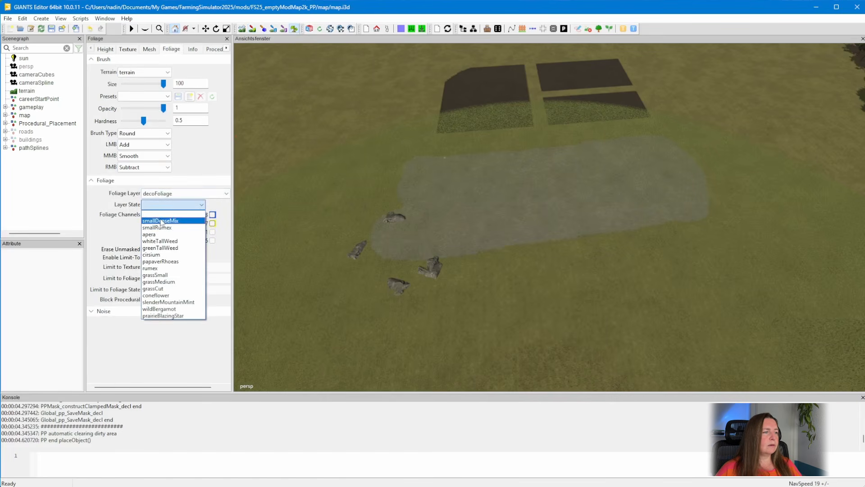
left_click(161, 221)
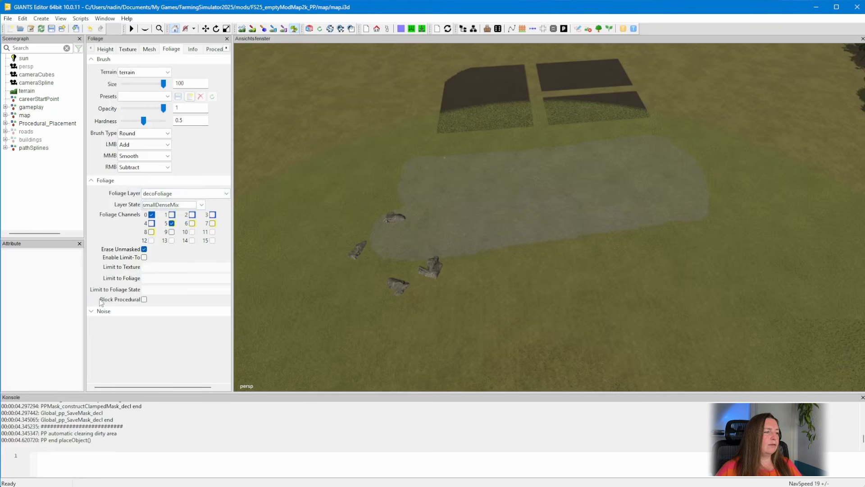
left_click(144, 300)
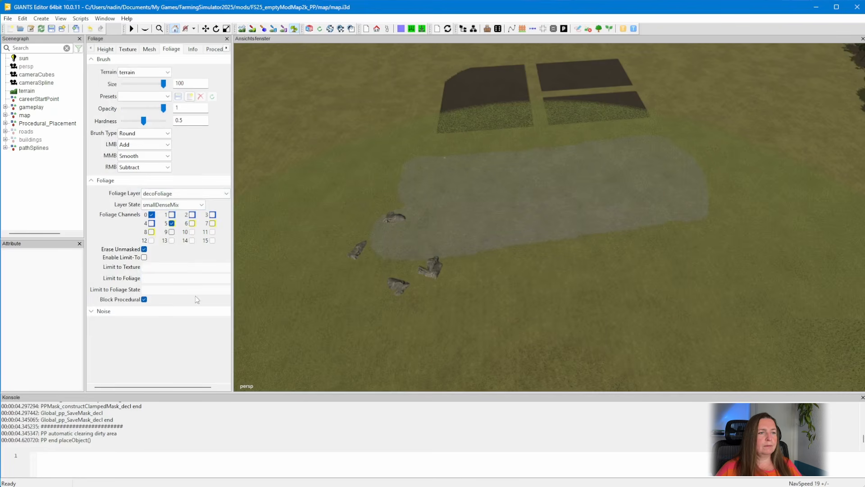
left_click_drag(163, 84, 129, 86)
mouse_move(644, 229)
left_mouse_down()
mouse_move(694, 174)
mouse_move(714, 238)
left_mouse_up()
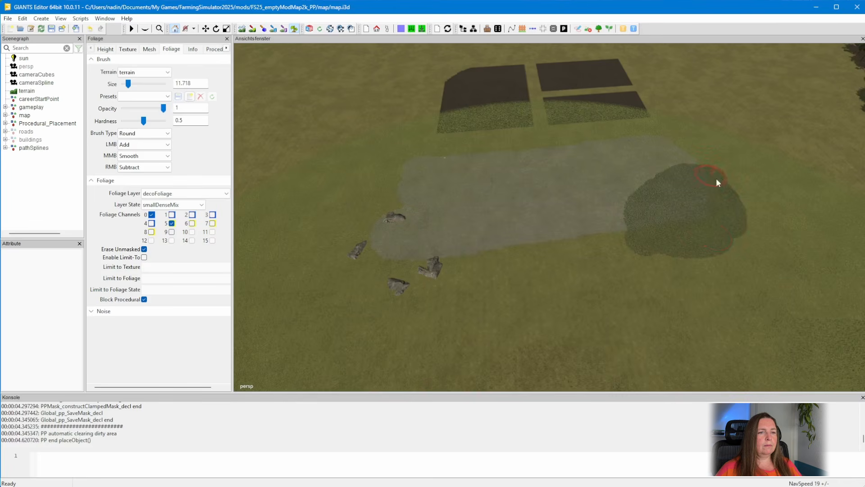
left_click_drag(716, 181, 667, 248)
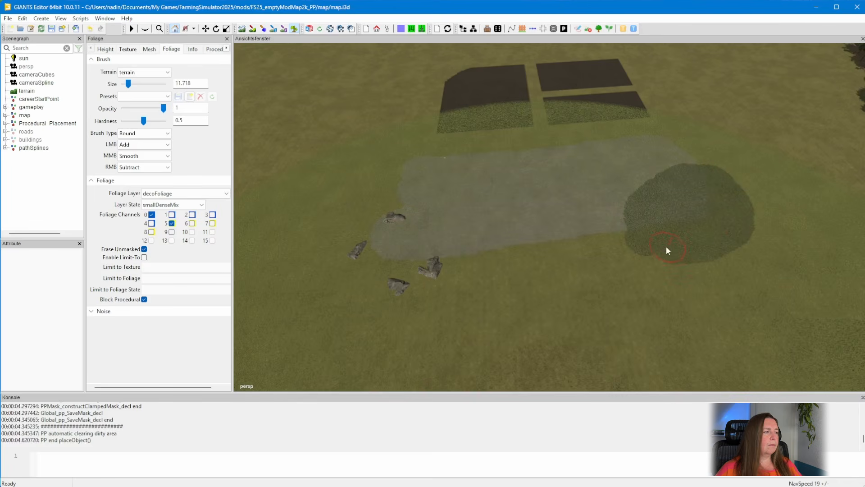
Return to procedural placement and examine the block overlay on the painted asphalt and foliage patches
left_click(216, 48)
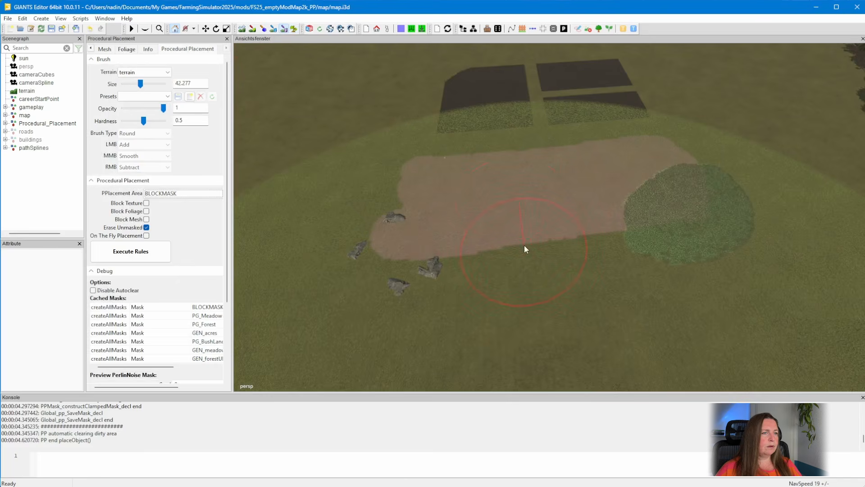
scroll(542, 252, "down", 3)
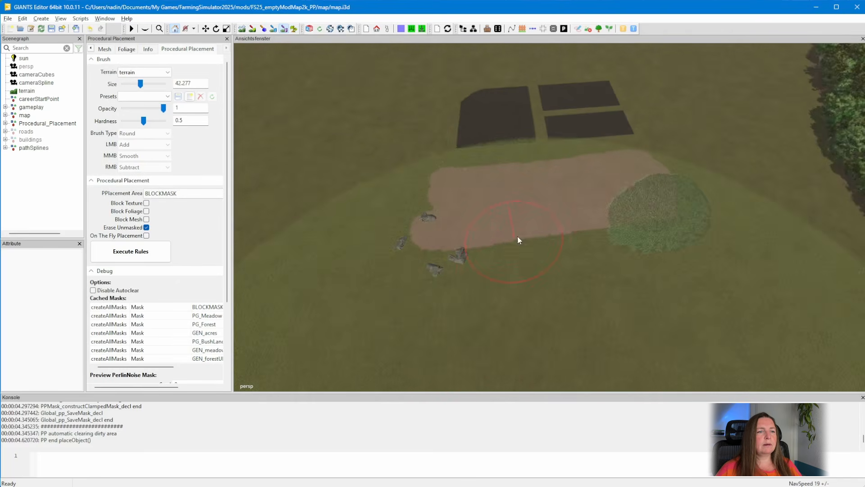
scroll(517, 236, "down", 5)
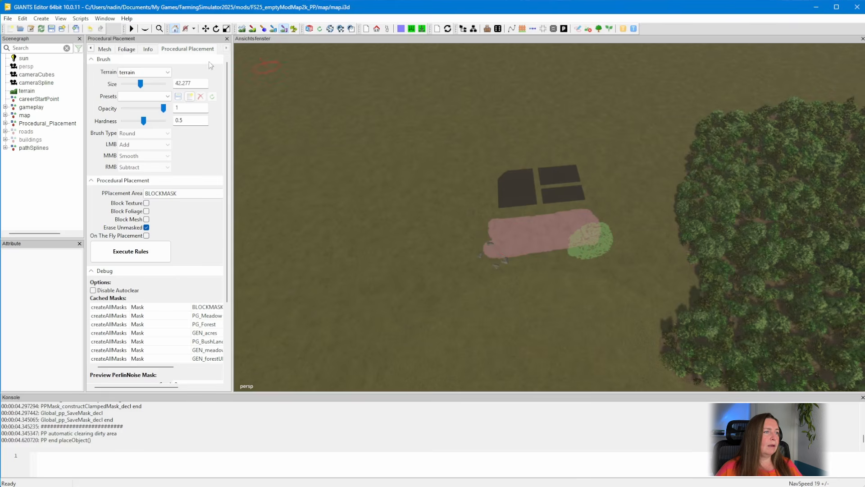
Enable Block Texture and paint a texture-blocking area beside the asphalt patch with brush size 38.277
left_click(284, 30)
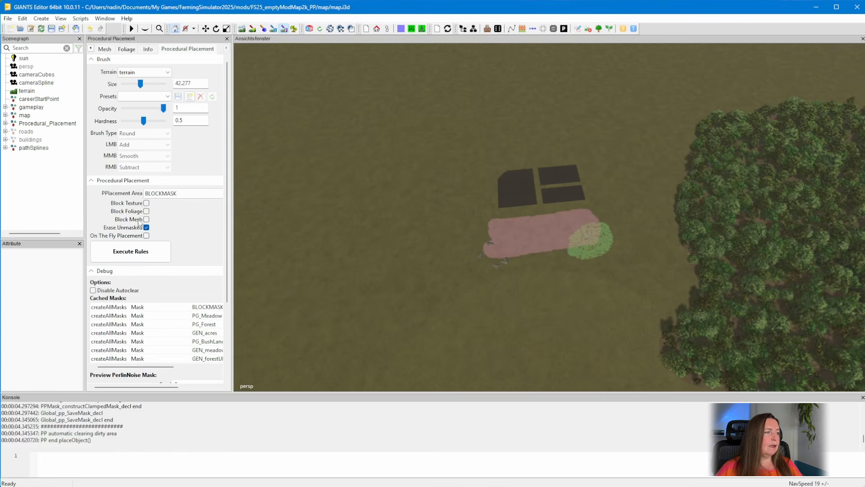
left_click(146, 203)
scroll(523, 296, "down", 2, "ctrl")
left_click_drag(523, 296, 568, 285)
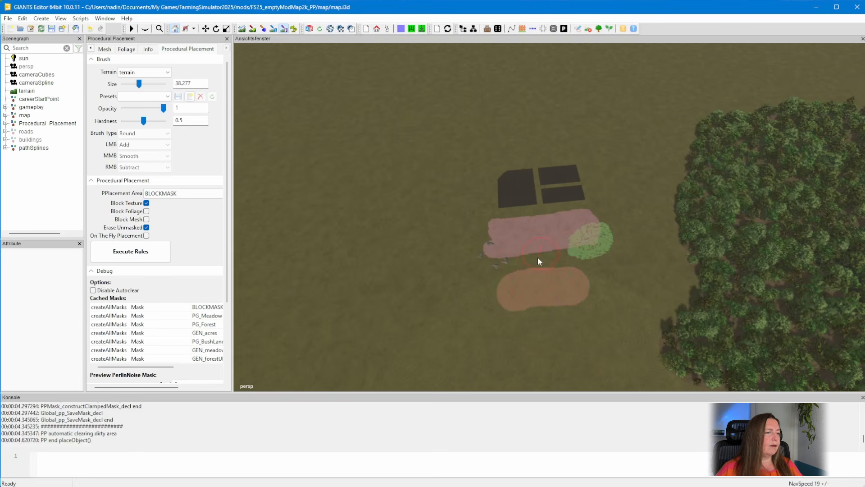
Switch from Block Texture to Block Foliage and paint a foliage-blocking area partly over the texture-blocking area
left_click(146, 203)
left_click(146, 211)
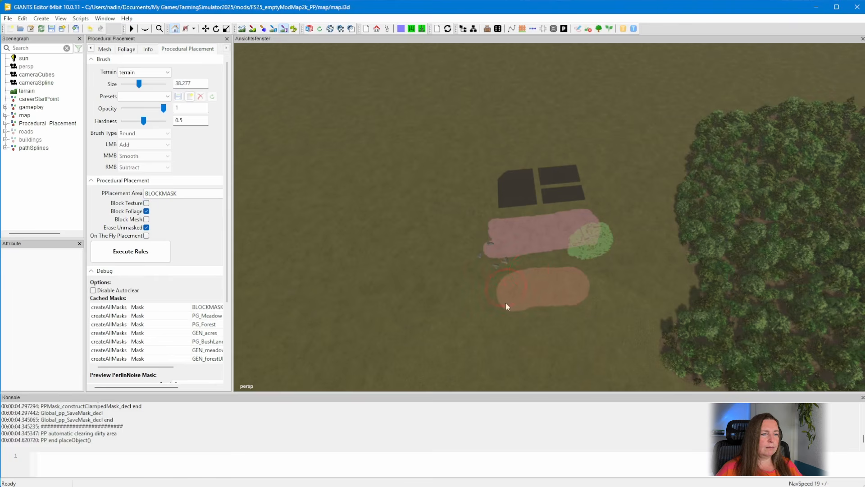
left_click_drag(505, 302, 570, 308)
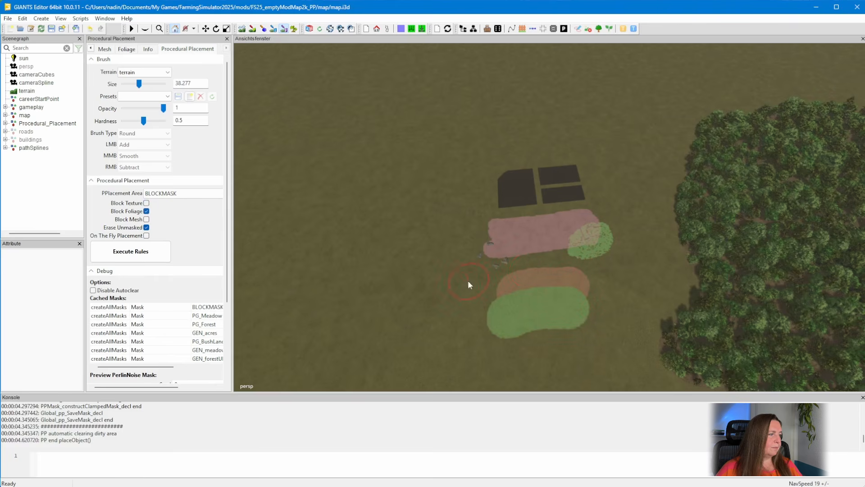
Enable Block Texture alongside Block Foliage and paint over the overlap of both blocking areas with brush size 30.777
left_click(147, 203)
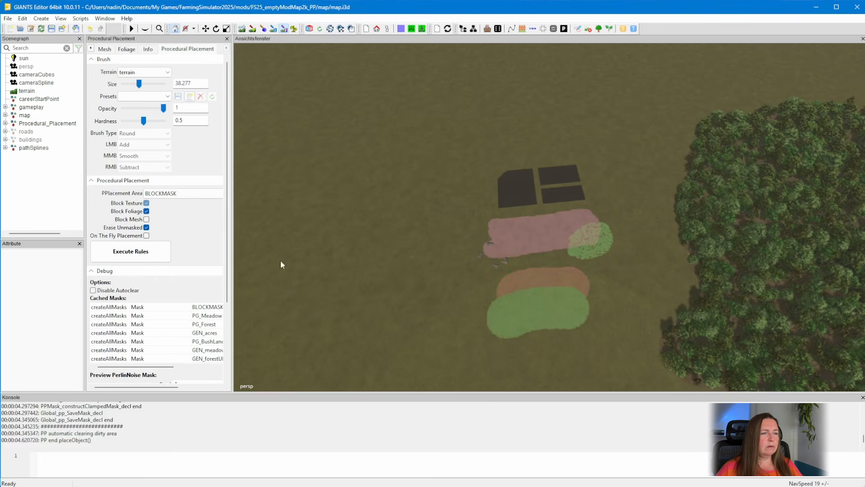
scroll(499, 304, "down", 5)
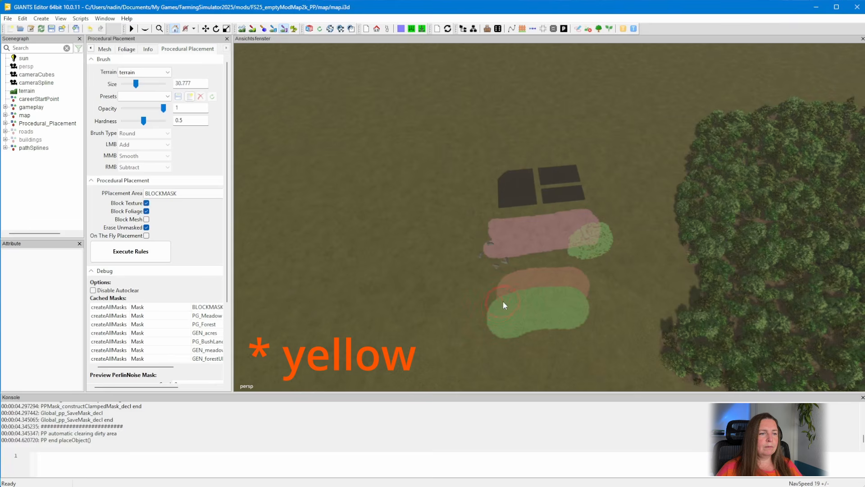
left_click_drag(503, 305, 553, 297)
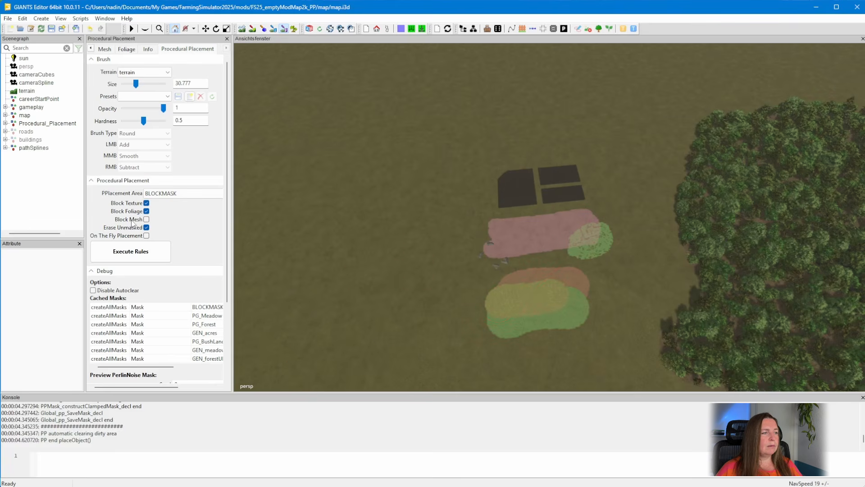
Paint a mesh-blocking area beside the overlapping patches, and an area blocking texture, foliage and mesh partly over it
left_click(146, 219)
left_click(146, 211)
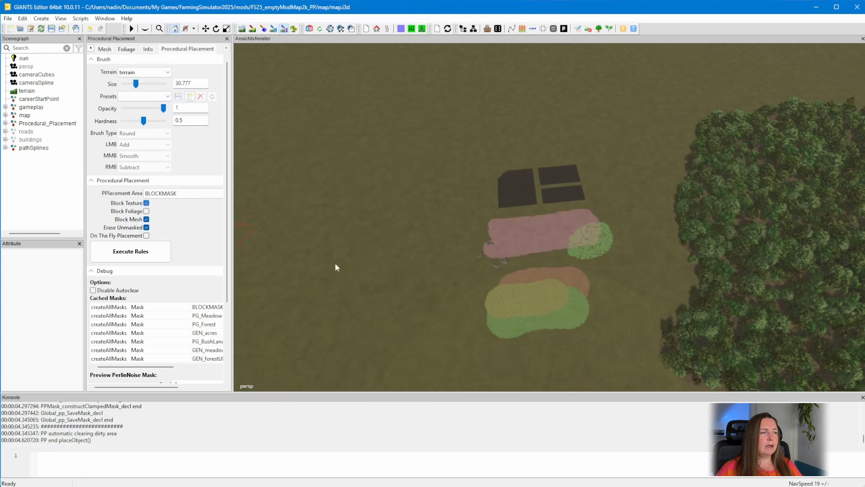
left_click_drag(467, 295, 479, 332)
left_click(146, 203)
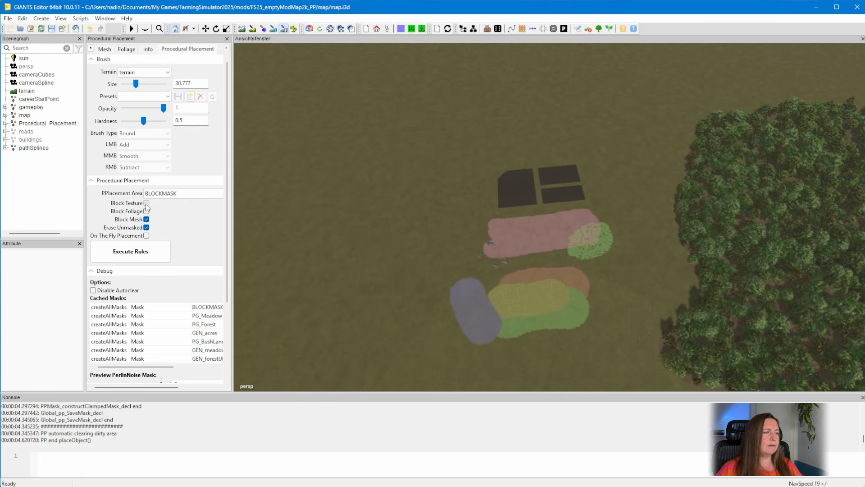
mouse_move(439, 299)
left_mouse_down()
mouse_move(459, 340)
mouse_move(450, 338)
left_mouse_up()
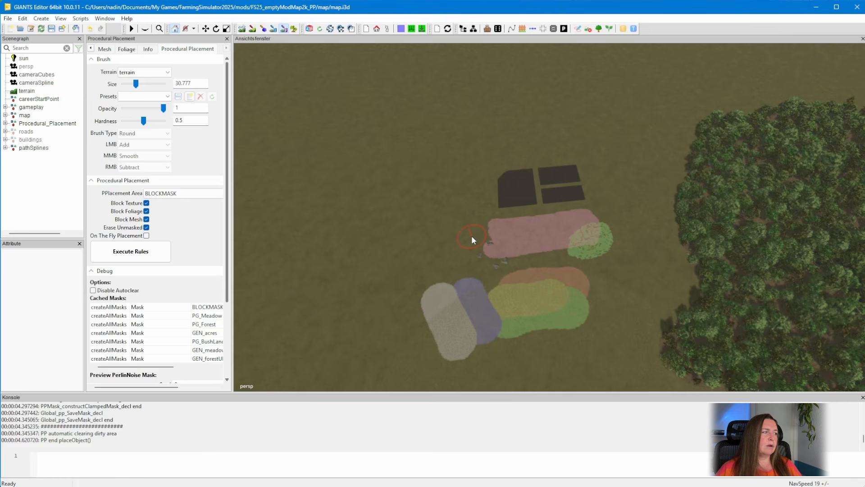
Open the Procedural Placement Rules and enable all rules
left_click(104, 18)
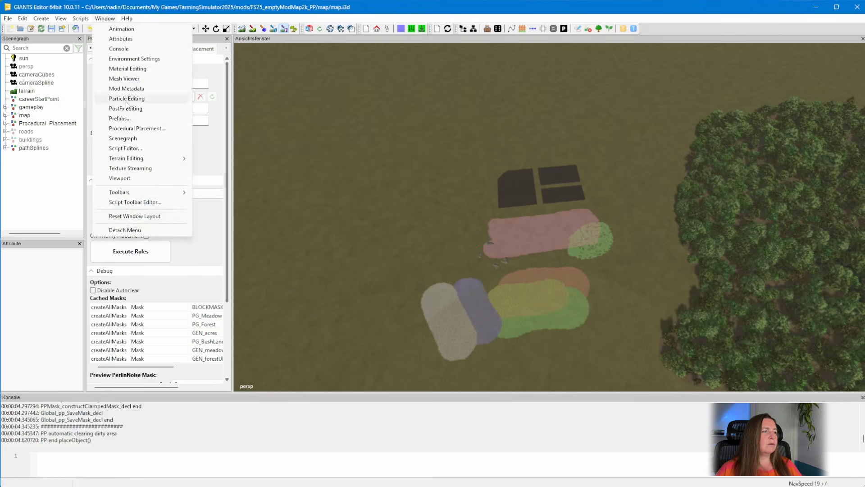
left_click(132, 129)
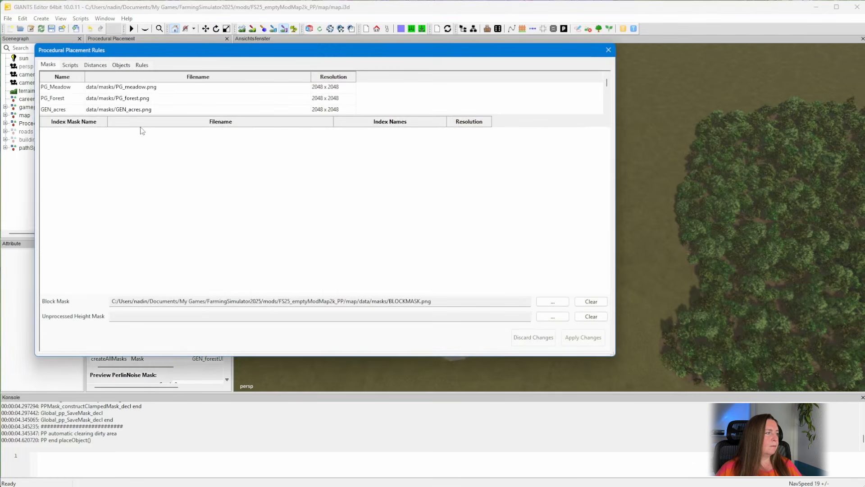
left_click(142, 66)
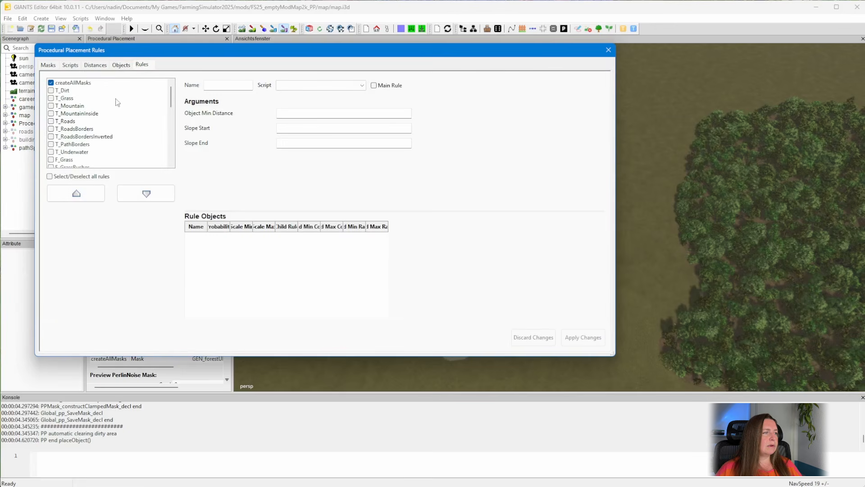
left_click(87, 177)
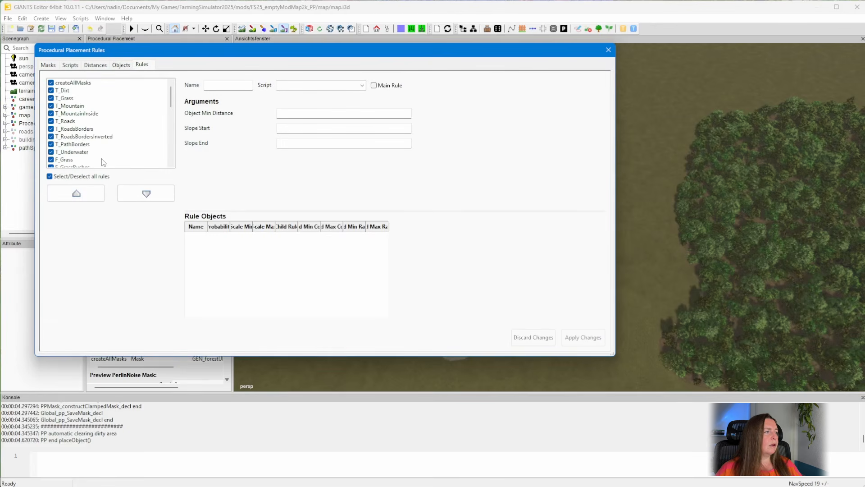
Examine the scripts, masks and rule objects of createAllMasks and the texture rules from T_Dirt to T_Underwater
left_click(82, 84)
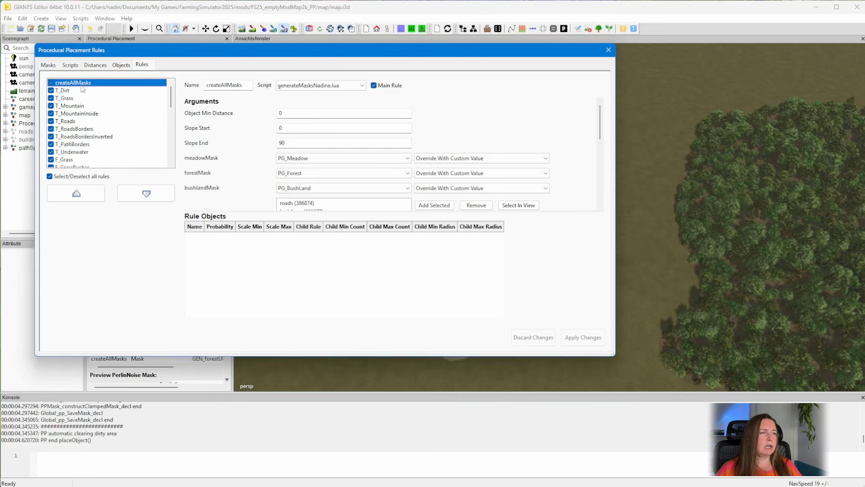
left_click_drag(599, 121, 607, 193)
left_click(75, 90)
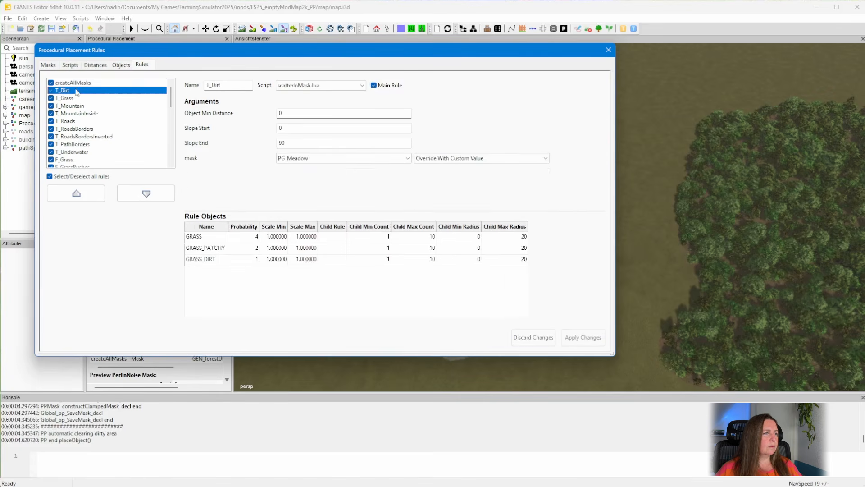
left_click(75, 98)
left_click(72, 106)
left_click(76, 113)
left_click(78, 122)
left_click(80, 128)
left_click(82, 137)
left_click(83, 144)
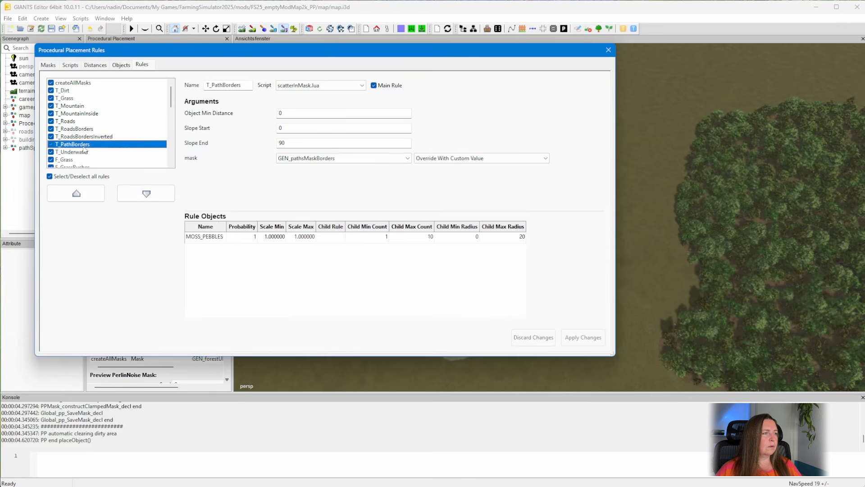
left_click(85, 152)
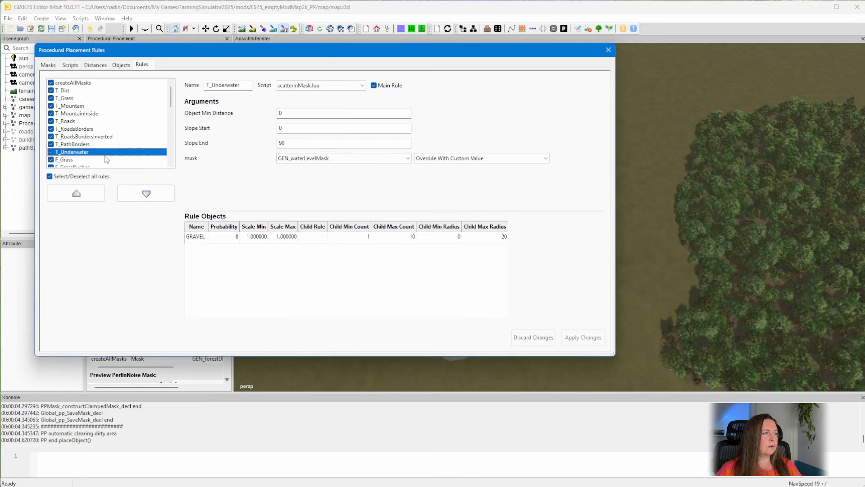
Assign GEN_waterLevelMask as the mask of the T_Underwater rule and save the change while switching to F_Grass
left_click(290, 158)
left_click(302, 228)
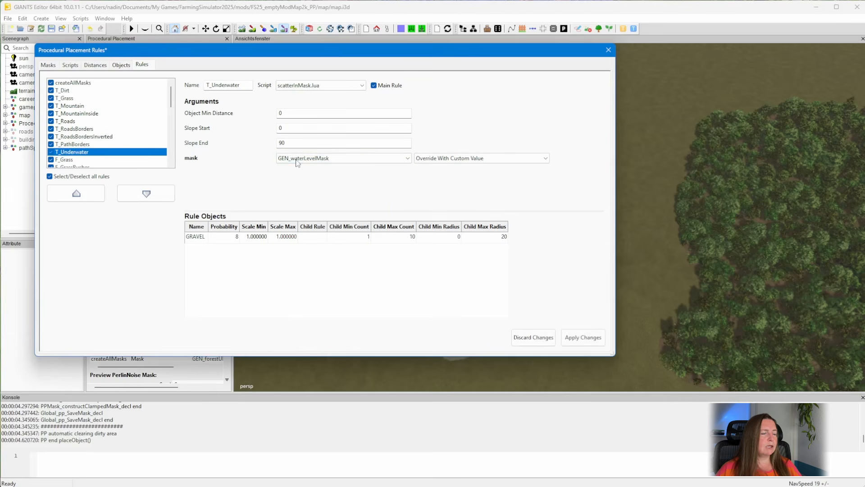
scroll(82, 126, "down", 2)
left_click(83, 122)
key("Return")
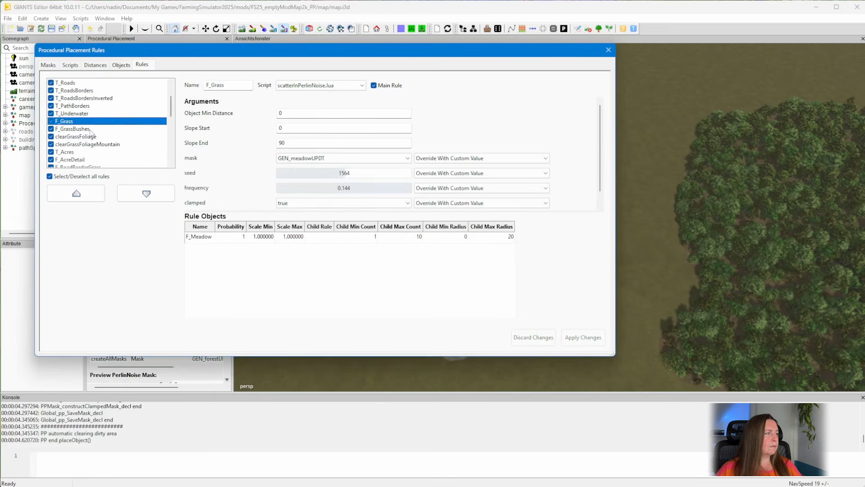
Check the grass bush and grass-clearing rules, and assign GEN_acres as the T_Acres rule's mask, saving the change
left_click(86, 129)
left_click(88, 137)
left_click(89, 144)
scroll(90, 148, "down", 2)
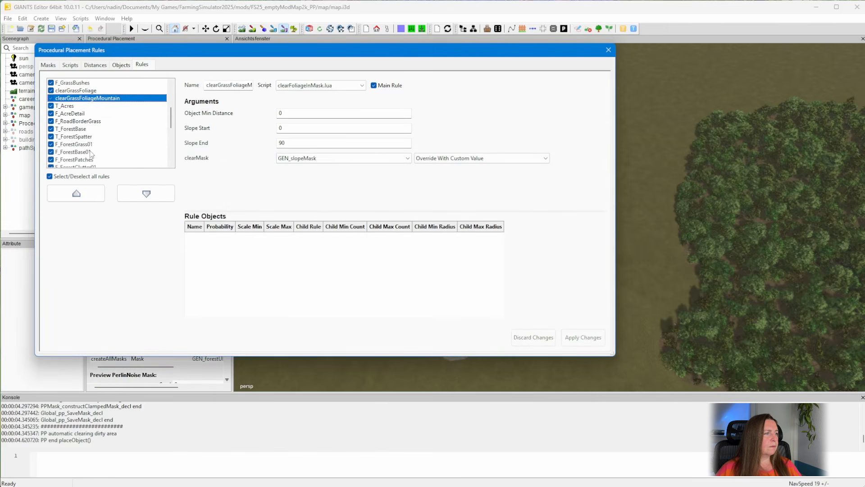
left_click(89, 108)
left_click(297, 158)
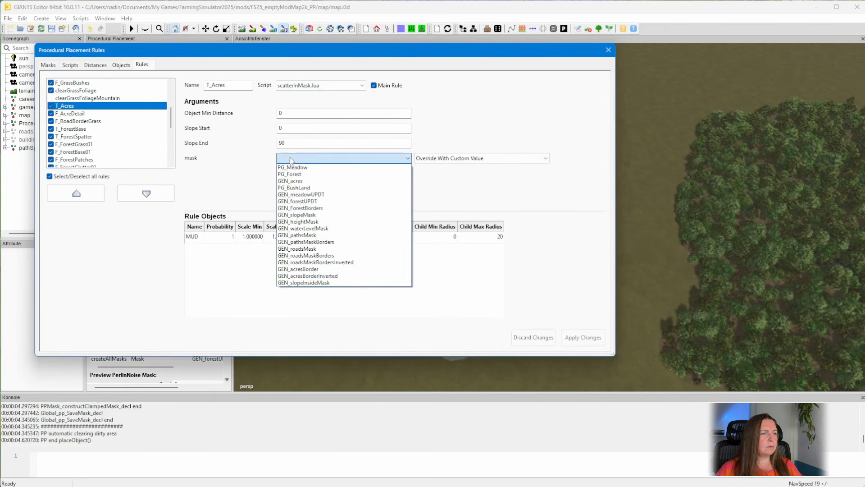
left_click(321, 181)
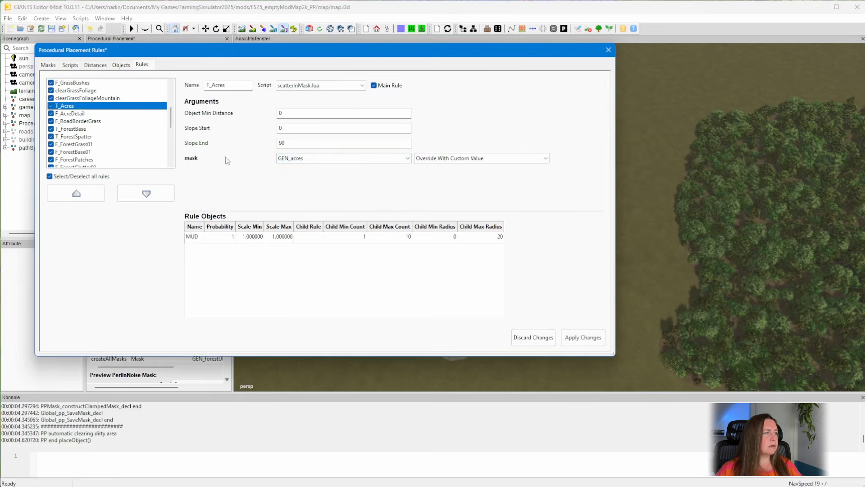
left_click(82, 114)
key("Return")
Examine the masks and rule objects of the road border and forest rules down to F_ForestPatches
key("Down")
key("Down")
key("Down")
key("Down")
key("Down")
key("Down")
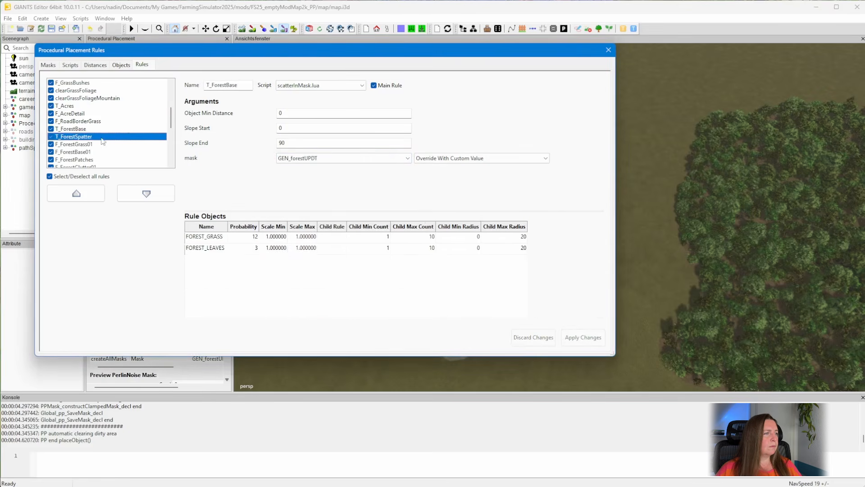
scroll(102, 131, "down", 1)
key("Down")
key("Down")
key("Down")
key("Down")
key("Down")
key("Down")
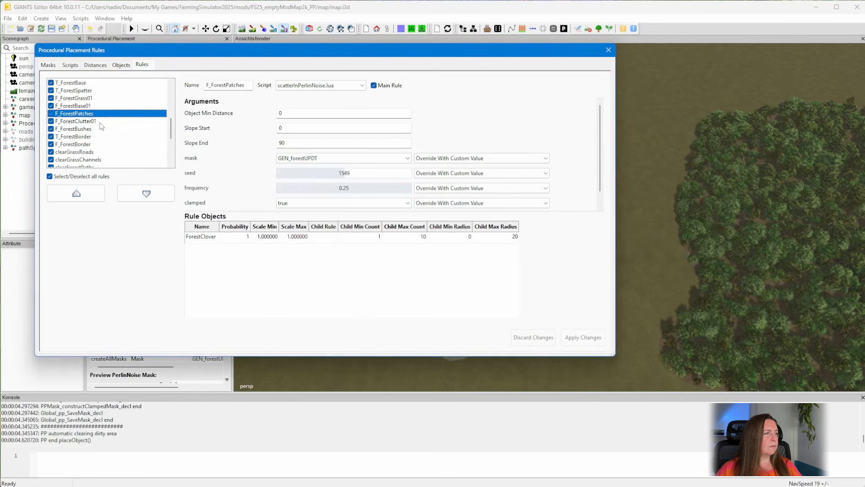
Assign GEN_waterLevelMask as the clearMask of the clearGrassChannels rule and save the change
scroll(108, 117, "down", 2)
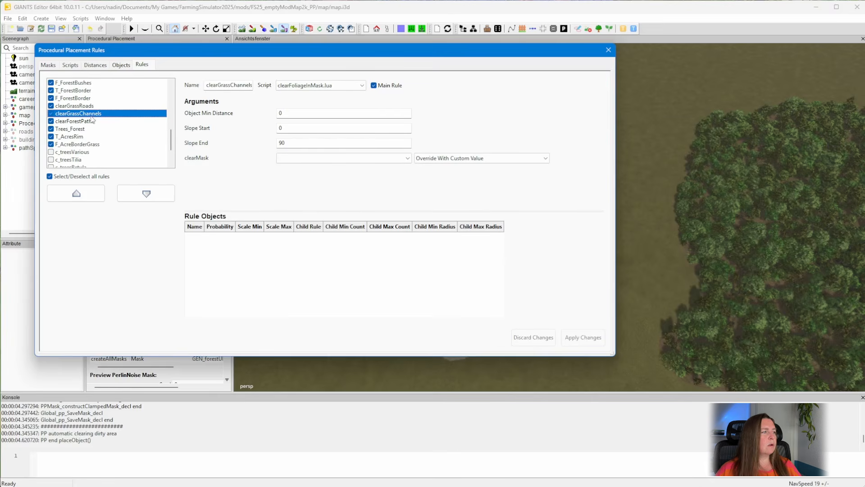
left_click(304, 160)
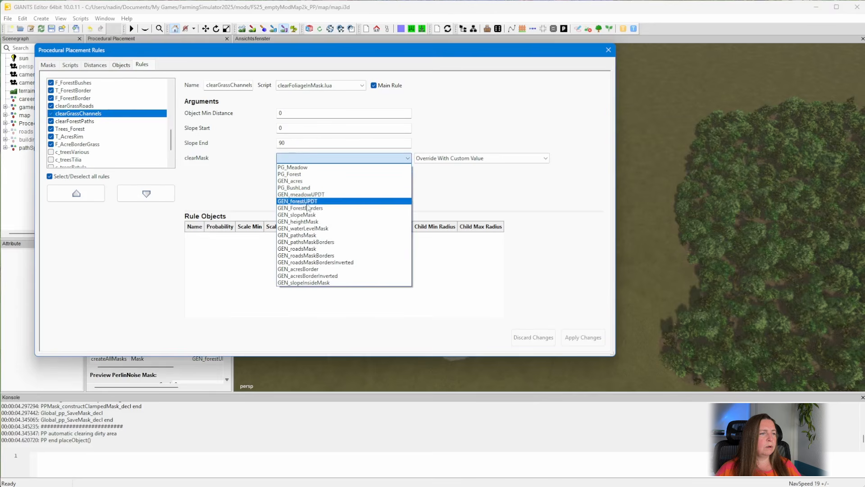
left_click(311, 228)
left_click(137, 124)
key("Return")
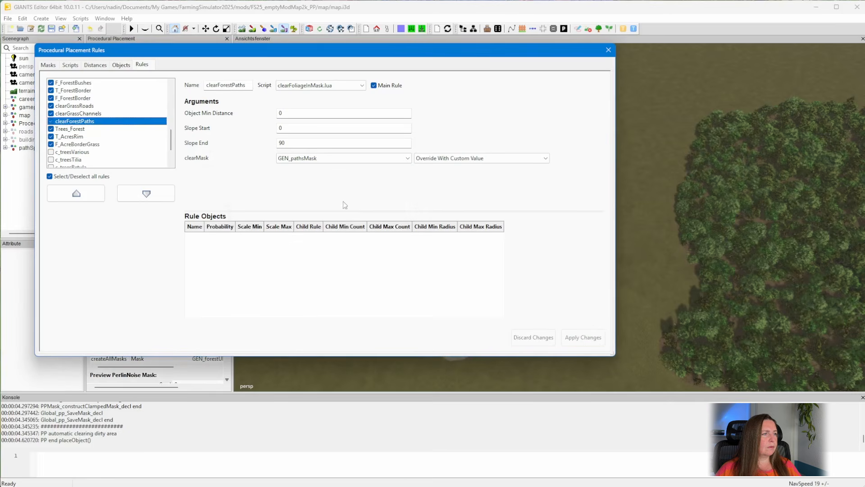
Check the T_AcresRim and F_AcreBorderGrass rules, close the rules window and execute all enabled rules on the terrain
scroll(117, 113, "down", 2)
left_click(99, 98)
left_click(100, 107)
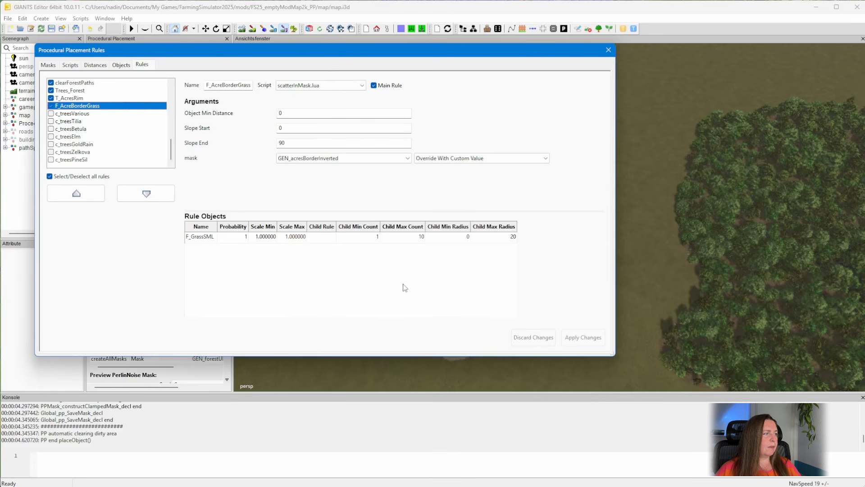
left_click(608, 50)
left_click(130, 251)
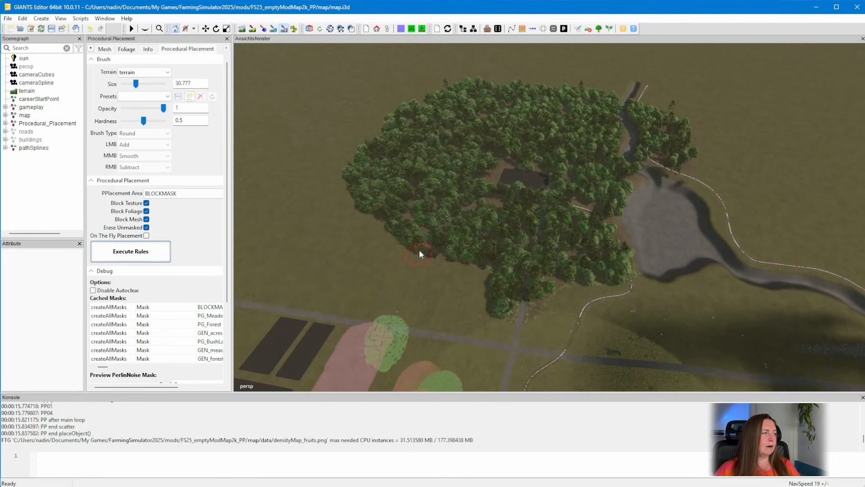
Examine the generated ground textures and foliage on the road crossings, rocky hill, water channel and lake bed
scroll(387, 265, "up", 1)
left_click_drag(411, 271, 447, 296, "alt")
scroll(523, 265, "up", 5)
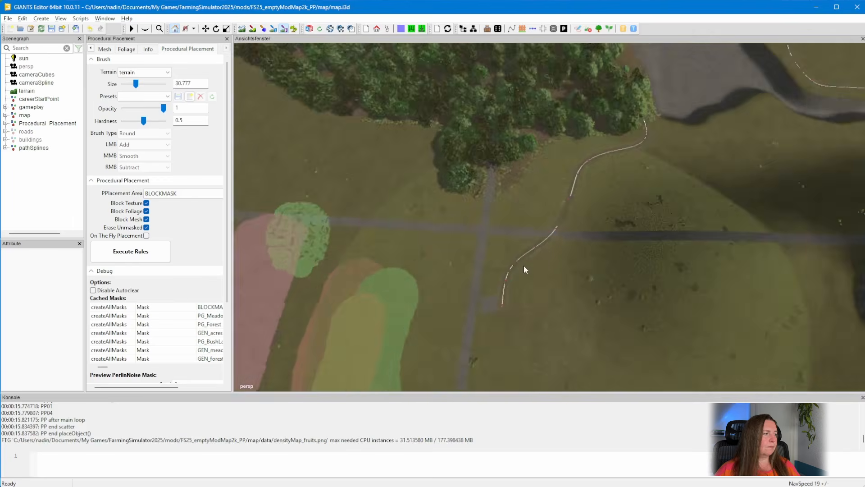
left_click_drag(539, 201, 599, 227, "alt")
middle_click_drag(535, 260, 527, 277, "alt")
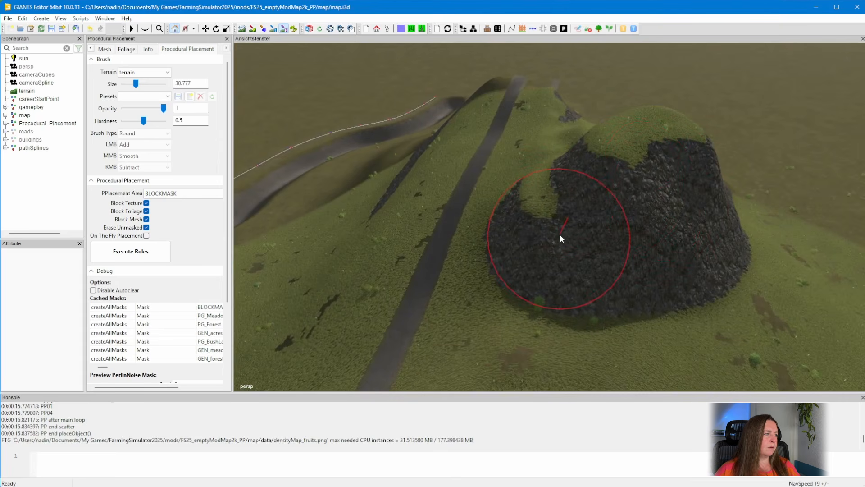
left_click_drag(561, 237, 402, 230, "alt")
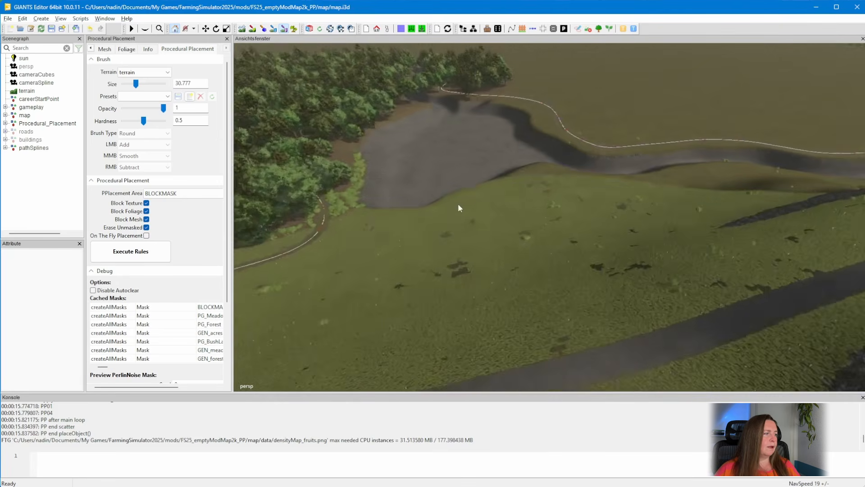
scroll(458, 204, "up", 3)
left_click_drag(431, 184, 420, 321, "alt")
scroll(522, 222, "up", 3)
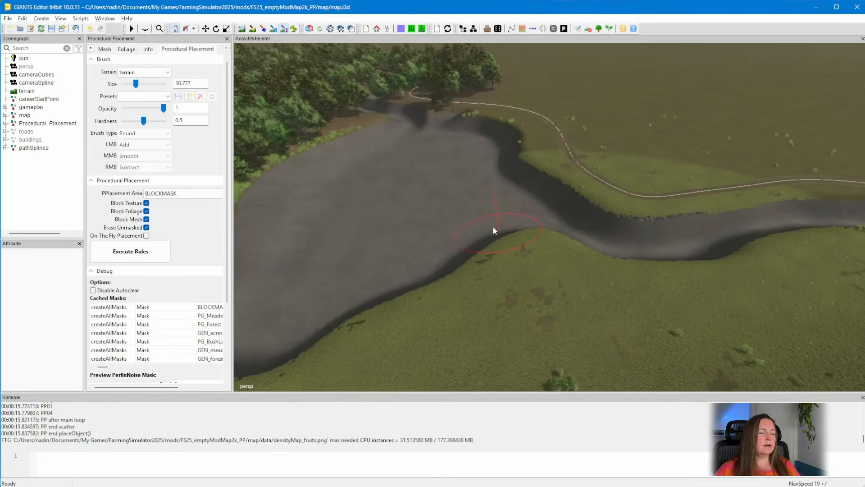
mouse_move(365, 230)
left_mouse_down("alt")
mouse_move(340, 235)
mouse_move(323, 218)
mouse_move(462, 324)
left_mouse_up("alt")
mouse_move(327, 165)
left_mouse_down("alt")
mouse_move(340, 233)
mouse_move(535, 325)
left_mouse_up("alt")
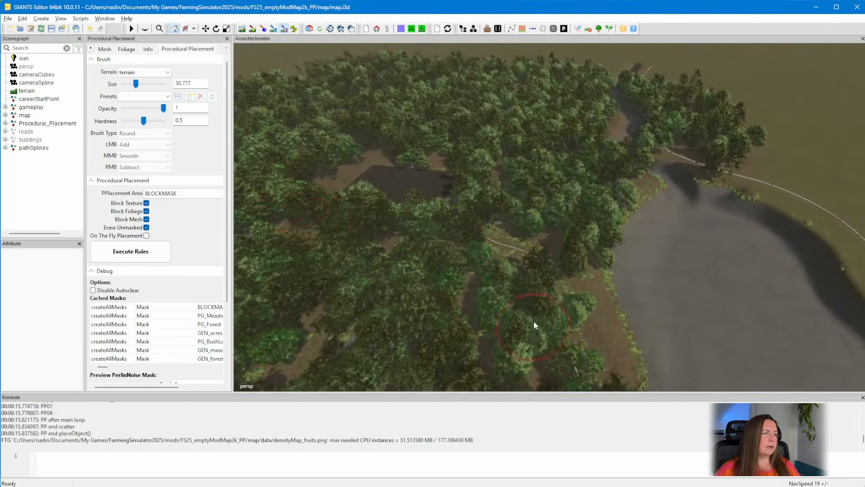
Examine the generated forest, the acre's grassy border inside it, and the path crossing the meadow
left_click_drag(301, 219, 586, 300, "alt")
right_click_drag(414, 300, 393, 228, "alt")
middle_click_drag(393, 228, 476, 273, "alt")
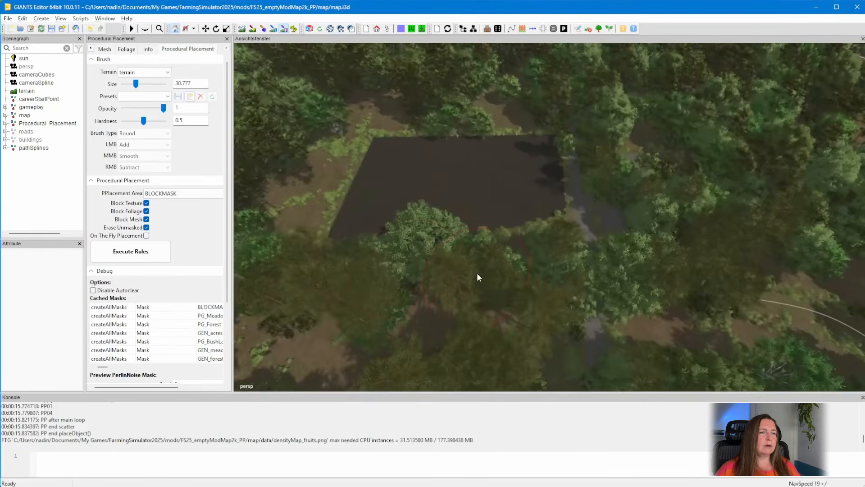
right_click_drag(477, 272, 479, 199, "alt")
scroll(478, 195, "up", 2)
middle_click_drag(499, 196, 481, 288, "alt")
scroll(568, 242, "up", 2)
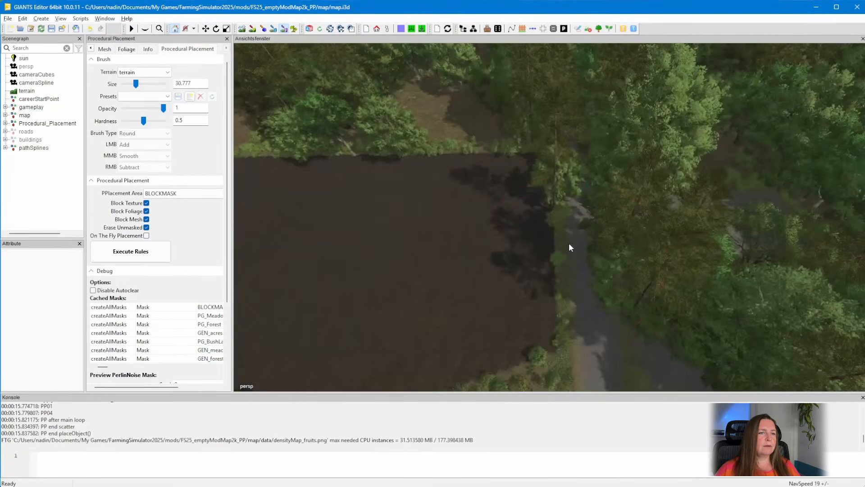
mouse_move(572, 245)
left_mouse_down("alt")
mouse_move(402, 336)
mouse_move(437, 345)
mouse_move(334, 296)
mouse_move(466, 307)
mouse_move(695, 303)
mouse_move(518, 300)
mouse_move(541, 284)
mouse_move(523, 188)
mouse_move(508, 288)
mouse_move(529, 301)
mouse_move(518, 312)
left_mouse_up("alt")
left_click_drag(289, 212, 321, 301, "alt")
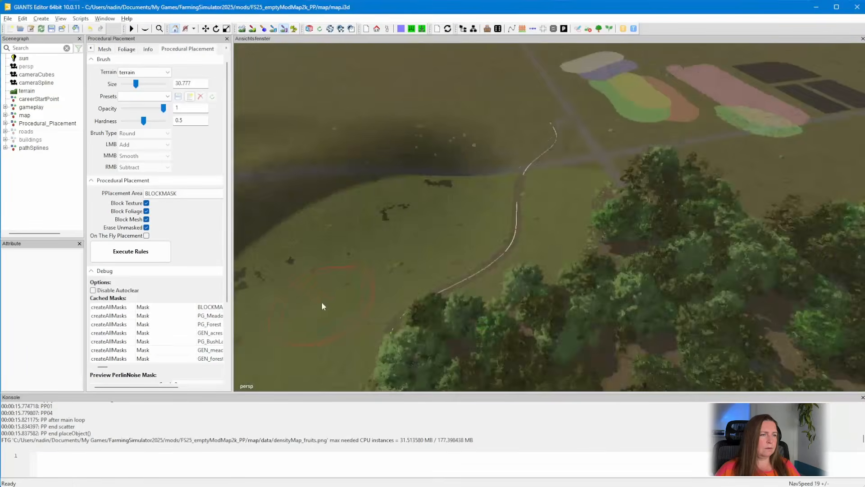
scroll(315, 277, "up", 3)
scroll(383, 269, "up", 3)
left_click_drag(560, 220, 600, 236, "alt")
Open the procedural placement rules and duplicate the T_PathBorders rule
left_click(105, 18)
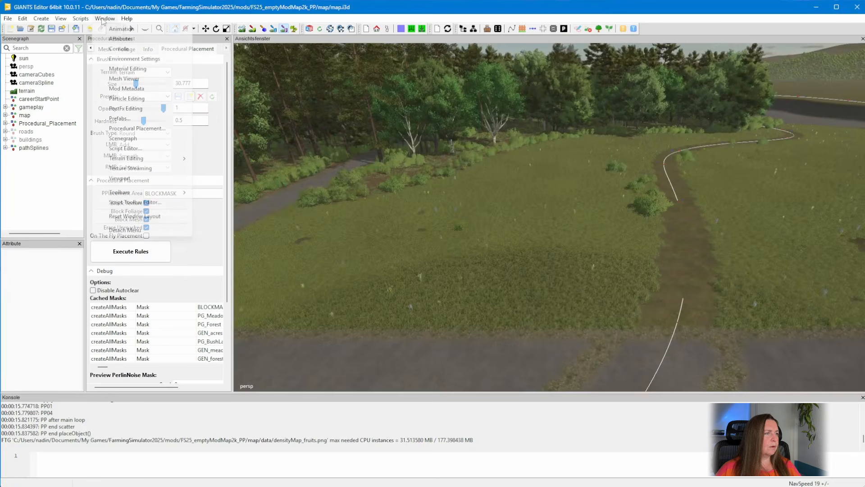
left_click(151, 129)
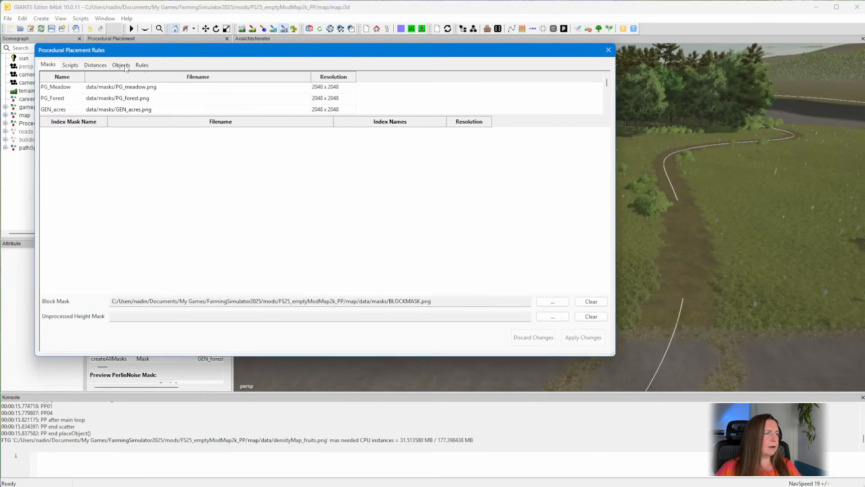
left_click(142, 65)
mouse_move(171, 103)
left_mouse_down()
mouse_move(179, 165)
mouse_move(170, 114)
left_mouse_up()
left_click(63, 99)
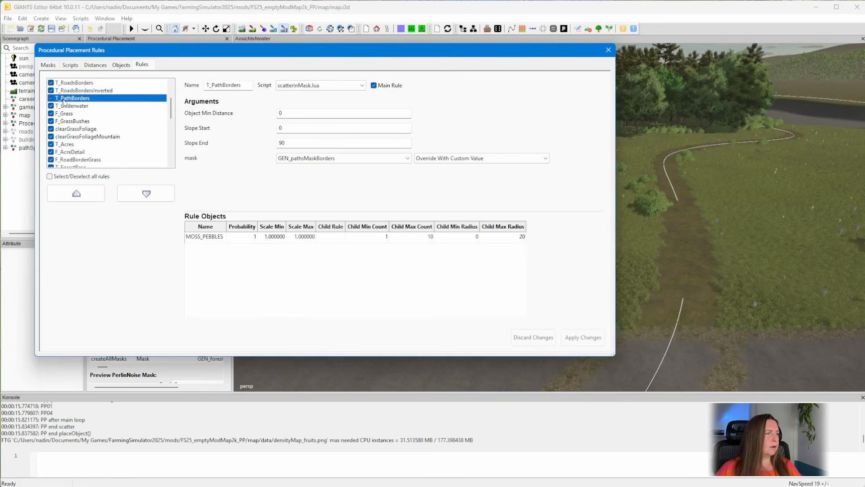
right_click(67, 102)
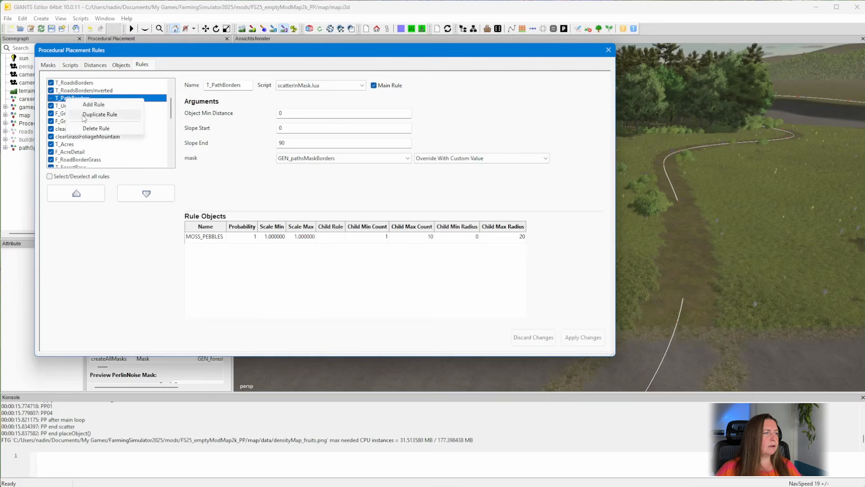
left_click(99, 114)
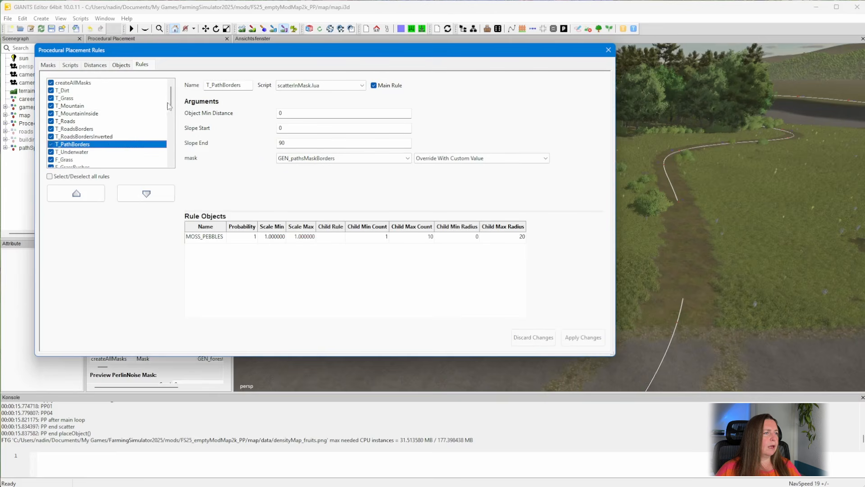
Rename the duplicated path borders rule at the end of the rule list to T_Paths
left_click_drag(171, 103, 174, 158)
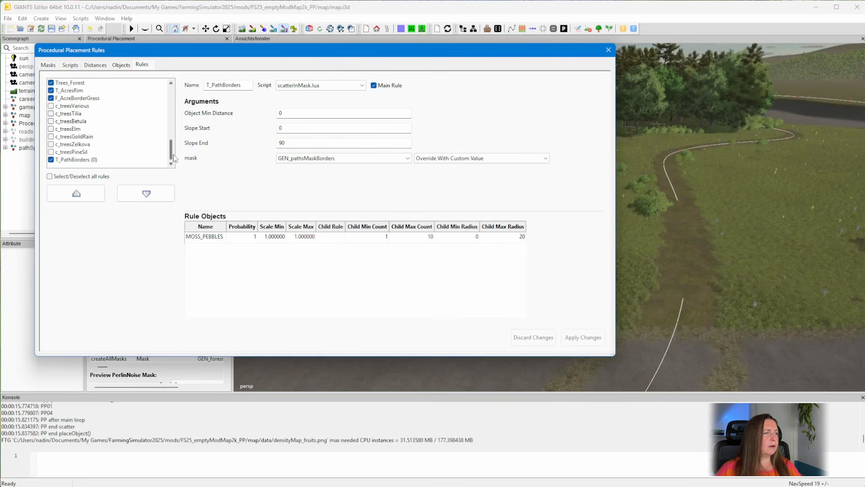
left_click(85, 159)
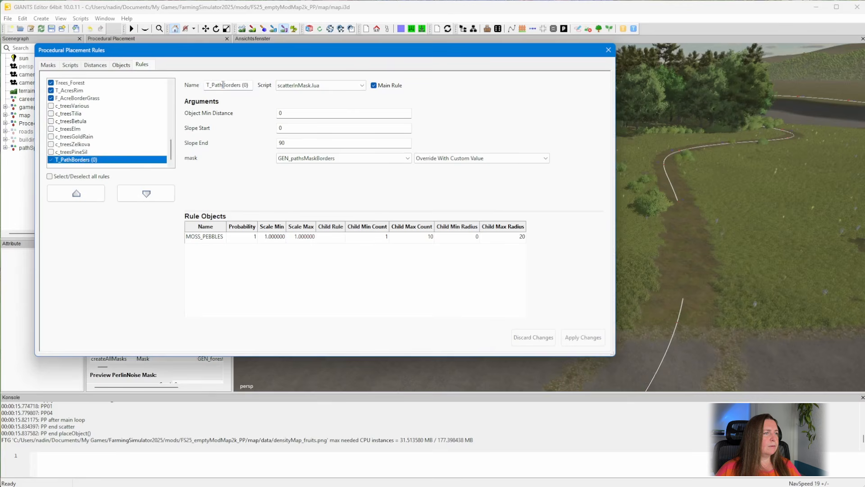
left_click_drag(223, 85, 256, 92)
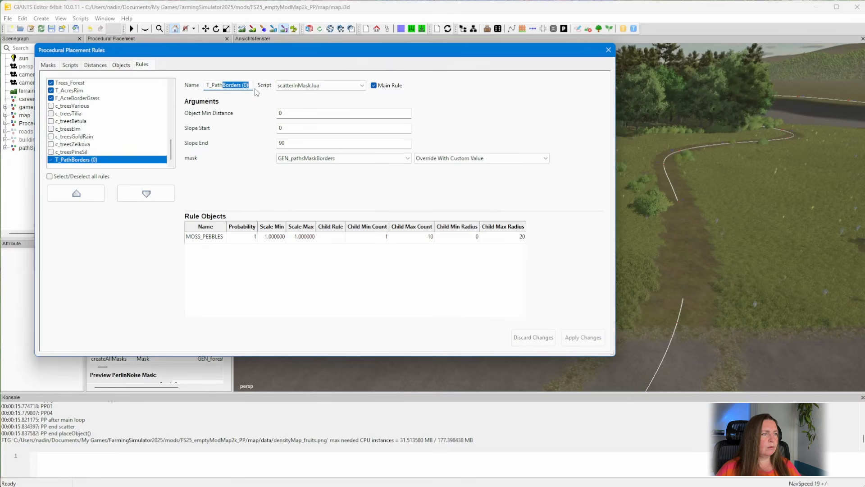
key("BackSpace")
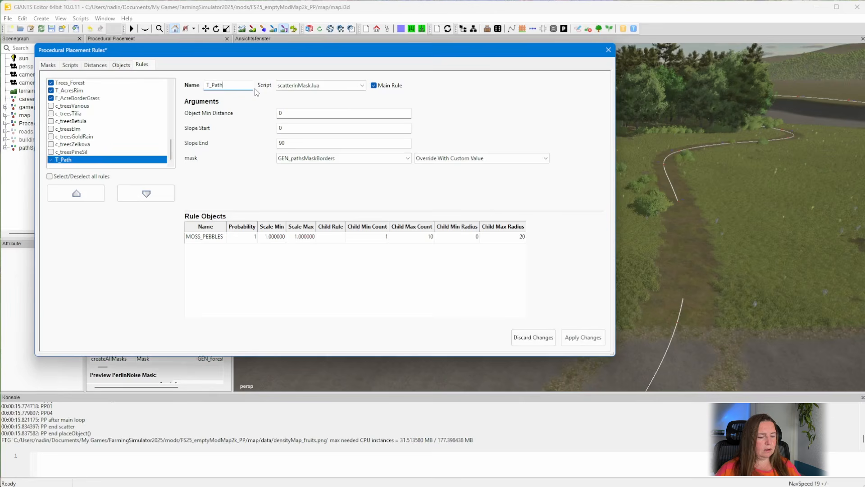
type("s")
key("Tab")
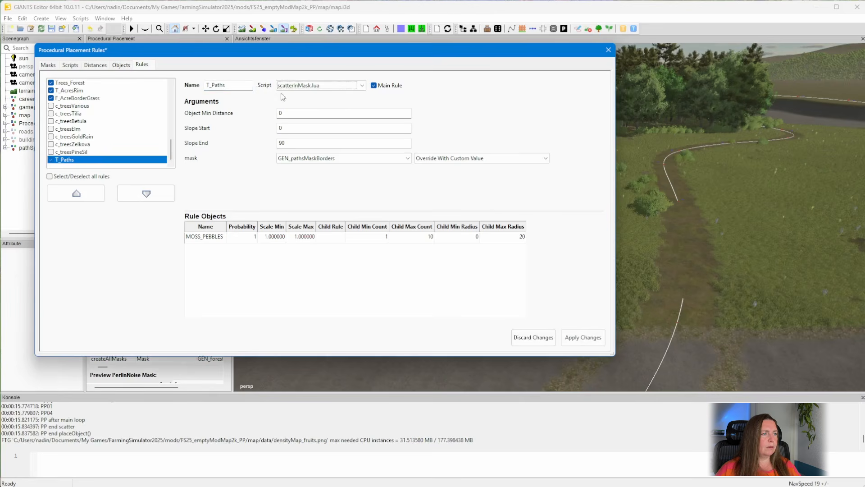
Set the T_Paths rule's mask to GEN_pathsMask and its rule object to DIRT_GRAVEL, and save the changes
left_click(295, 163)
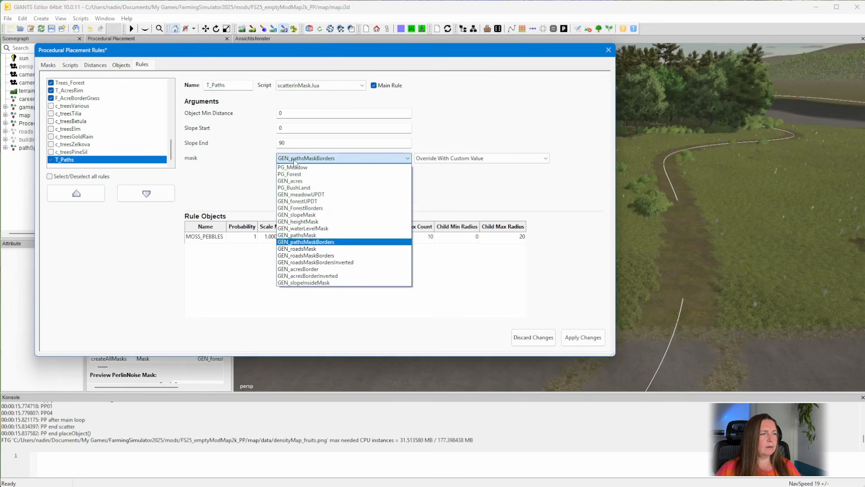
left_click(297, 235)
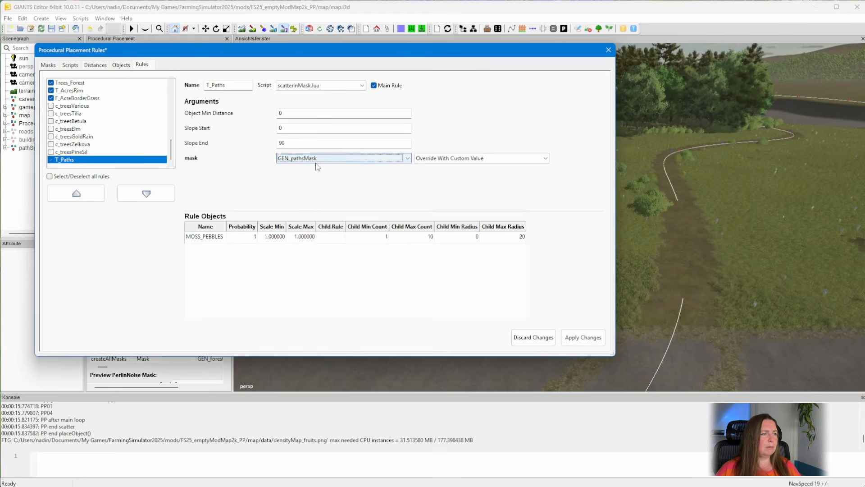
double_click(210, 239)
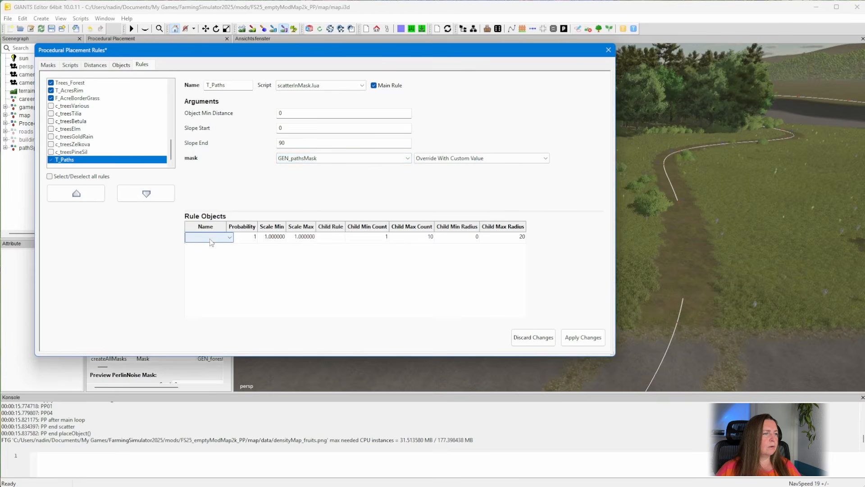
left_click(230, 239)
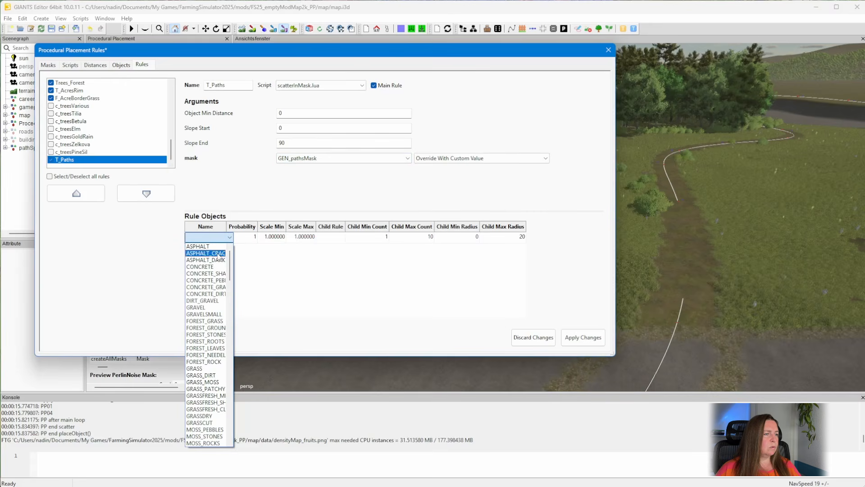
left_click(213, 301)
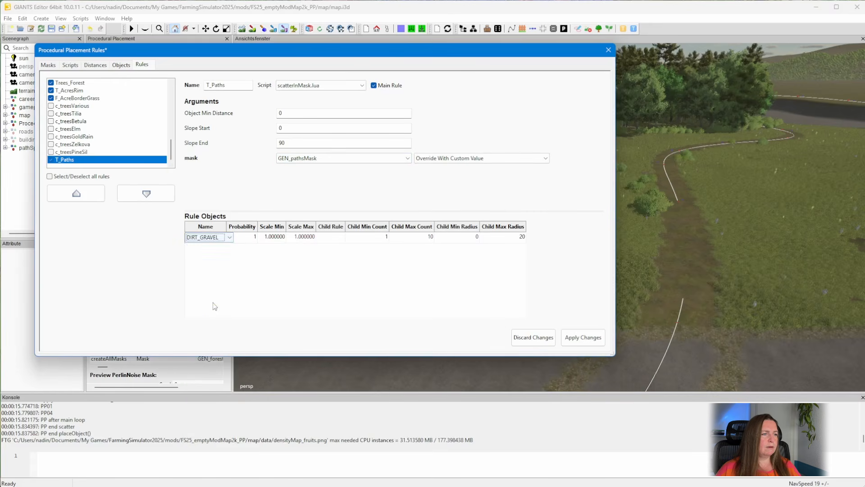
left_click(581, 338)
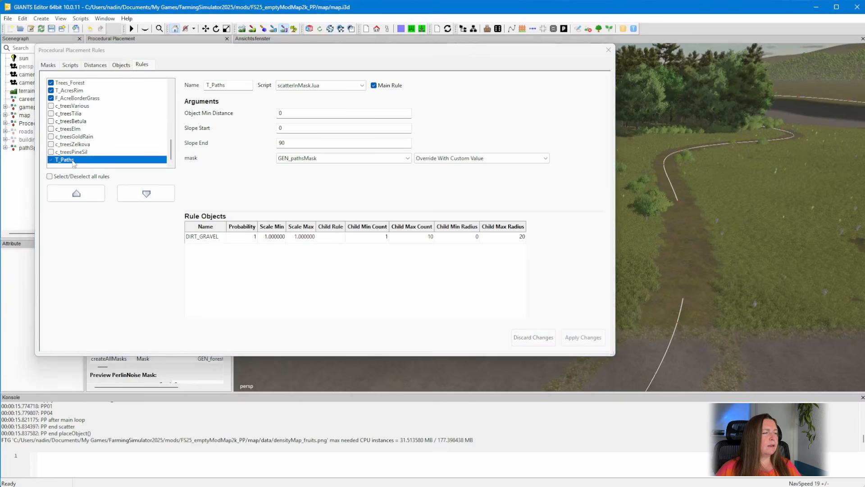
Move the T_Paths rule up the rule order to directly above T_PathBorders and save the order
left_click(77, 195)
left_click(77, 194)
left_click(78, 195)
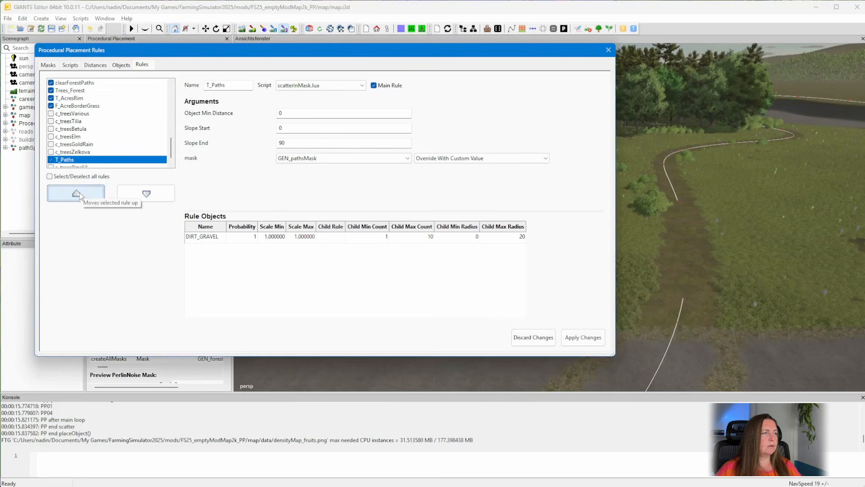
left_click(78, 194)
left_click(77, 195)
left_click(77, 195)
left_click(78, 195)
left_click(78, 195)
left_click(77, 195)
left_click(78, 194)
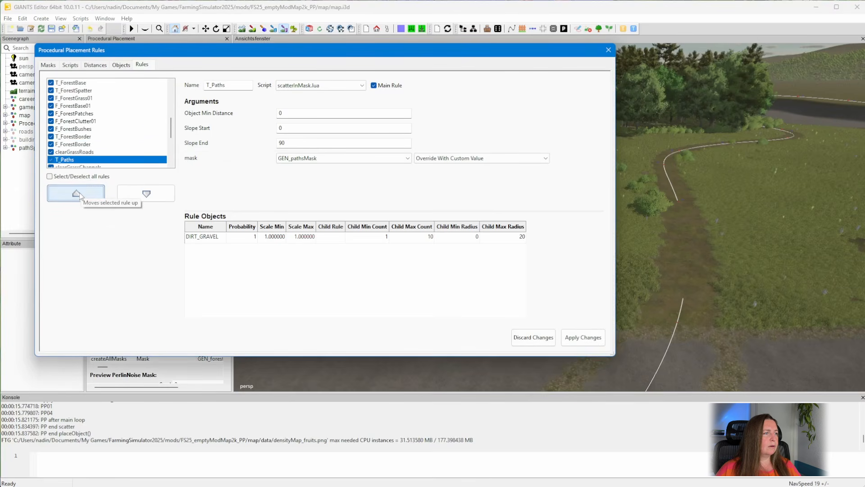
left_click(78, 194)
left_click(78, 194)
left_click(78, 194)
left_click(78, 194)
left_click(77, 195)
left_click(78, 195)
left_click(78, 194)
left_click(77, 194)
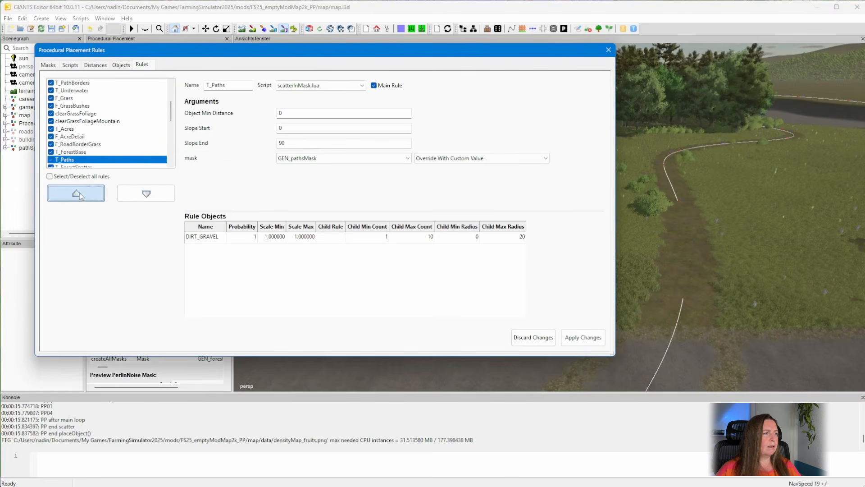
left_click(78, 194)
left_click(77, 194)
left_click(77, 194)
left_click(77, 194)
left_click(77, 195)
left_click(77, 195)
left_click(78, 195)
left_click(77, 195)
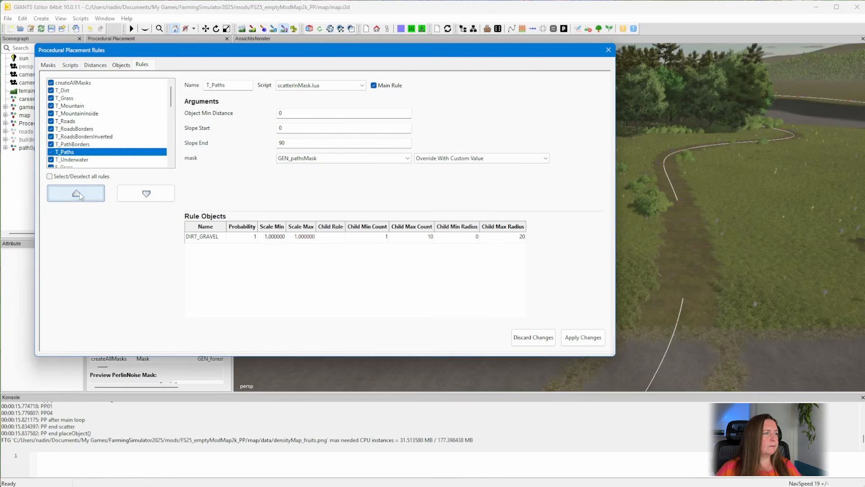
left_click(77, 195)
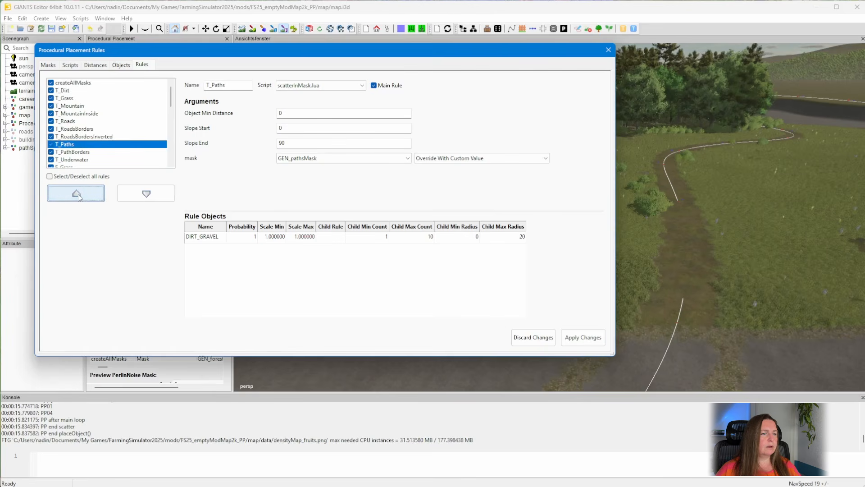
left_click(587, 340)
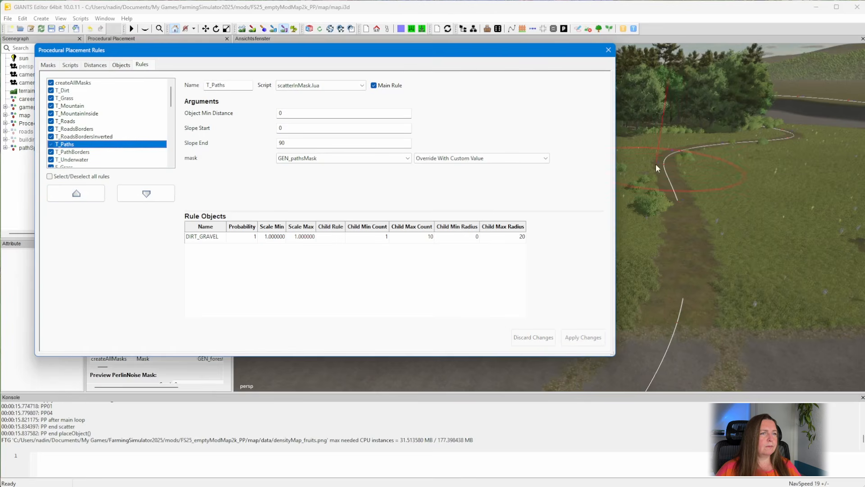
Check where the path crosses the road and move the T_Roads rule down to directly below T_PathBorders
left_click_drag(529, 55, 514, 32)
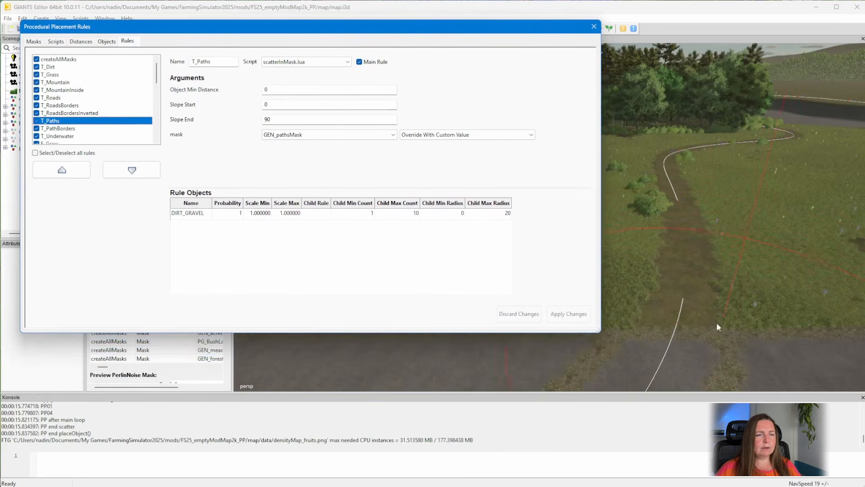
left_click_drag(717, 322, 697, 352, "alt")
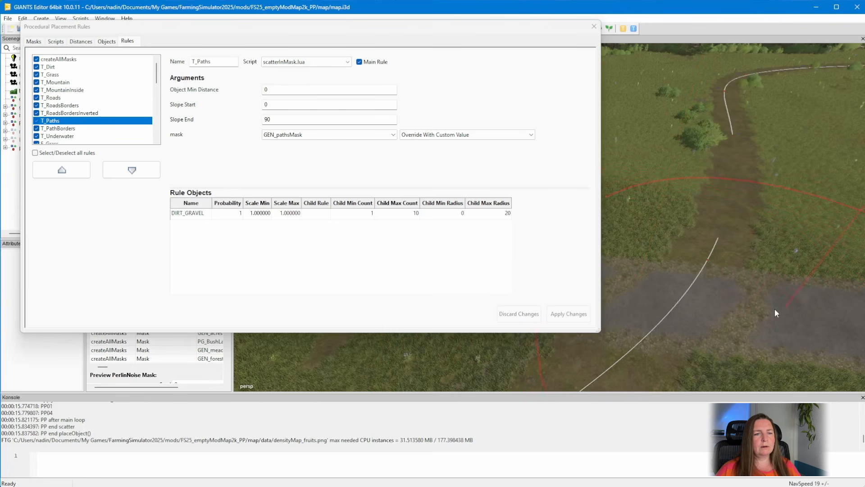
left_click_drag(710, 309, 686, 335, "alt")
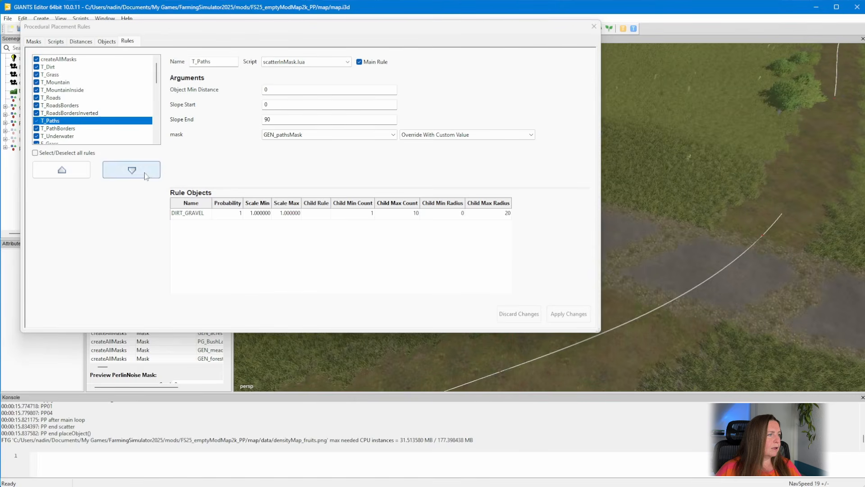
left_click(54, 100)
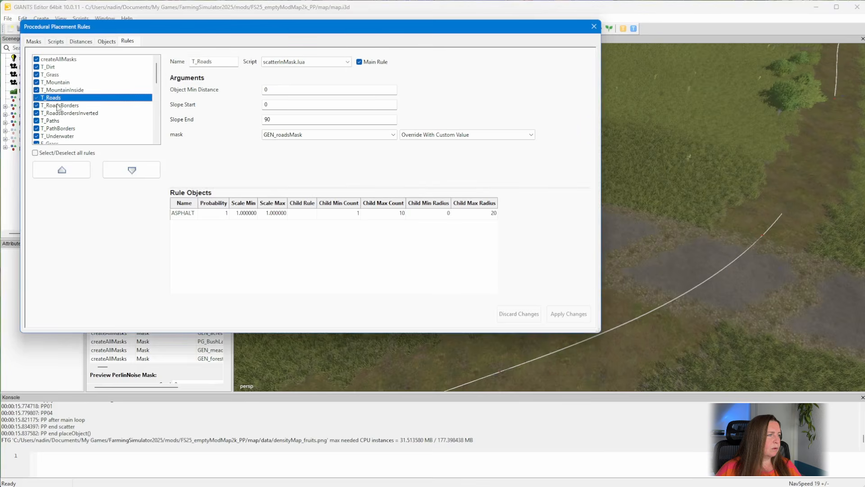
left_click(128, 177)
left_click(128, 177)
left_click(128, 177)
left_click(128, 177)
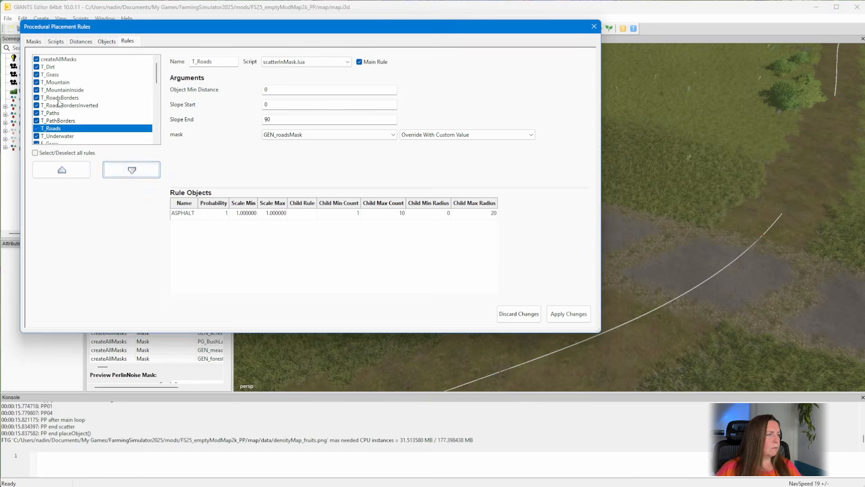
Save the T_Roads change and move the T_RoadsBorders rule down to directly below T_Roads
left_click(58, 99)
left_click(331, 179)
left_click(128, 174)
left_click(128, 174)
left_click(128, 174)
left_click(128, 173)
Save the T_RoadsBorders change and move the T_RoadsBordersInverted rule down to directly below T_RoadsBorders
left_click(68, 97)
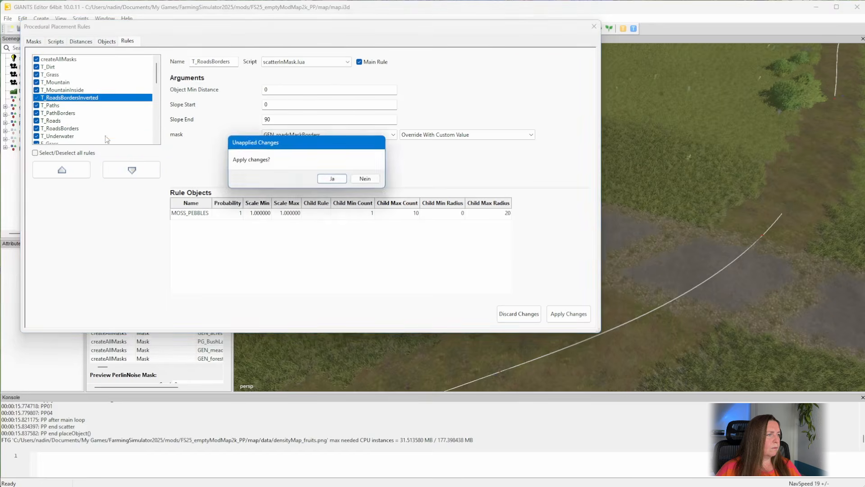
key("Return")
left_click(130, 170)
left_click(130, 170)
left_click(131, 169)
left_click(130, 170)
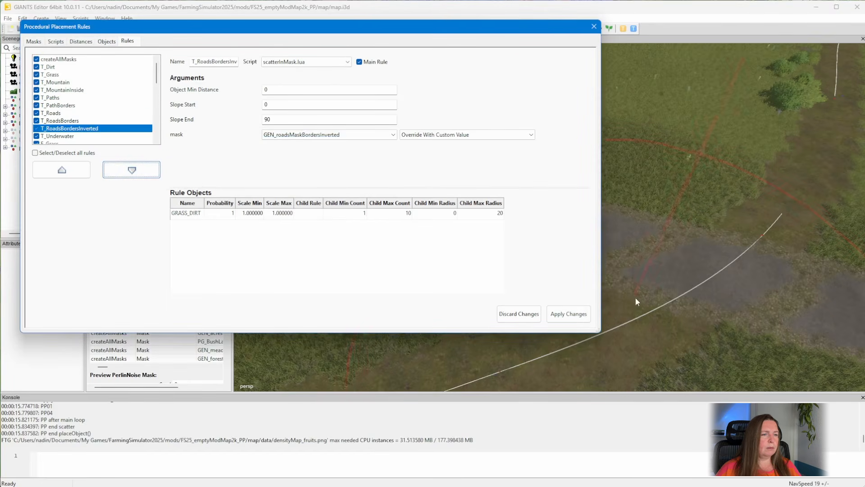
Save the new rule order, close the rules window and execute all enabled rules on the terrain
left_click(572, 311)
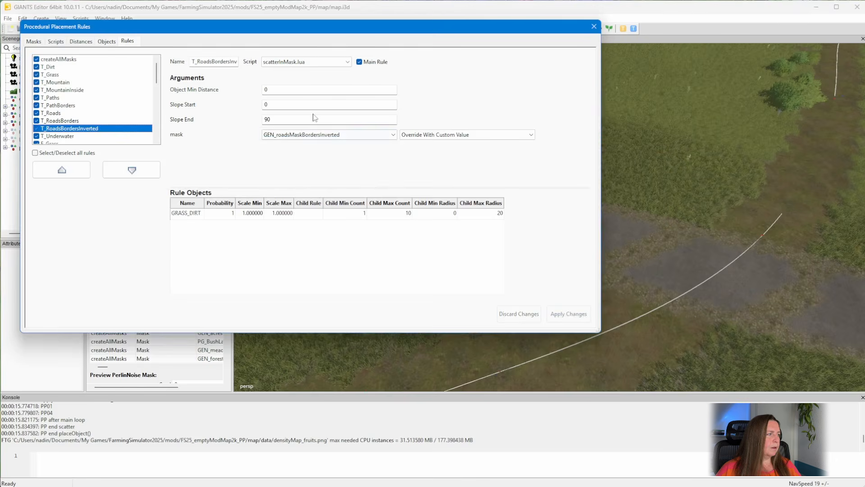
left_click(596, 28)
left_click(127, 246)
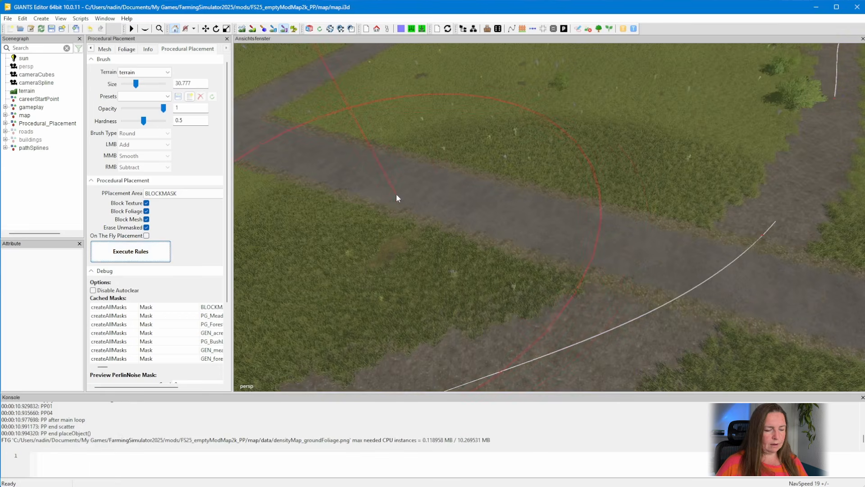
Examine the regenerated road and path crossings, the meadow, and the forest edge and floor
mouse_move(499, 200)
left_mouse_down("alt")
mouse_move(571, 204)
mouse_move(558, 187)
mouse_move(518, 176)
mouse_move(467, 179)
mouse_move(472, 206)
mouse_move(623, 216)
mouse_move(593, 209)
mouse_move(599, 214)
left_mouse_up("alt")
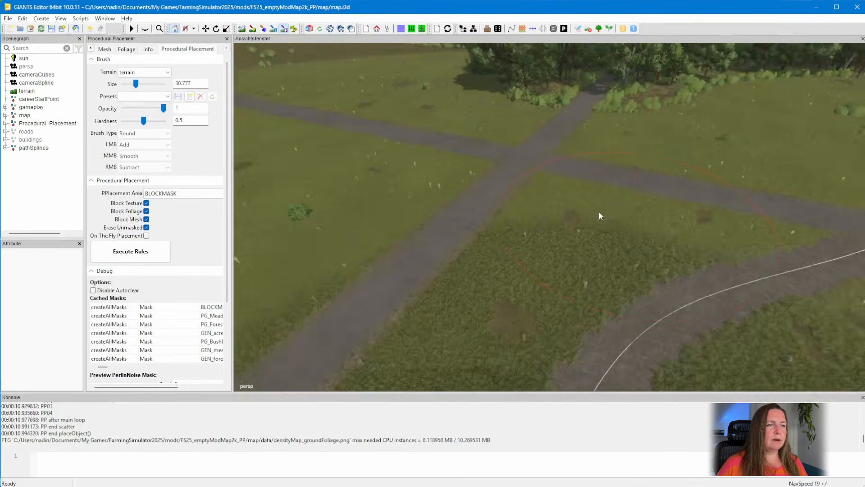
right_click_drag(599, 215, 461, 235, "alt")
left_click_drag(462, 232, 429, 288, "alt")
right_click_drag(428, 288, 711, 250, "alt")
middle_click_drag(711, 250, 552, 307, "alt")
middle_click_drag(744, 206, 560, 272, "alt")
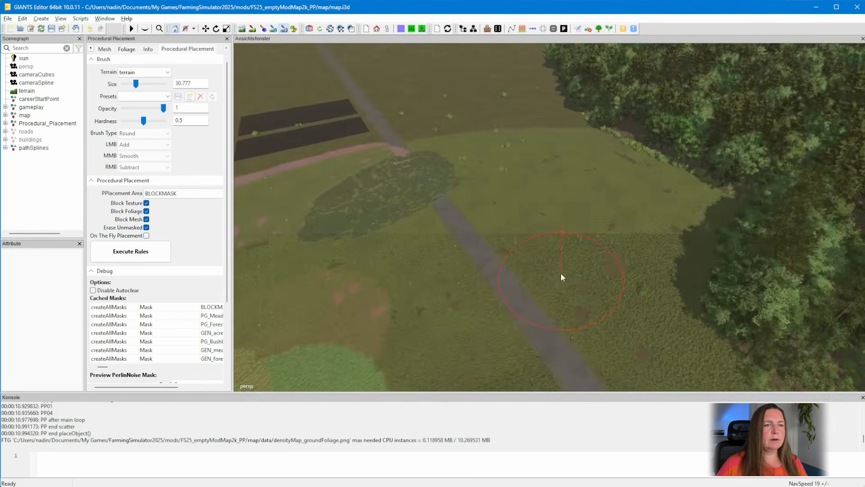
left_click_drag(561, 272, 478, 292, "alt")
scroll(478, 292, "up", 5)
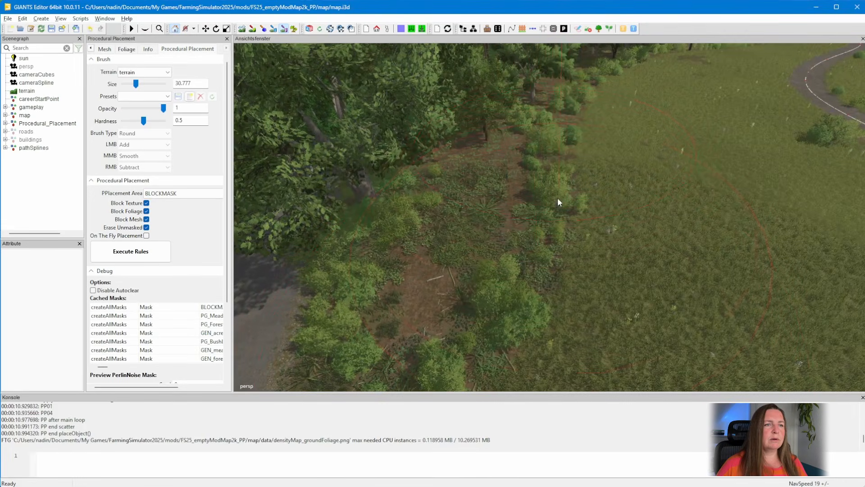
mouse_move(558, 202)
left_mouse_down("alt")
mouse_move(567, 171)
mouse_move(712, 168)
mouse_move(580, 277)
mouse_move(541, 247)
mouse_move(469, 261)
mouse_move(312, 269)
mouse_move(284, 253)
mouse_move(401, 230)
mouse_move(606, 344)
mouse_move(529, 301)
mouse_move(387, 255)
mouse_move(488, 230)
mouse_move(500, 194)
mouse_move(566, 158)
mouse_move(534, 302)
left_mouse_up("alt")
mouse_move(491, 283)
left_mouse_down("alt")
mouse_move(602, 188)
mouse_move(500, 289)
mouse_move(411, 282)
mouse_move(587, 234)
mouse_move(579, 361)
mouse_move(653, 274)
mouse_move(606, 250)
mouse_move(648, 219)
mouse_move(674, 219)
mouse_move(631, 269)
mouse_move(519, 272)
mouse_move(505, 284)
mouse_move(551, 259)
mouse_move(472, 268)
left_mouse_up("alt")
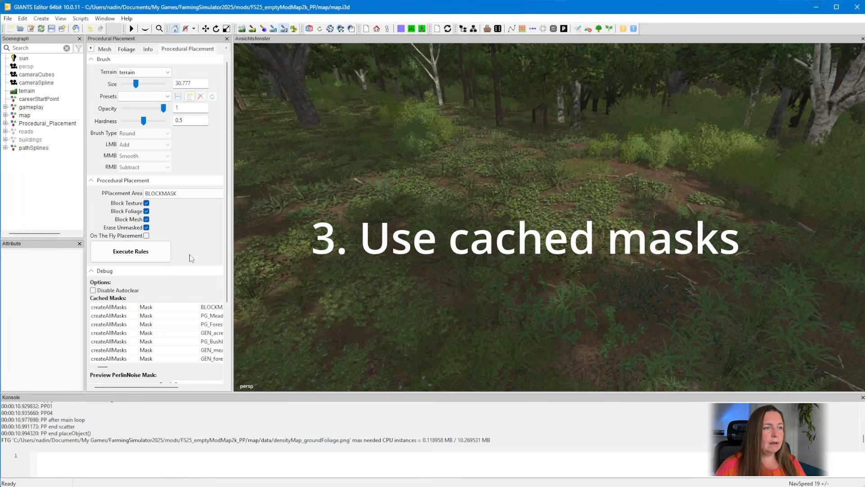
Preview the cached BLOCKMASK mask on the terrain around the forest edge, lake and path crossing
left_click(305, 182)
right_click_drag(471, 199, 194, 233, "alt")
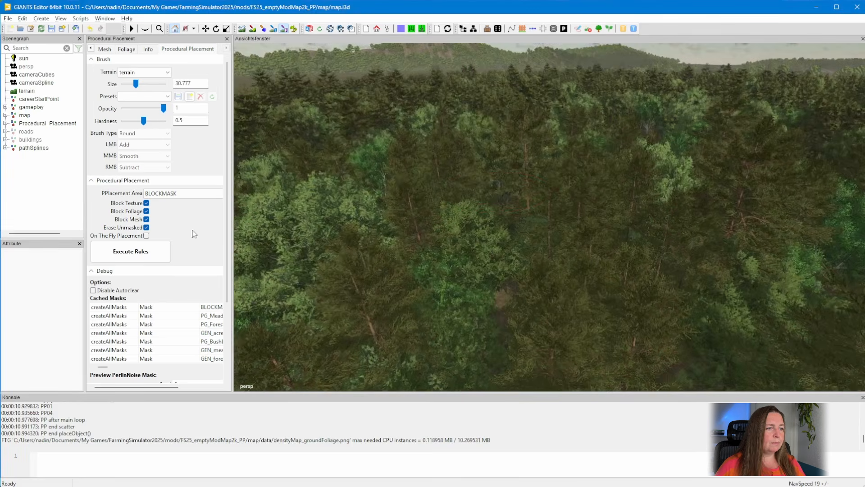
right_click_drag(495, 194, 279, 230, "alt")
right_click_drag(536, 202, 383, 239, "alt")
left_click_drag(425, 245, 400, 231, "alt")
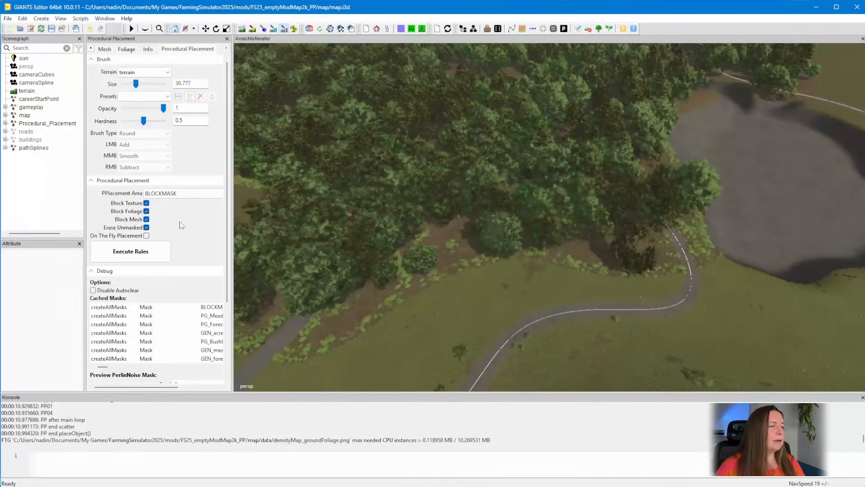
left_click(114, 307)
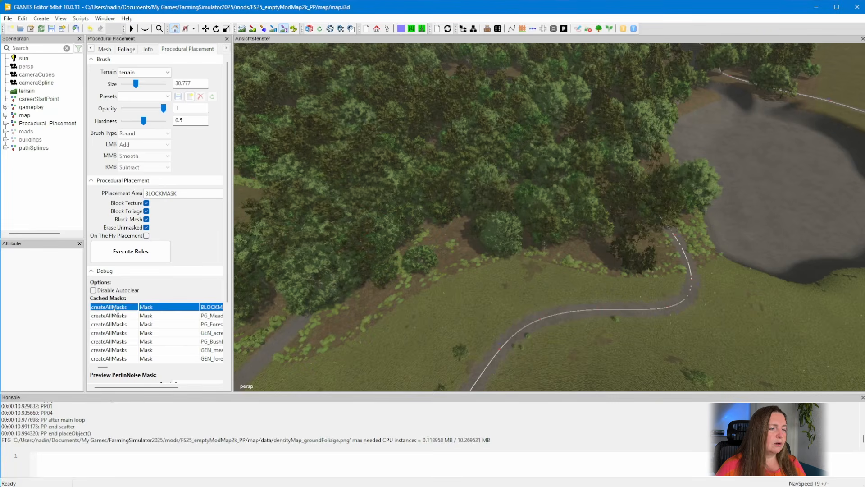
left_click_drag(461, 293, 376, 291, "alt")
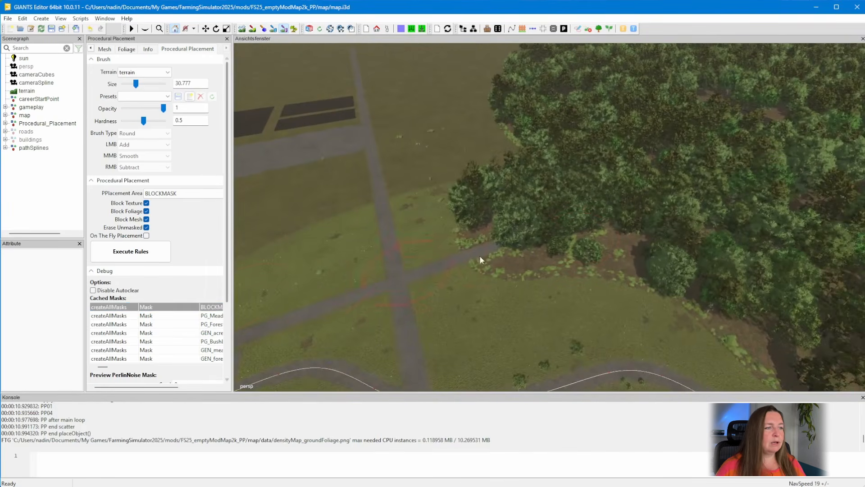
scroll(441, 271, "down", 3)
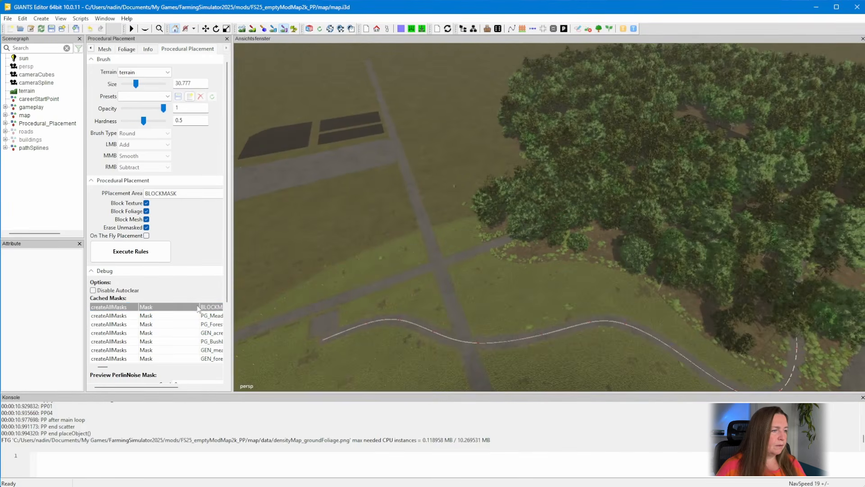
Preview the cached PG meadow, PG forest and first GEN acre masks one after another on the terrain
left_click(191, 315)
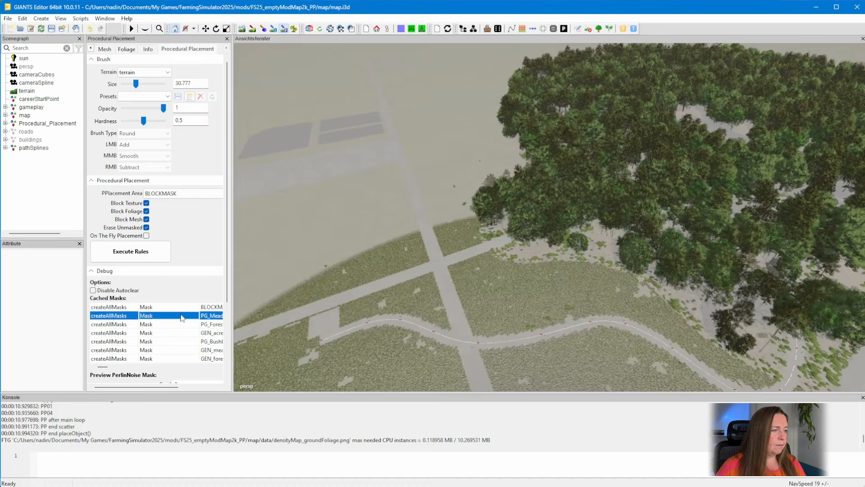
left_click(180, 324)
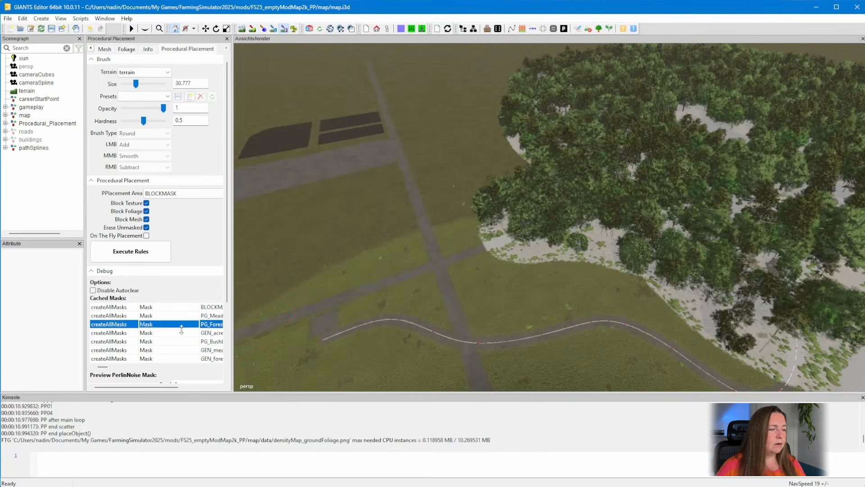
left_click(176, 333)
Preview the cached TerrainHeightMapMask and the ThresholdMask directly below it, looking towards the lake
scroll(180, 338, "down", 3)
scroll(180, 334, "down", 5)
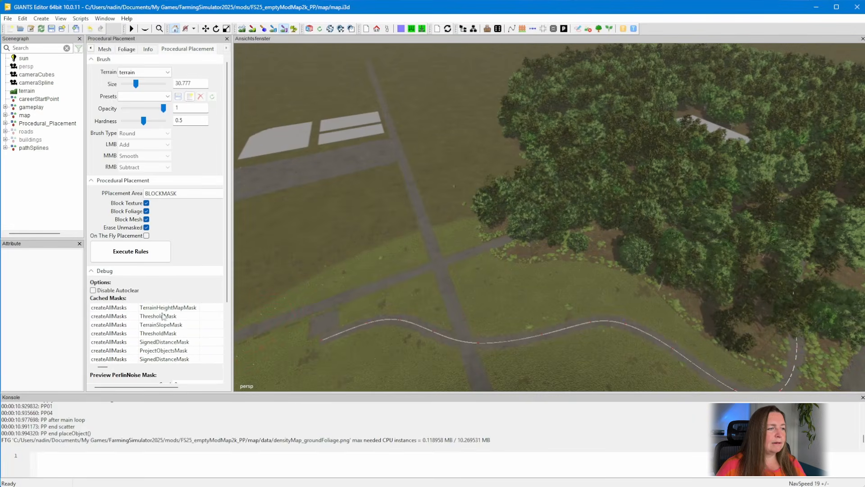
scroll(166, 314, "up", 3)
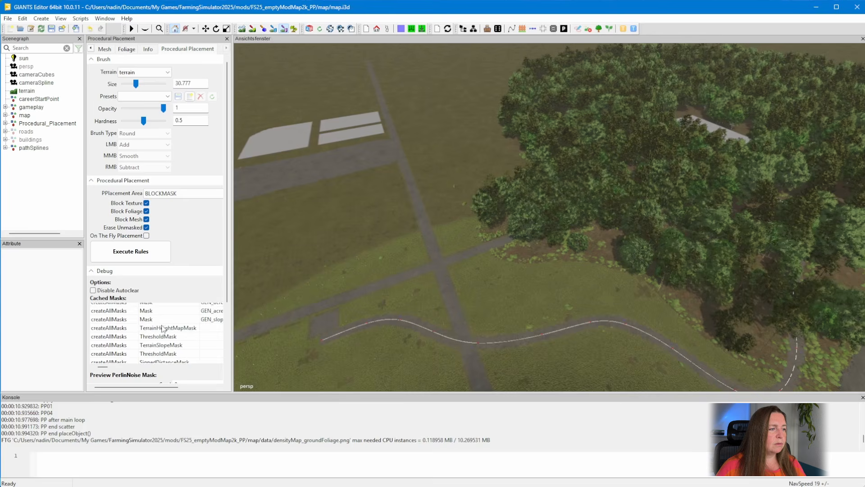
left_click(163, 328)
left_click_drag(312, 286, 505, 309, "alt")
left_click(165, 337)
Preview the cached TerrainSlopeMask and the ThresholdMask directly below it on the hills and riverbanks, and switch to another window
left_click(169, 346)
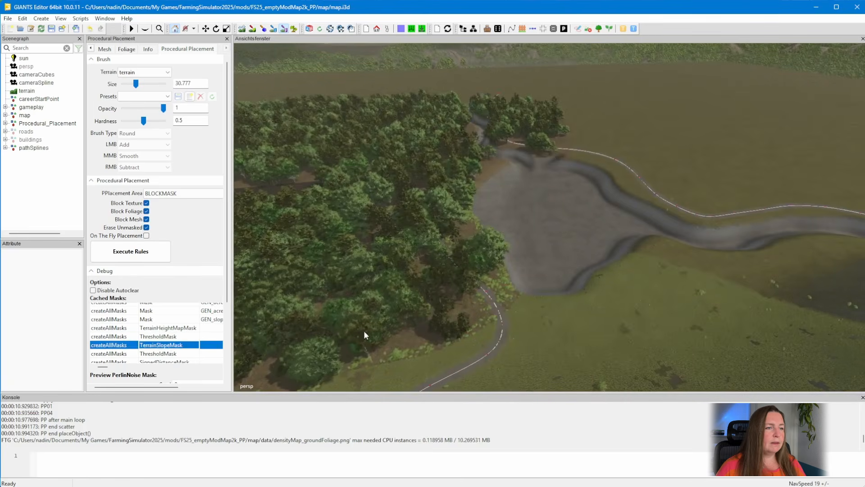
left_click_drag(657, 268, 783, 253, "alt")
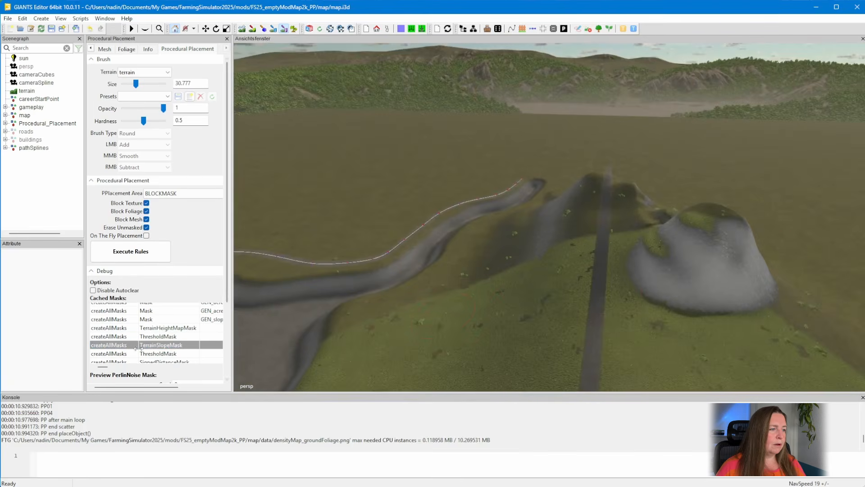
left_click(153, 354)
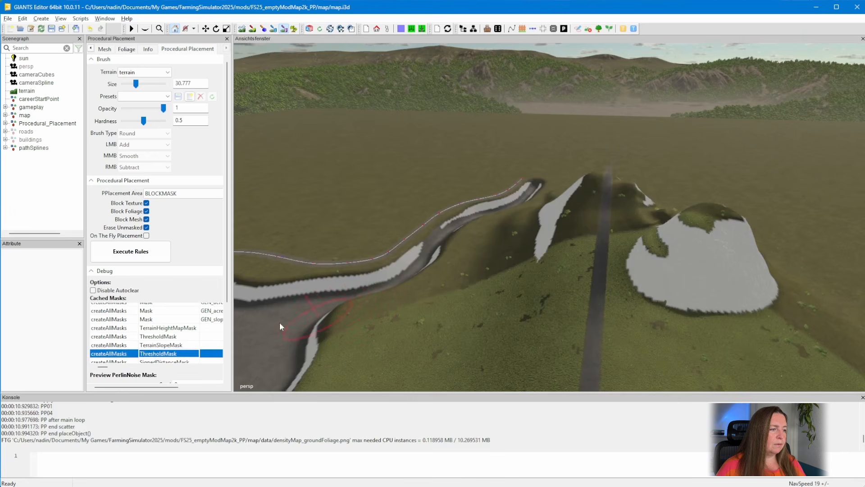
scroll(165, 343, "down", 1)
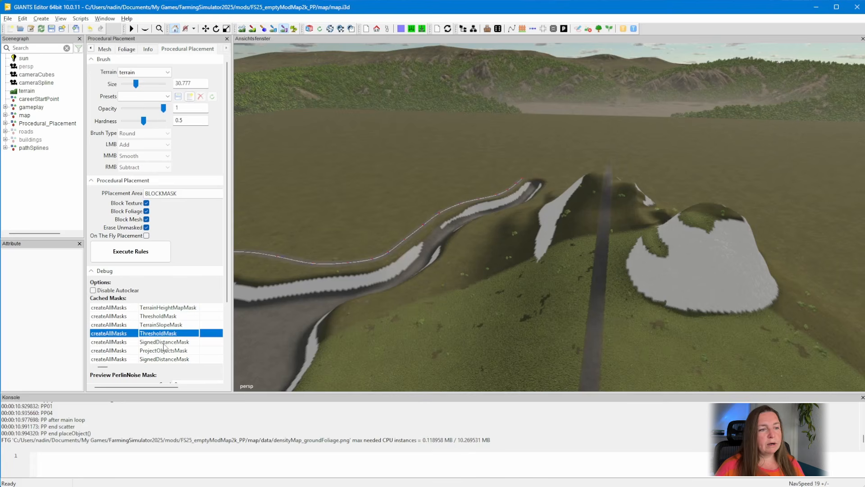
key("alt+Tab")
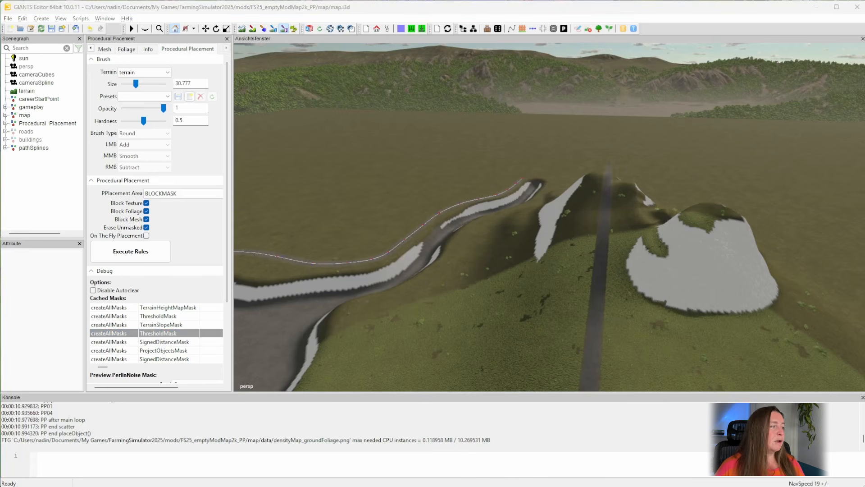